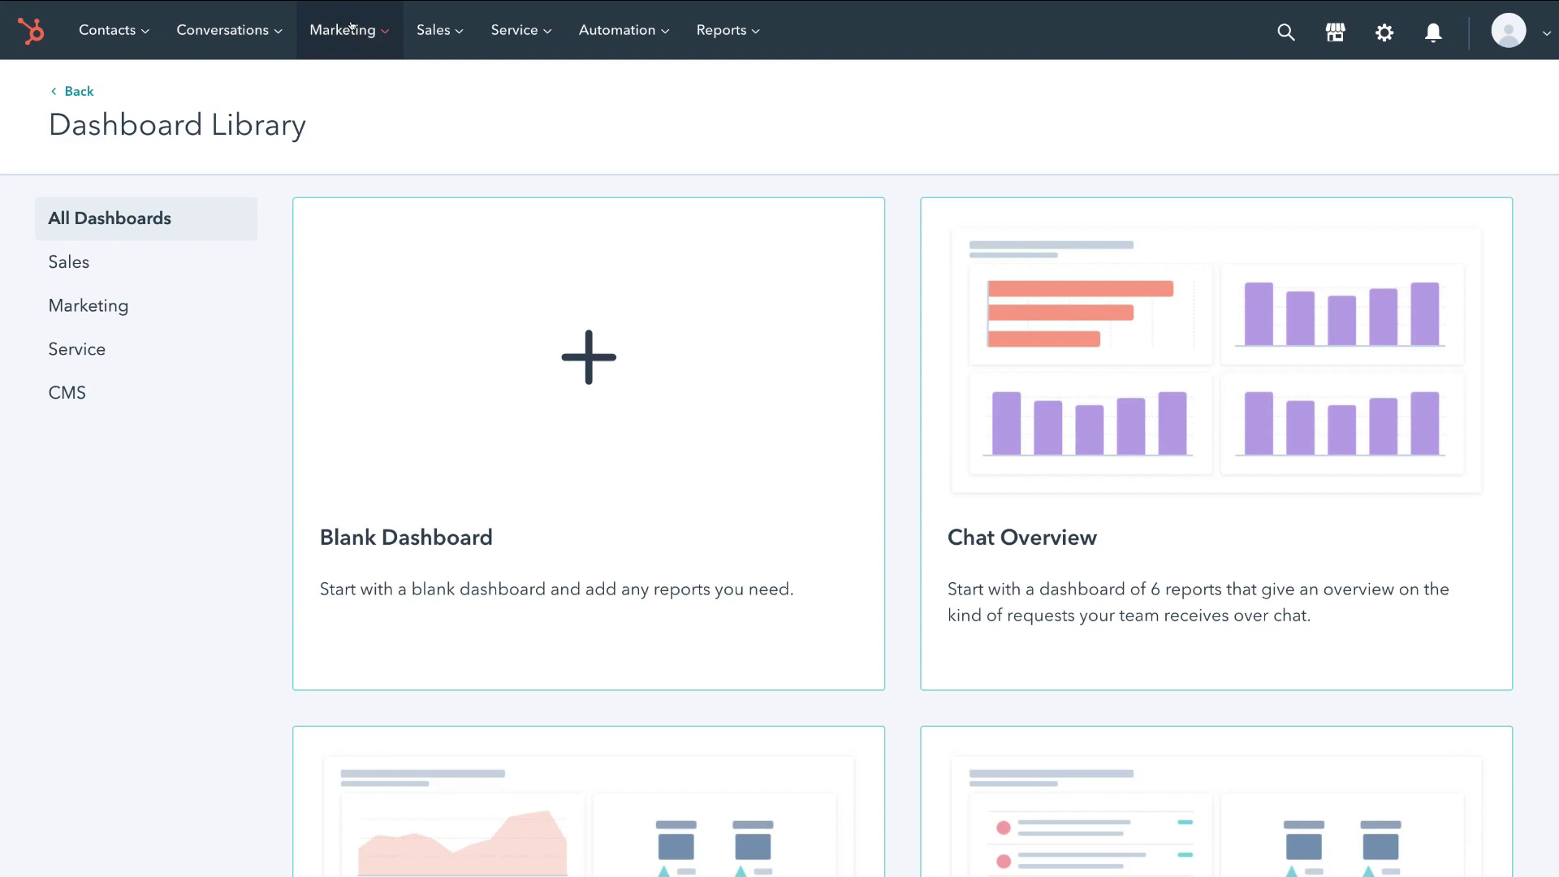
- In the marketing email settings, fill in and save the email footer with company name Syndeo Media plus its address and phone number
mouse_move(358, 30)
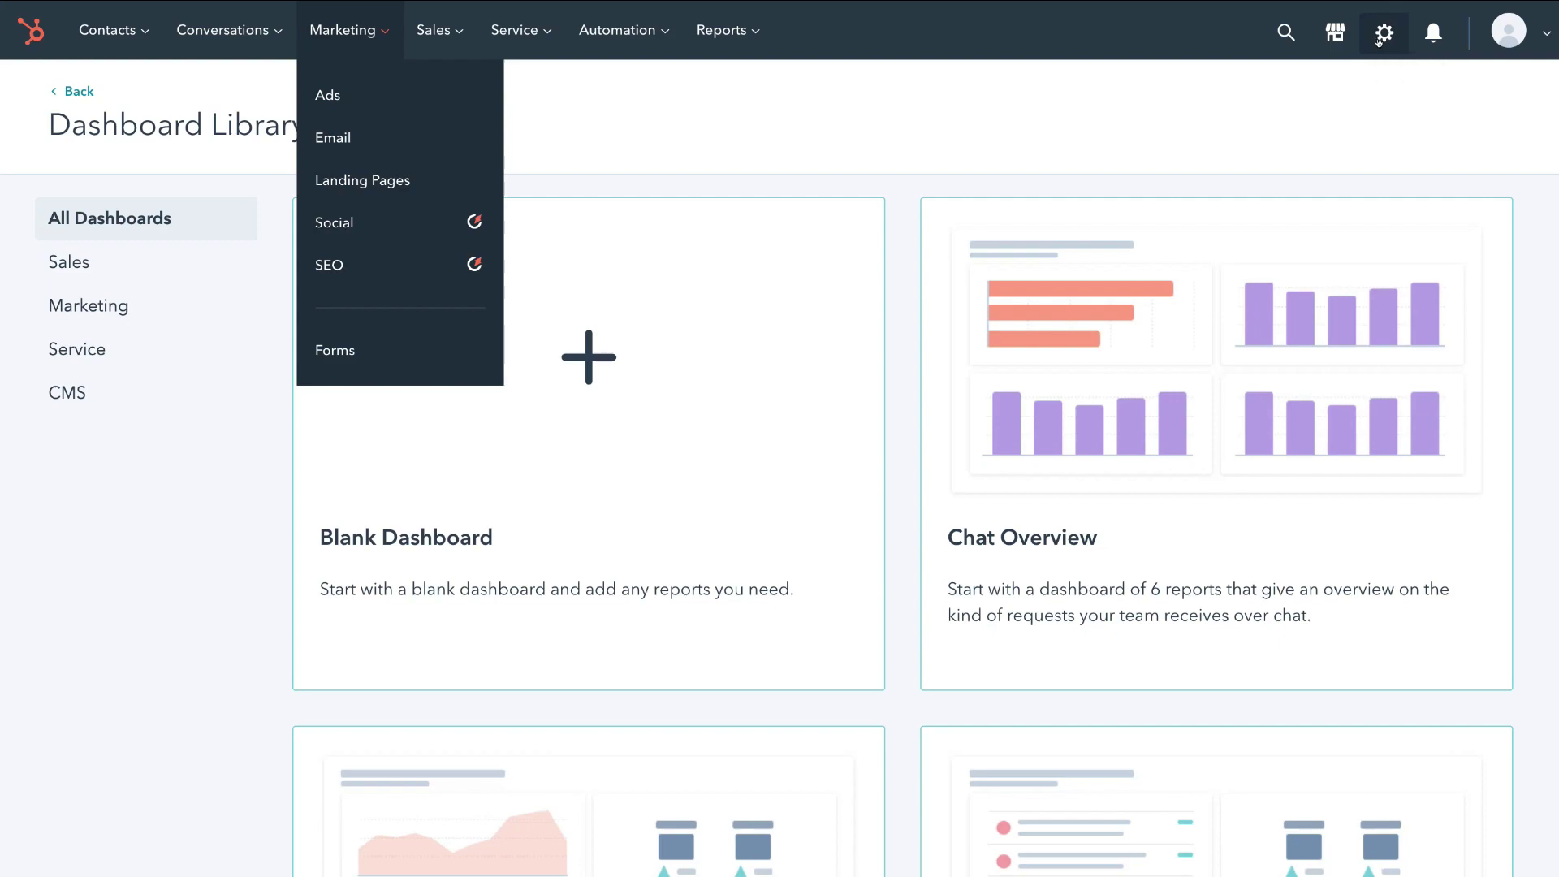
left_click(1374, 37)
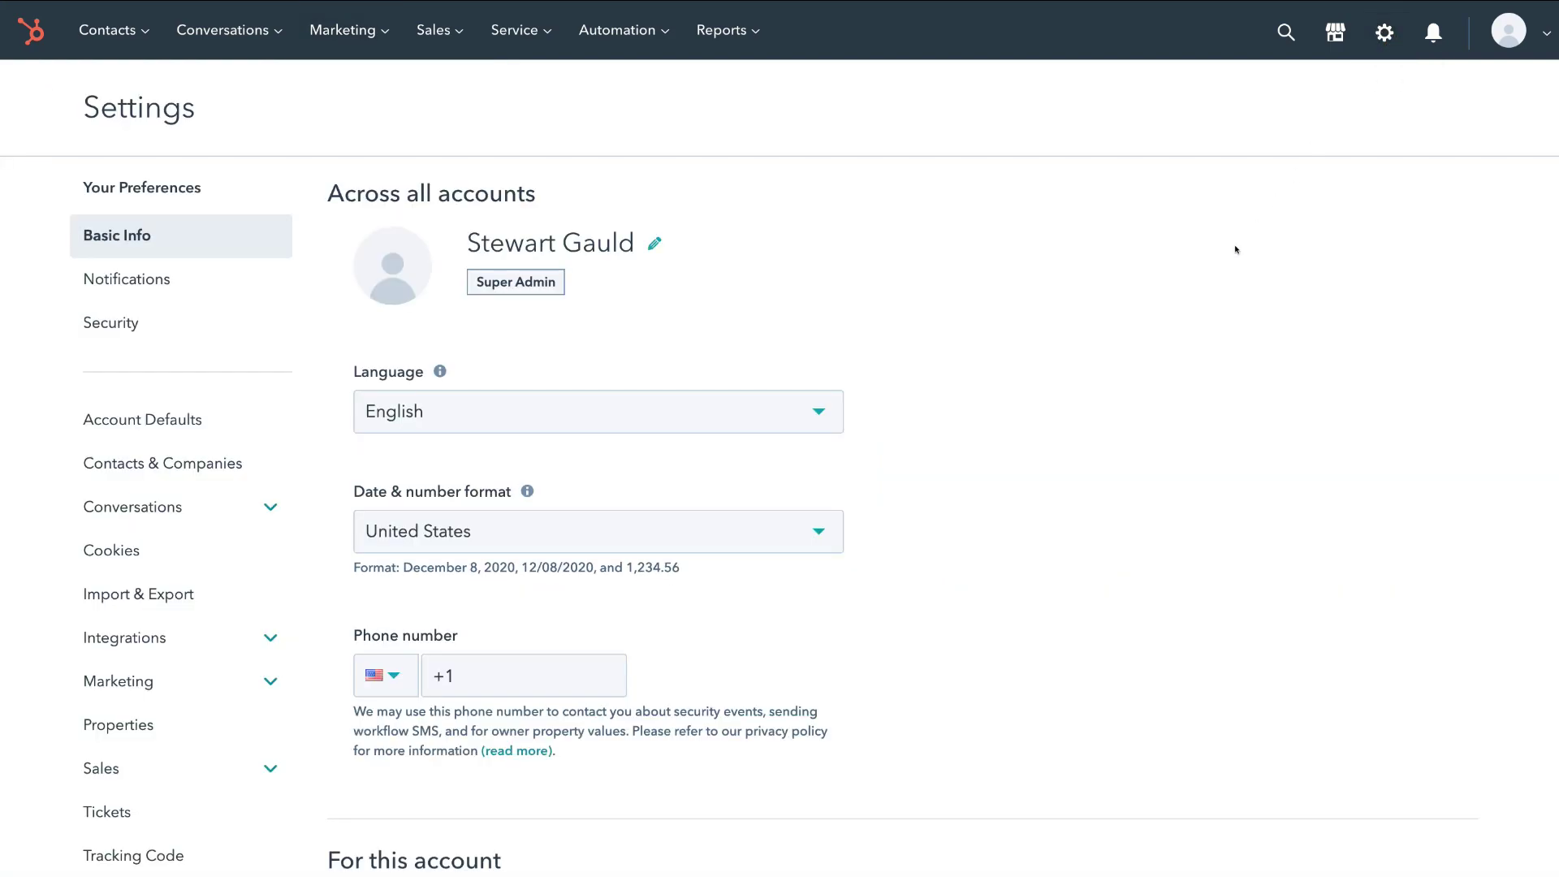
left_click(253, 679)
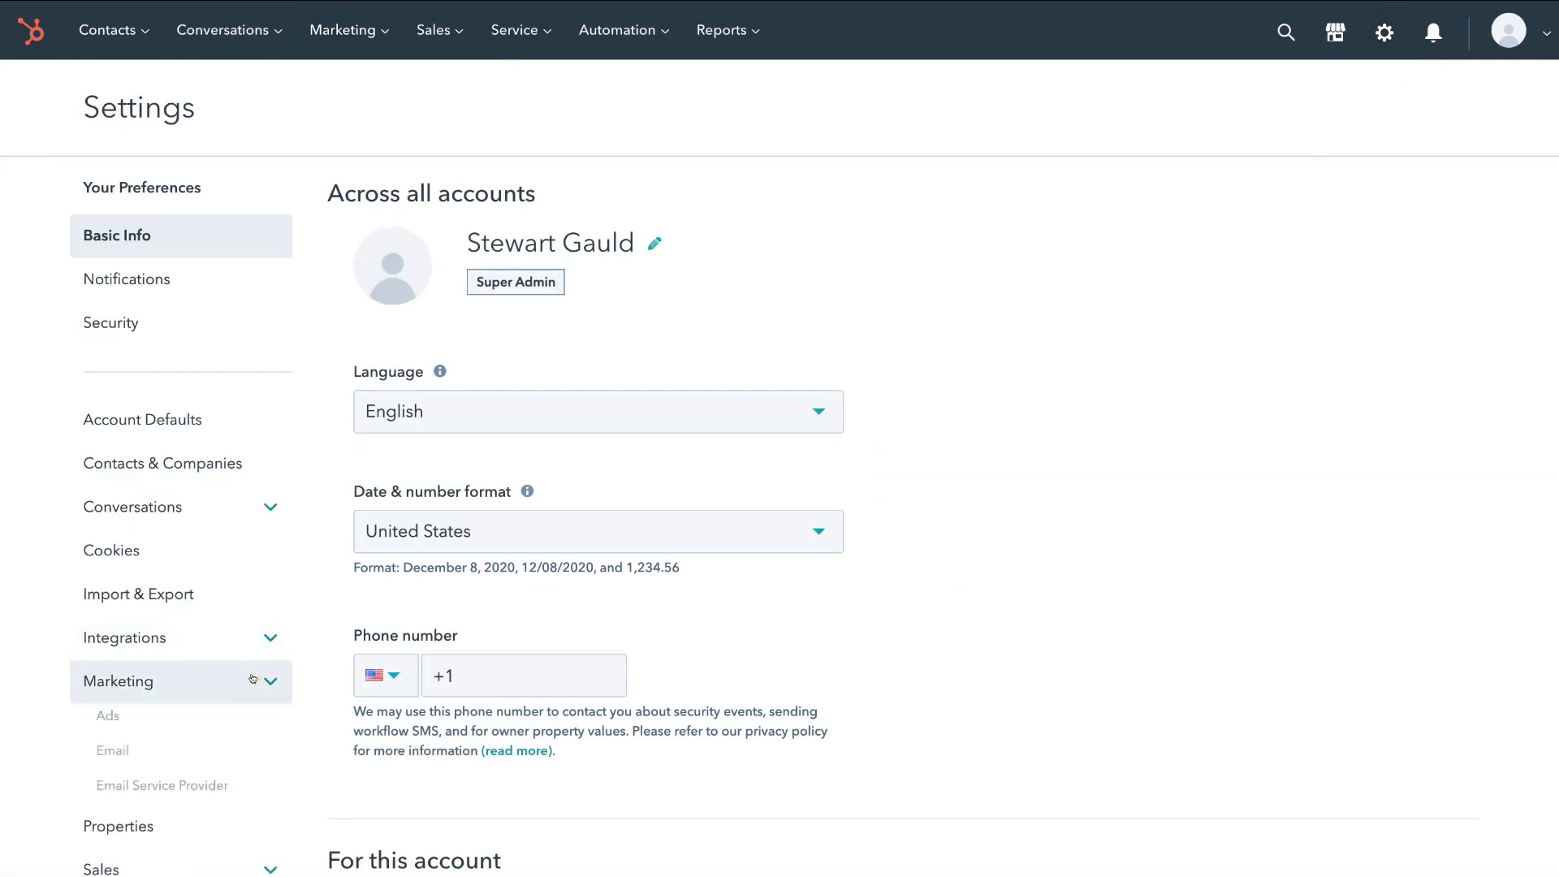
left_click(234, 766)
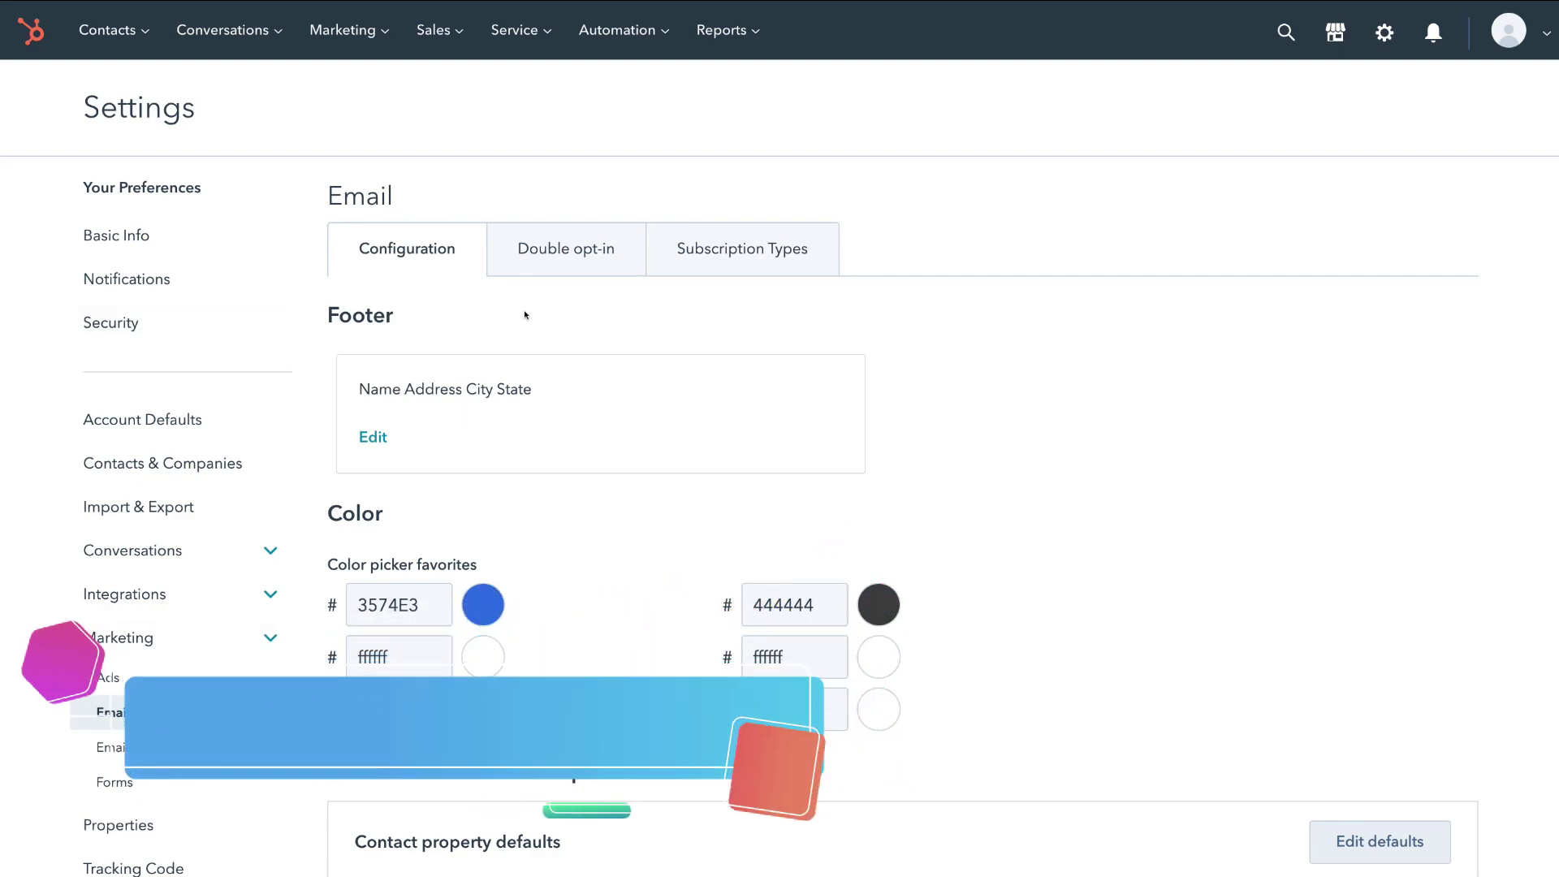
left_click(379, 437)
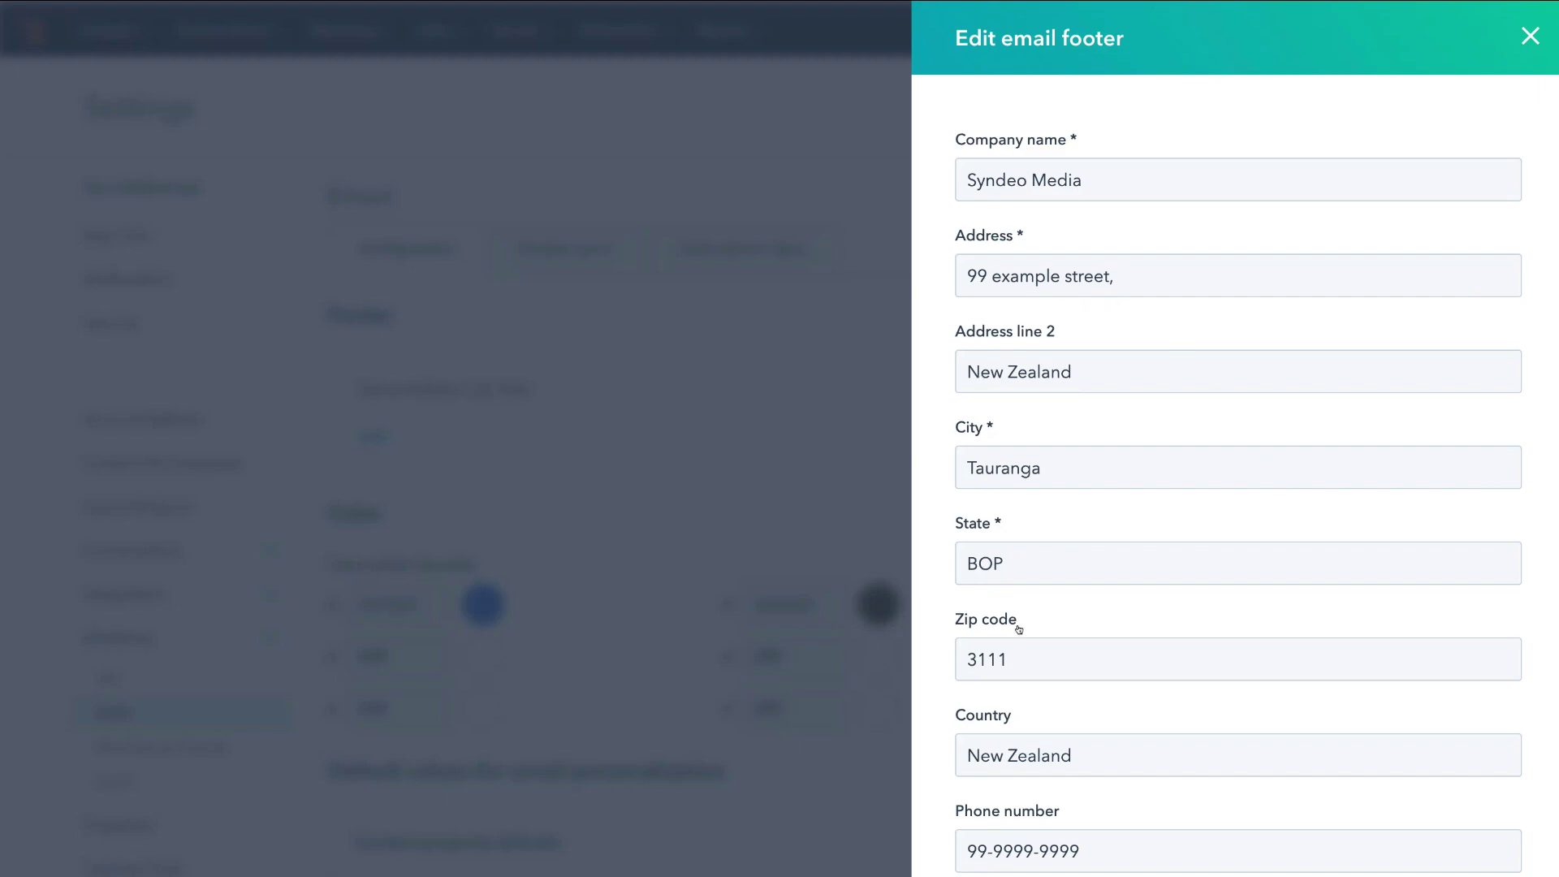
left_click(1025, 844)
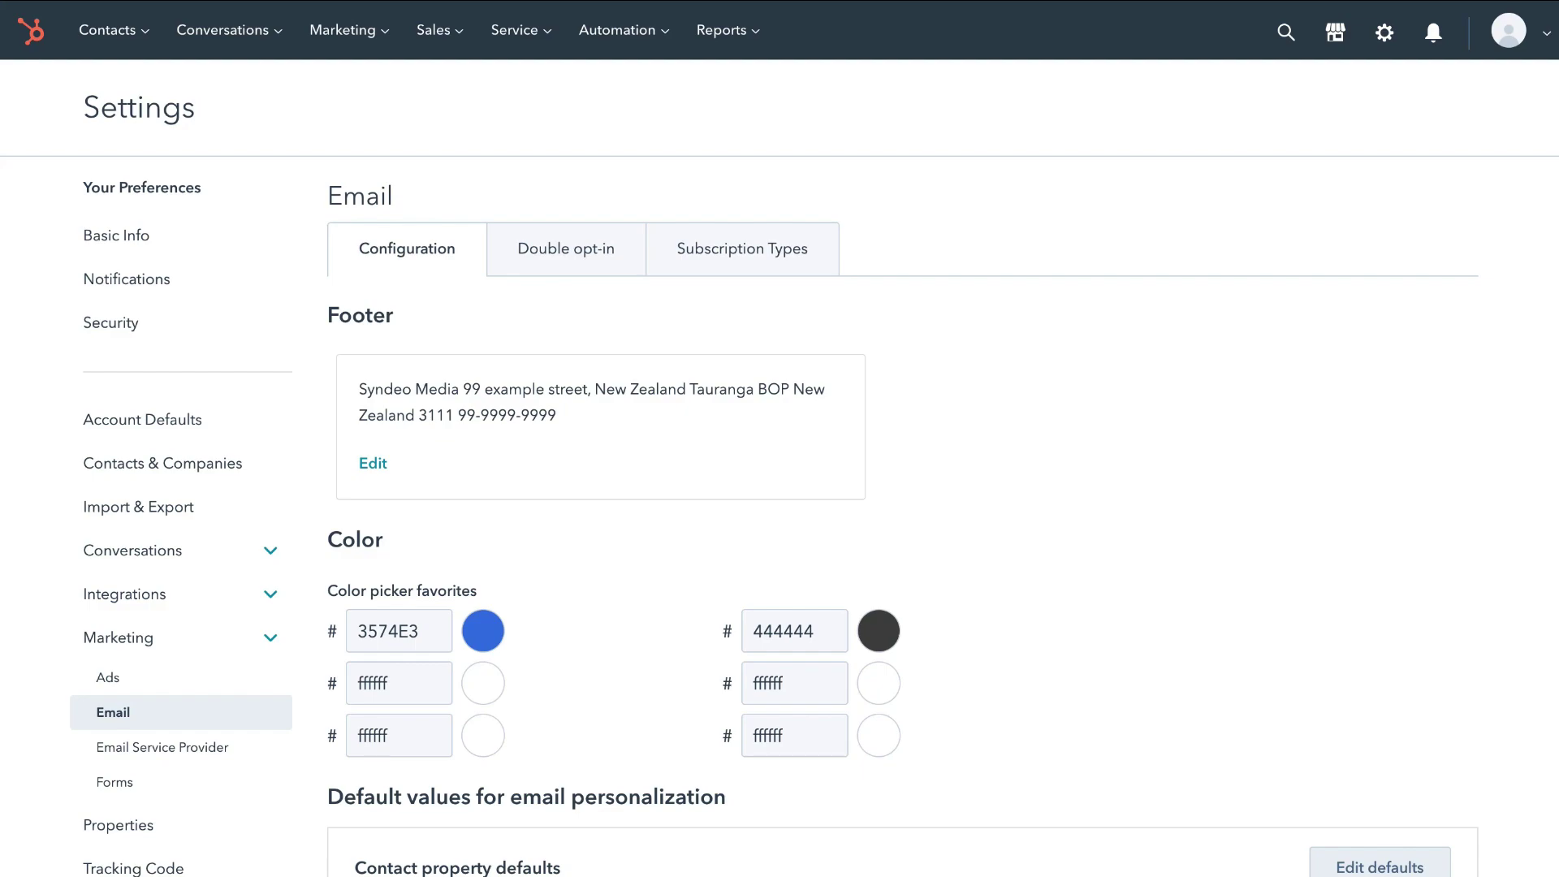
- Create the email subscription type "Video Tutorials" with the description "People interested in learning about online tools through videos."
left_click(761, 266)
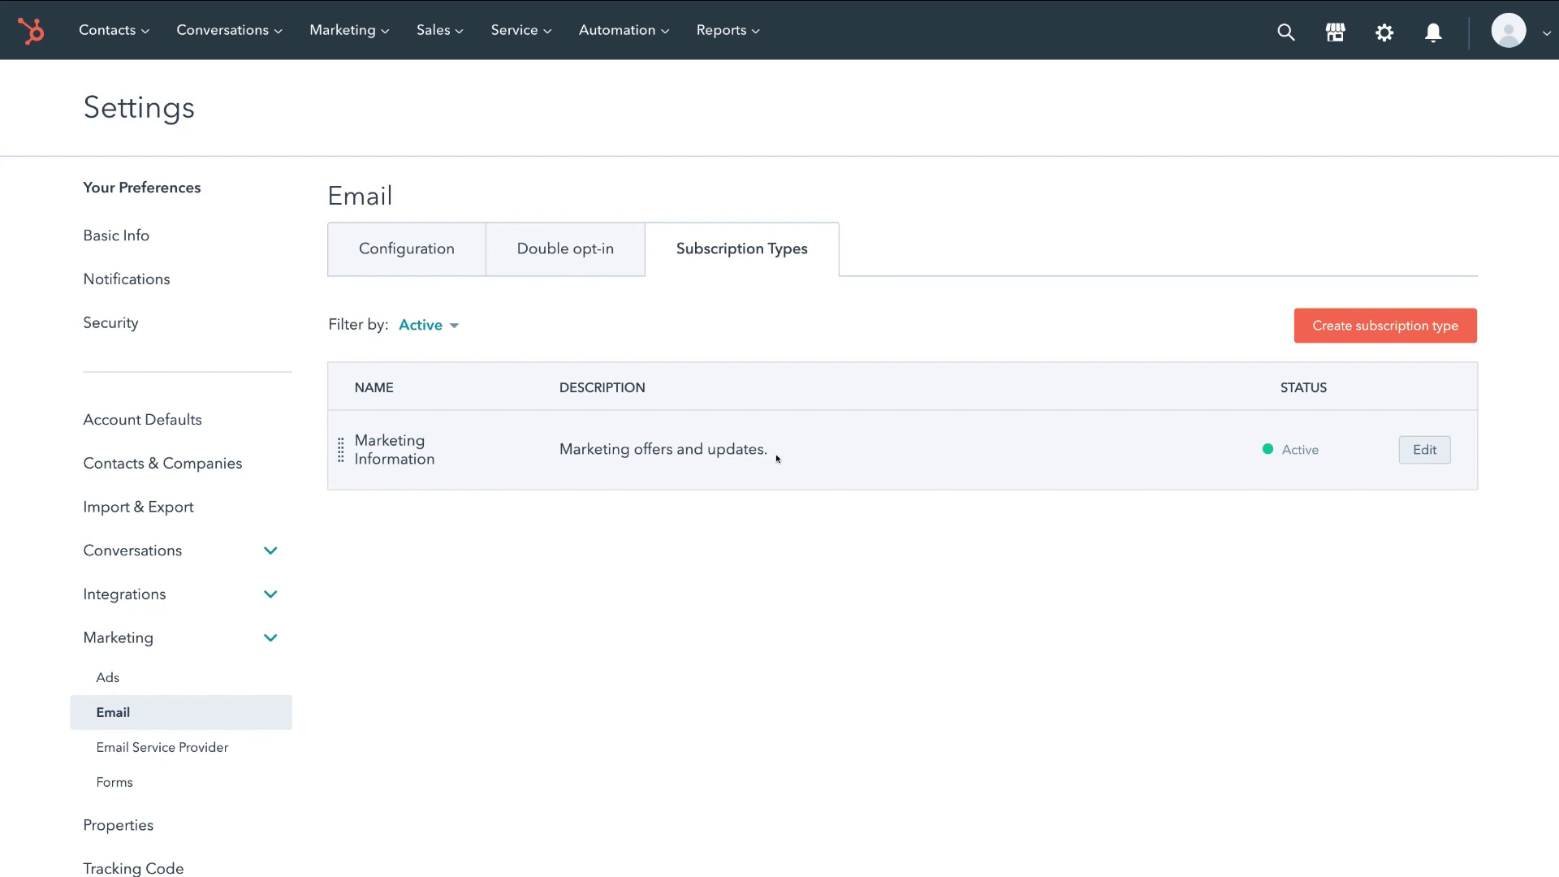
left_click(1399, 328)
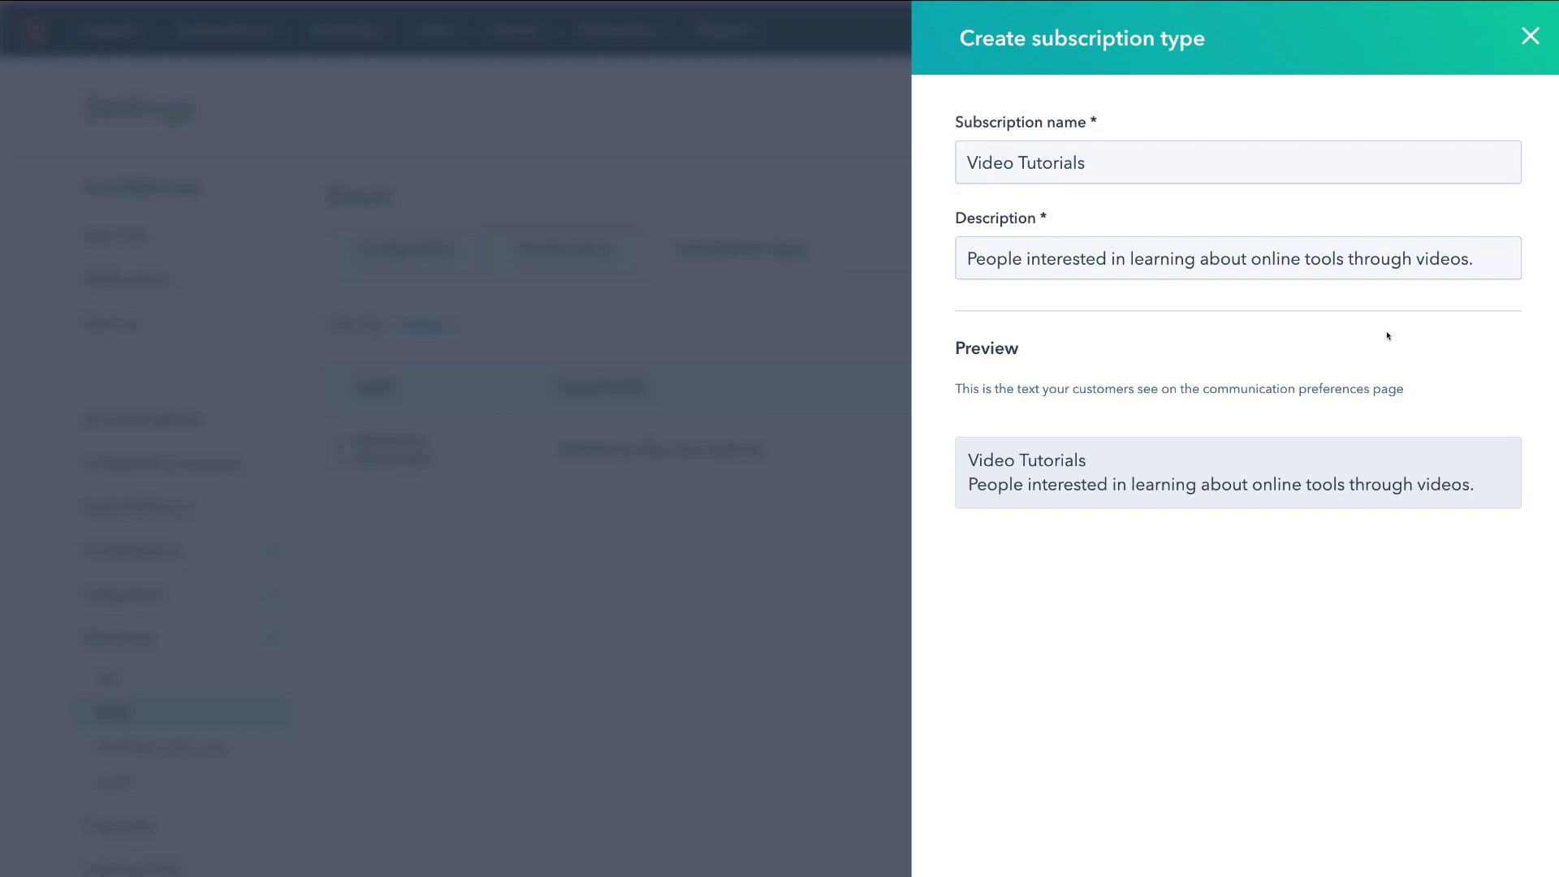
left_click(1036, 853)
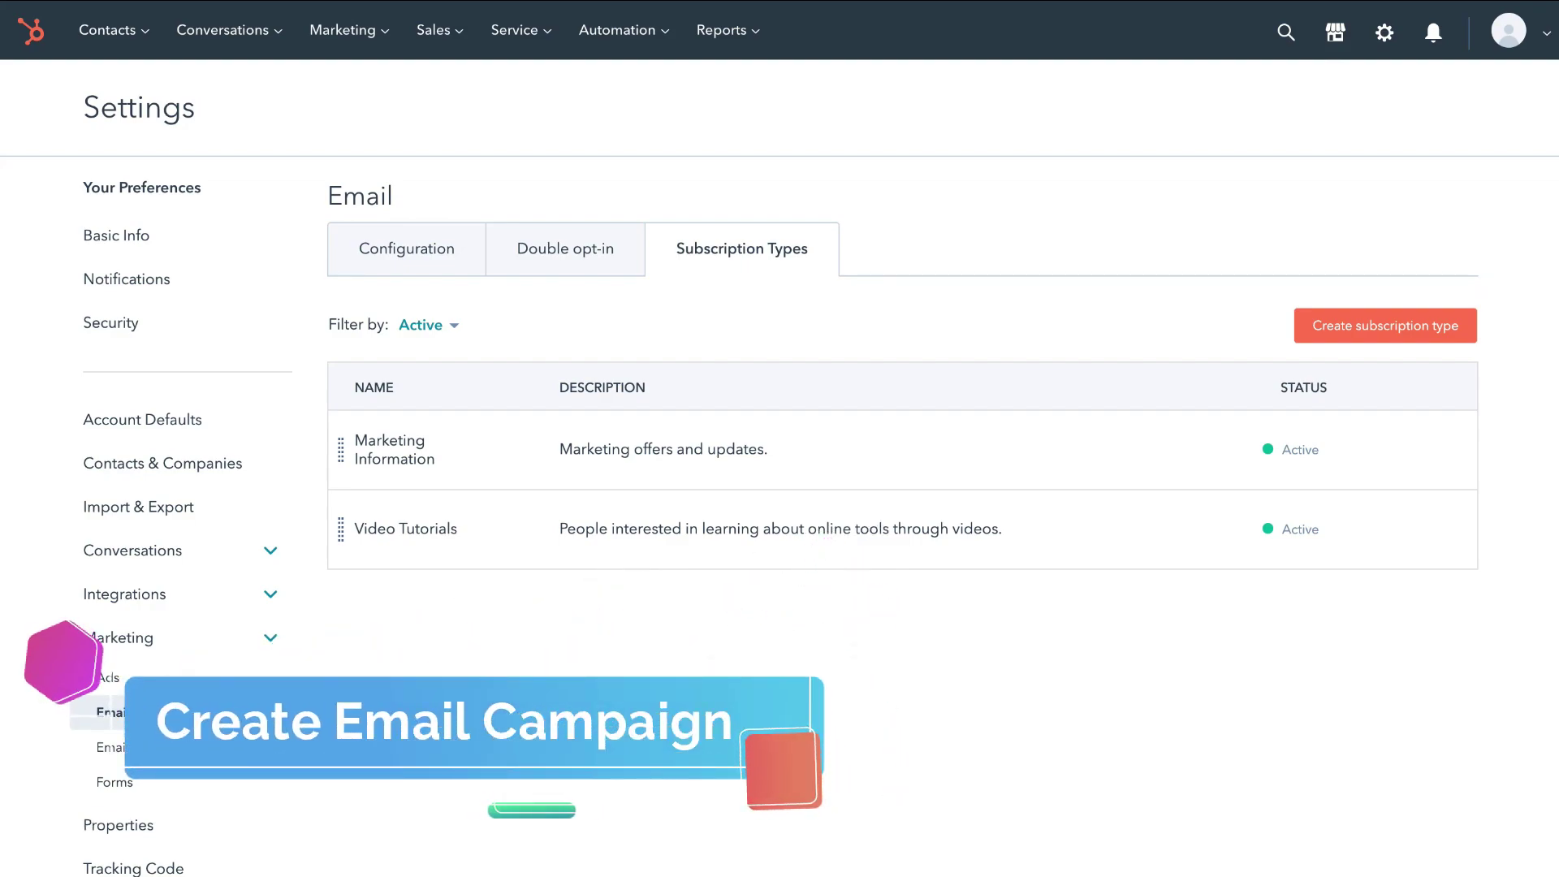
- Create a new marketing email from the basic Plain email template
left_click(350, 29)
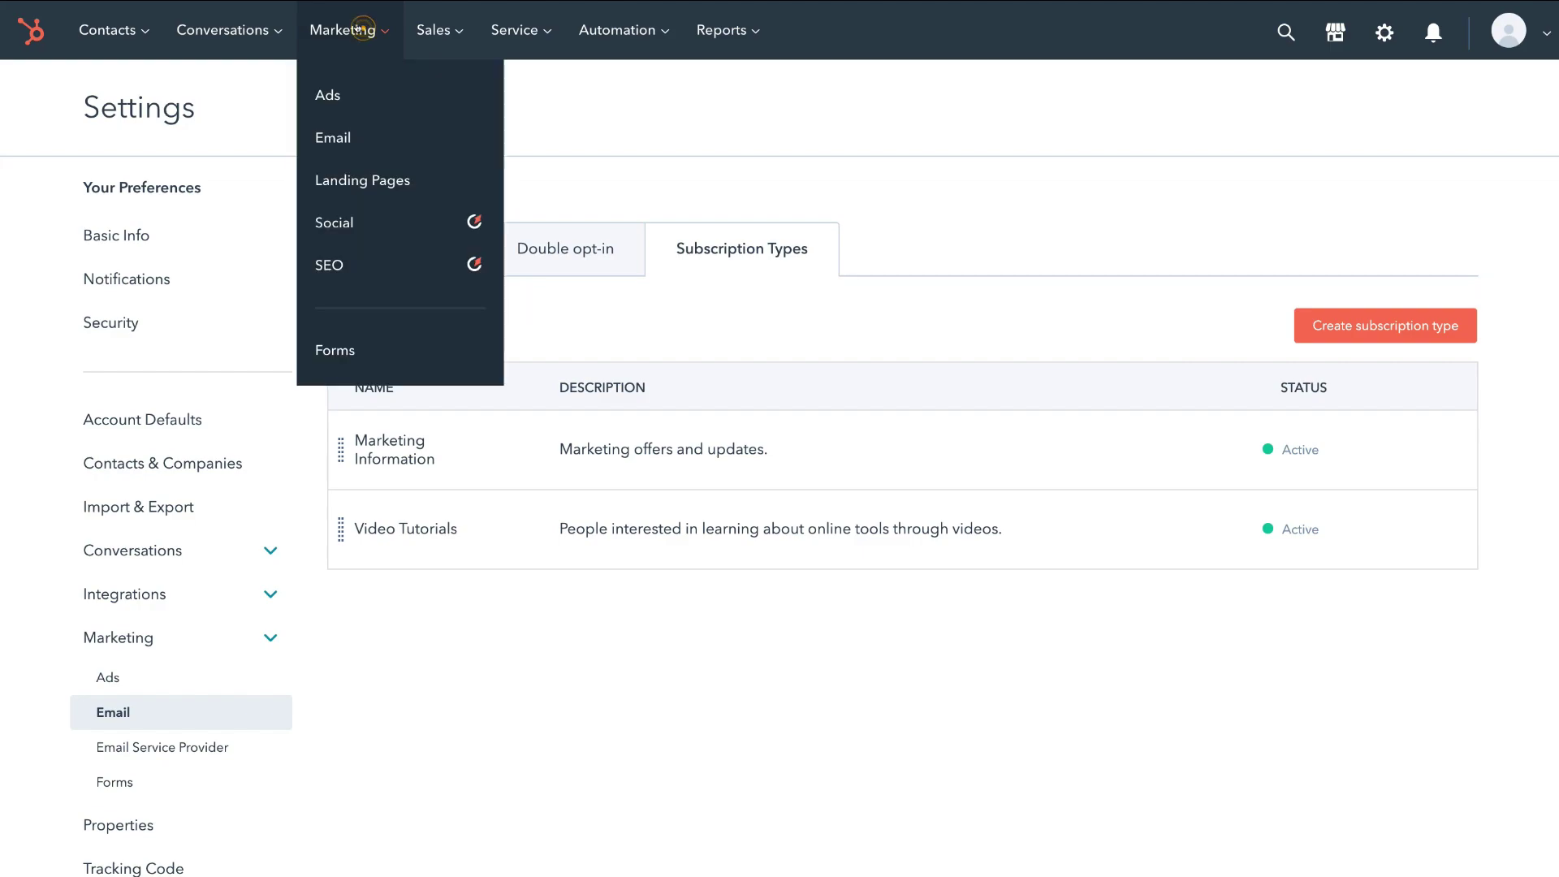
left_click(366, 134)
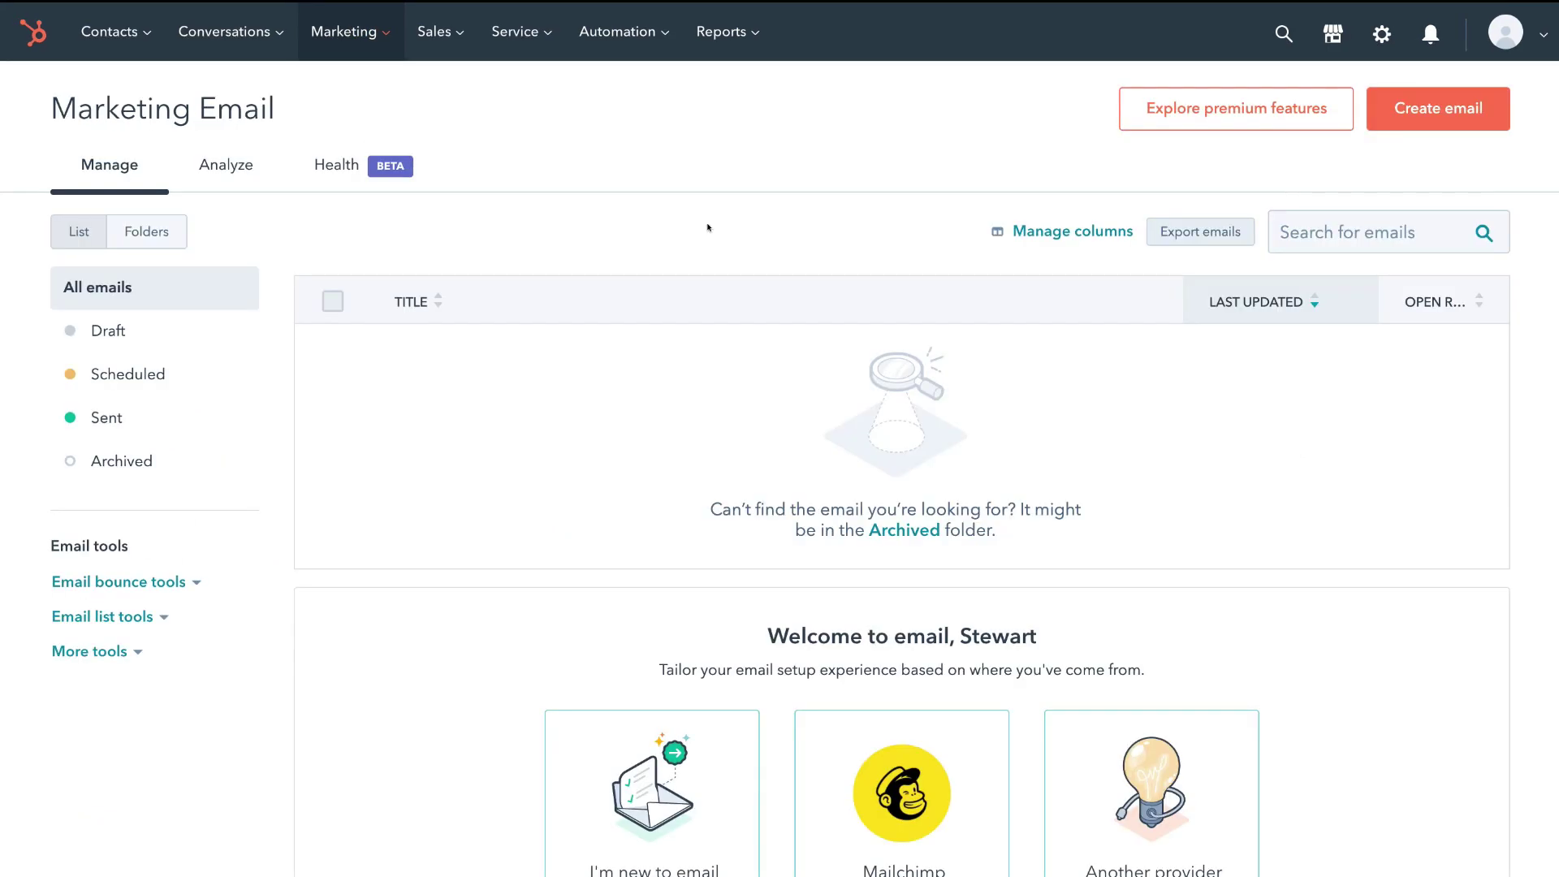
left_click(362, 31)
left_click(1445, 112)
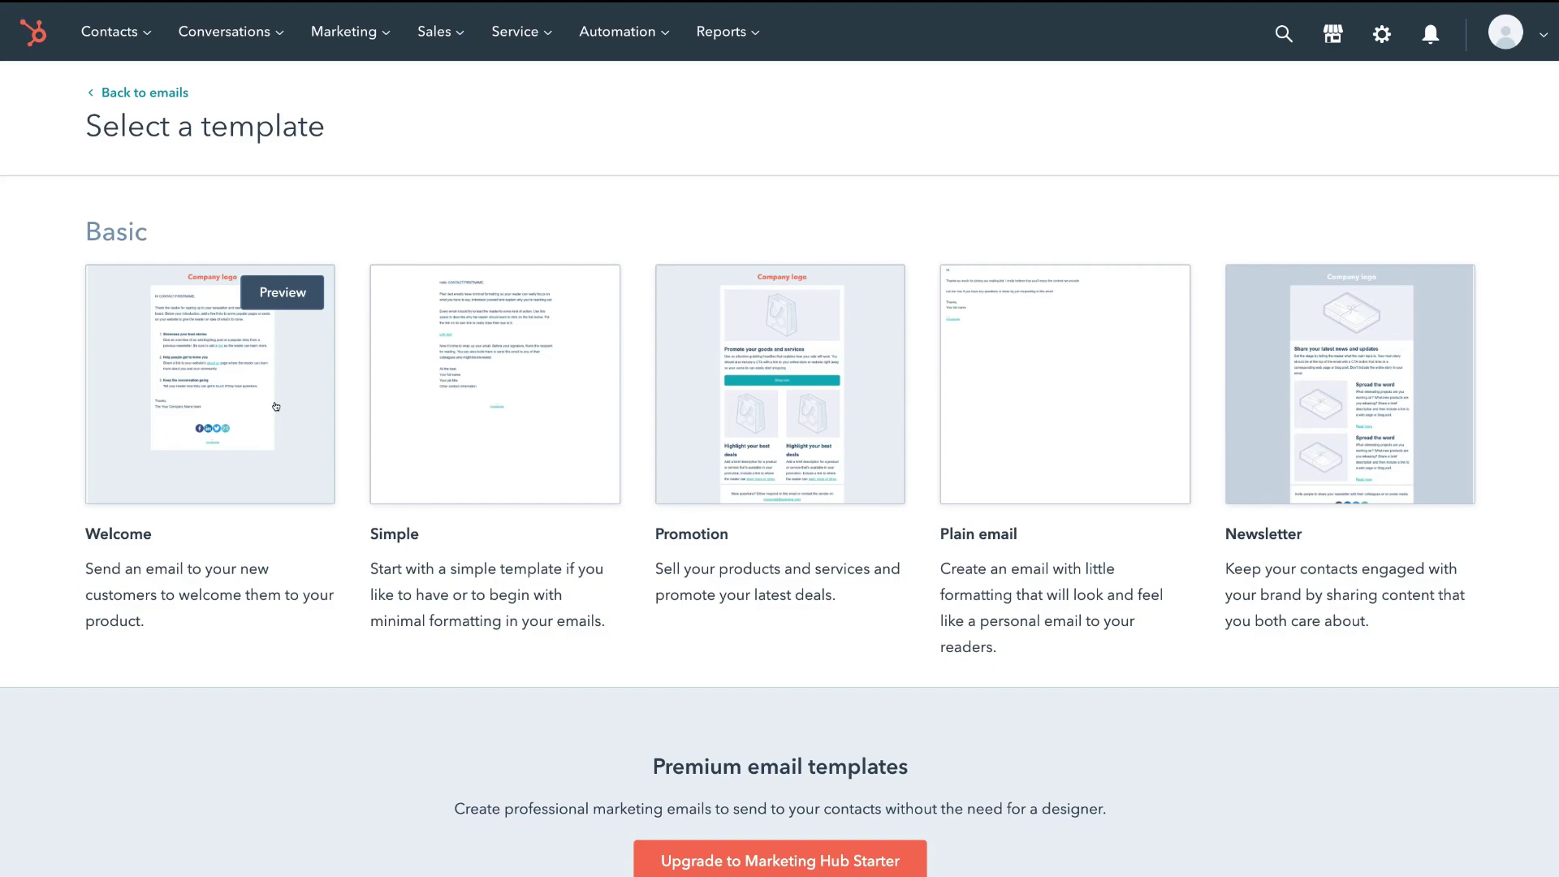
left_click(1022, 375)
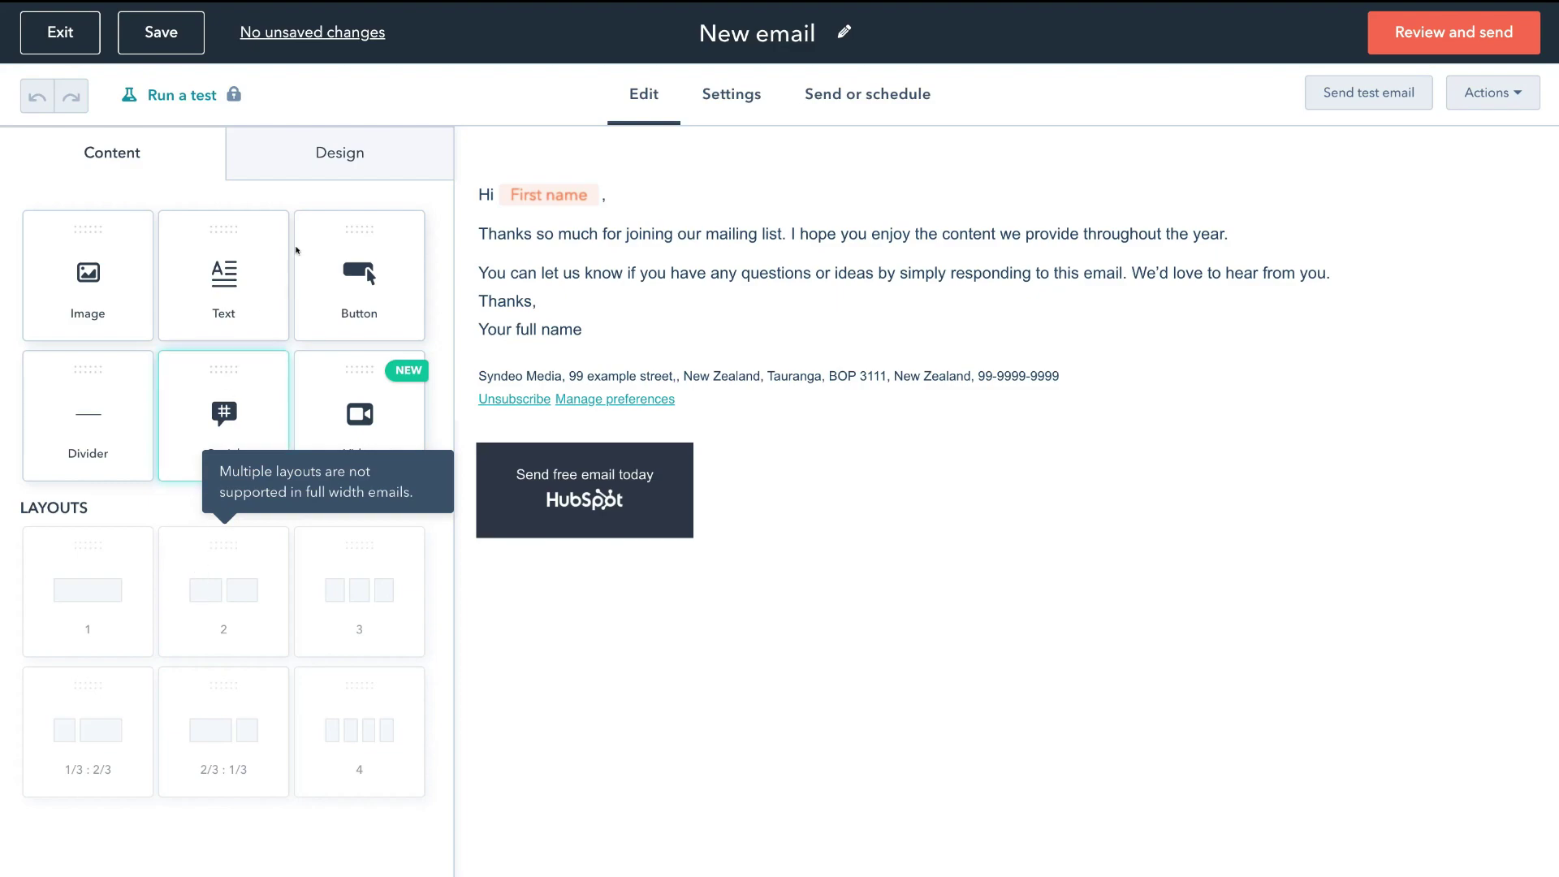
- Examine the email's design options for template, text styles, buttons and dividers
left_click(349, 151)
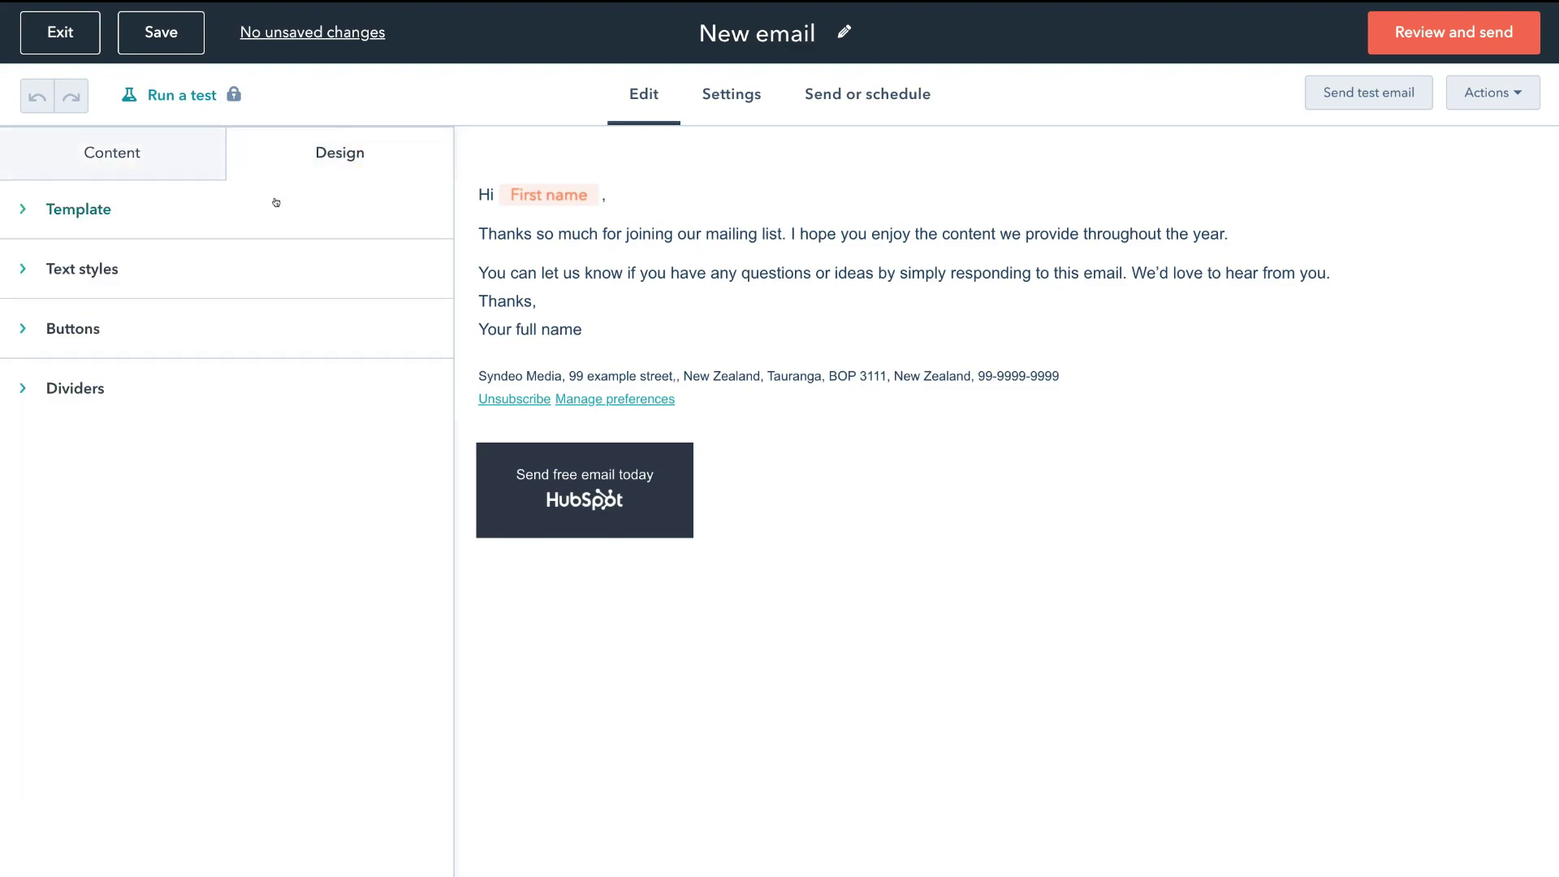
left_click(186, 213)
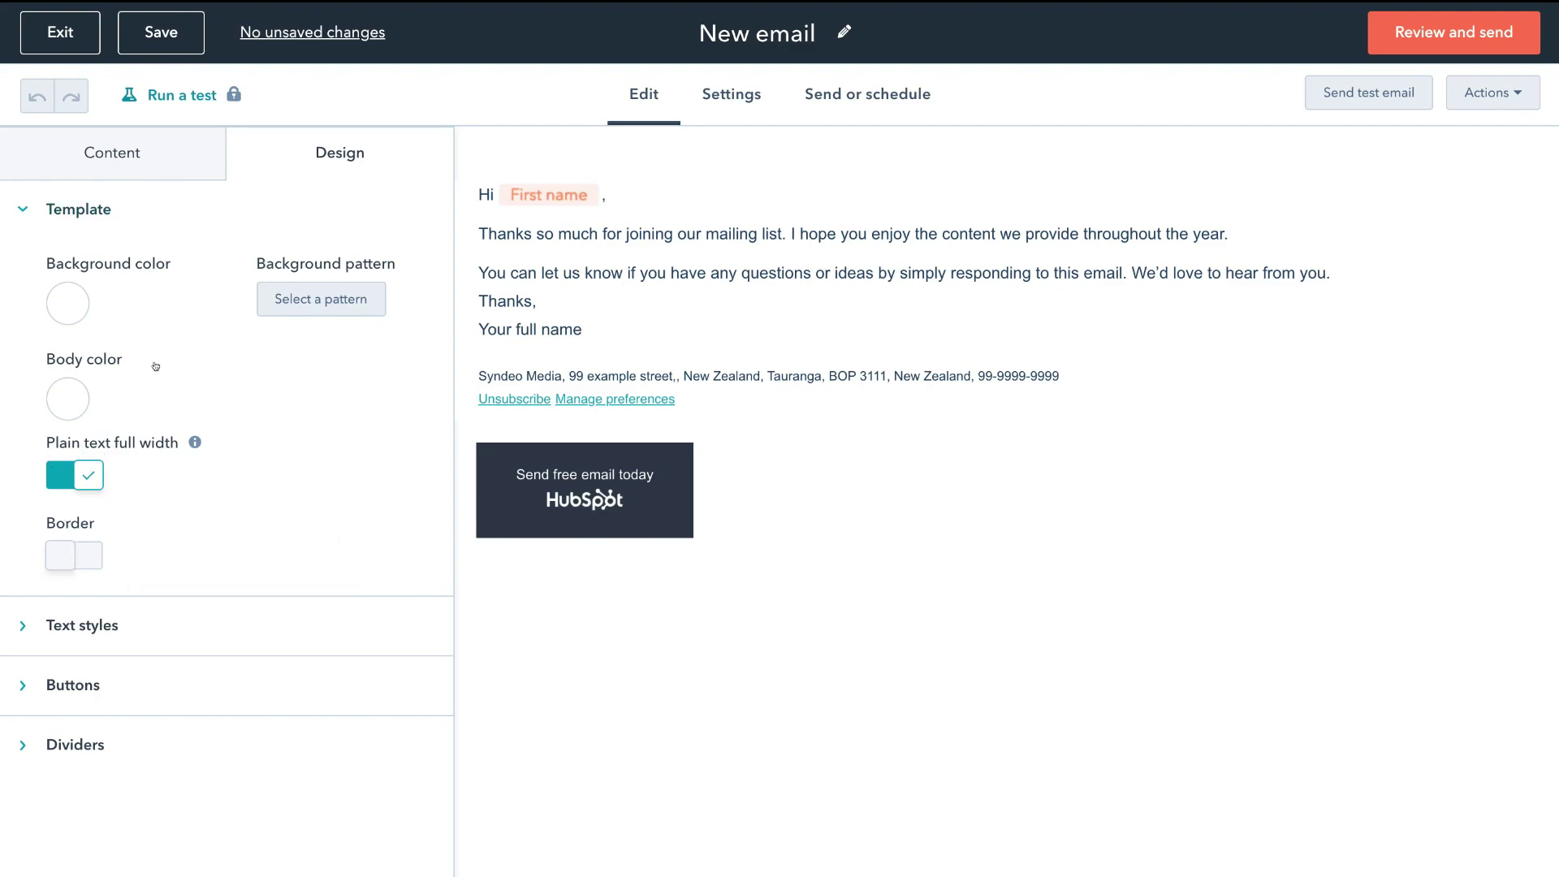
left_click(124, 626)
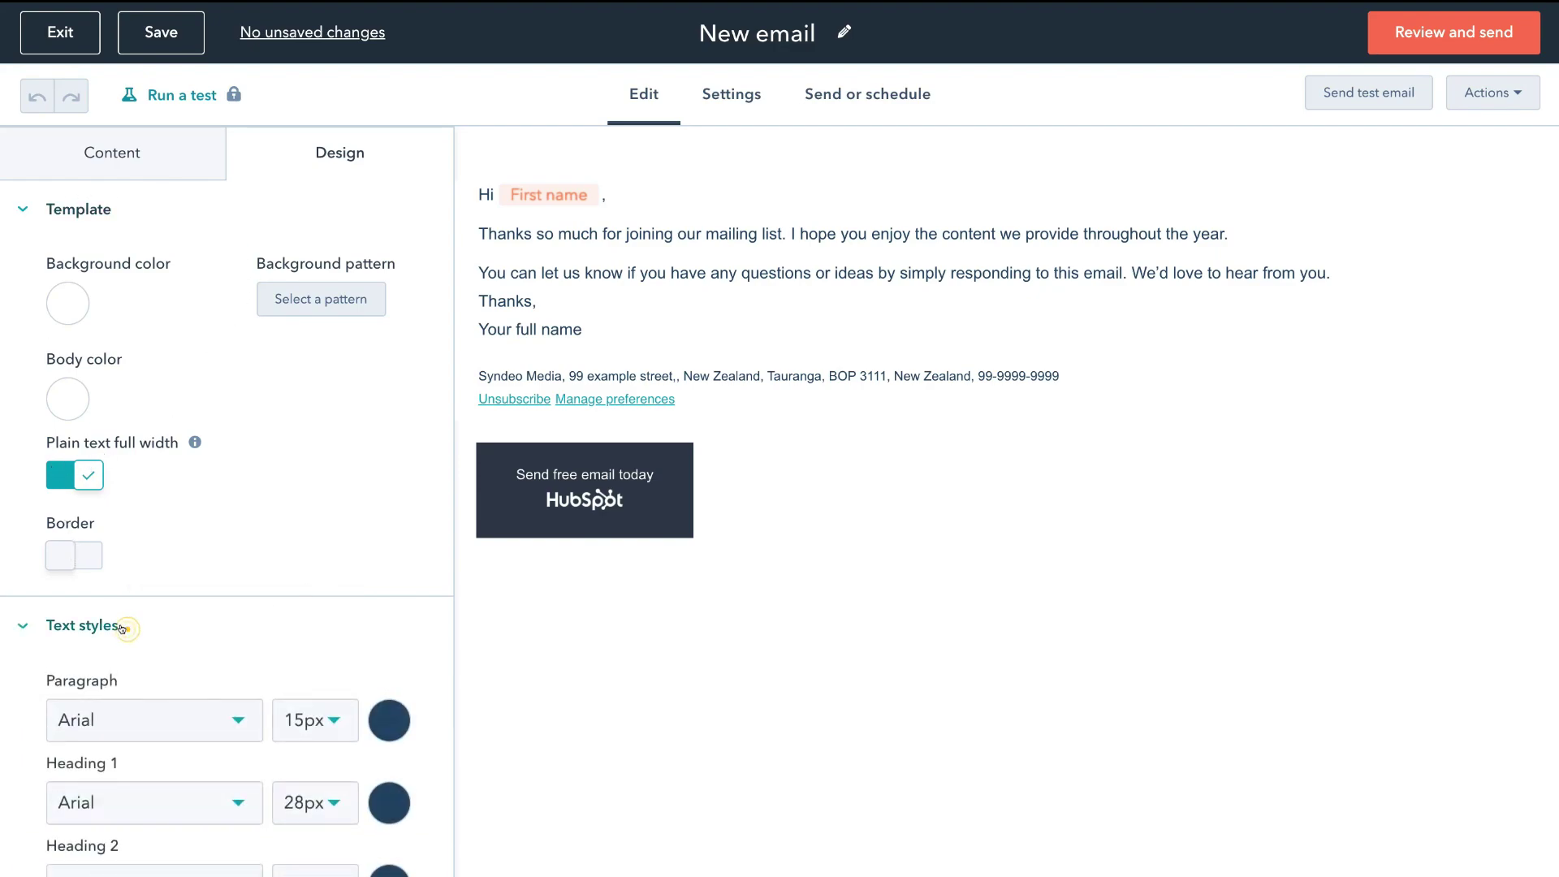
scroll(121, 629, "down", 3)
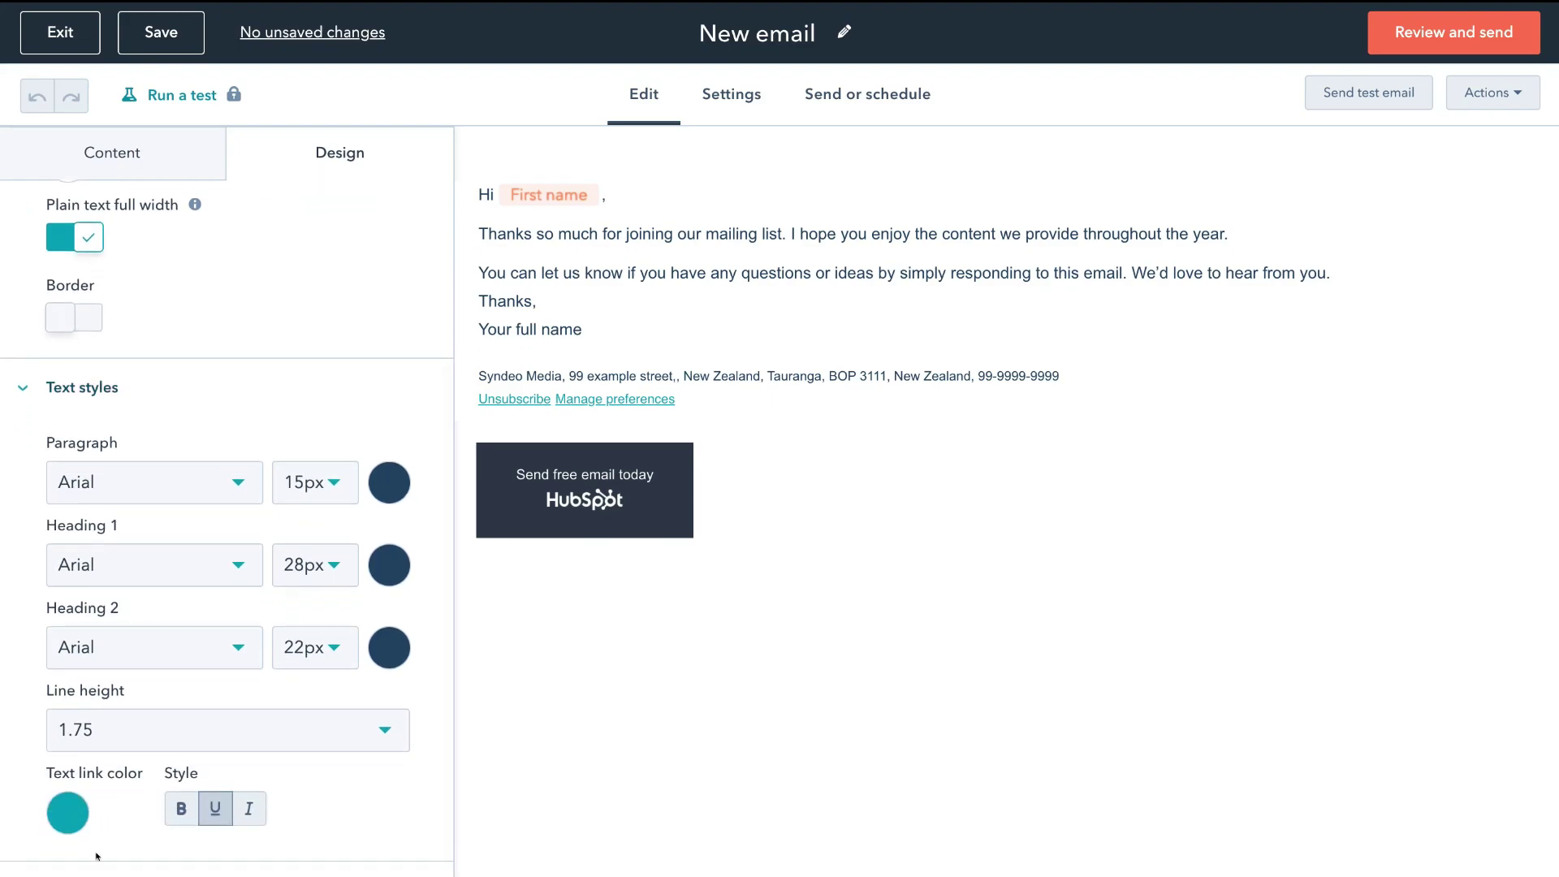
scroll(252, 644, "down", 3)
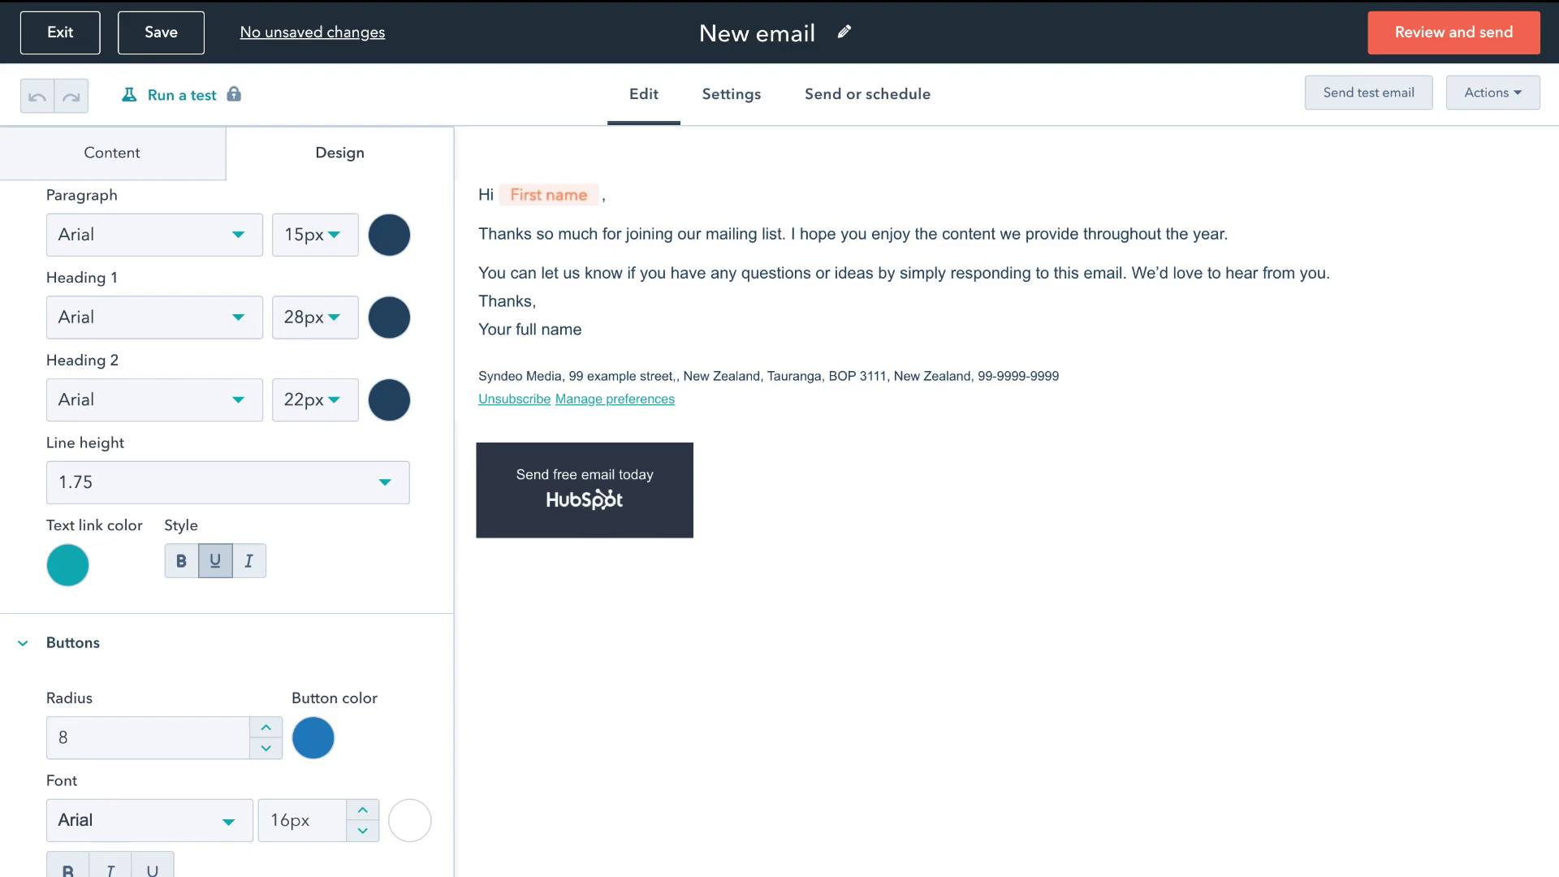
scroll(226, 527, "down", 2)
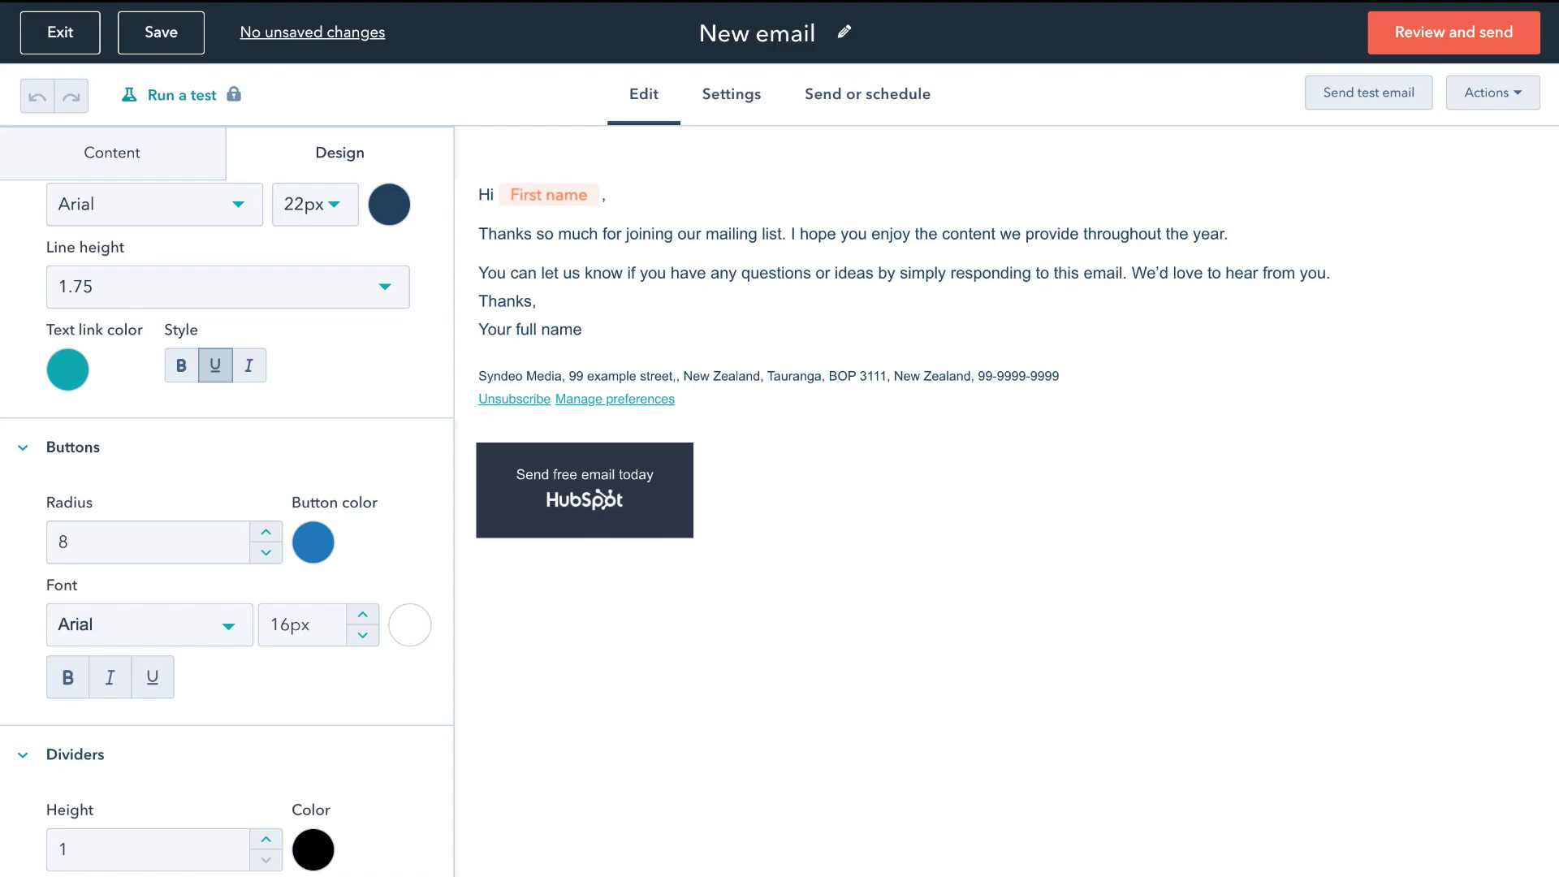
- Review the email's settings, recipients and sending options, and check which required fields must be completed before sending
left_click(722, 112)
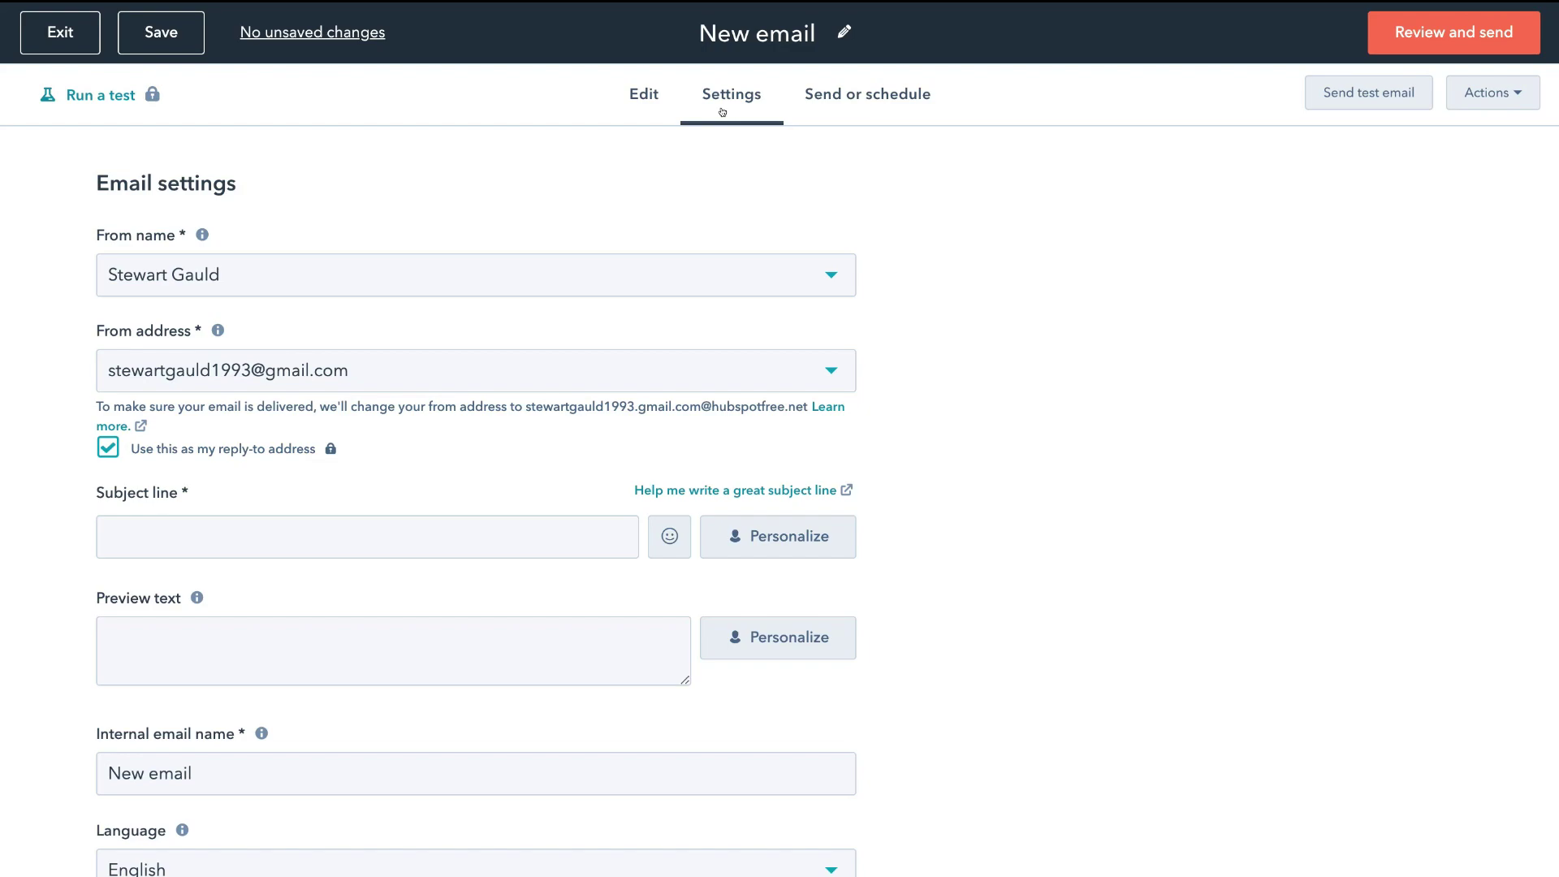
scroll(955, 302, "down", 1)
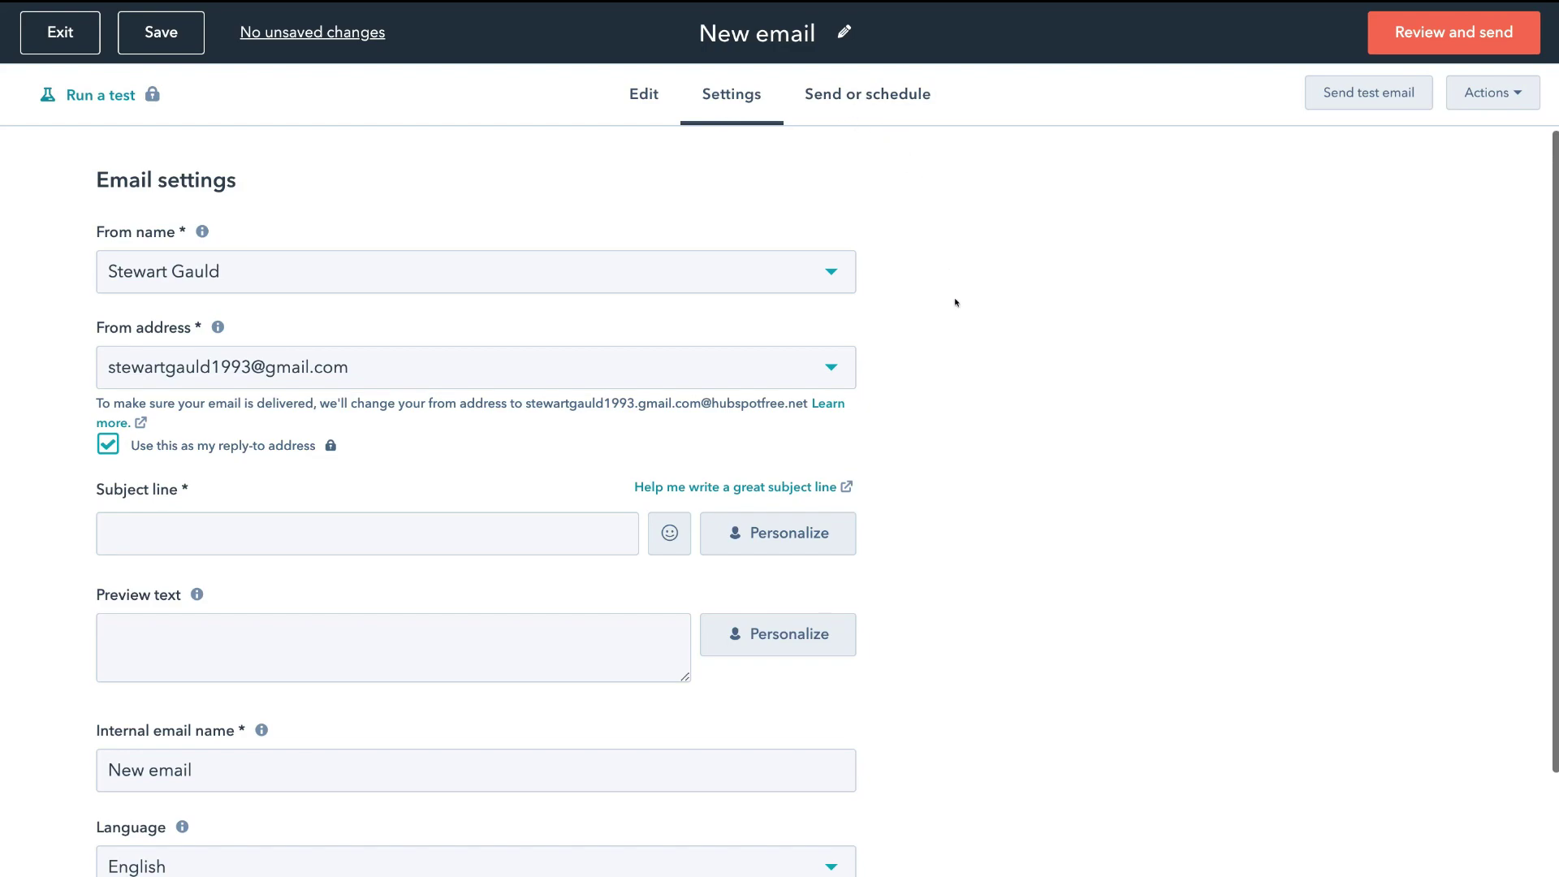
scroll(955, 302, "down", 2)
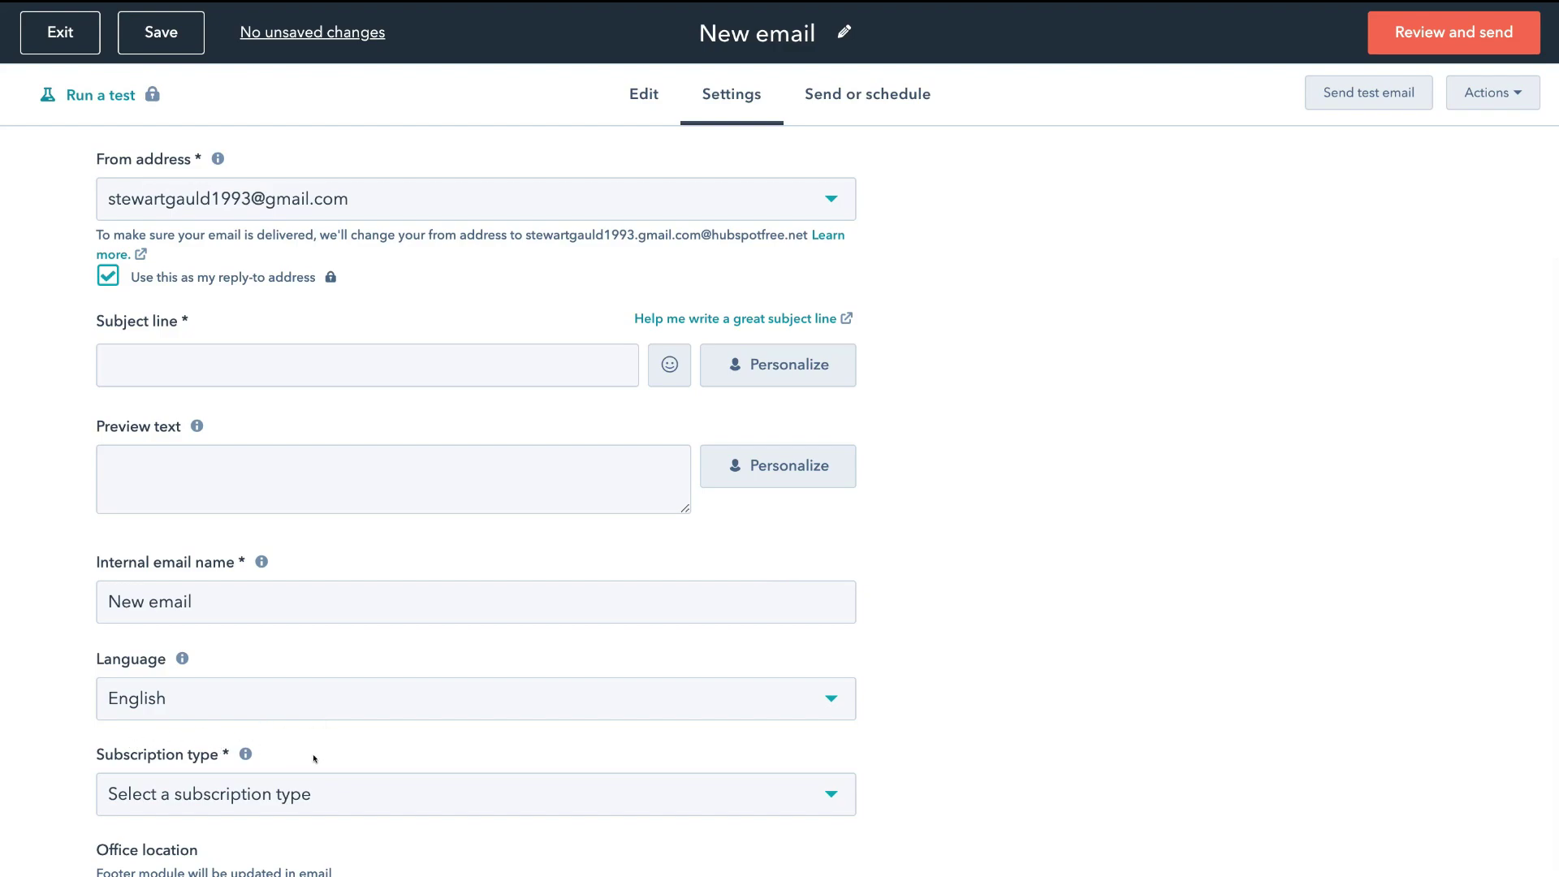
scroll(313, 759, "up", 2)
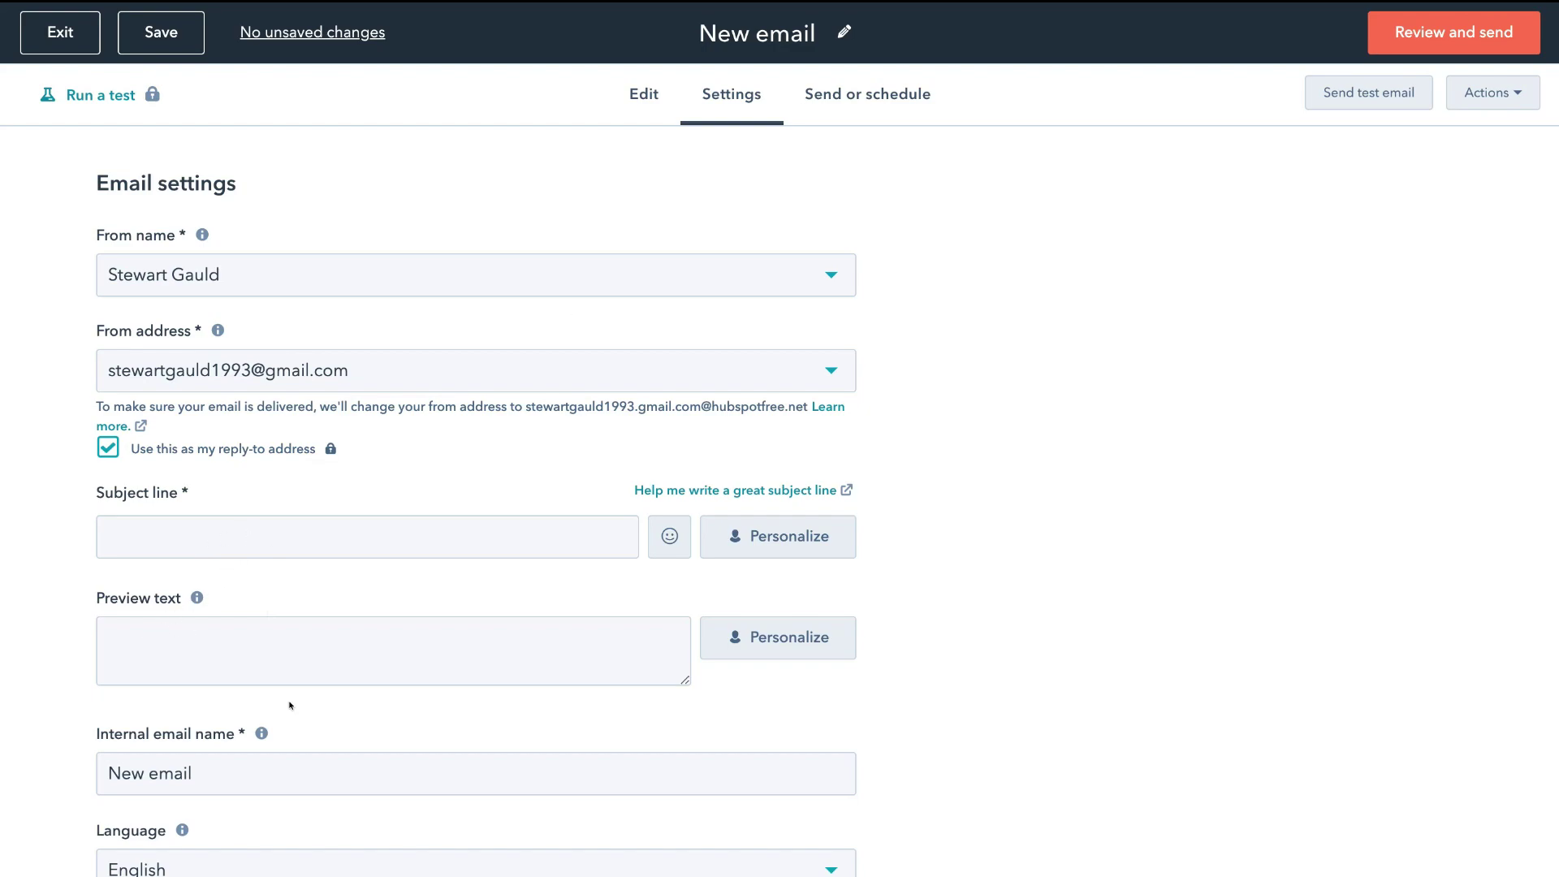
left_click(871, 109)
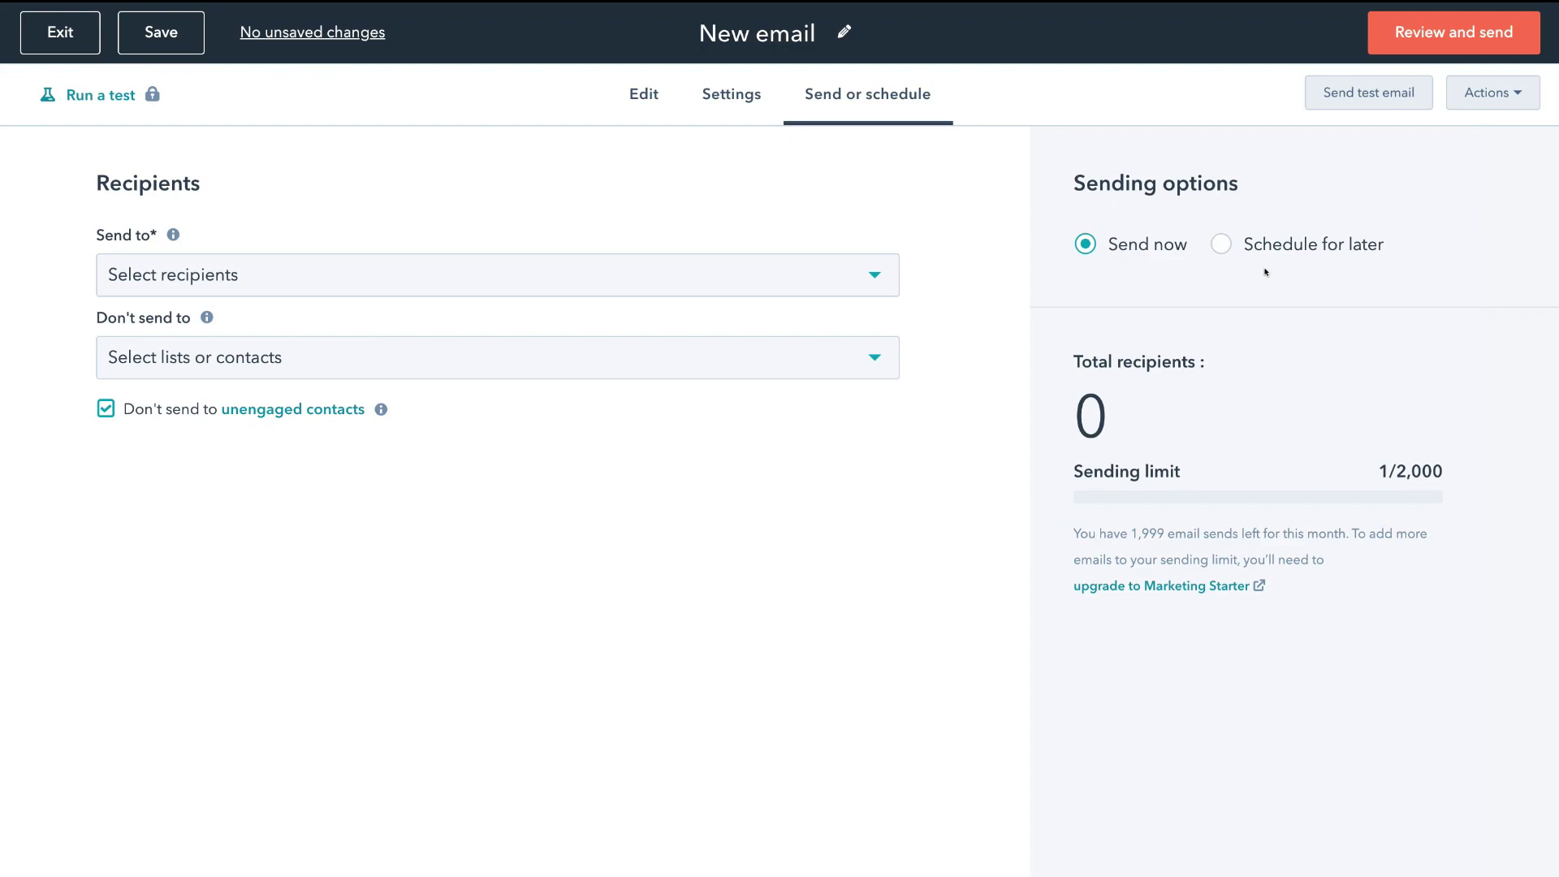
left_click(1454, 42)
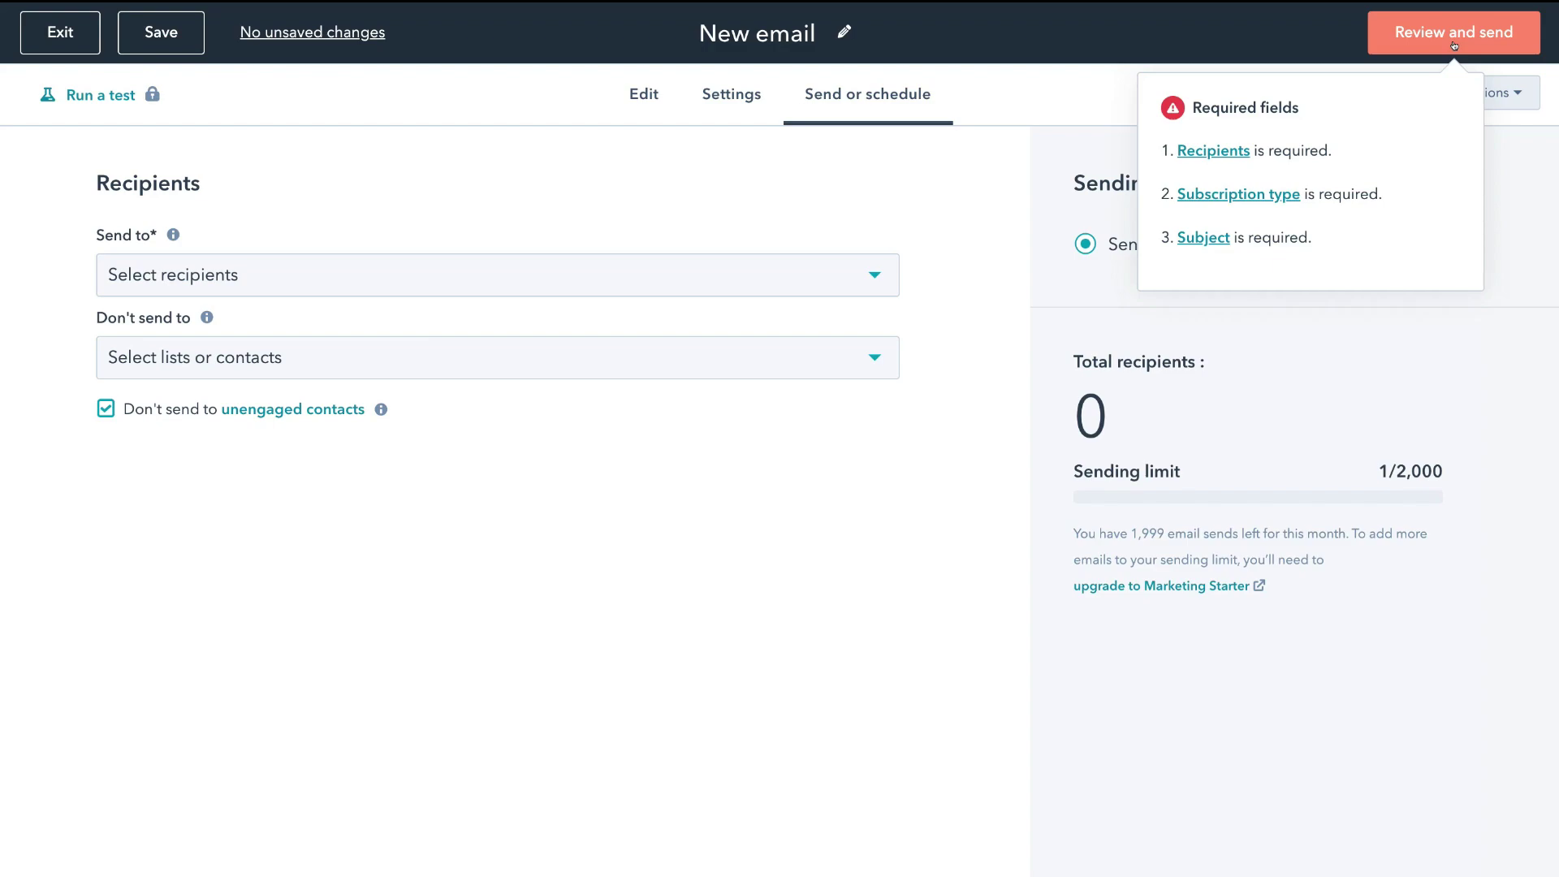
- Return to the email content and try to remove the HubSpot branding block below the footer
left_click(637, 94)
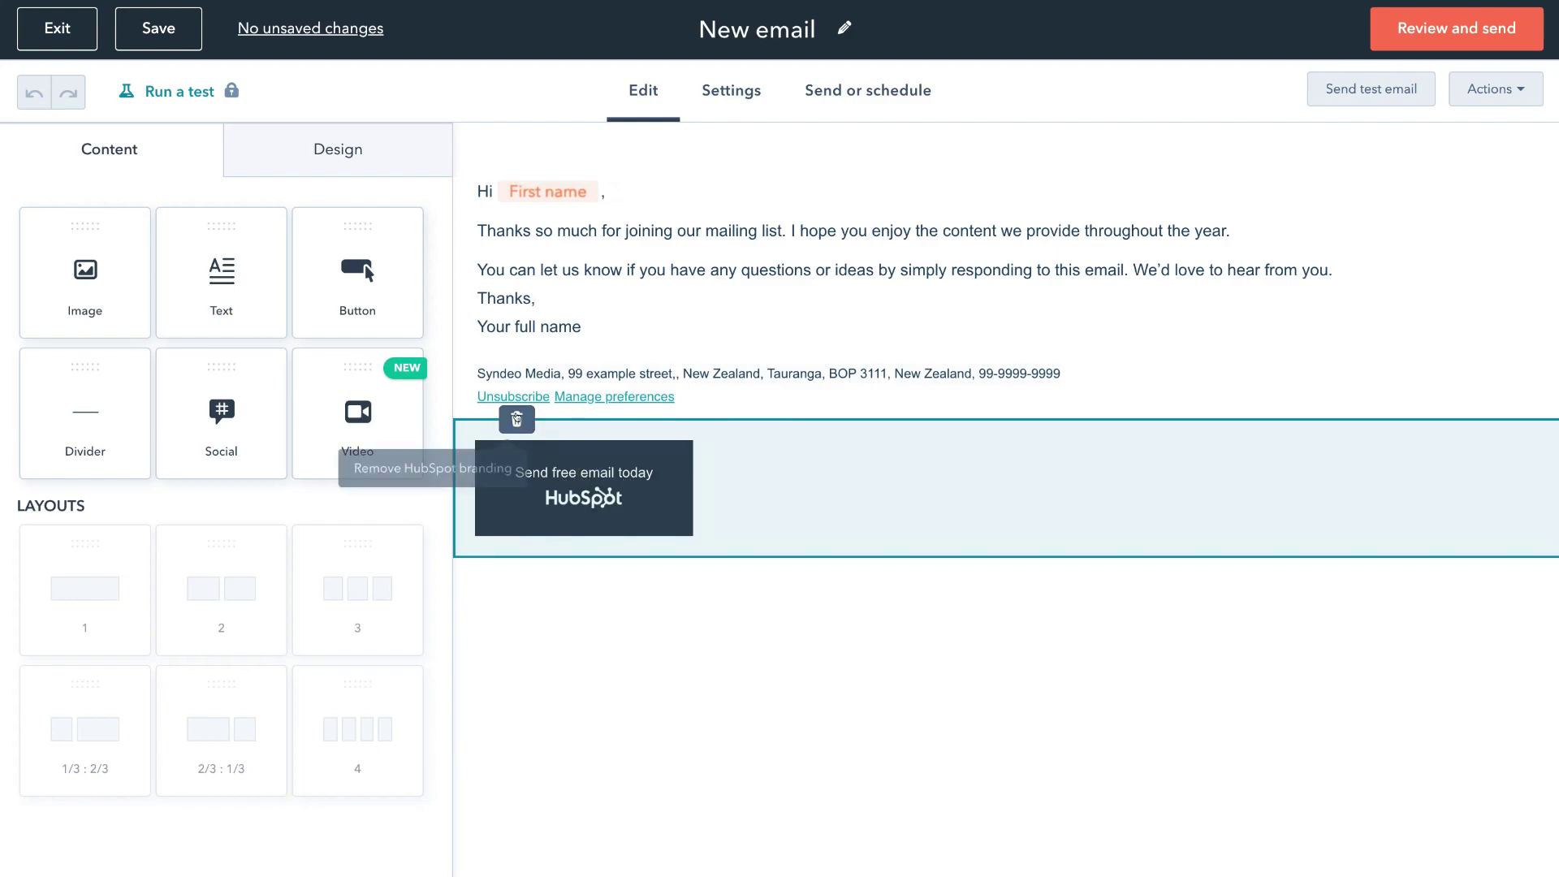
left_click(516, 417)
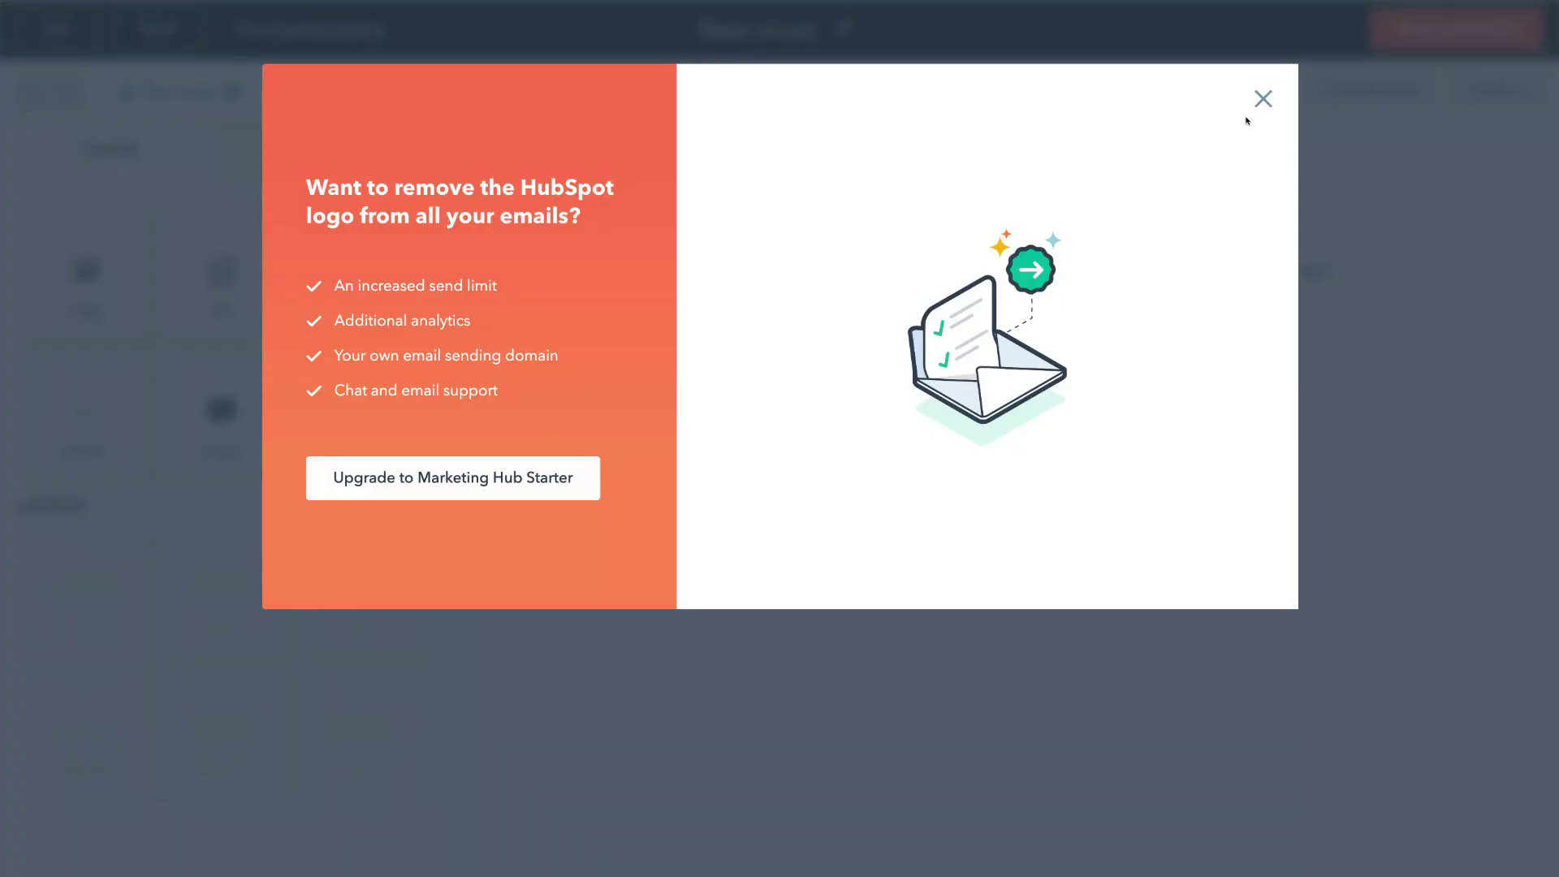
left_click(1263, 98)
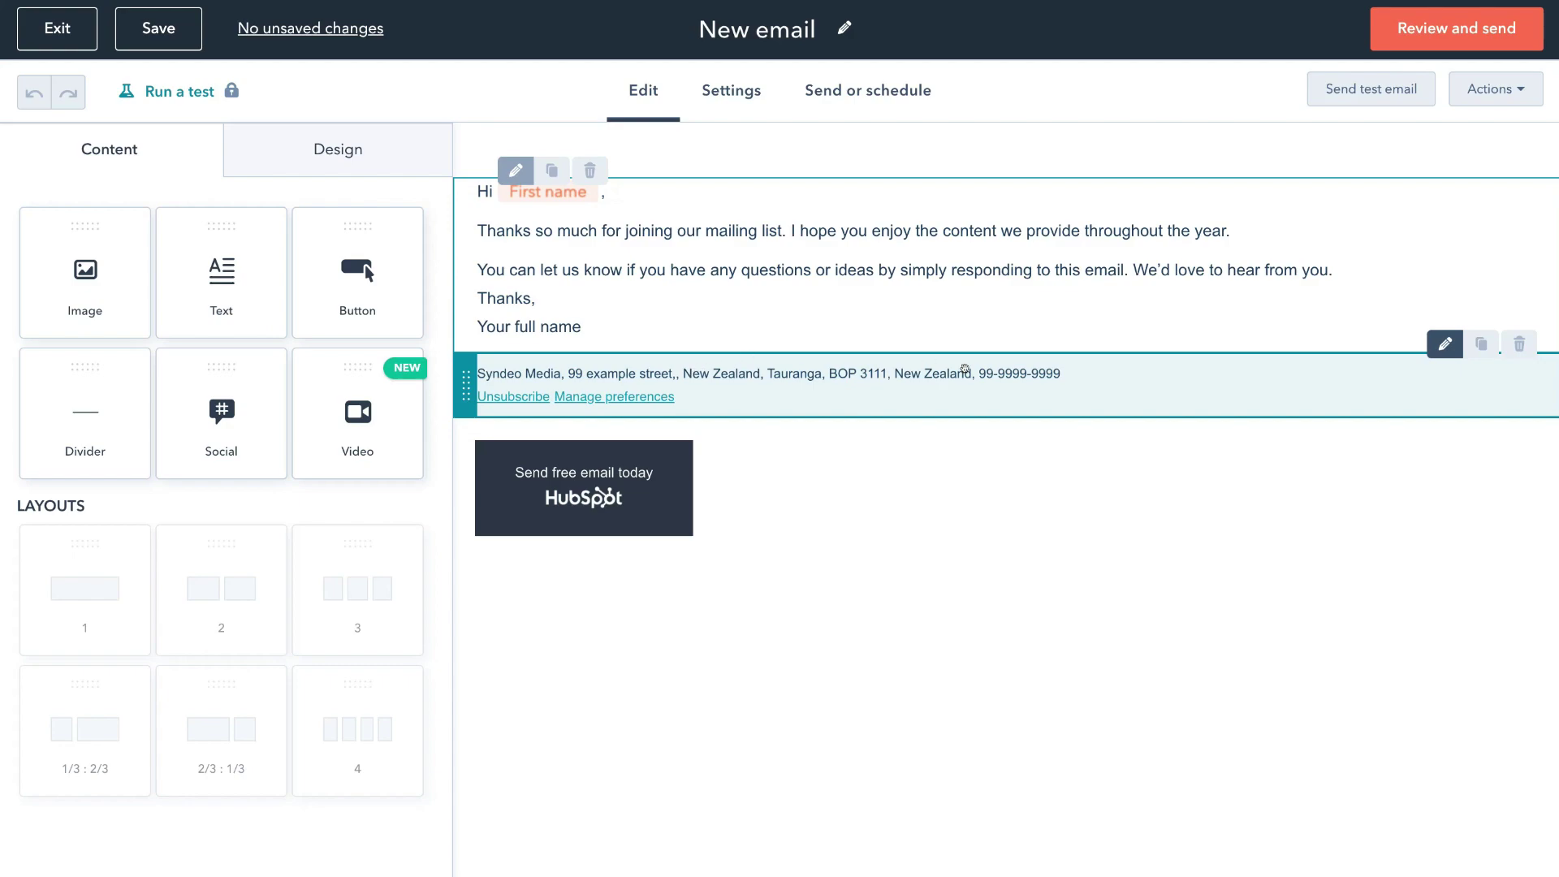
- Examine the editing options of the email's footer module and body text module
left_click(1441, 344)
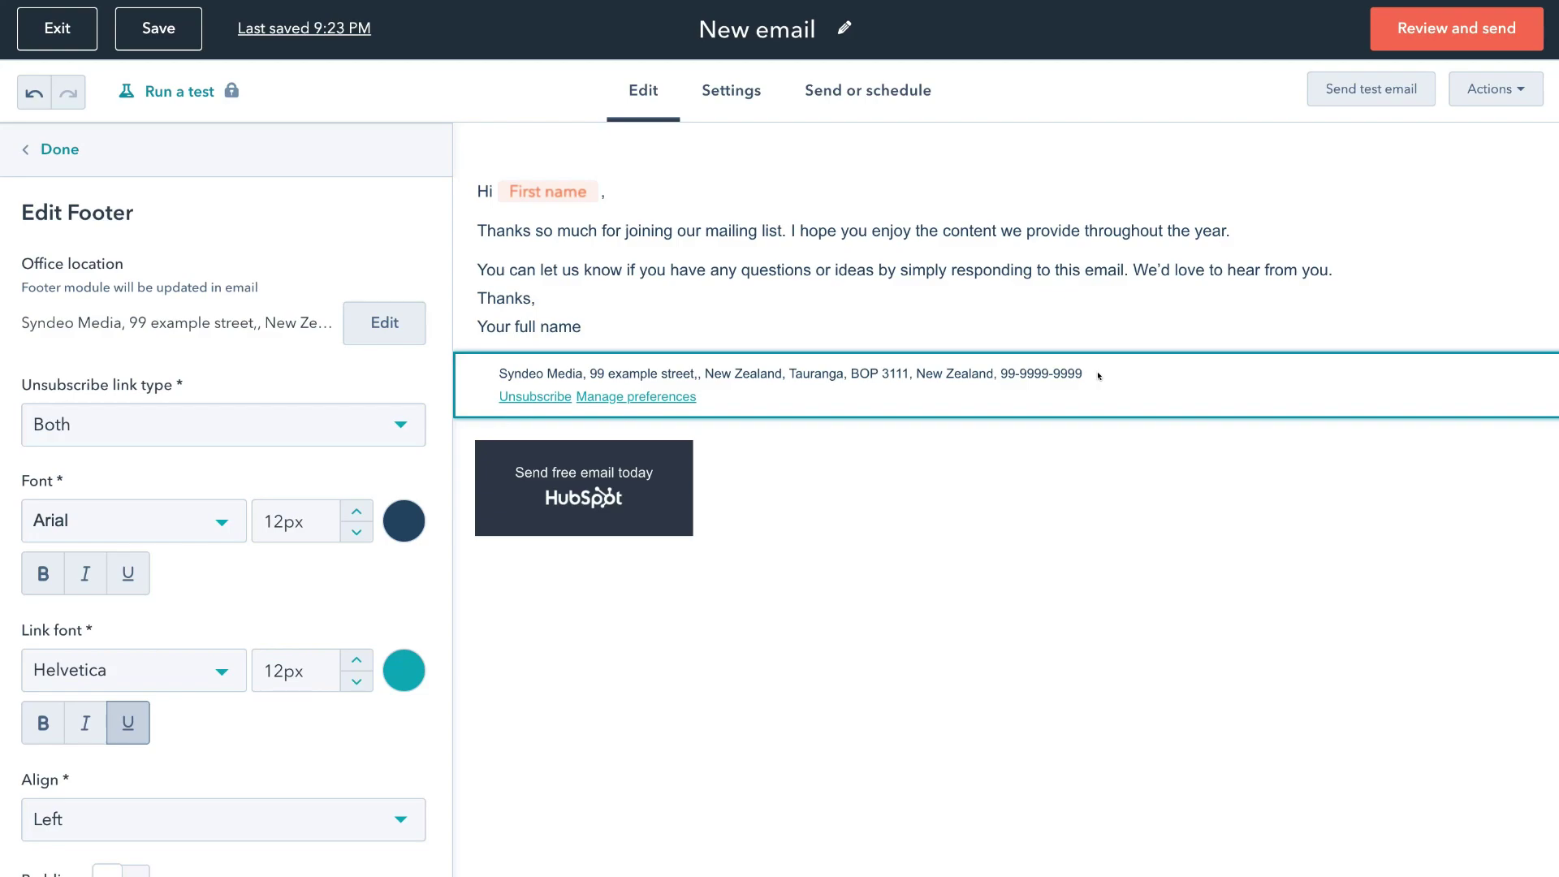
left_click(1032, 289)
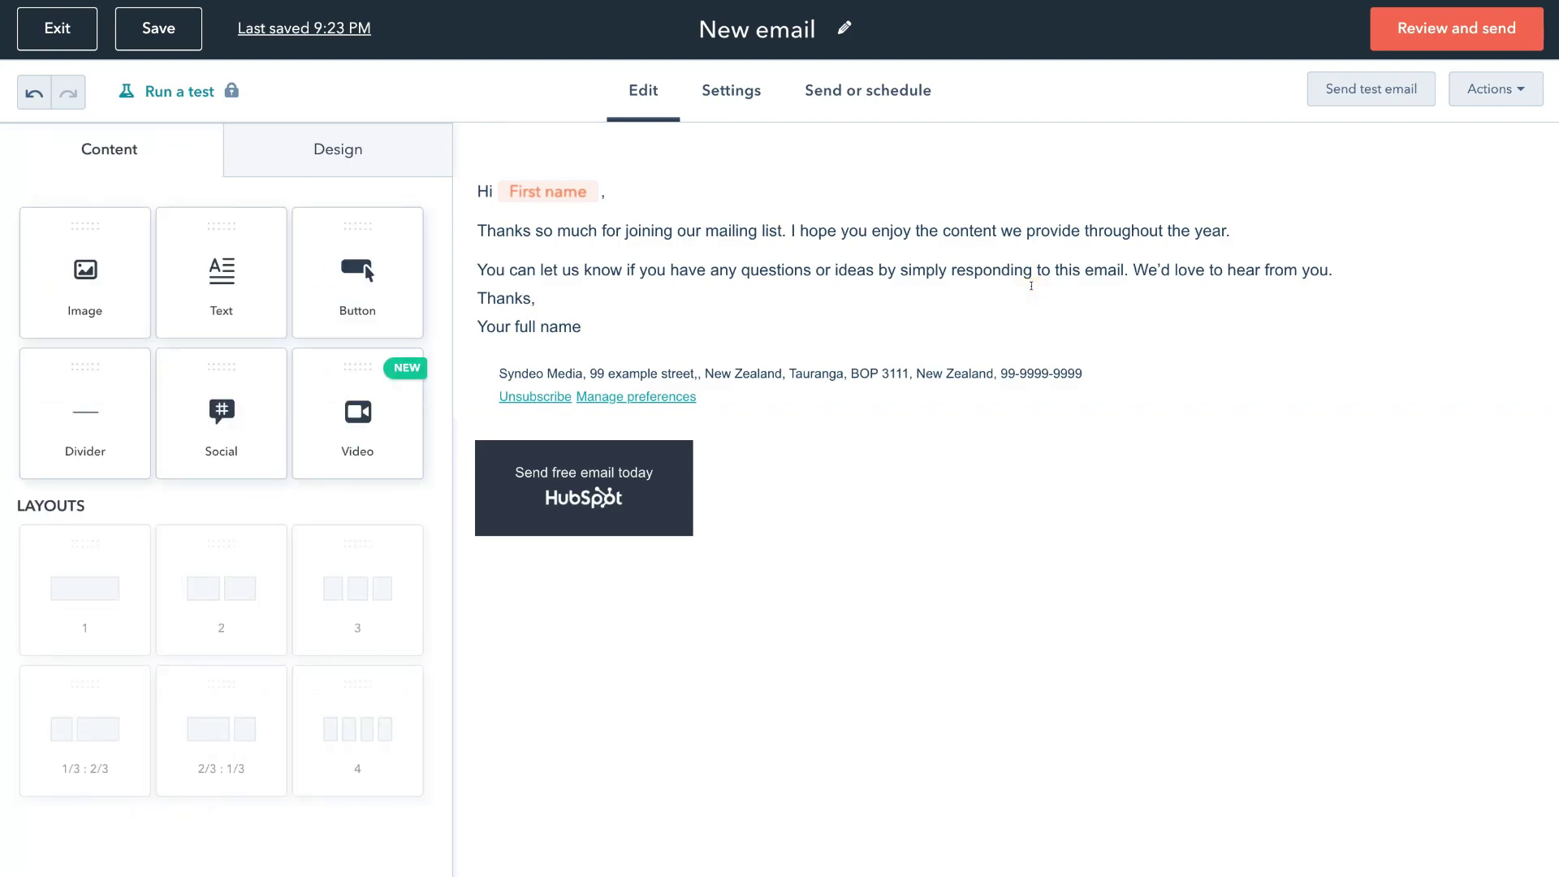
left_click(944, 242)
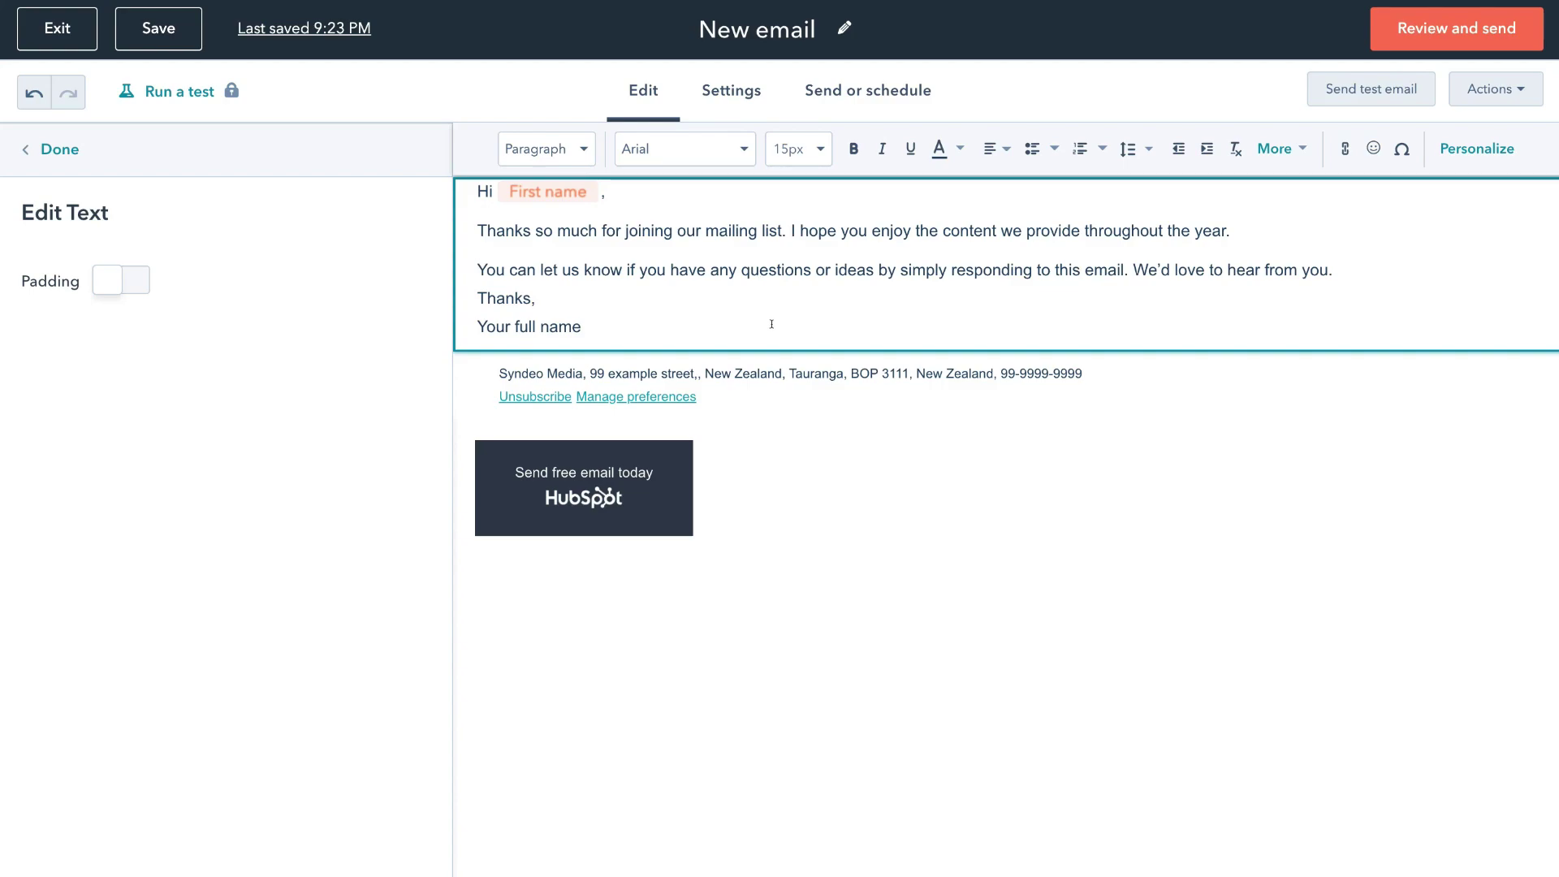
left_click(769, 362)
left_click(774, 373)
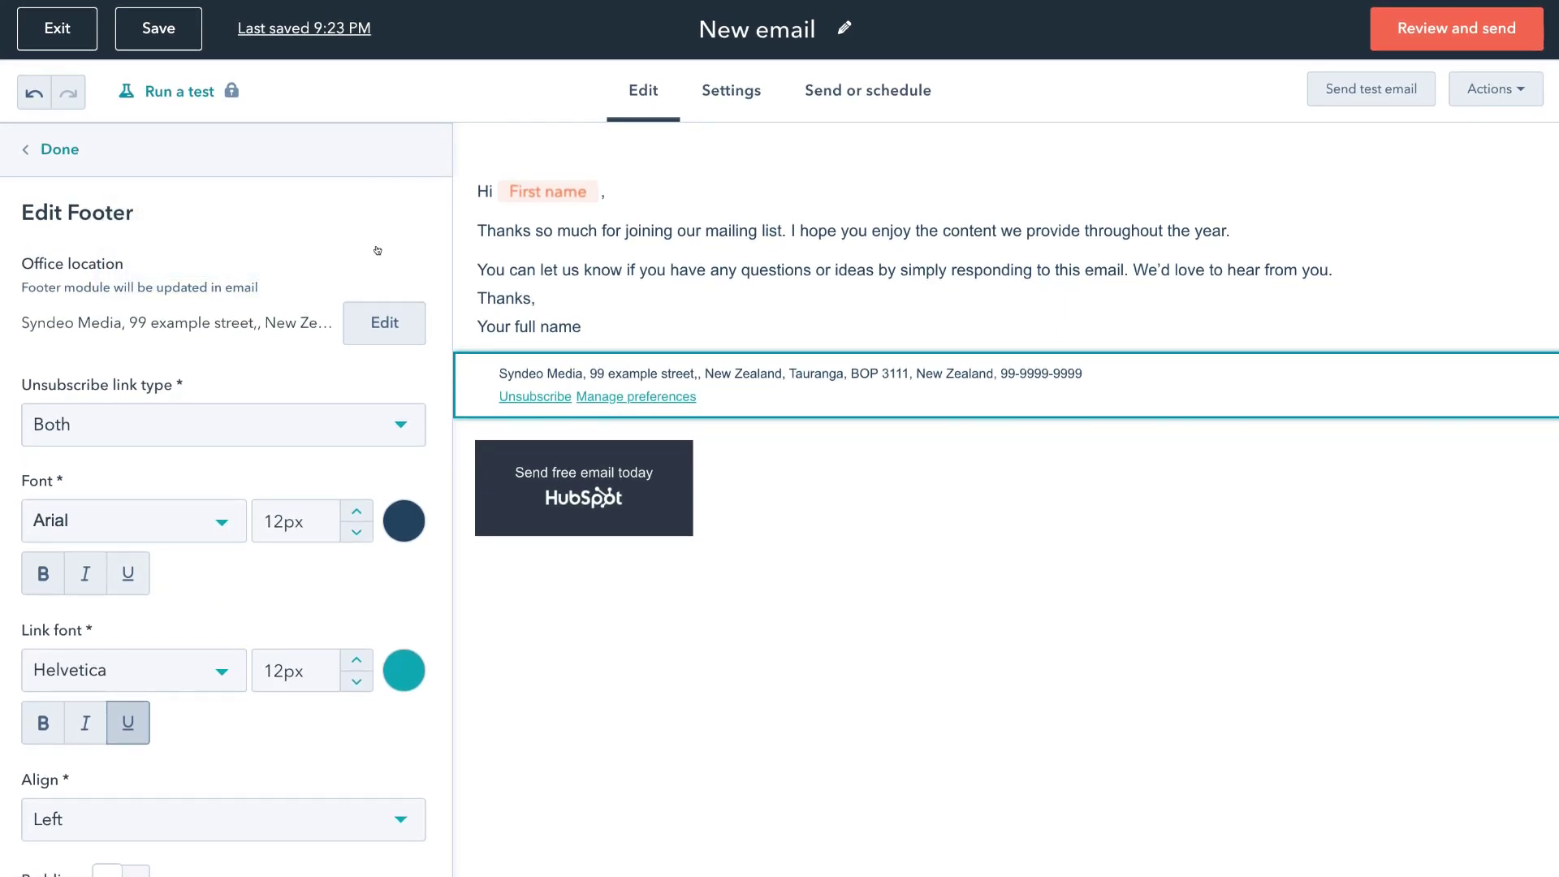
left_click(664, 247)
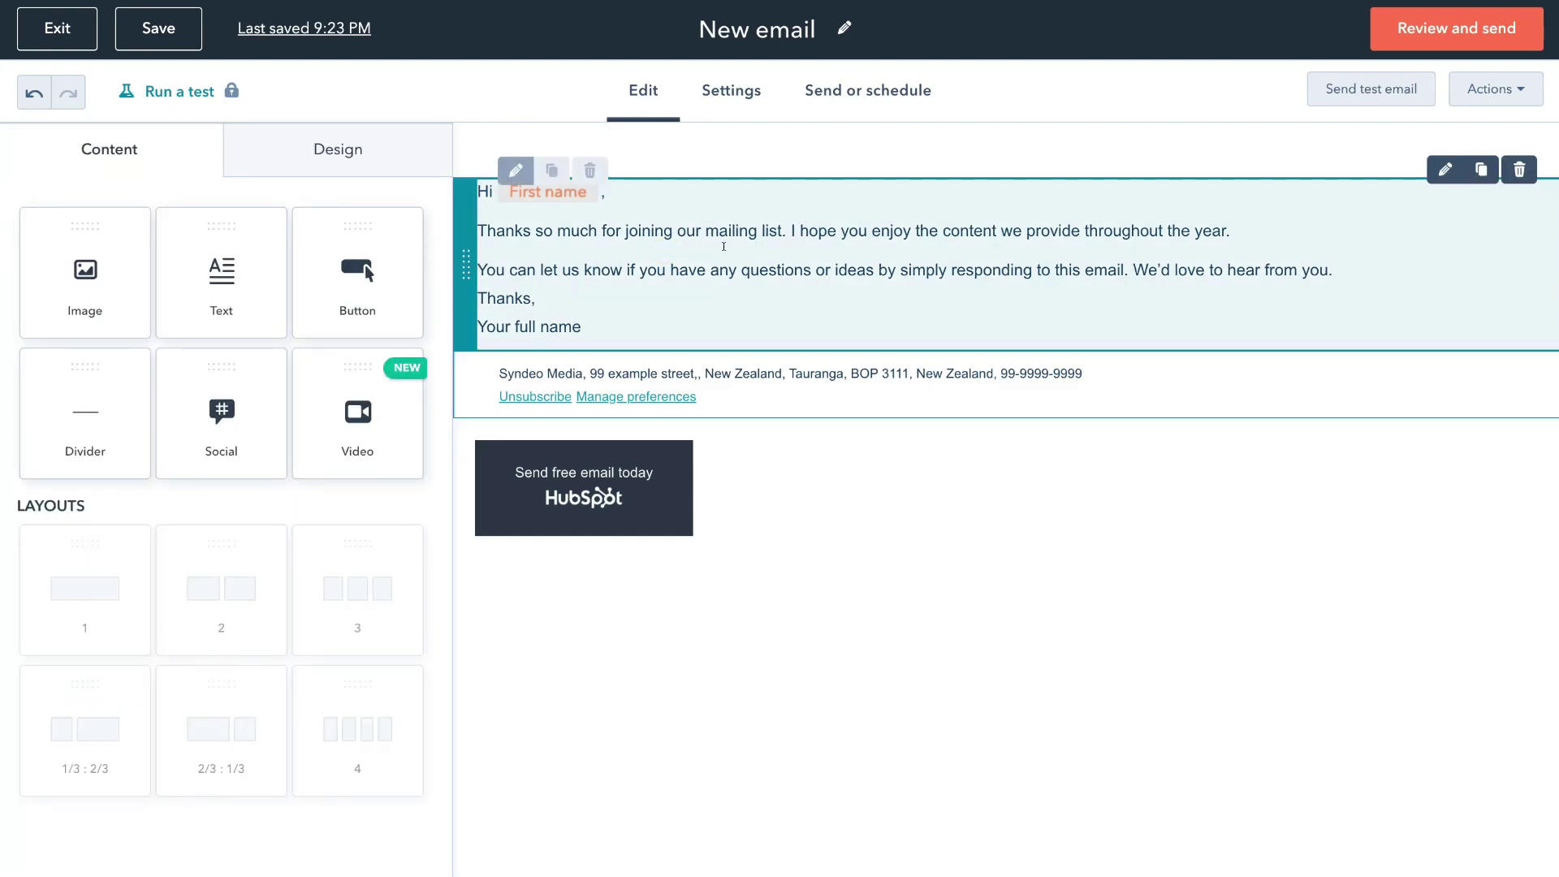
- Replace the body text below the greeting with the Instagram shopping message headed "Ready to Sell Through Instagram?" and add an empty line after it
left_click(724, 246)
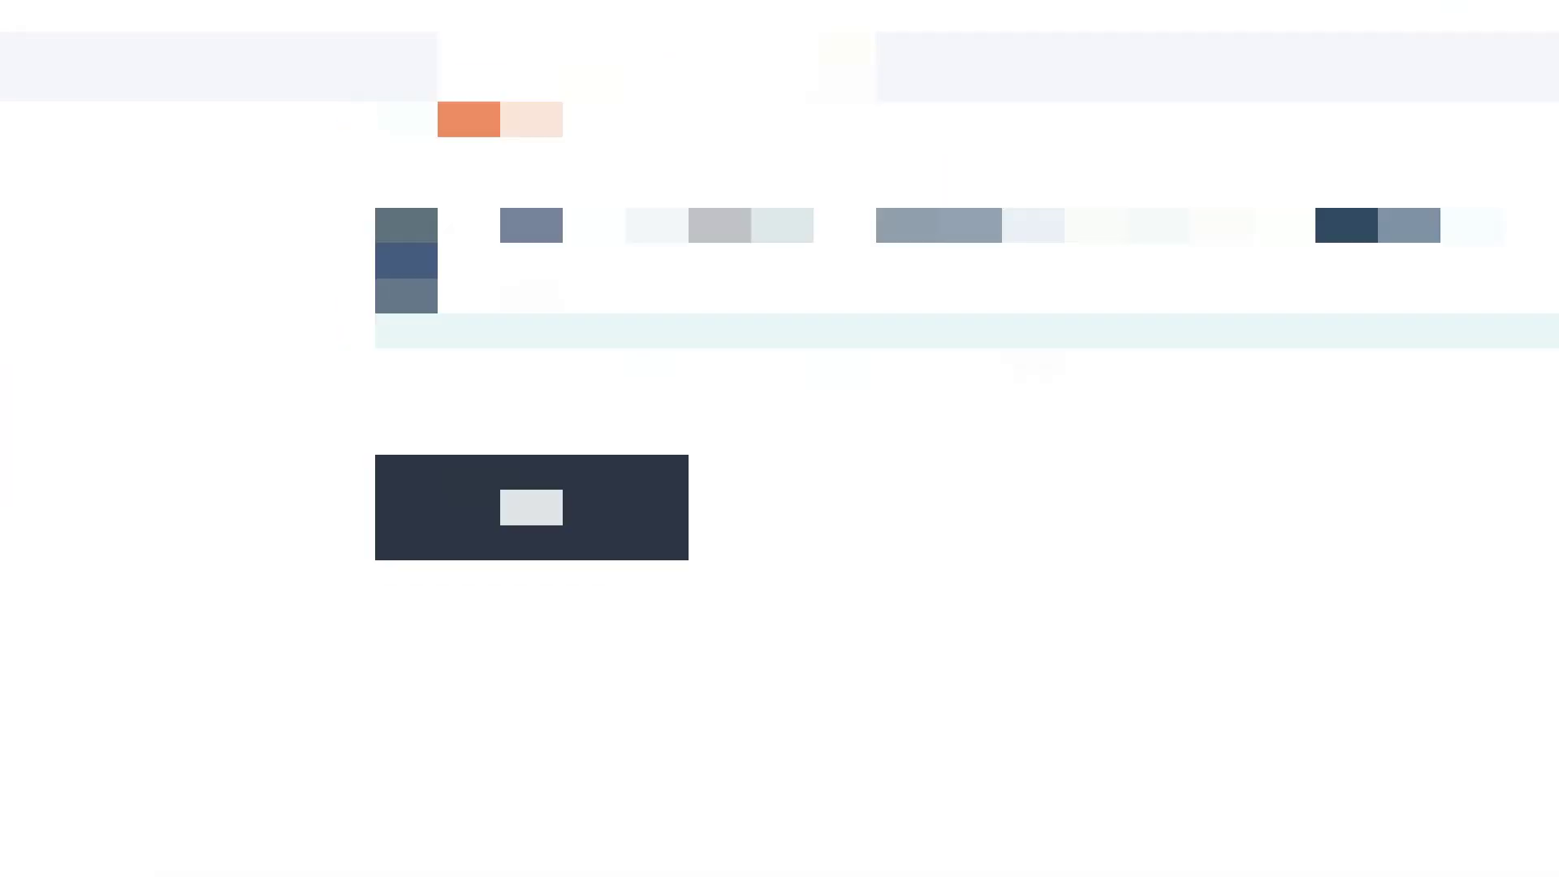
left_click_drag(501, 270, 479, 231)
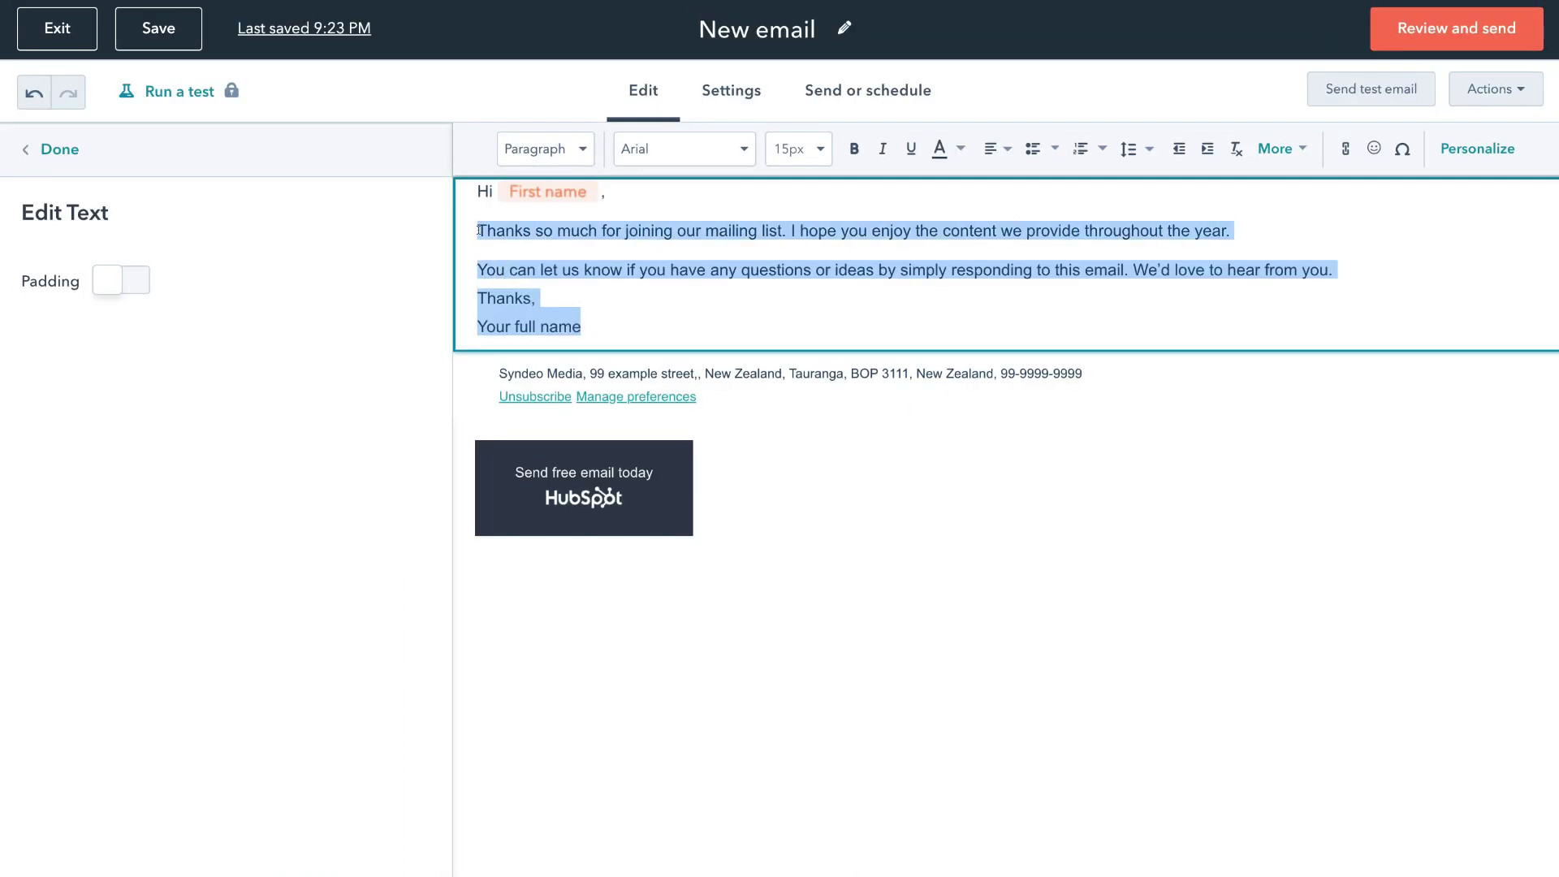
type("Stewart here, I hope you are well!  Ready to Sell Through Instagram? Hey team, today I show you how to set up Instagram shopping so you can start tagging and selling your products on Instagram.  This is a powerful feature because now you can tag your products in Instagram posts and display your product range through Instagram.  Learn how to set up Instagram shopping by watching the full tutorial on YouTube below.  If you have any questions, feel free to get in touch with me.  Enjoy and have a GREAT week!")
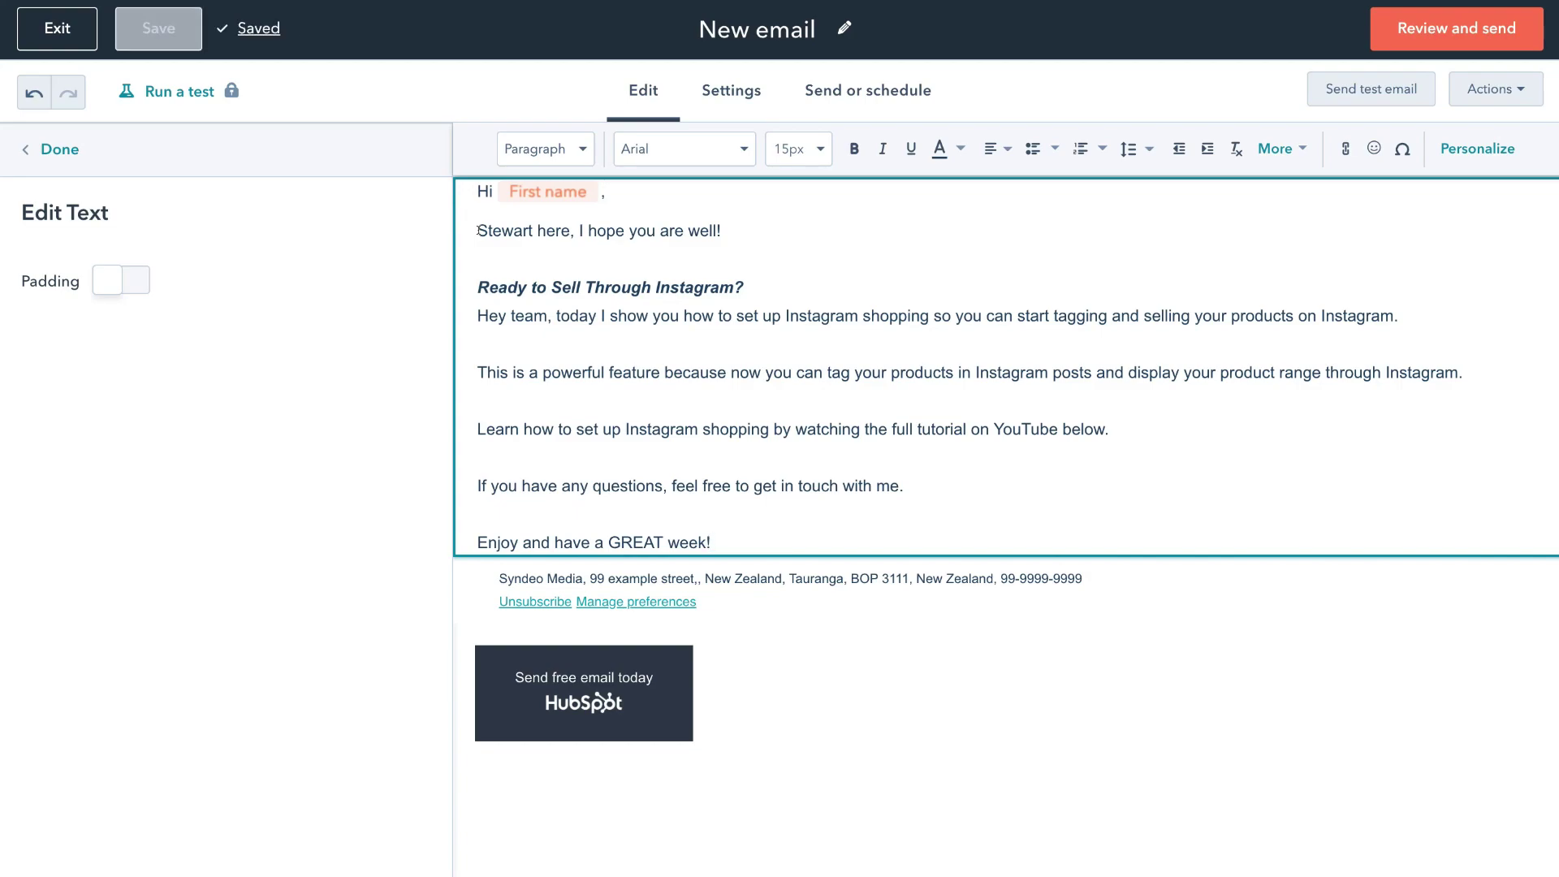
key("Return")
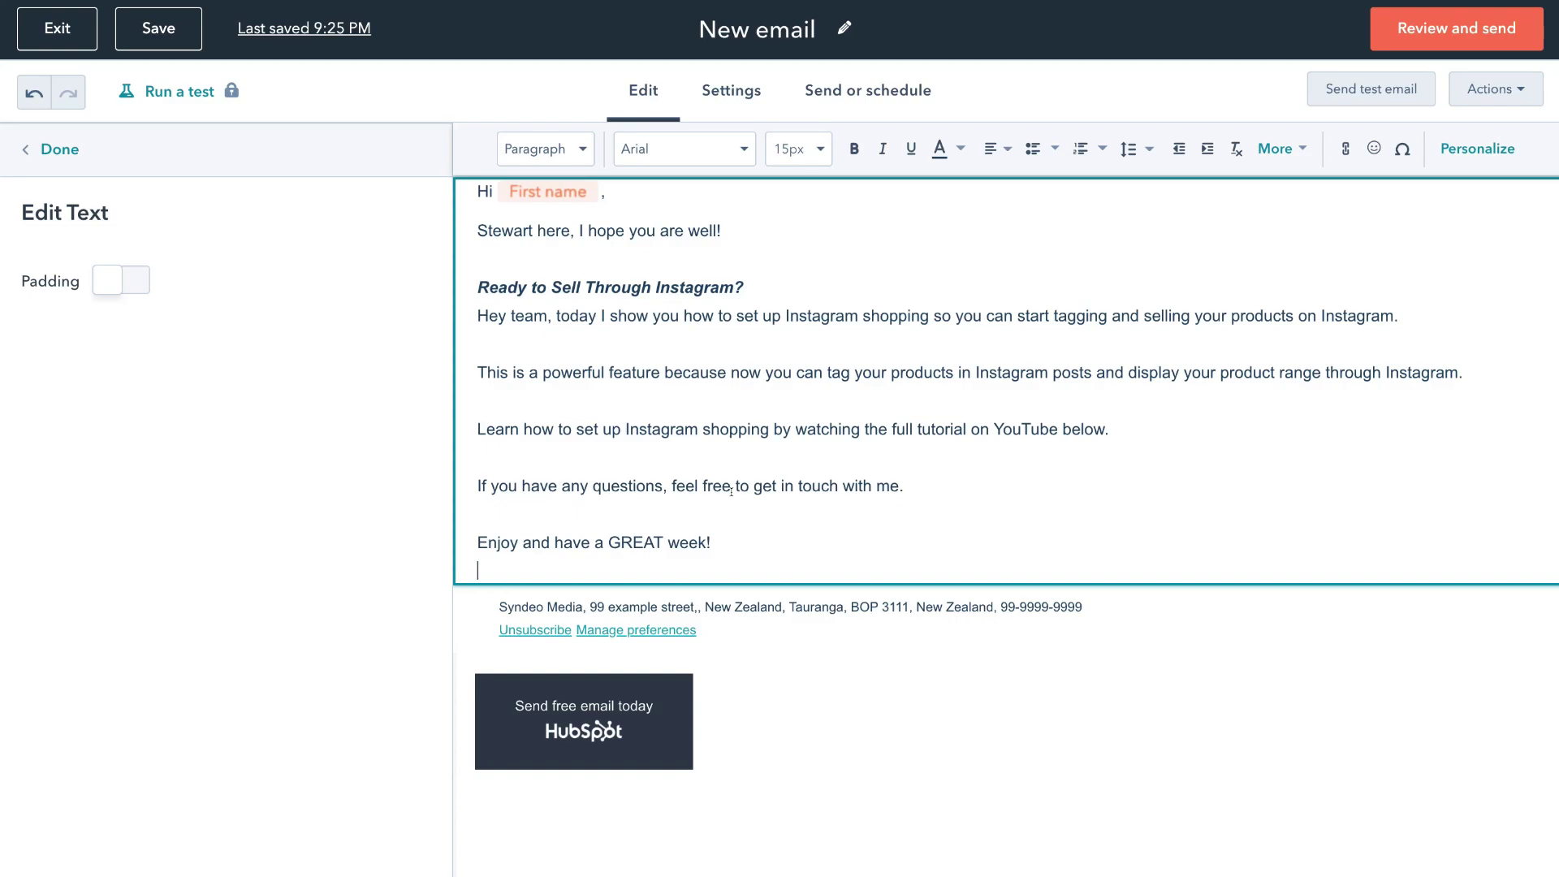
- Centre-align the entire email body text, from the greeting to "Enjoy and have a GREAT week!", and finish editing the text module
left_click_drag(741, 539, 472, 190)
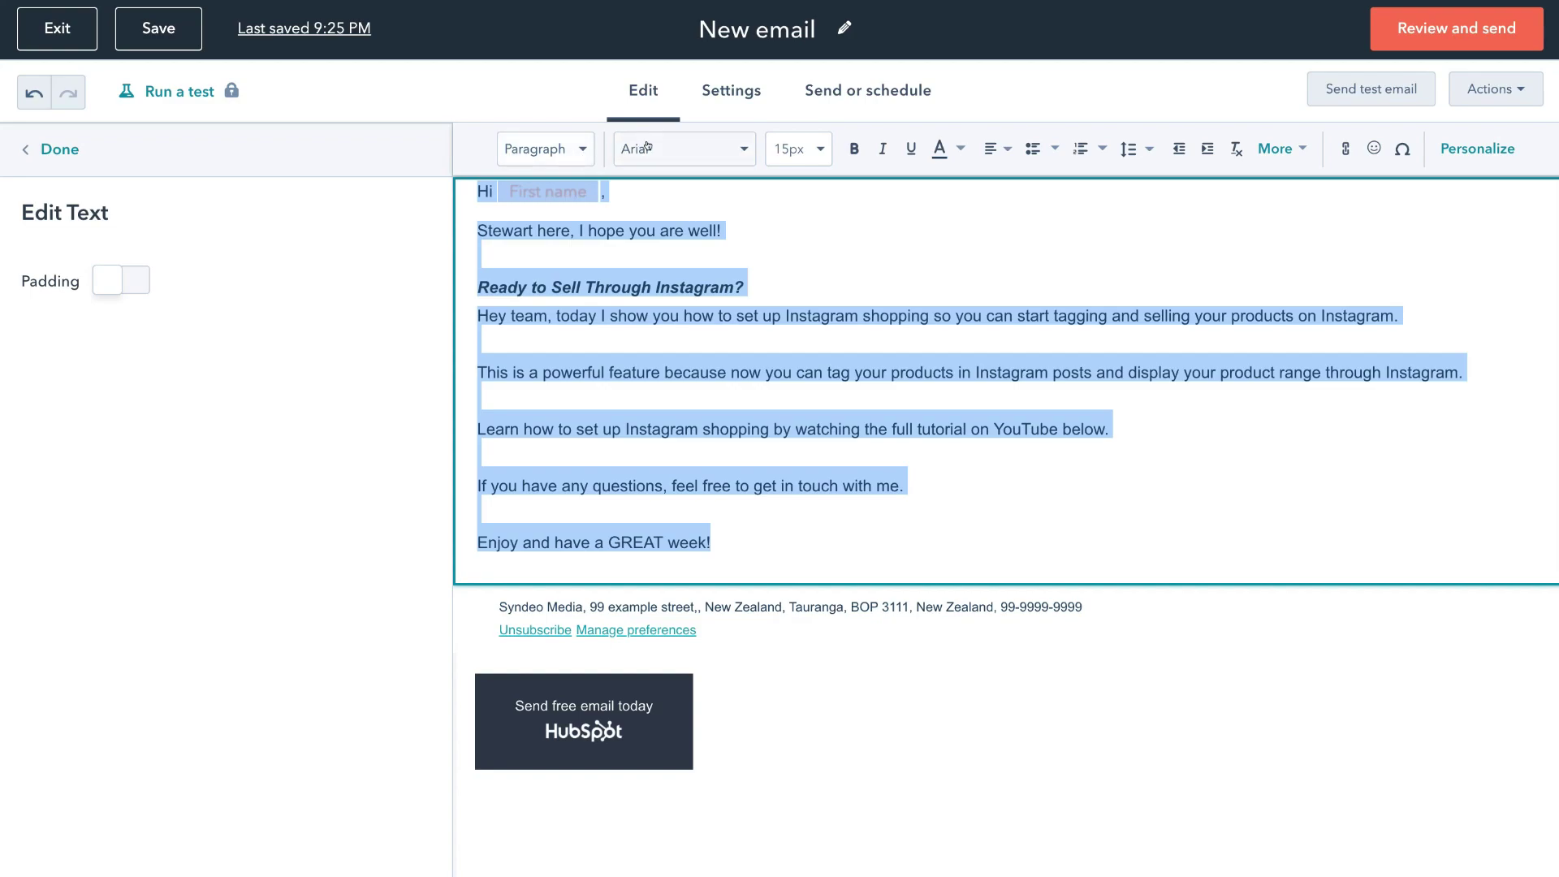
left_click(572, 148)
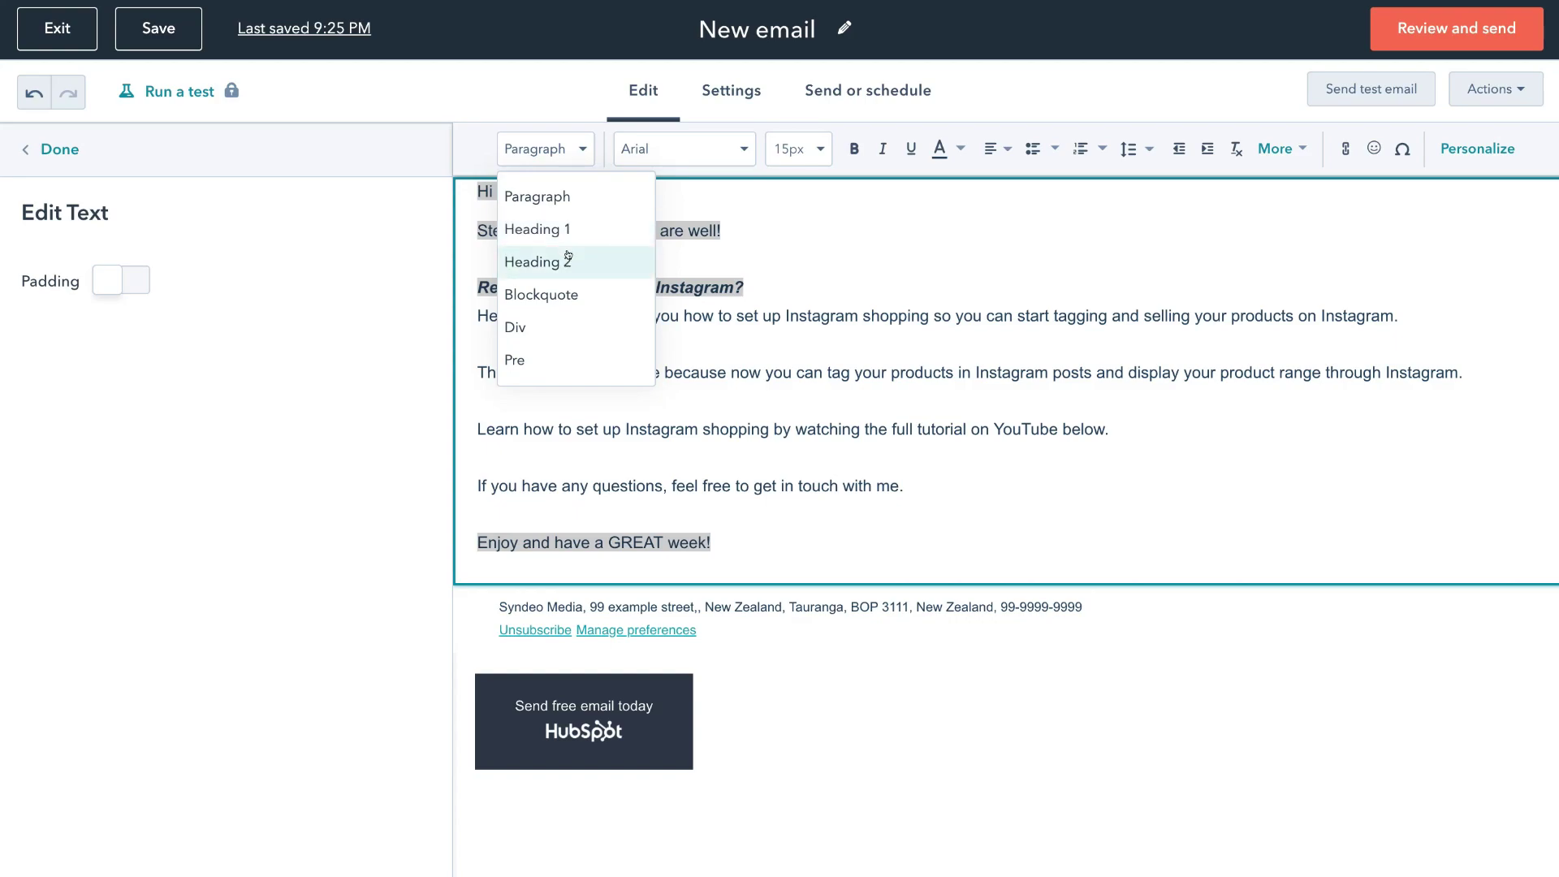
left_click(603, 149)
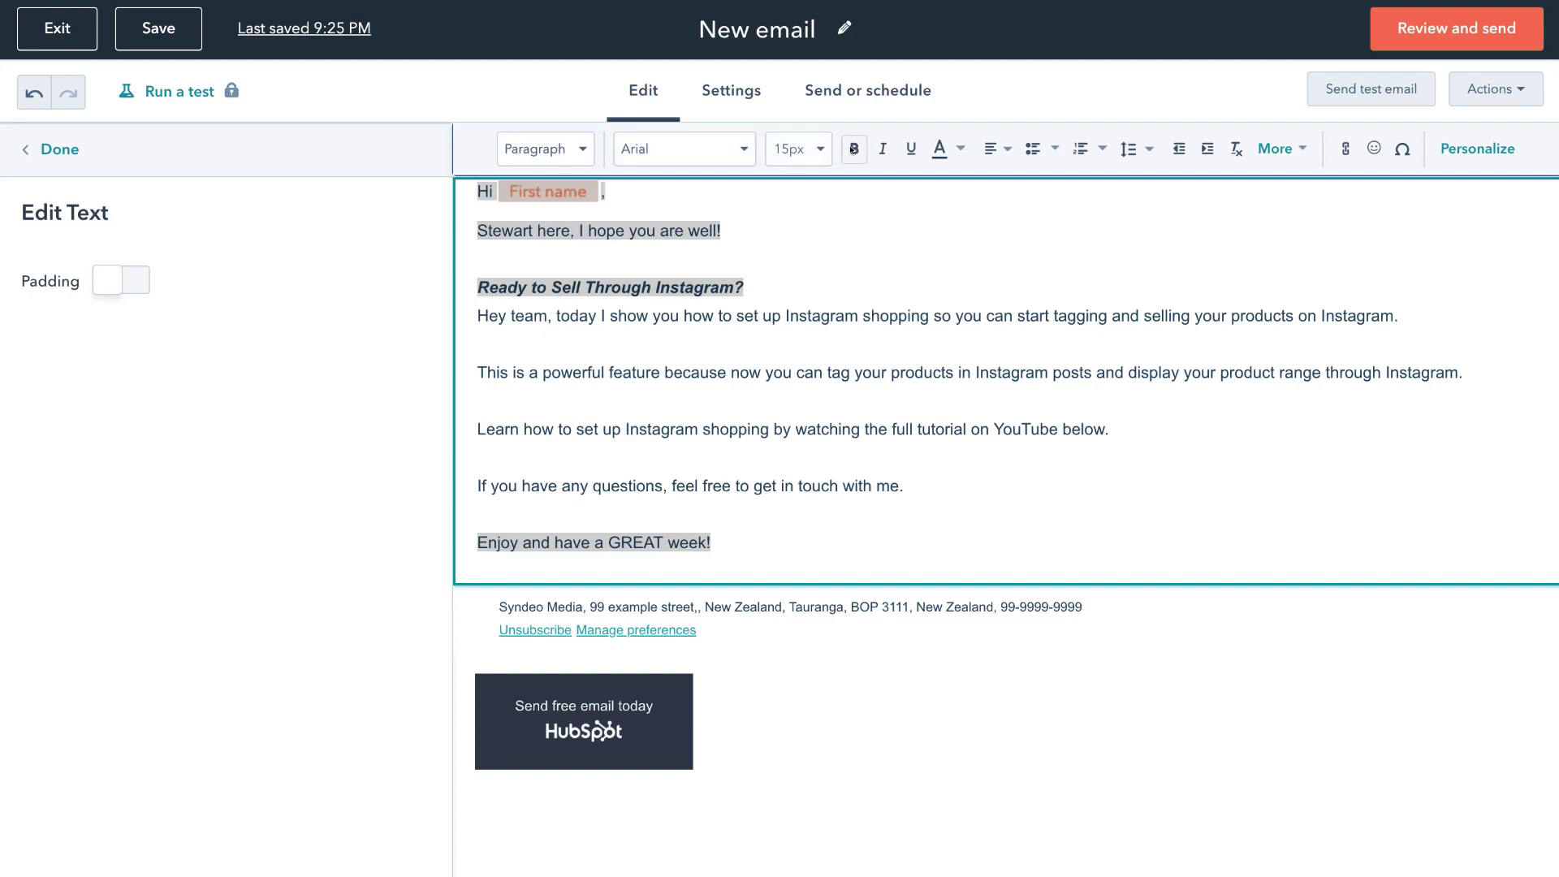
left_click(998, 150)
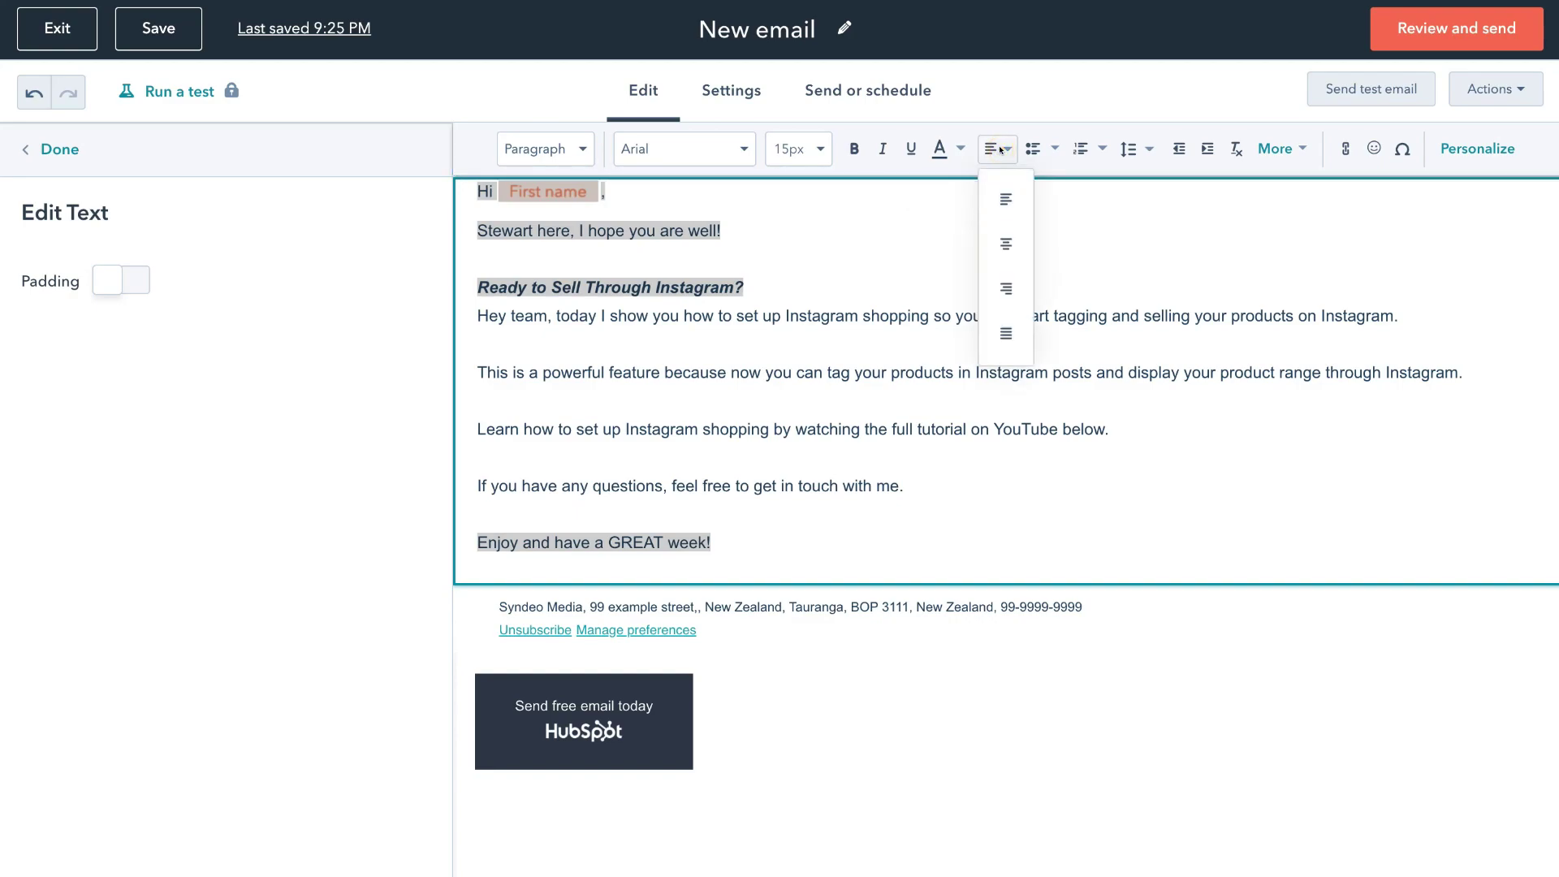
left_click(1000, 234)
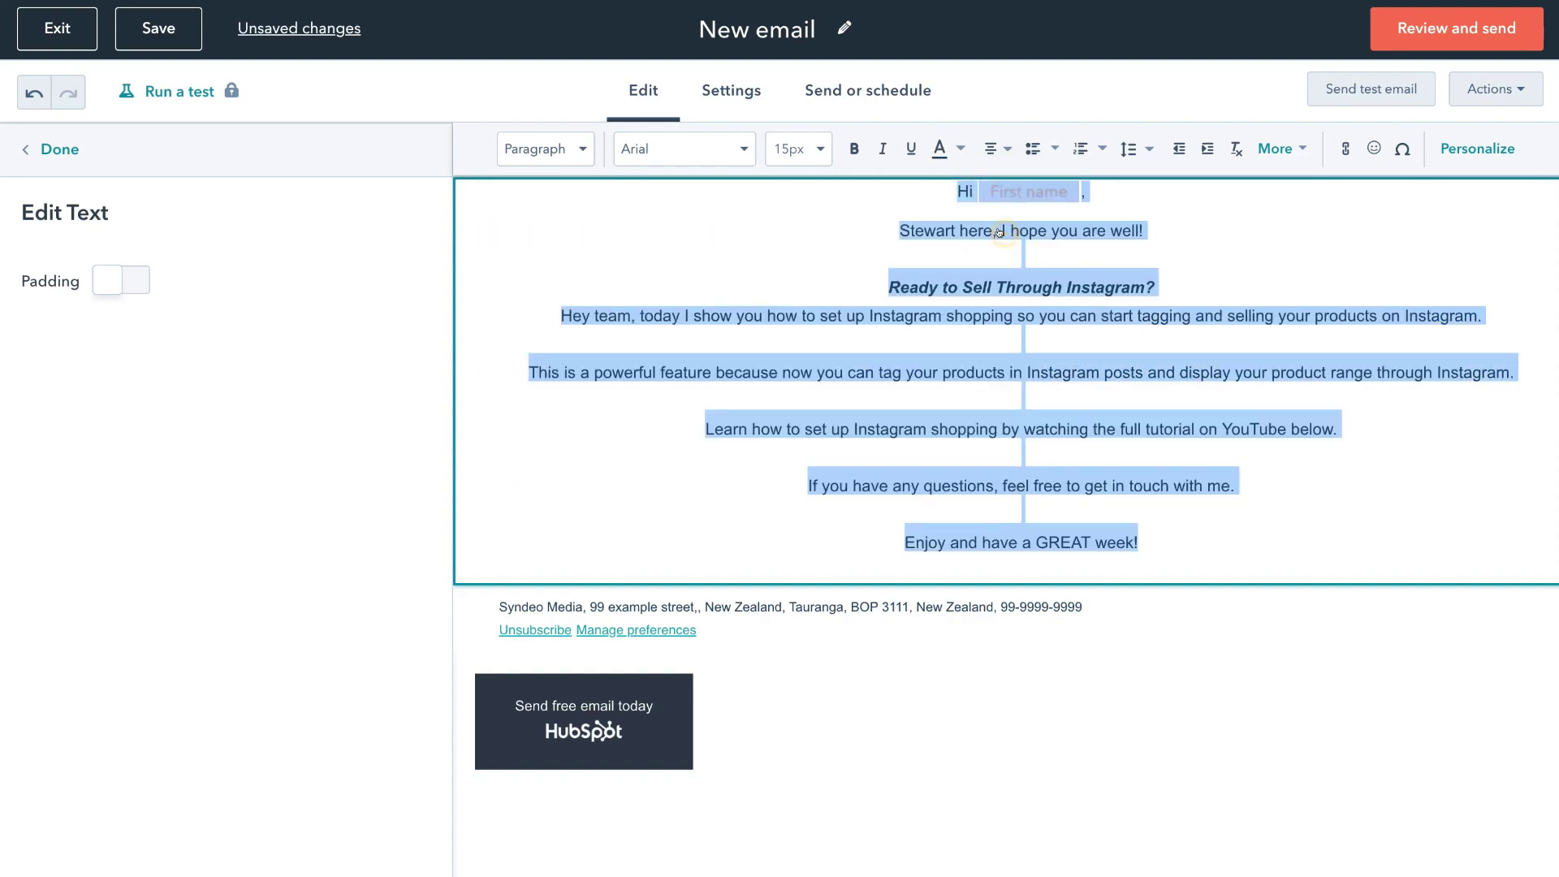
left_click(895, 230)
key("Escape")
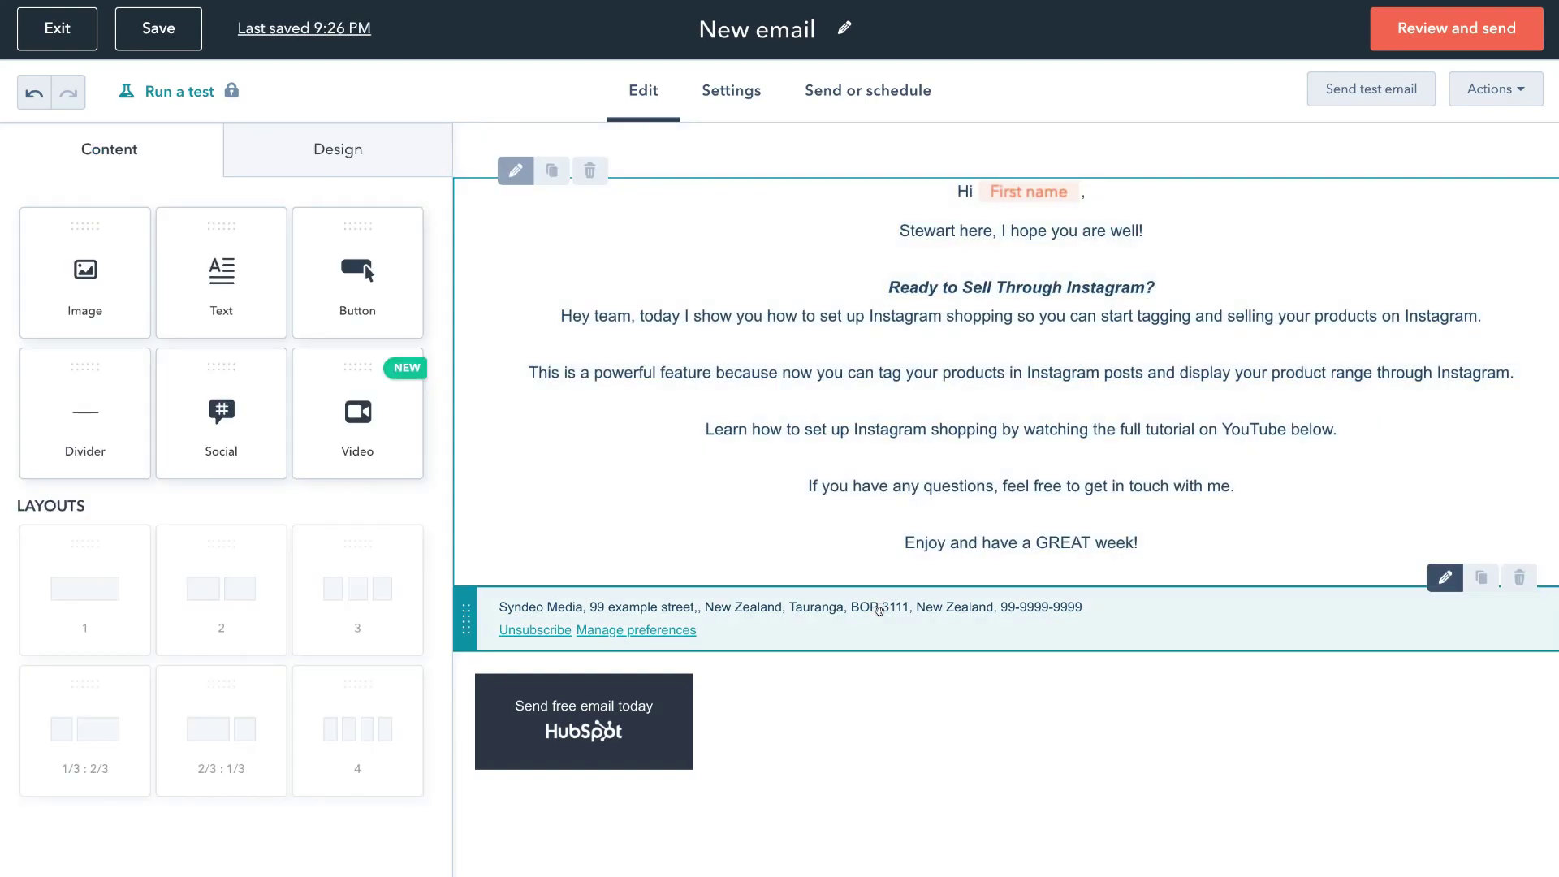
- Set the footer module's alignment to Center and finish editing the footer
left_click(879, 611)
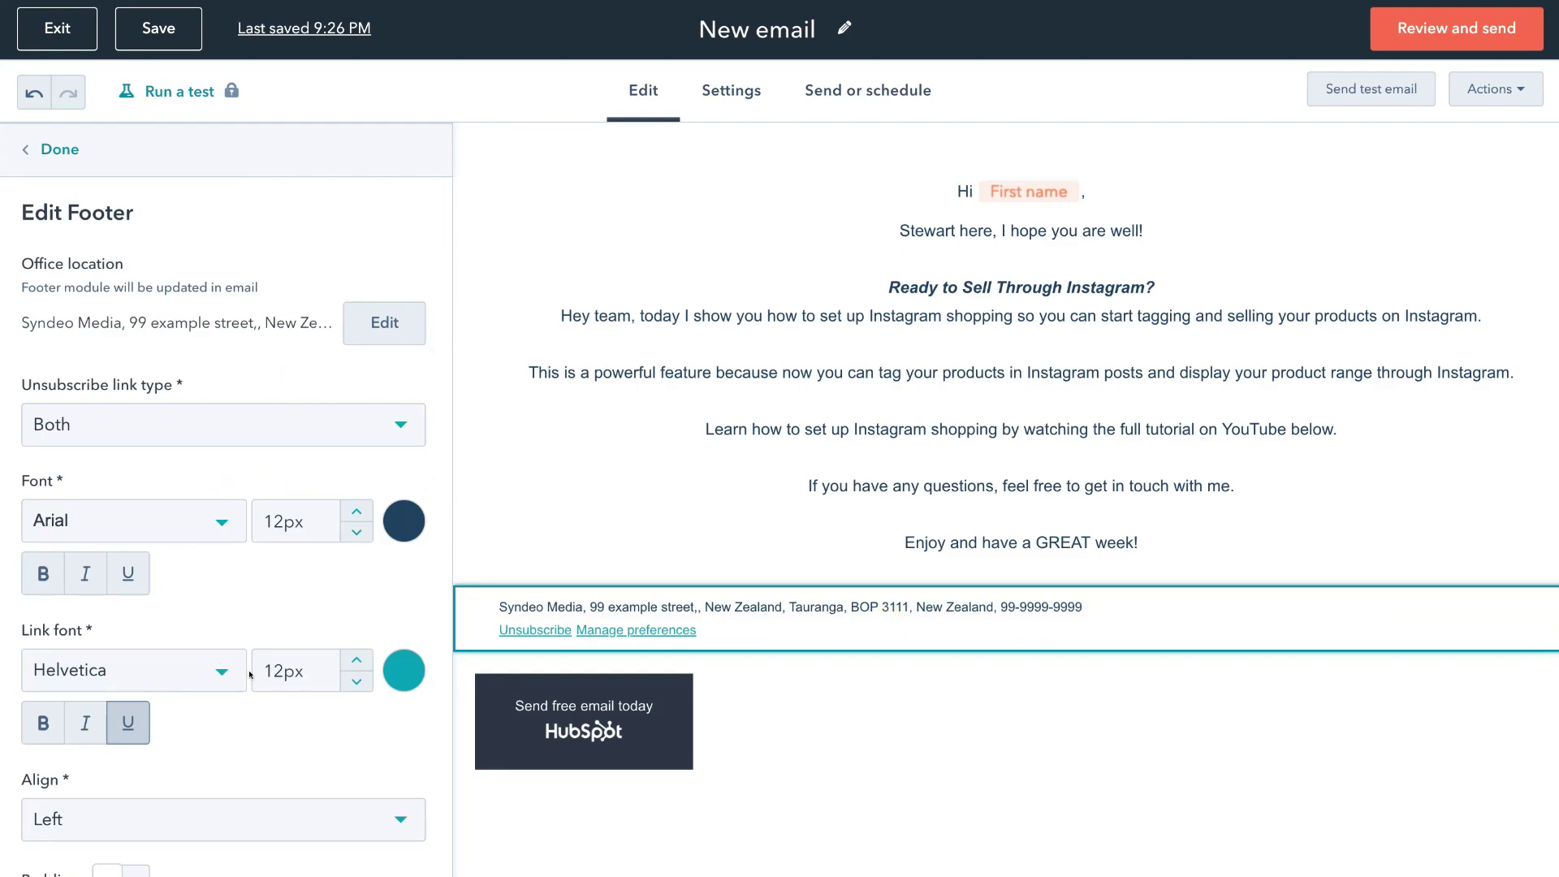
left_click(393, 830)
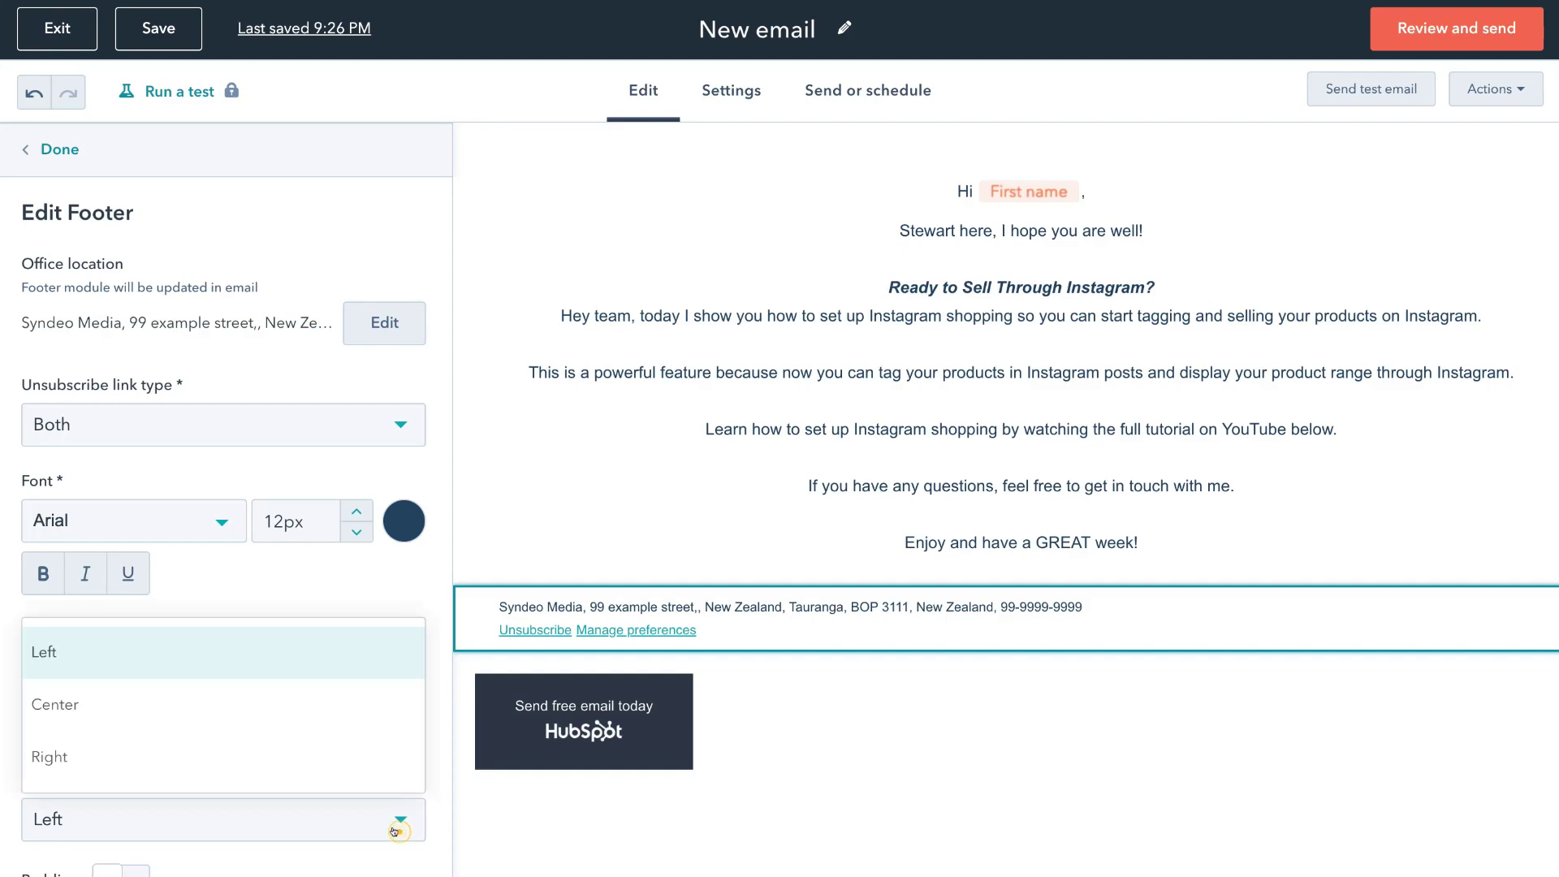
left_click(165, 706)
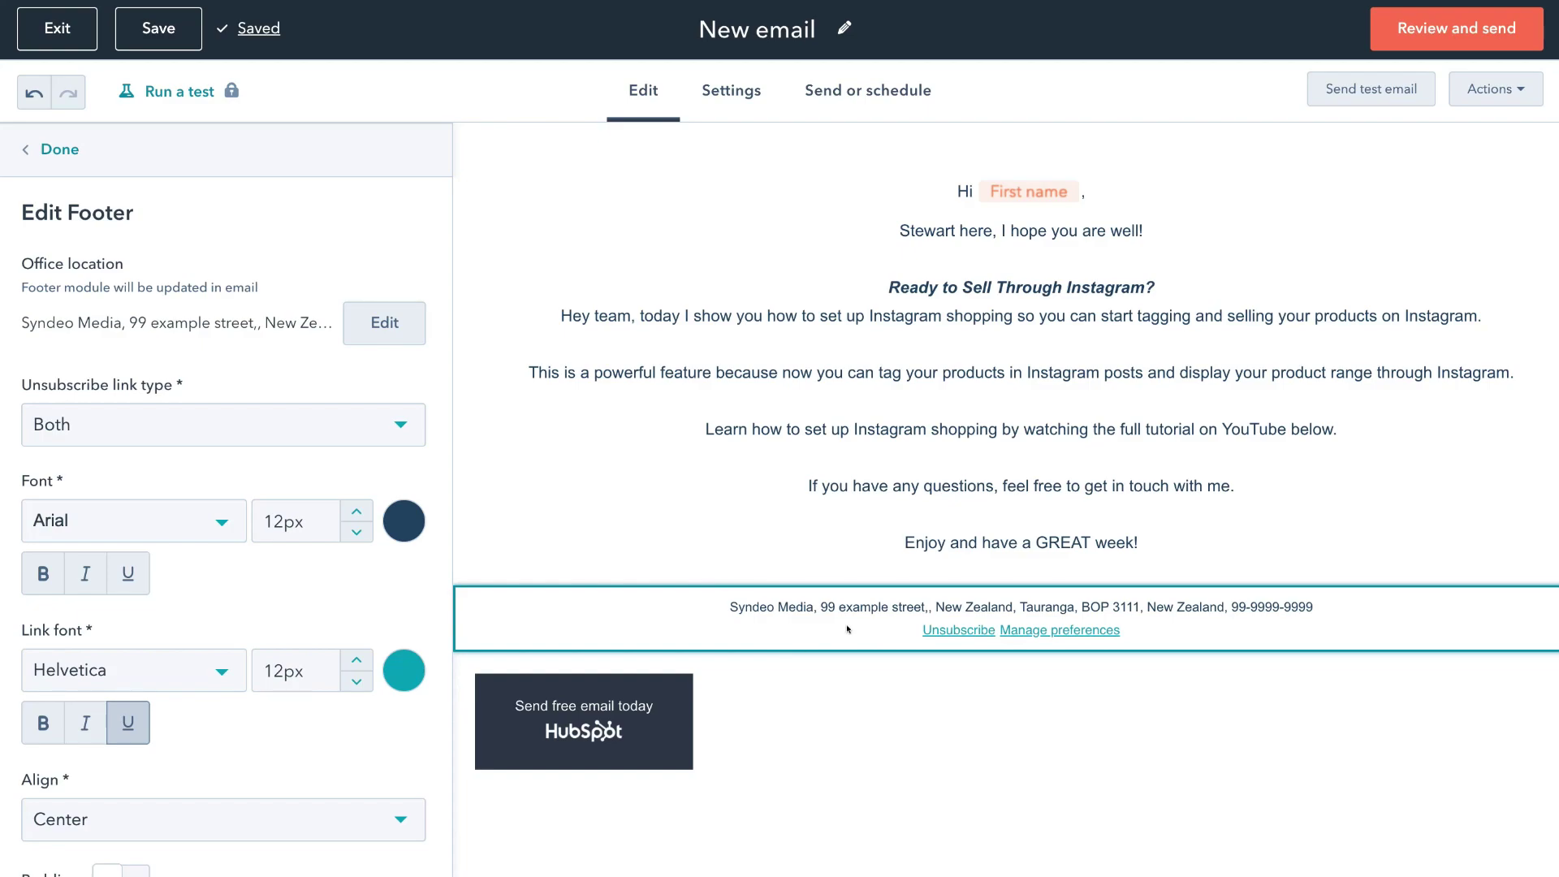
left_click(879, 498)
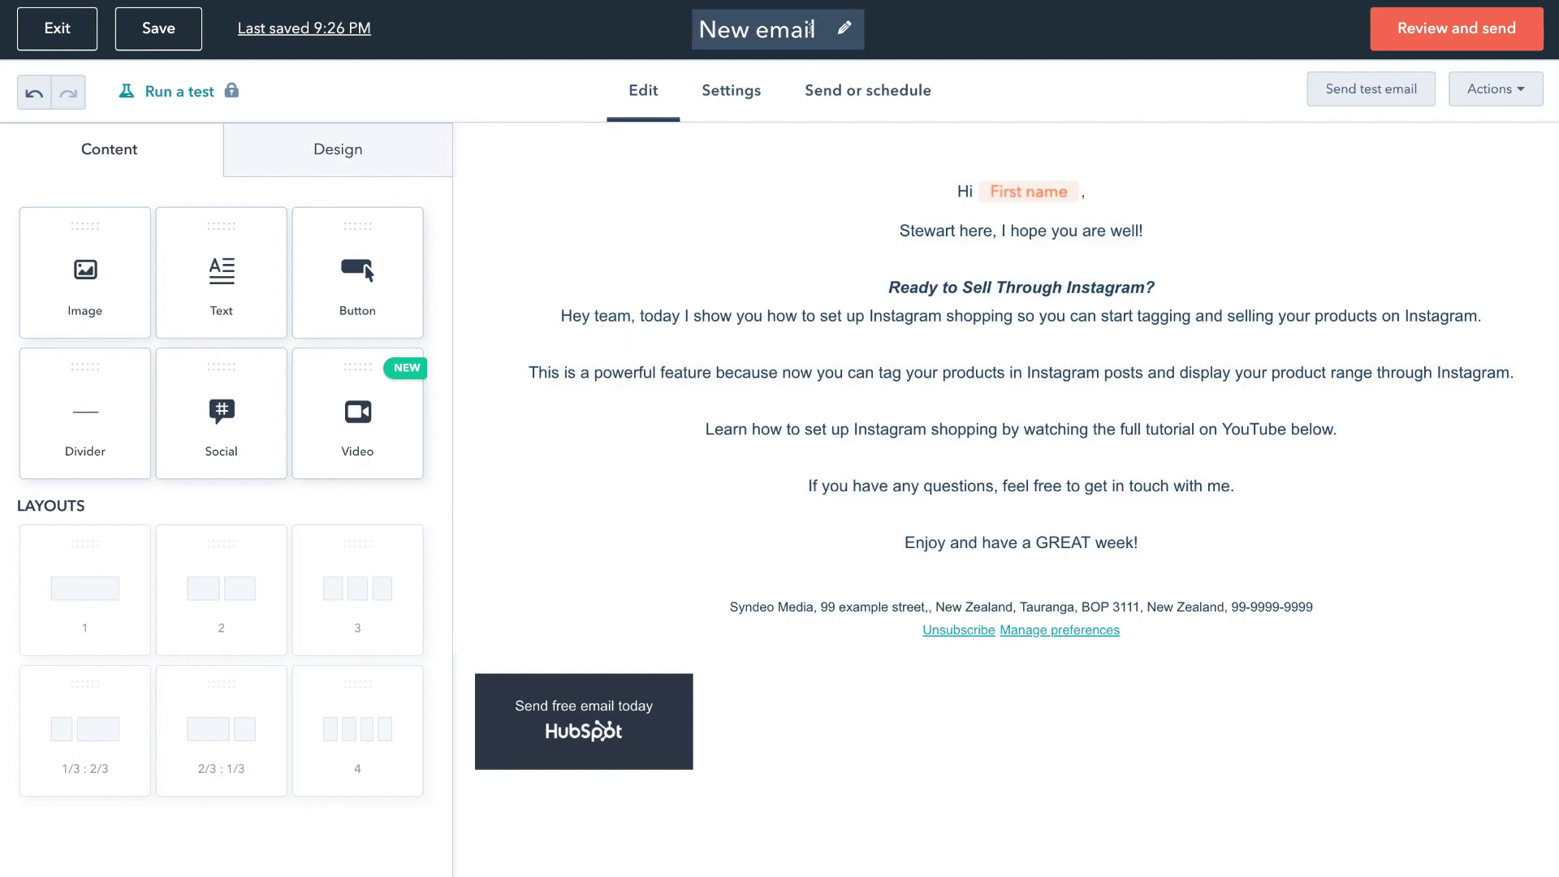
- Rename the email as "New Video Tutorial (Instagram Shopping)"
left_click(816, 26)
double_click(815, 25)
left_click(814, 24)
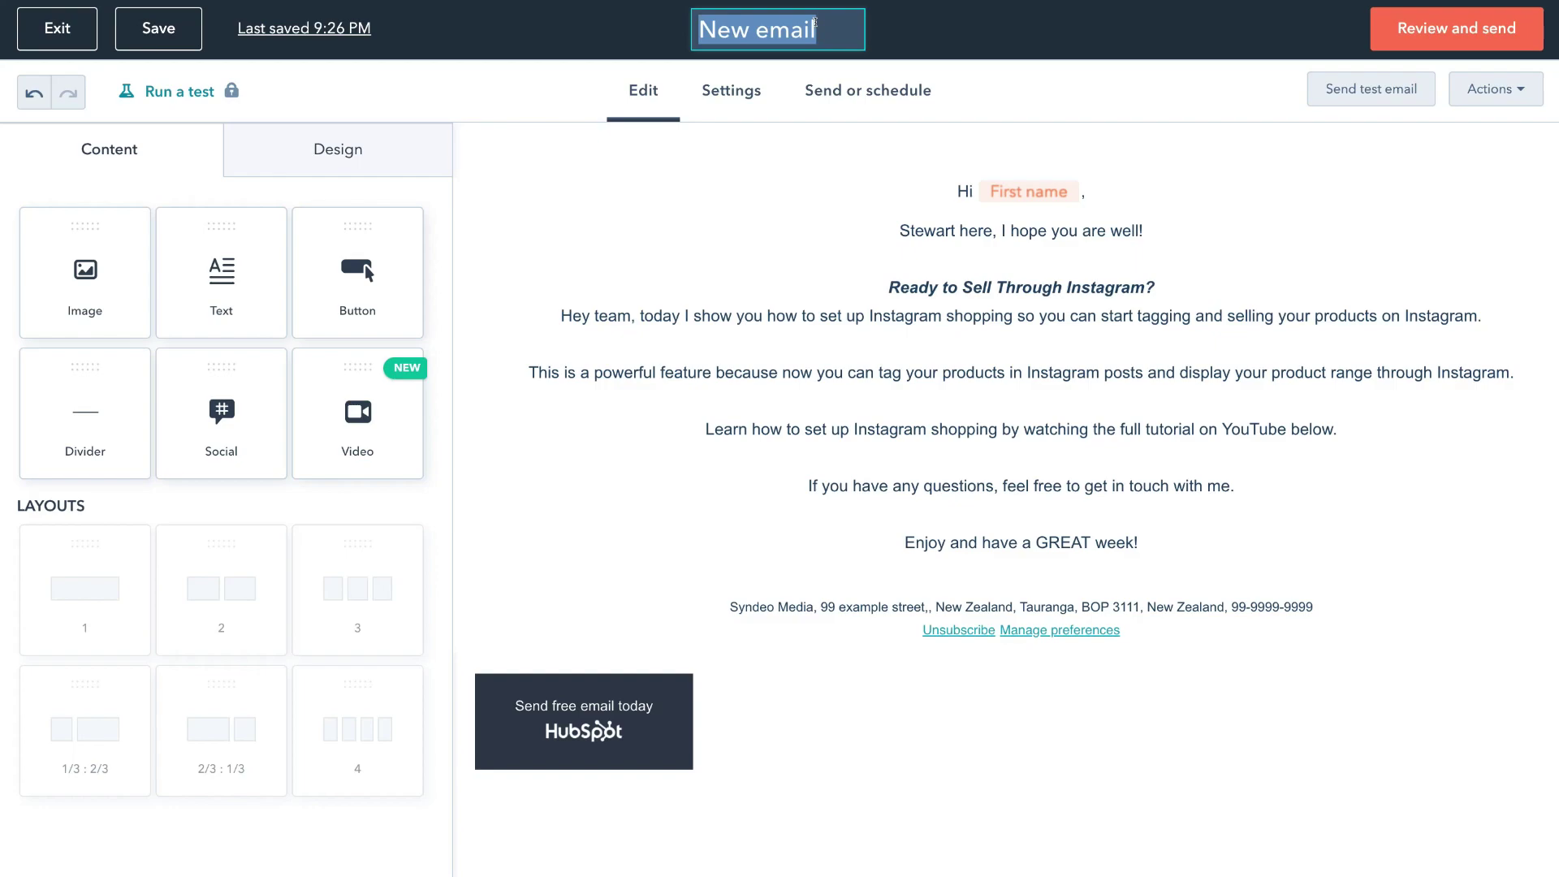
type("New Video Tutorial (Instagram Shopping)")
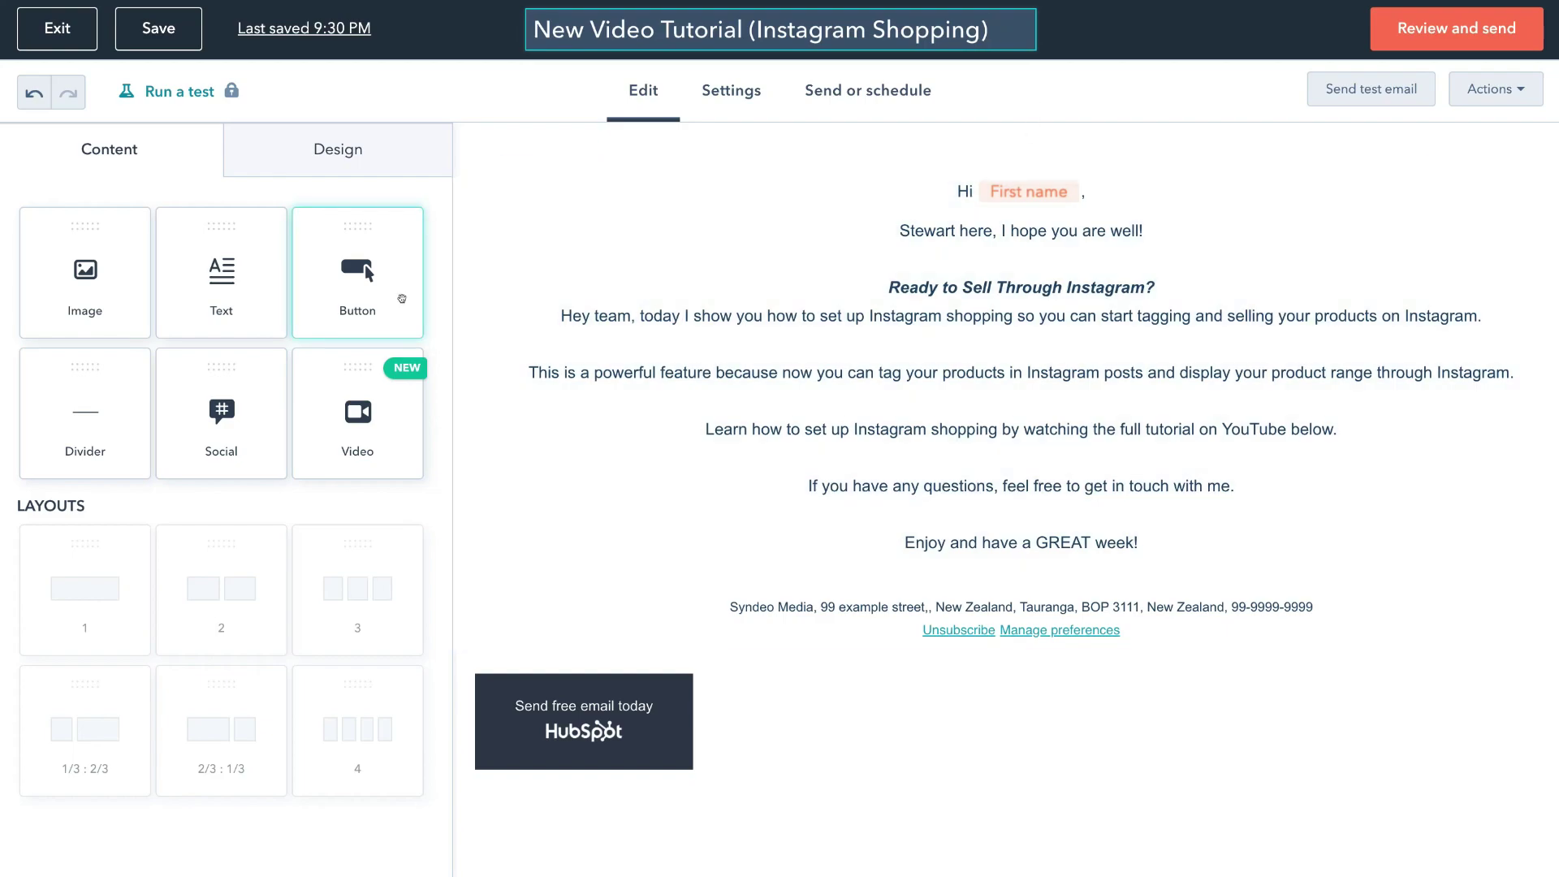
left_click_drag(332, 278, 1004, 573)
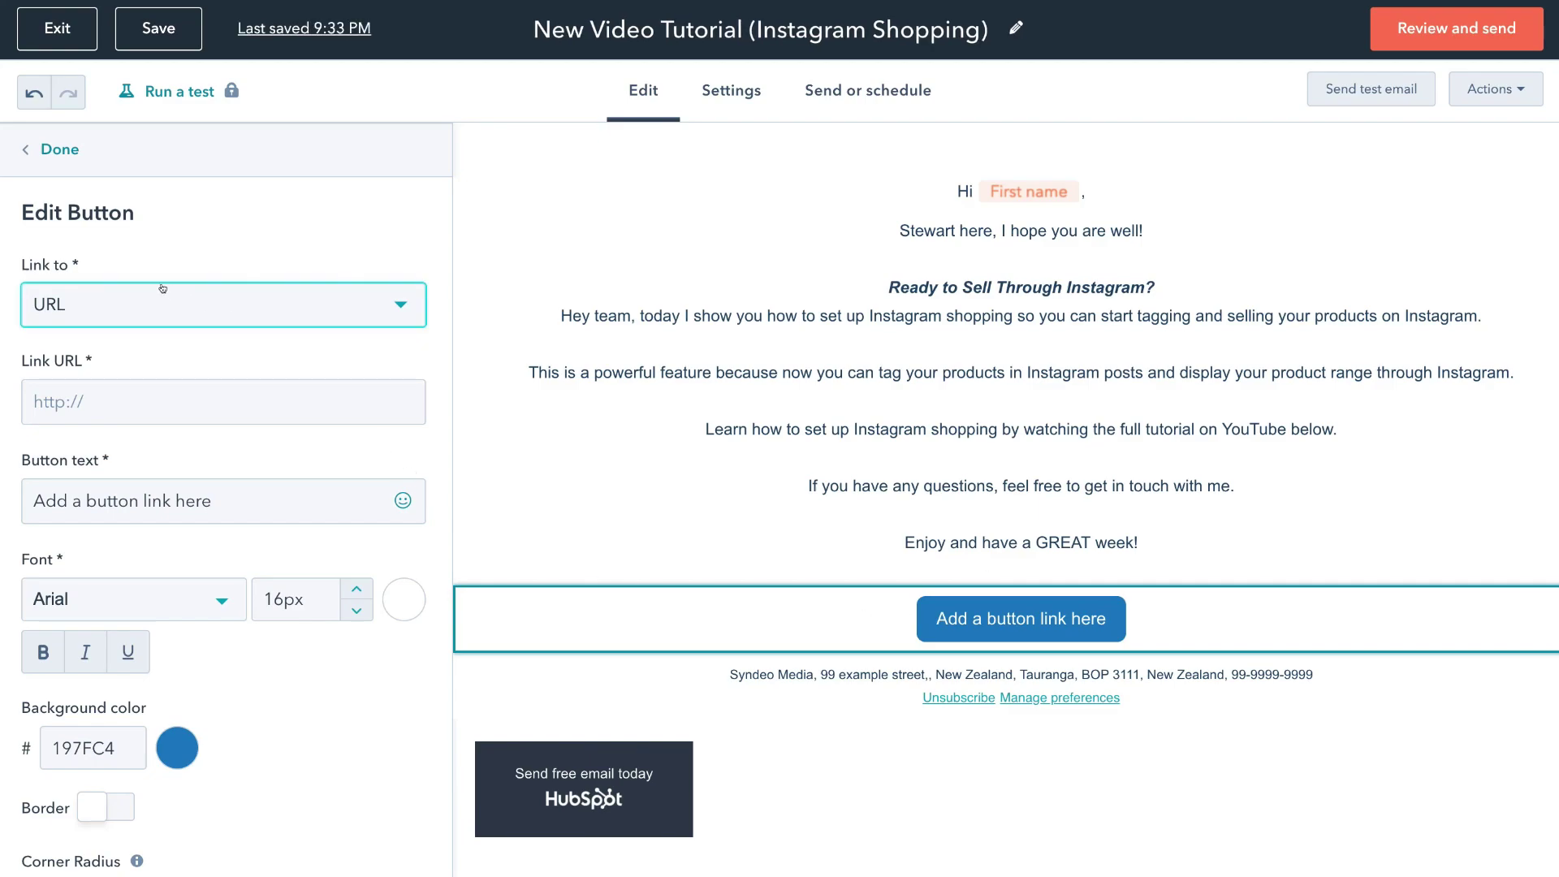
left_click(363, 302)
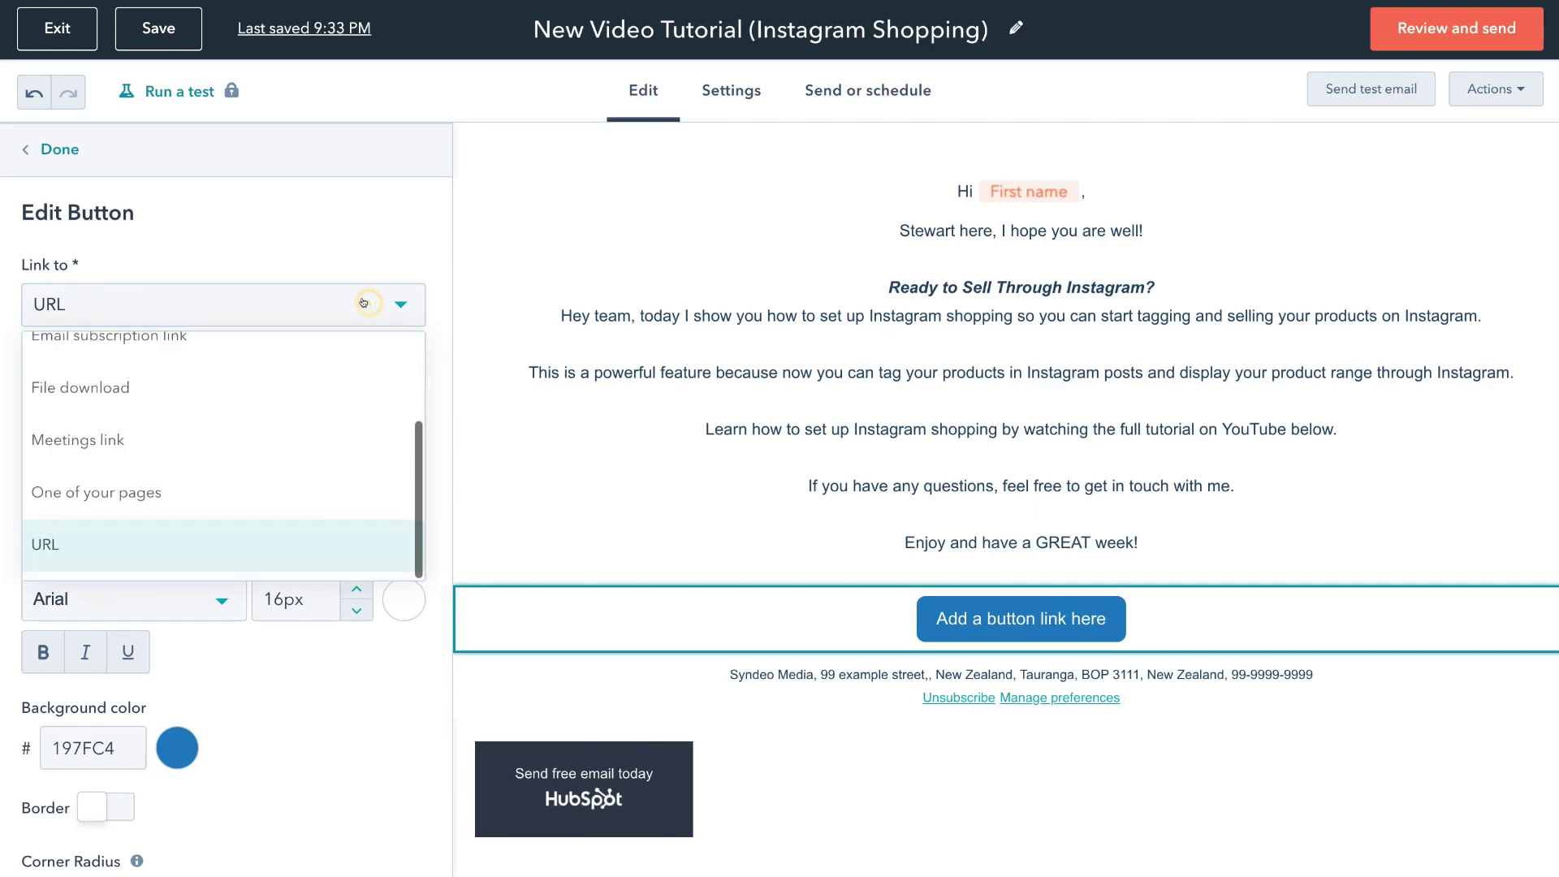
left_click(278, 543)
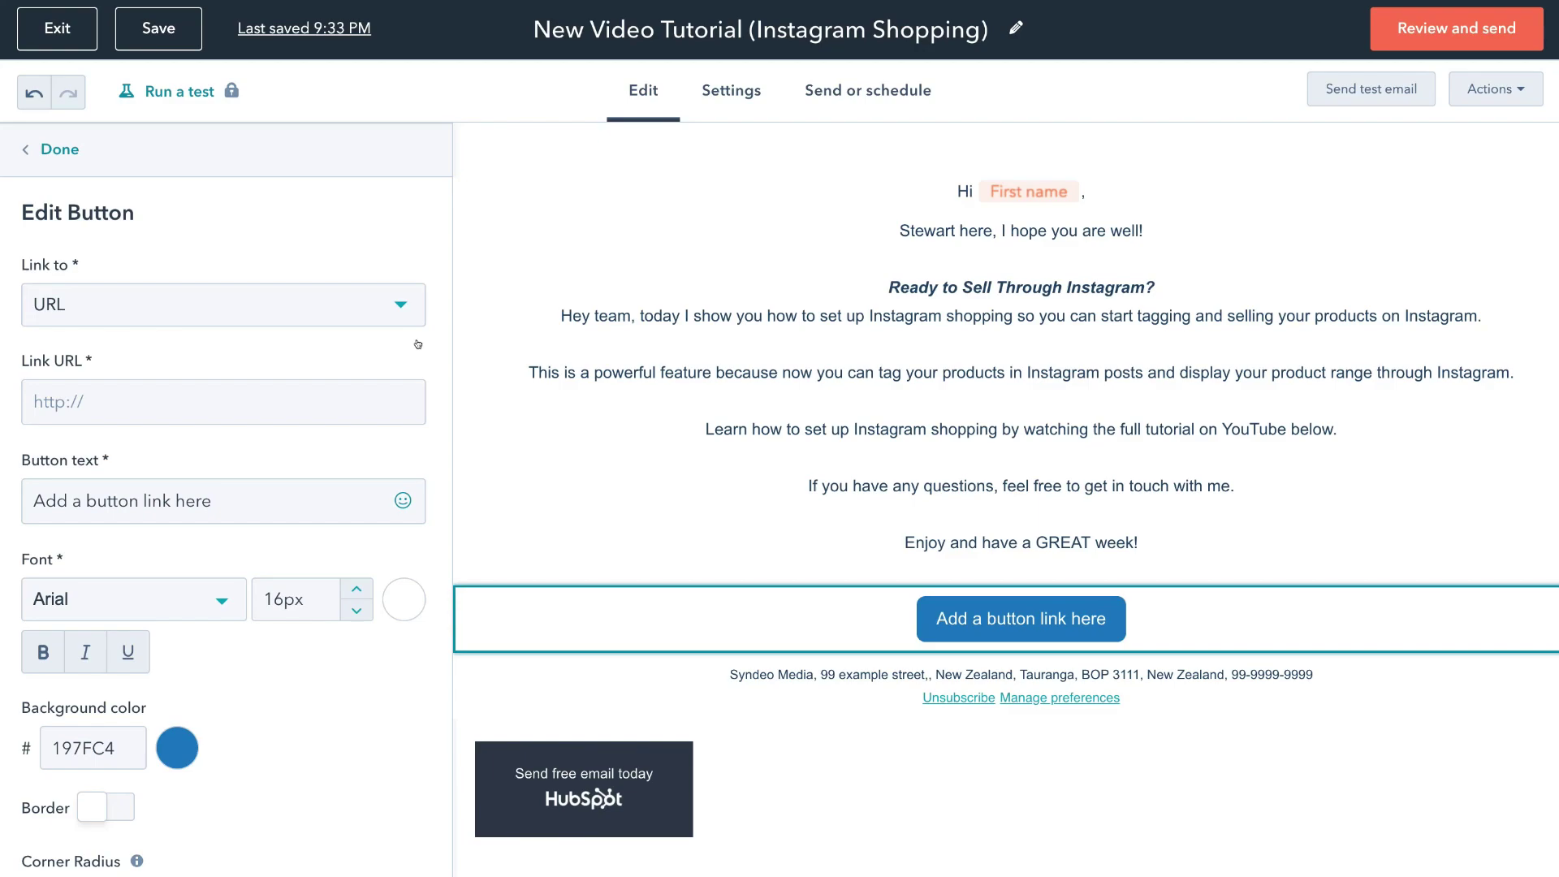
left_click(155, 394)
type("https://www.youtube.com/watch?v=MIhmmFrT3wA")
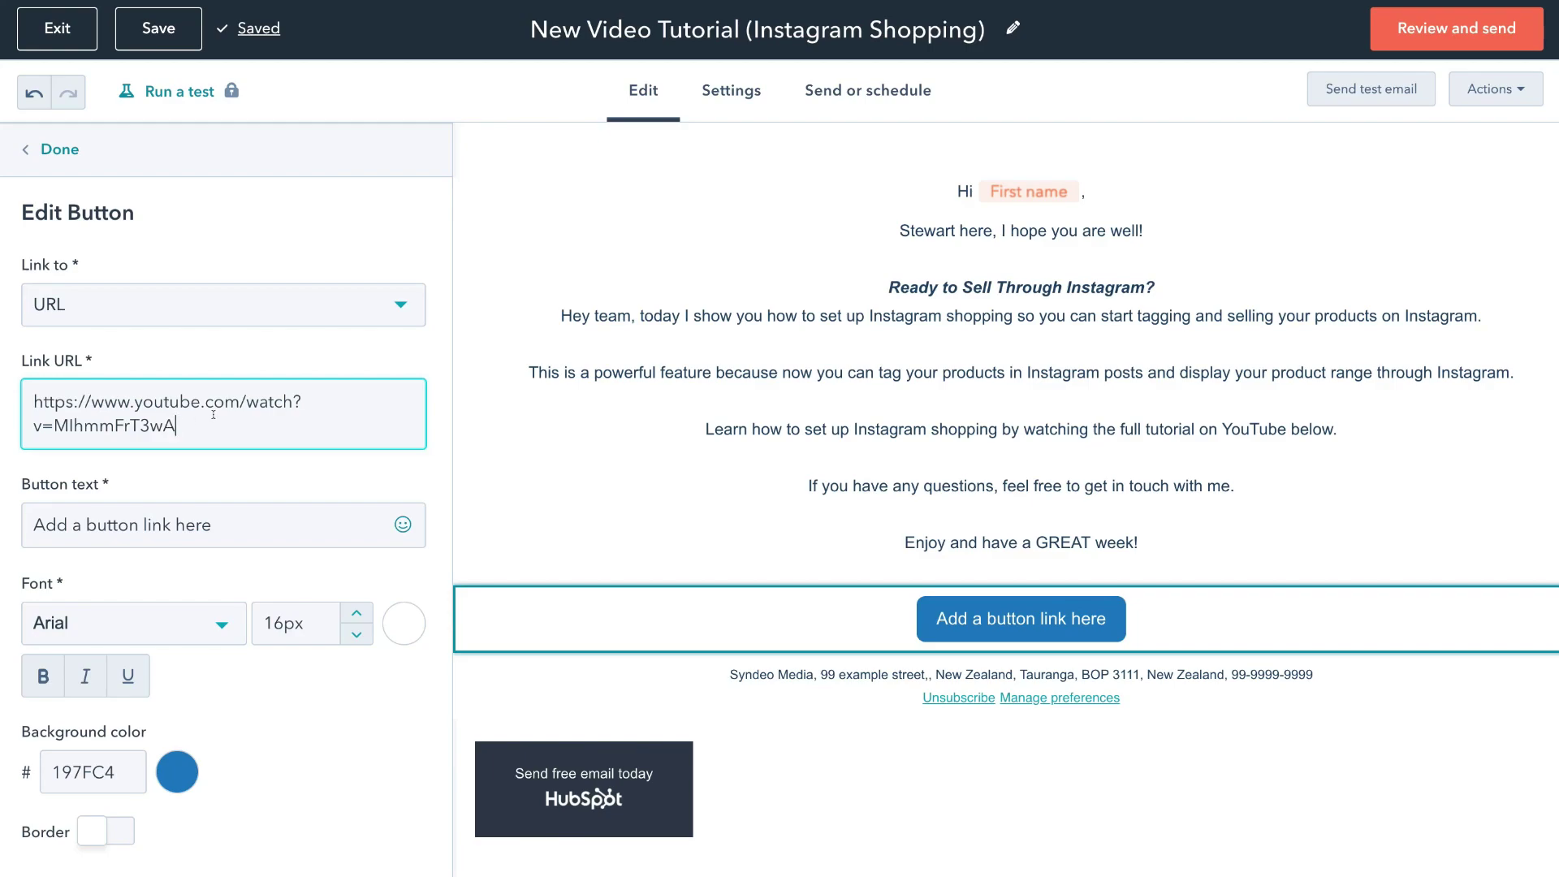
triple_click(277, 526)
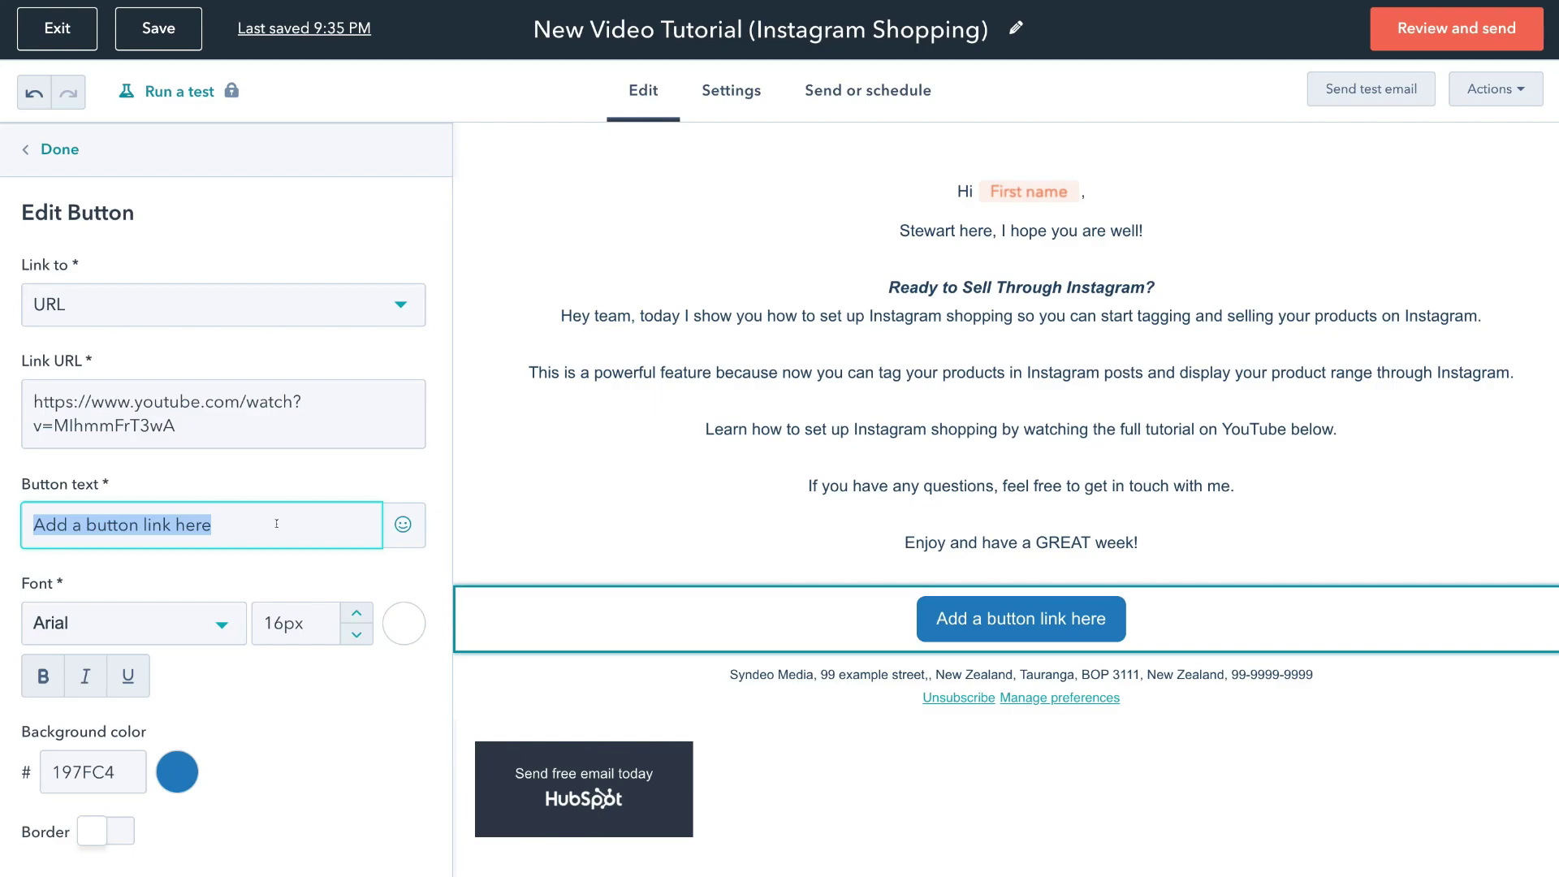
type("Watch Video Here")
- Set the video button's corner radius to 15 and finish editing the button
scroll(277, 524, "down", 1)
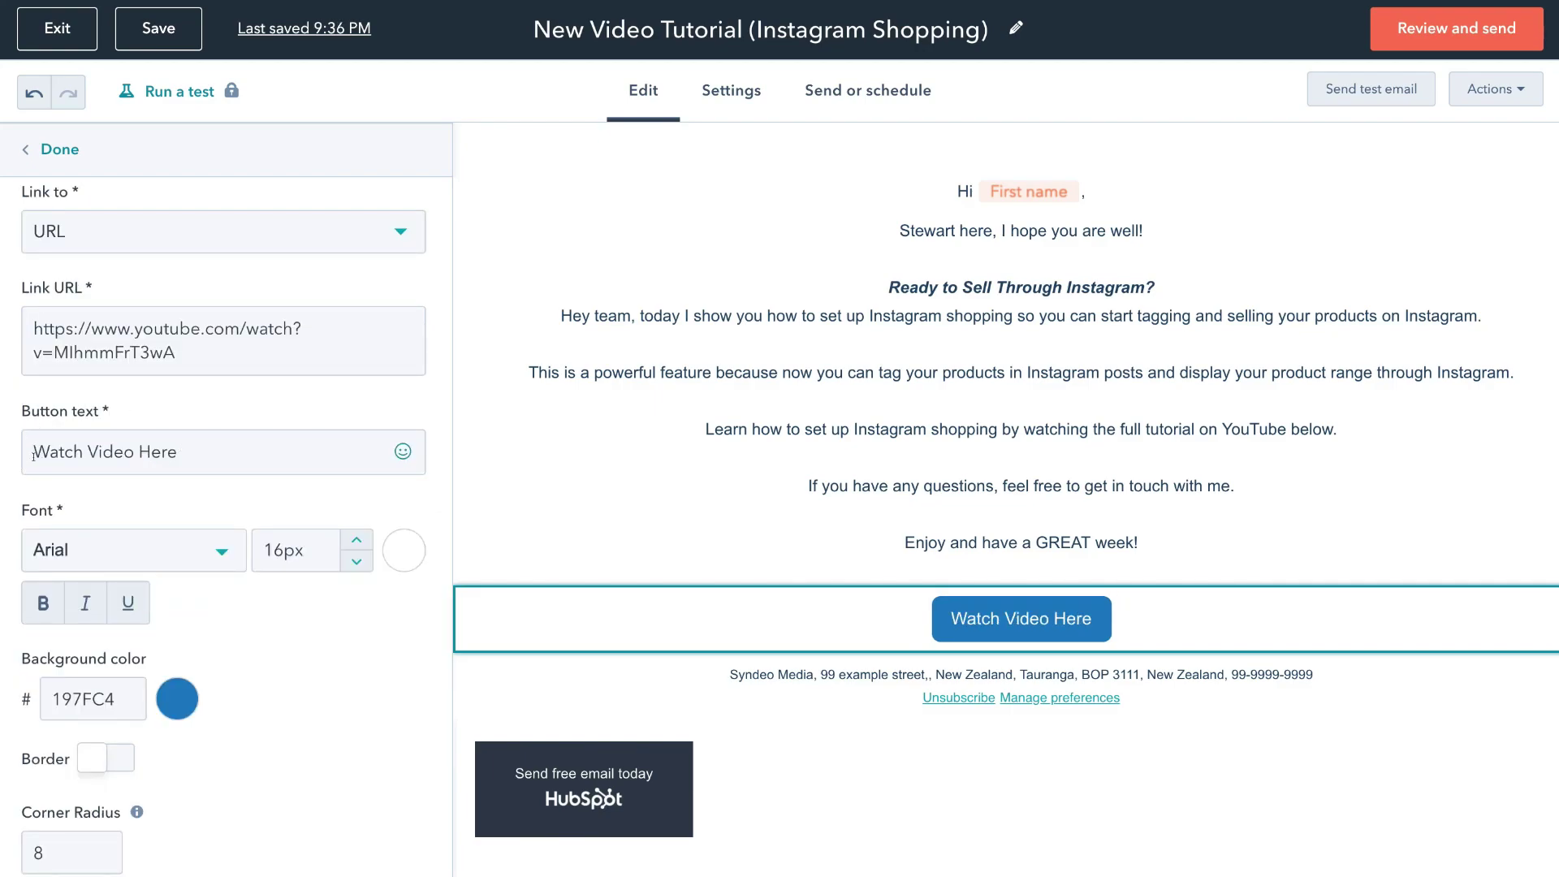
scroll(342, 652, "down", 2)
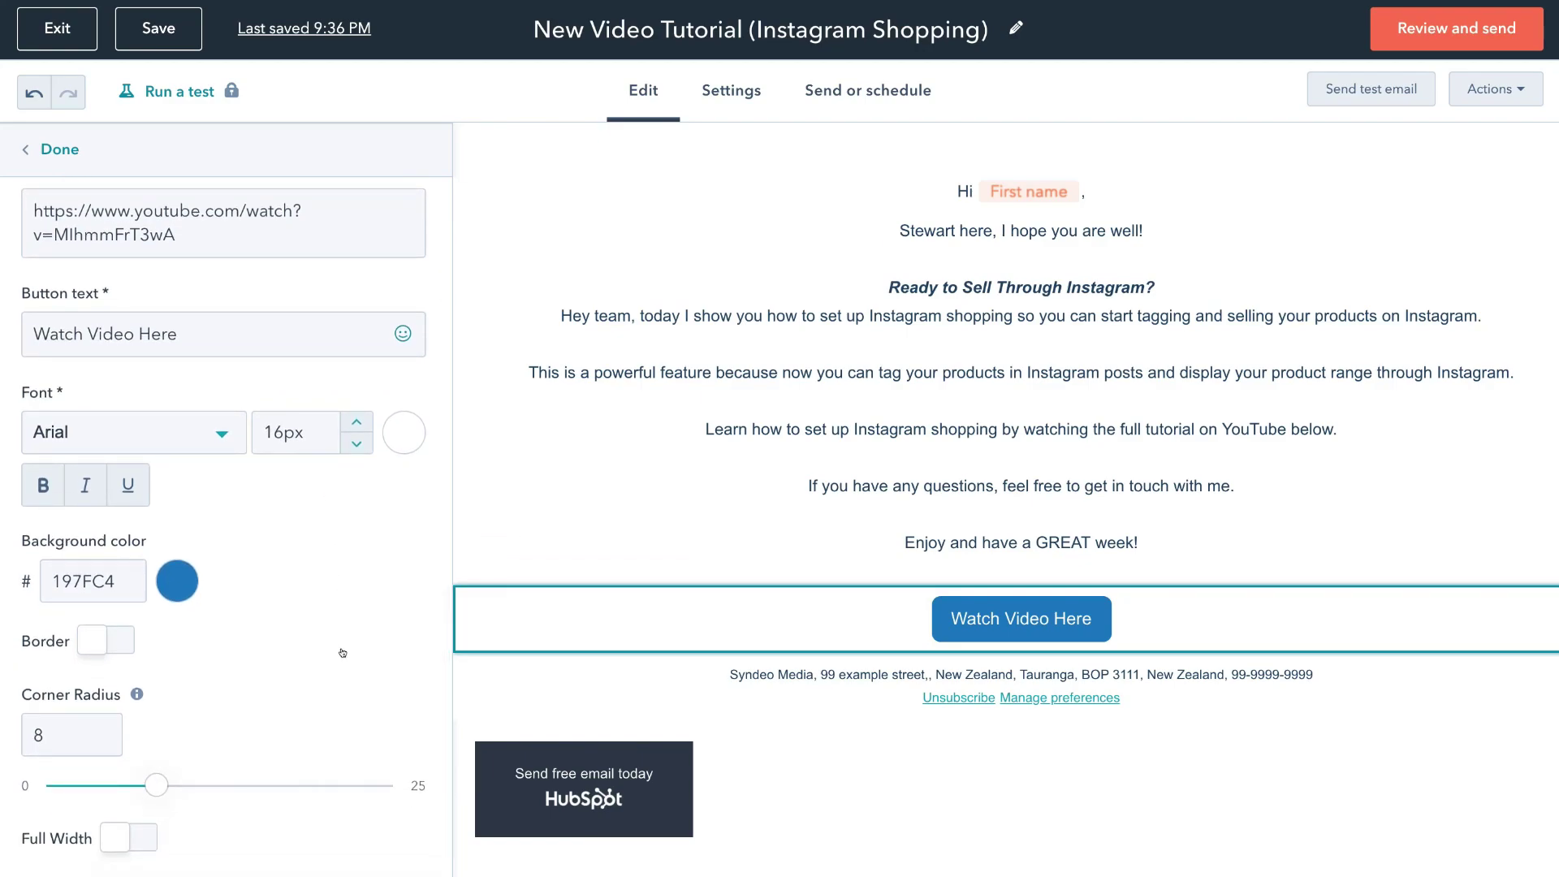
scroll(343, 653, "down", 2)
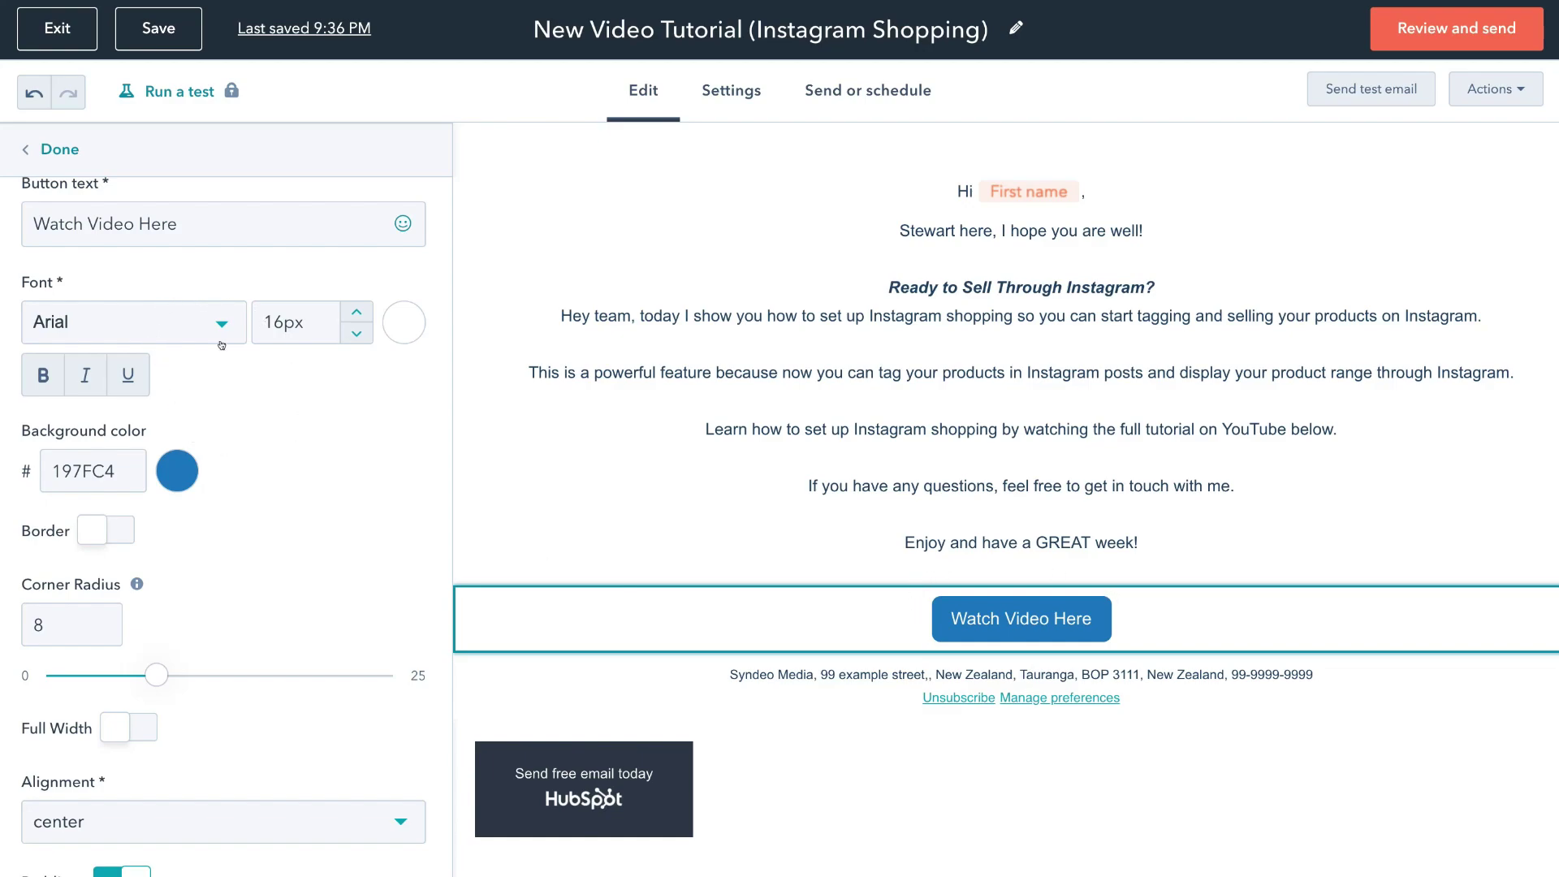
scroll(315, 509, "down", 2)
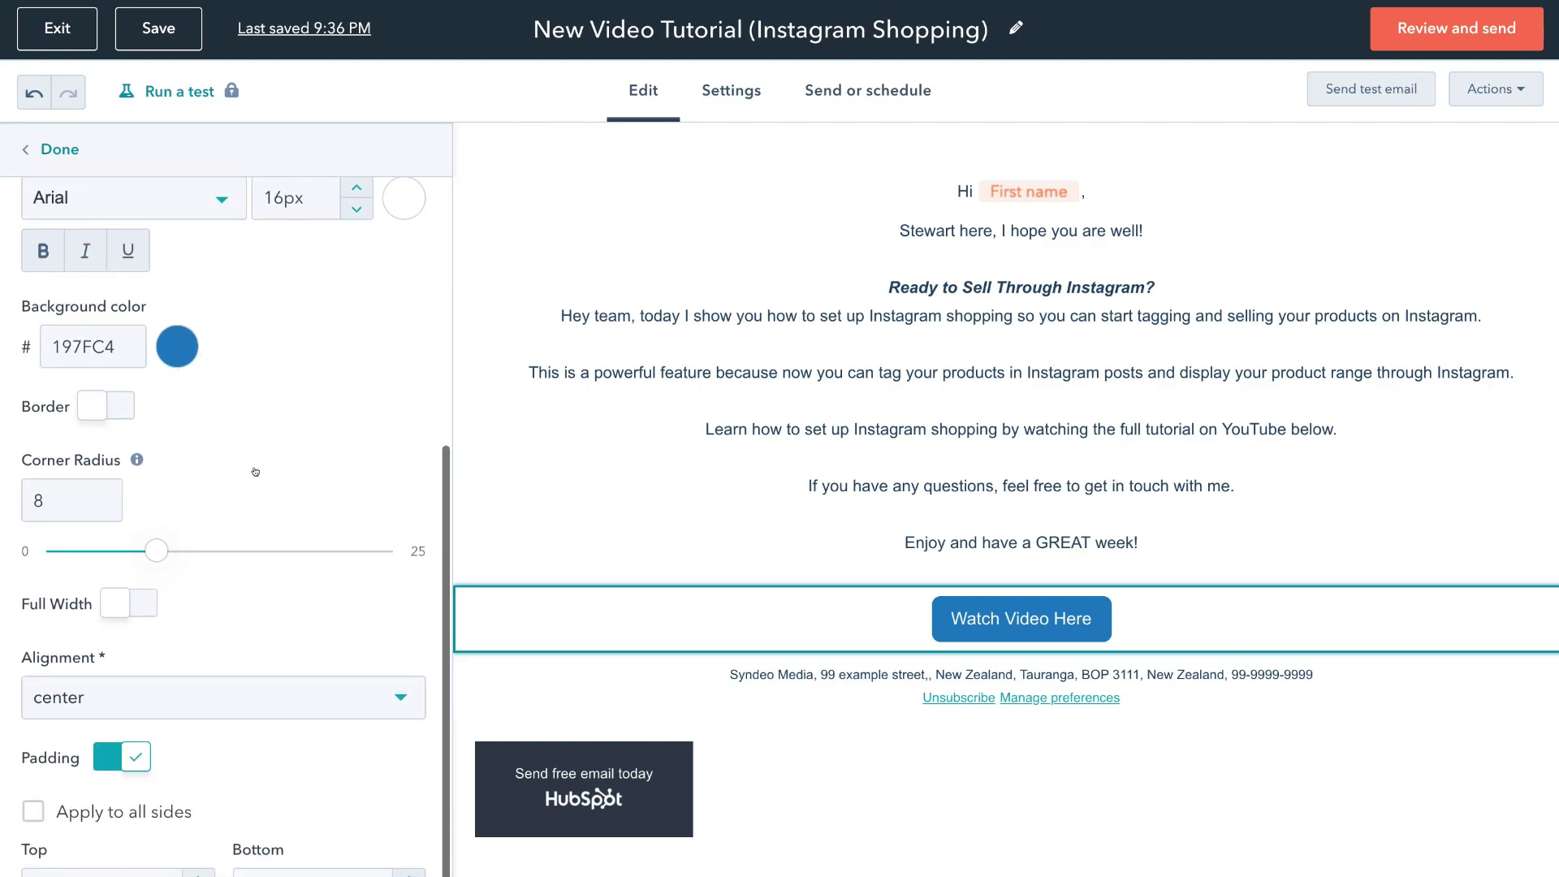
scroll(255, 471, "down", 1)
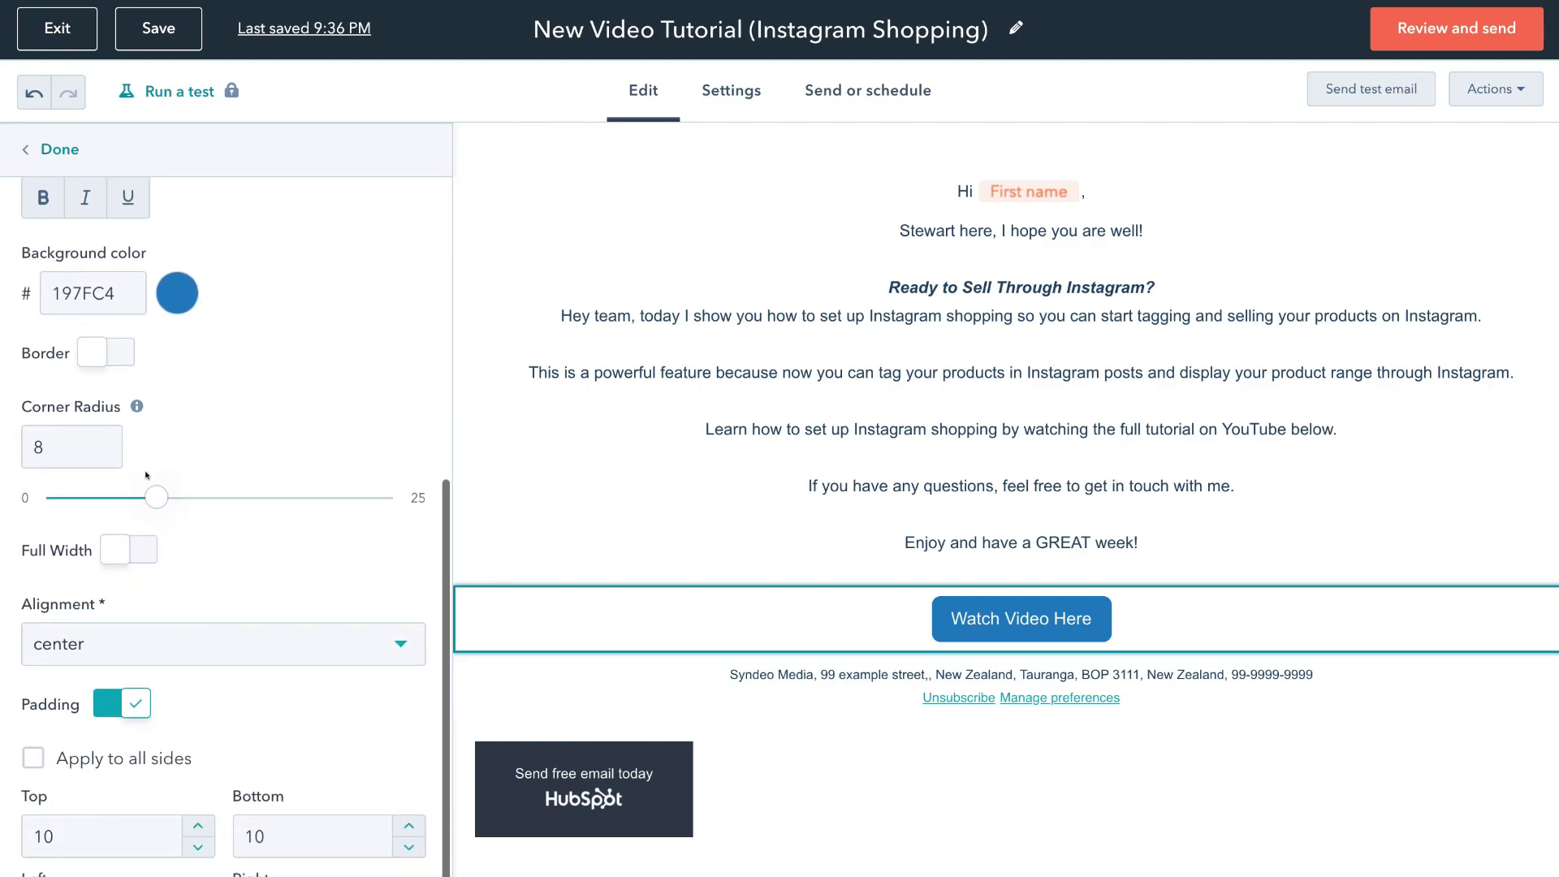
left_click_drag(154, 490, 201, 493)
left_click_drag(213, 495, 255, 496)
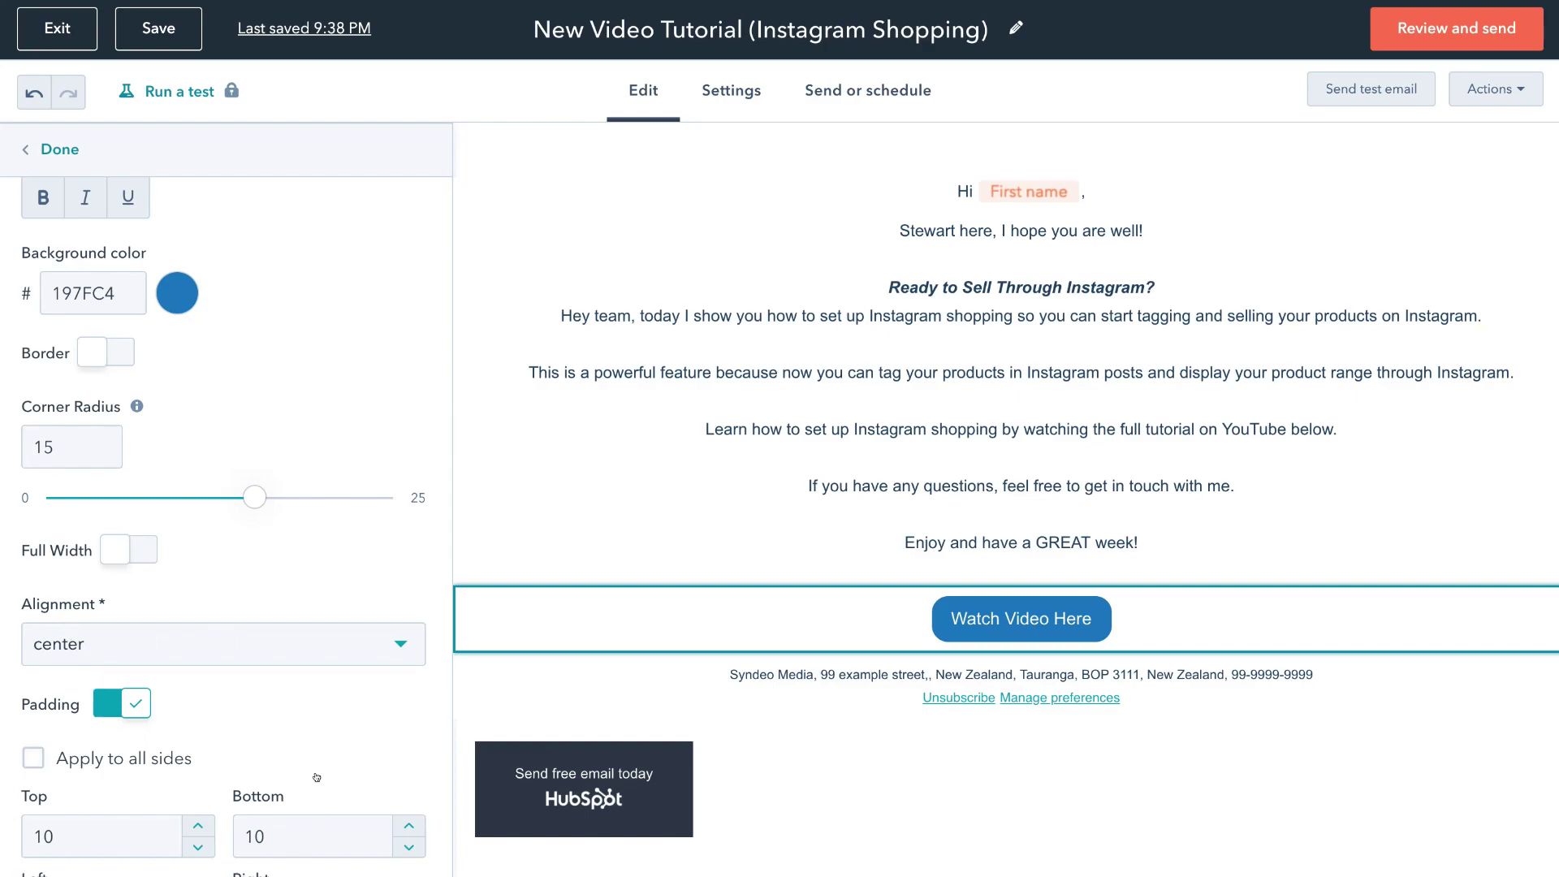
scroll(317, 777, "up", 6)
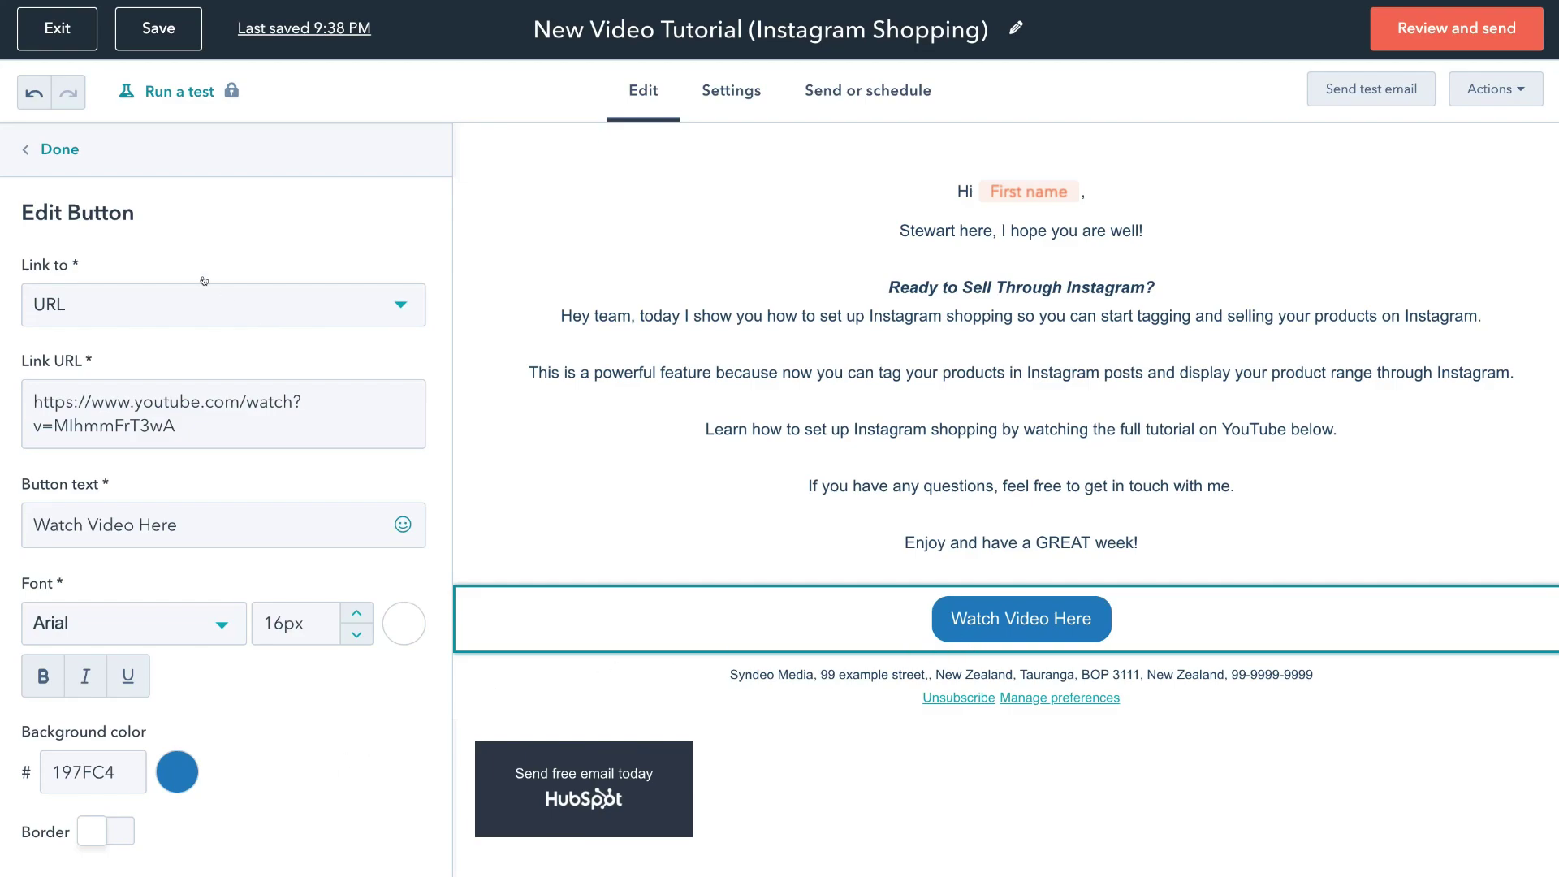
left_click(47, 149)
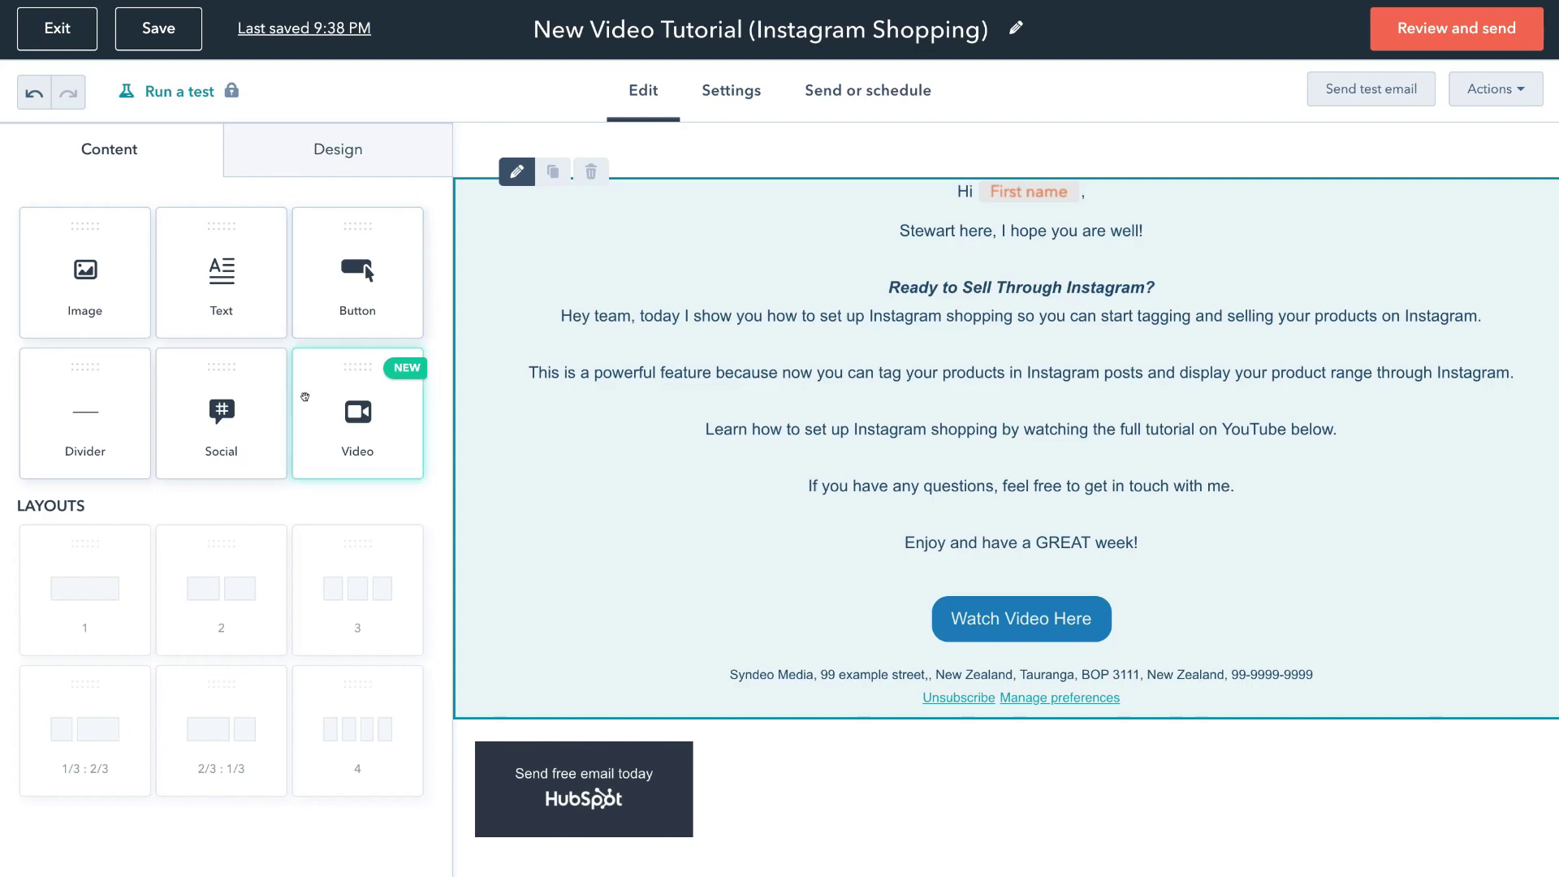
left_click_drag(355, 413, 931, 187)
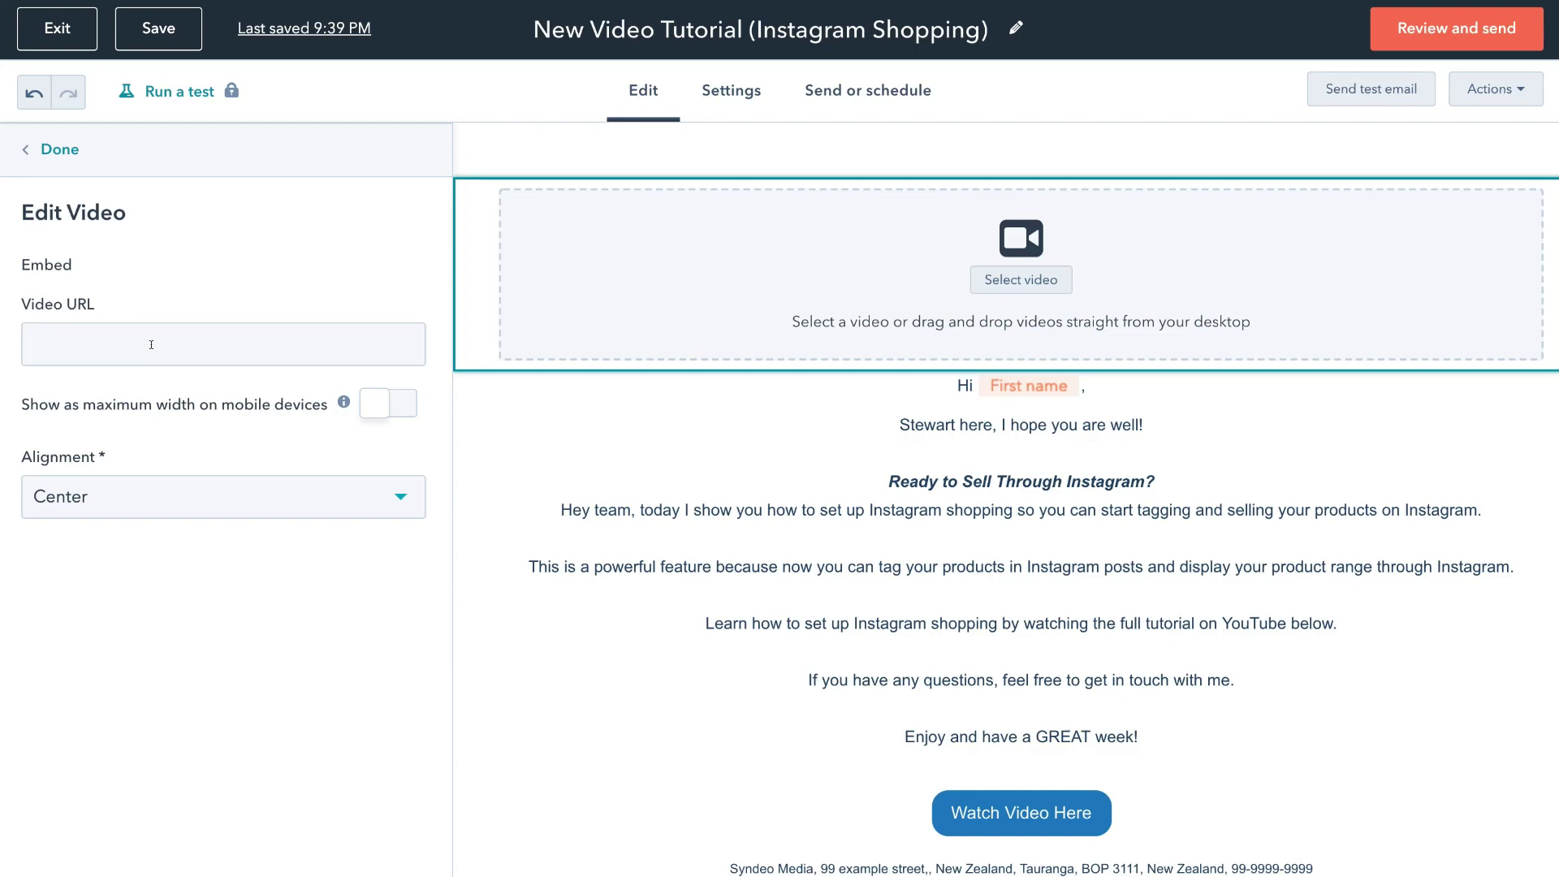
left_click(135, 332)
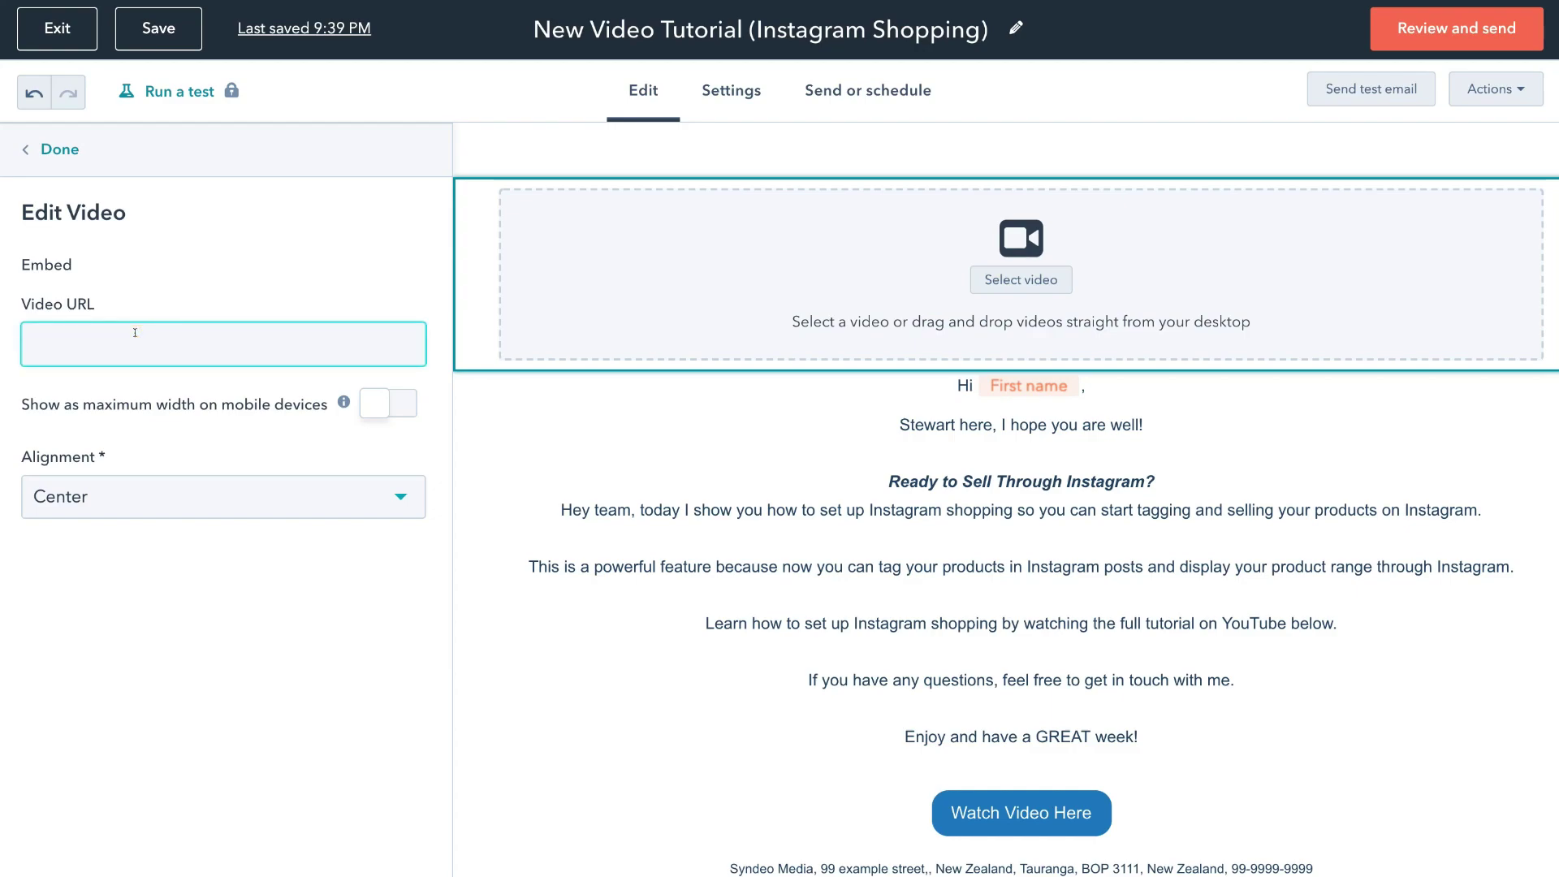
type("https://www.youtube.com/watch?v=MIhmmFrT3wA")
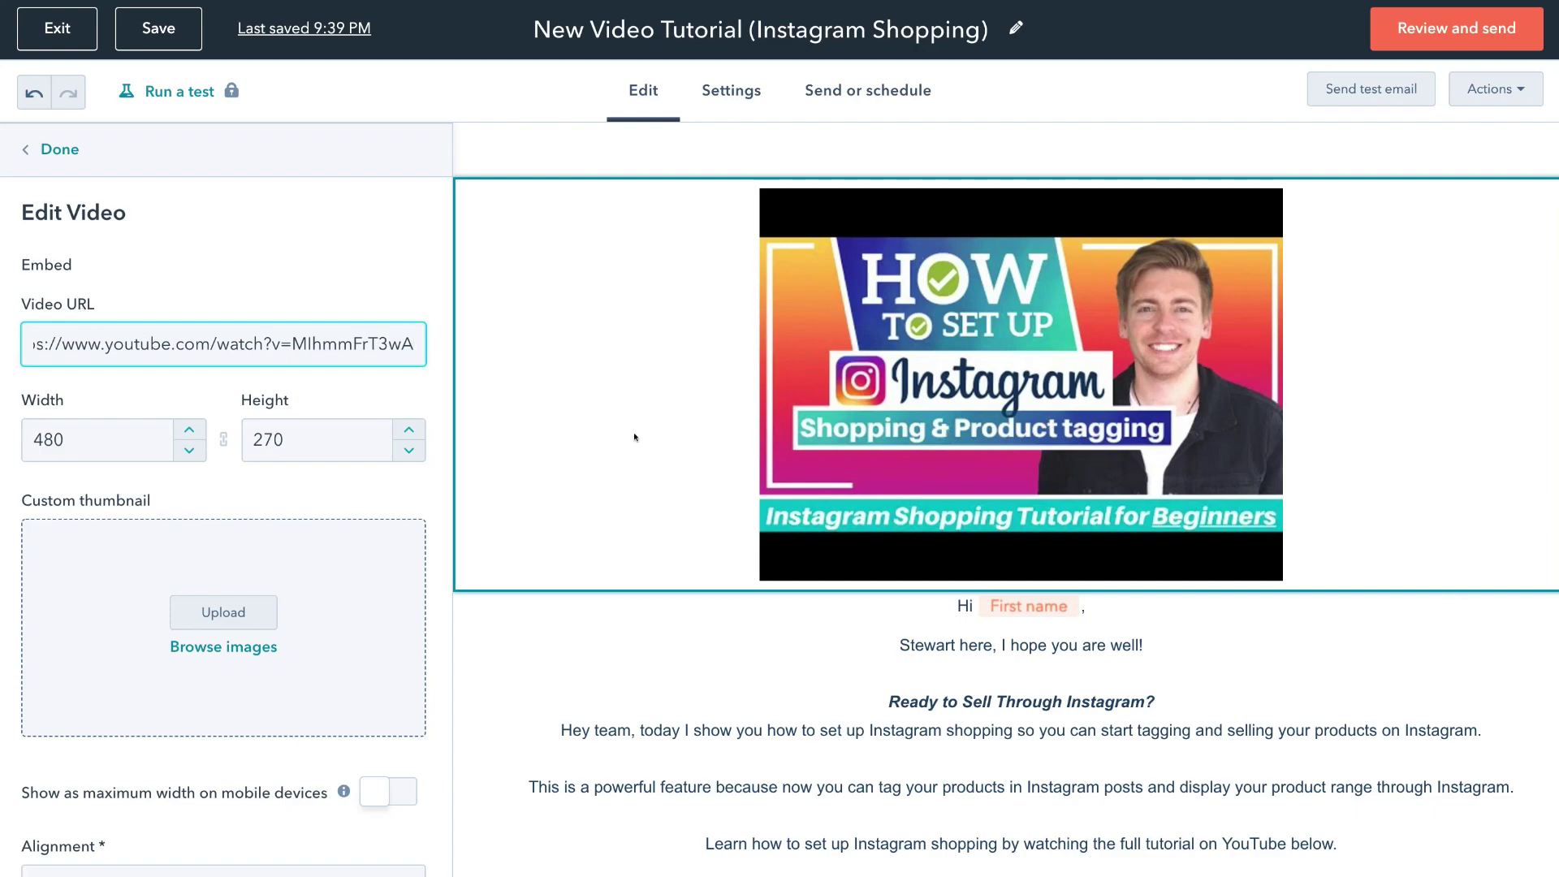
left_click(135, 443)
scroll(137, 492, "down", 3)
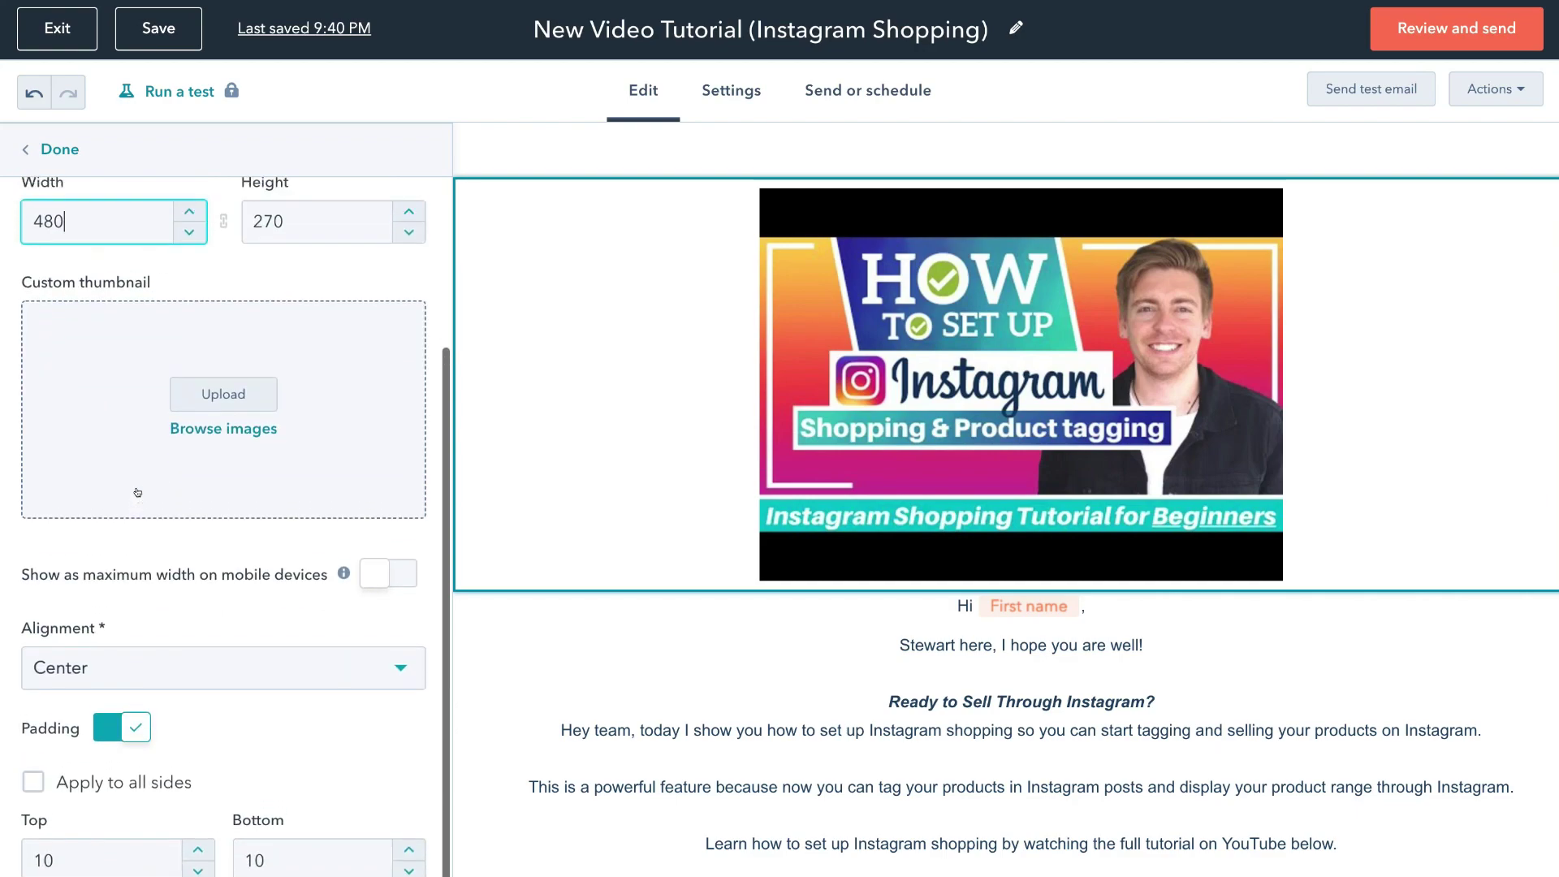
scroll(138, 493, "up", 3)
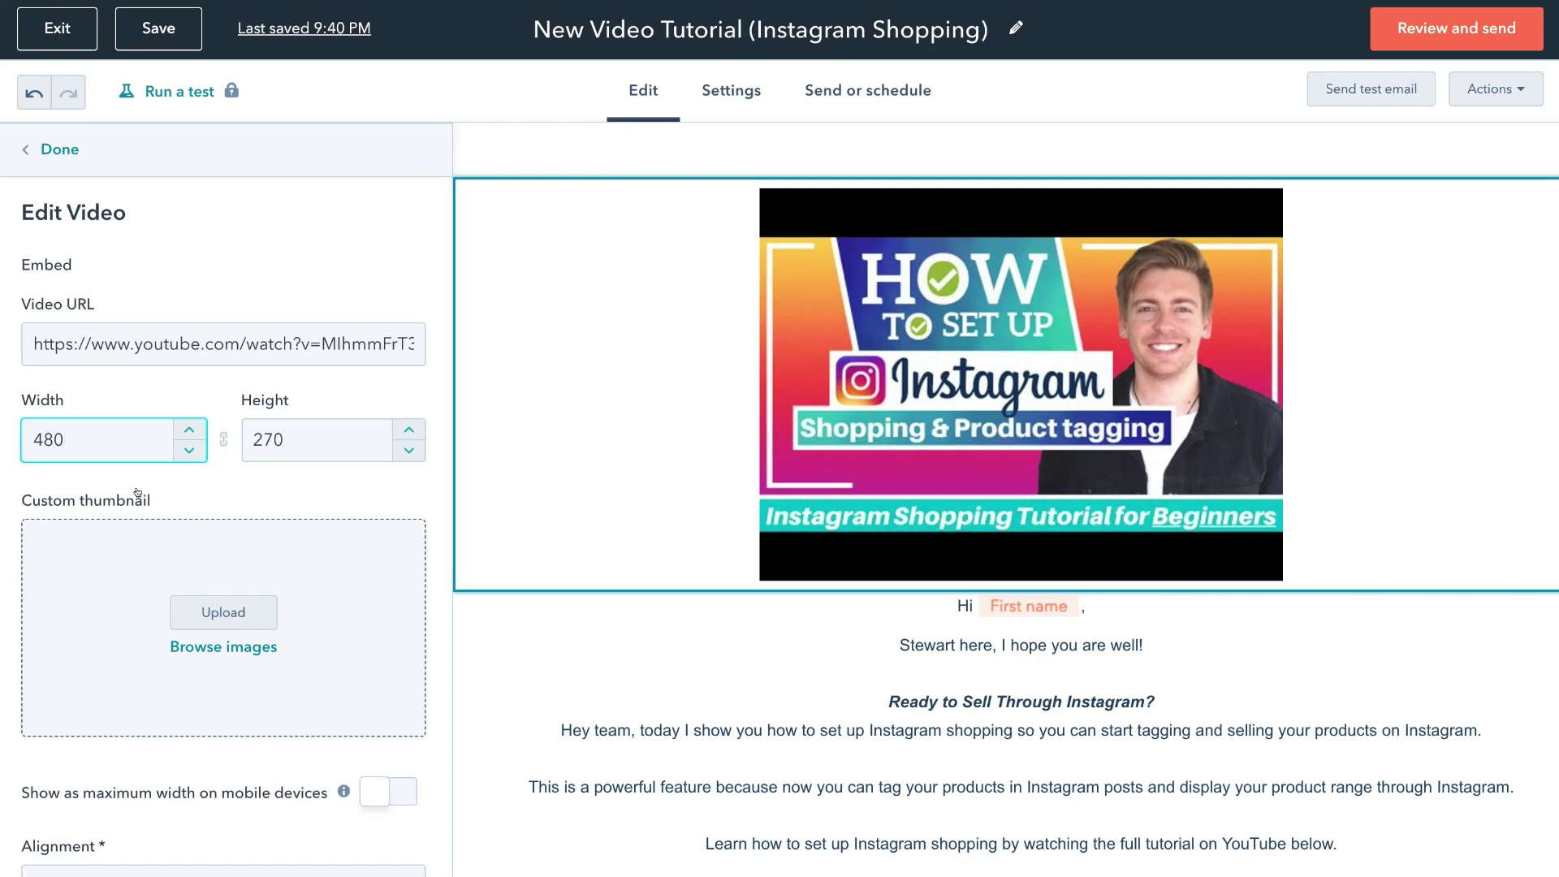
scroll(138, 492, "down", 2)
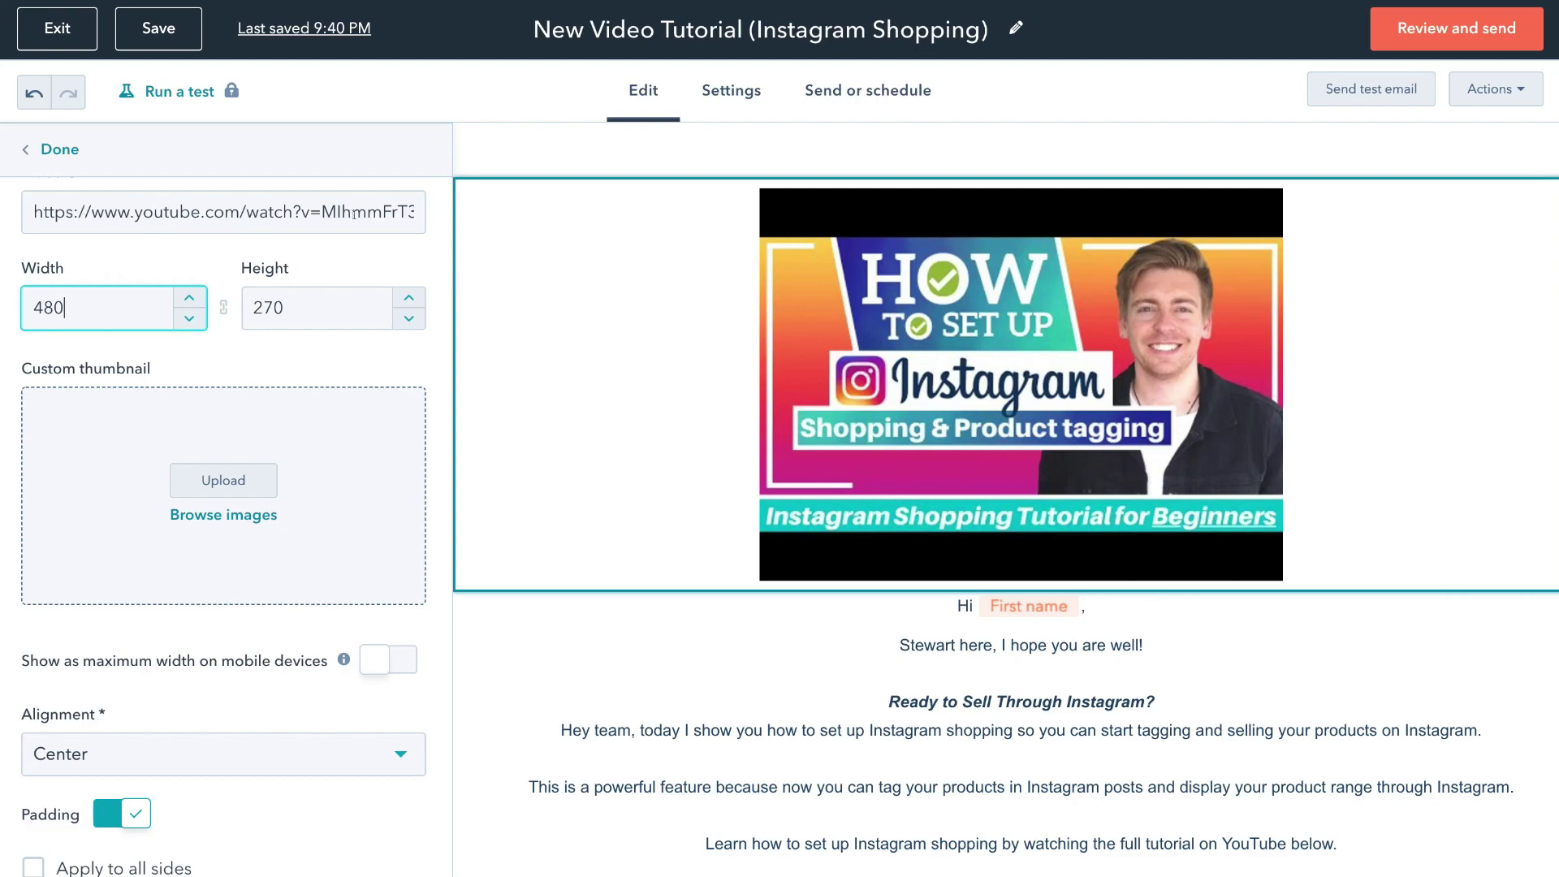
- Check the video module's mobile width, alignment and padding options, and finish editing the video
scroll(317, 480, "down", 2)
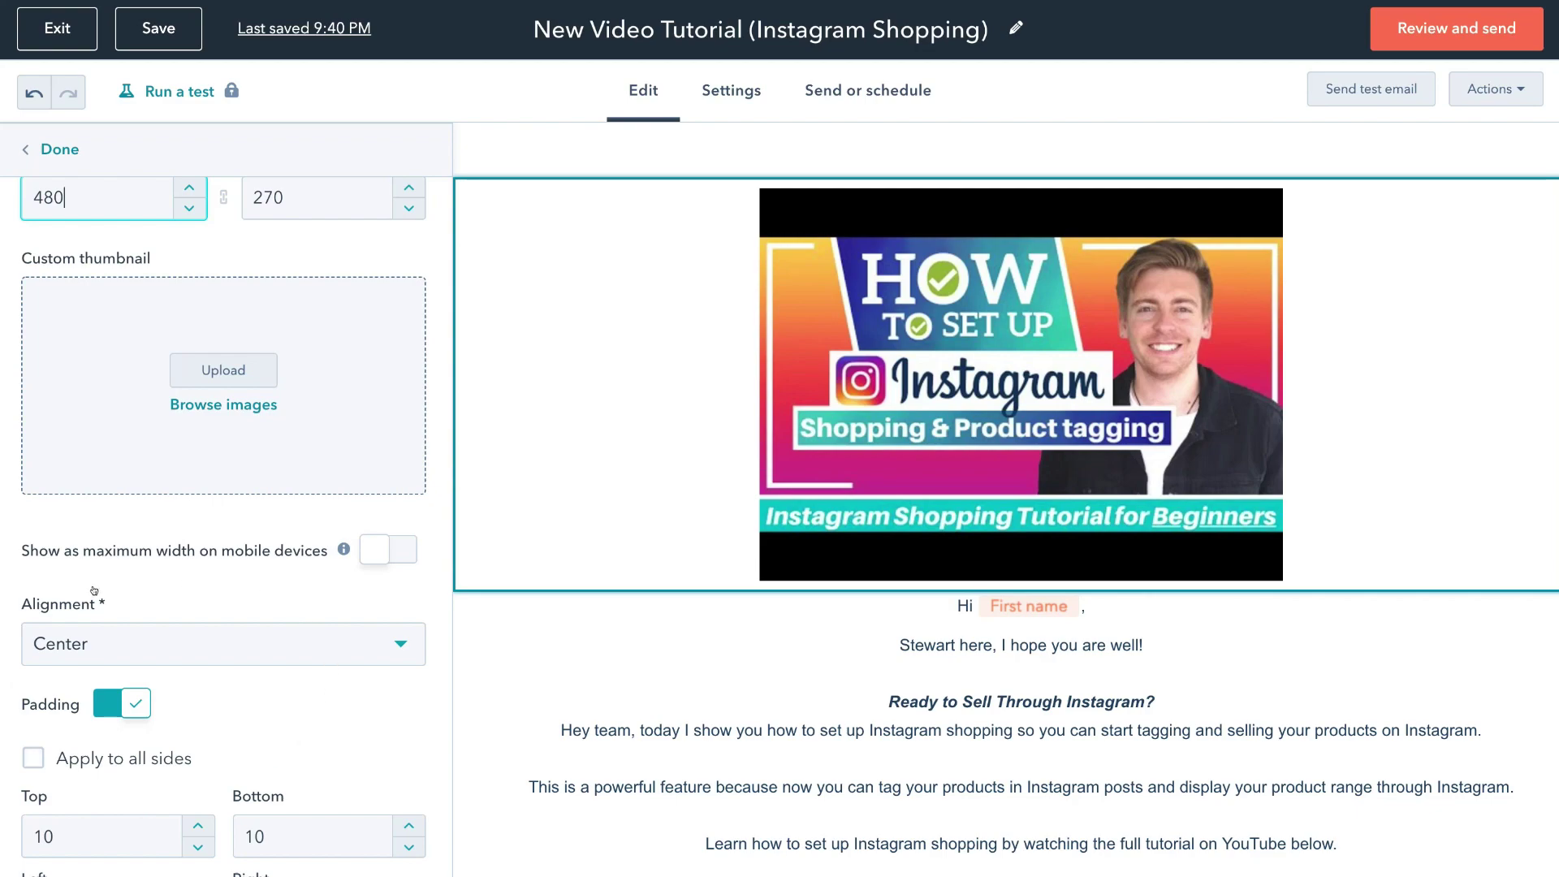
scroll(219, 602, "up", 4)
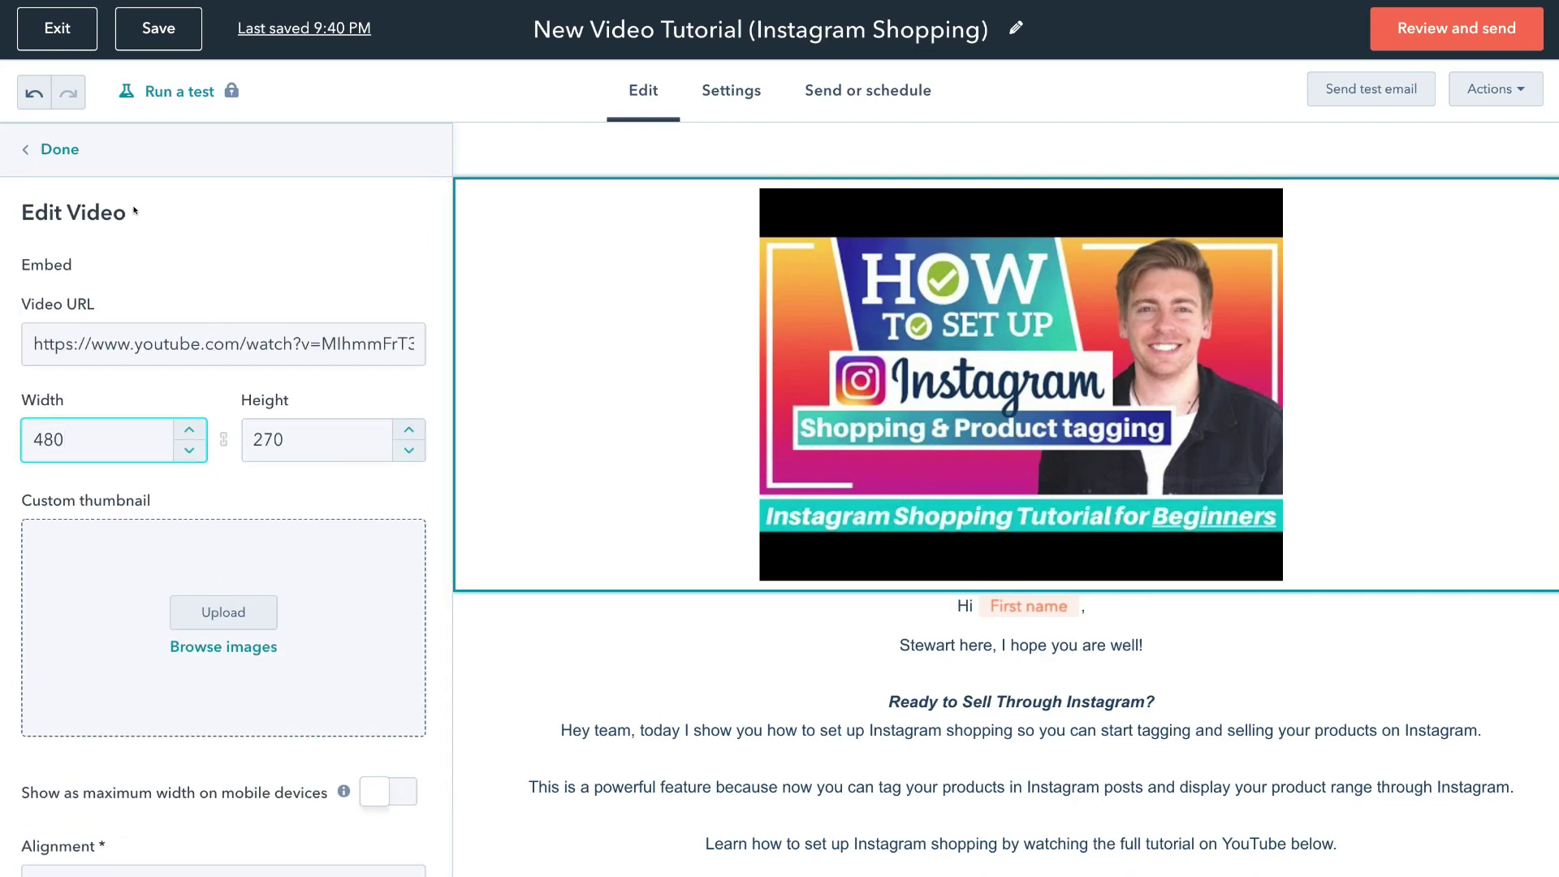
left_click(57, 150)
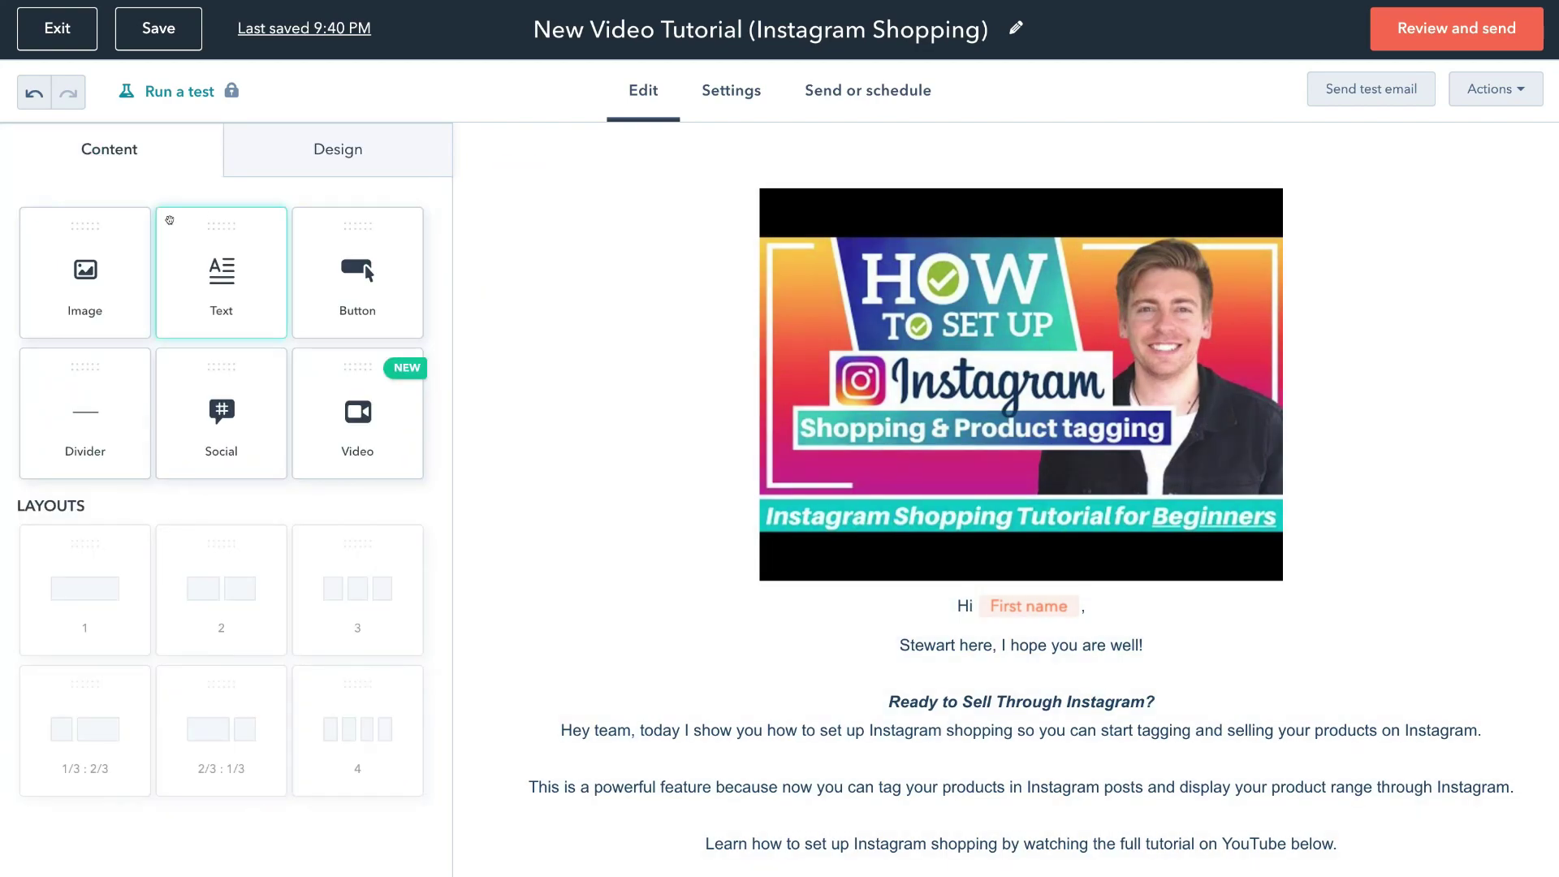
- Insert a divider between the video and the greeting, review its style options, and finish editing it
left_click_drag(69, 410, 794, 590)
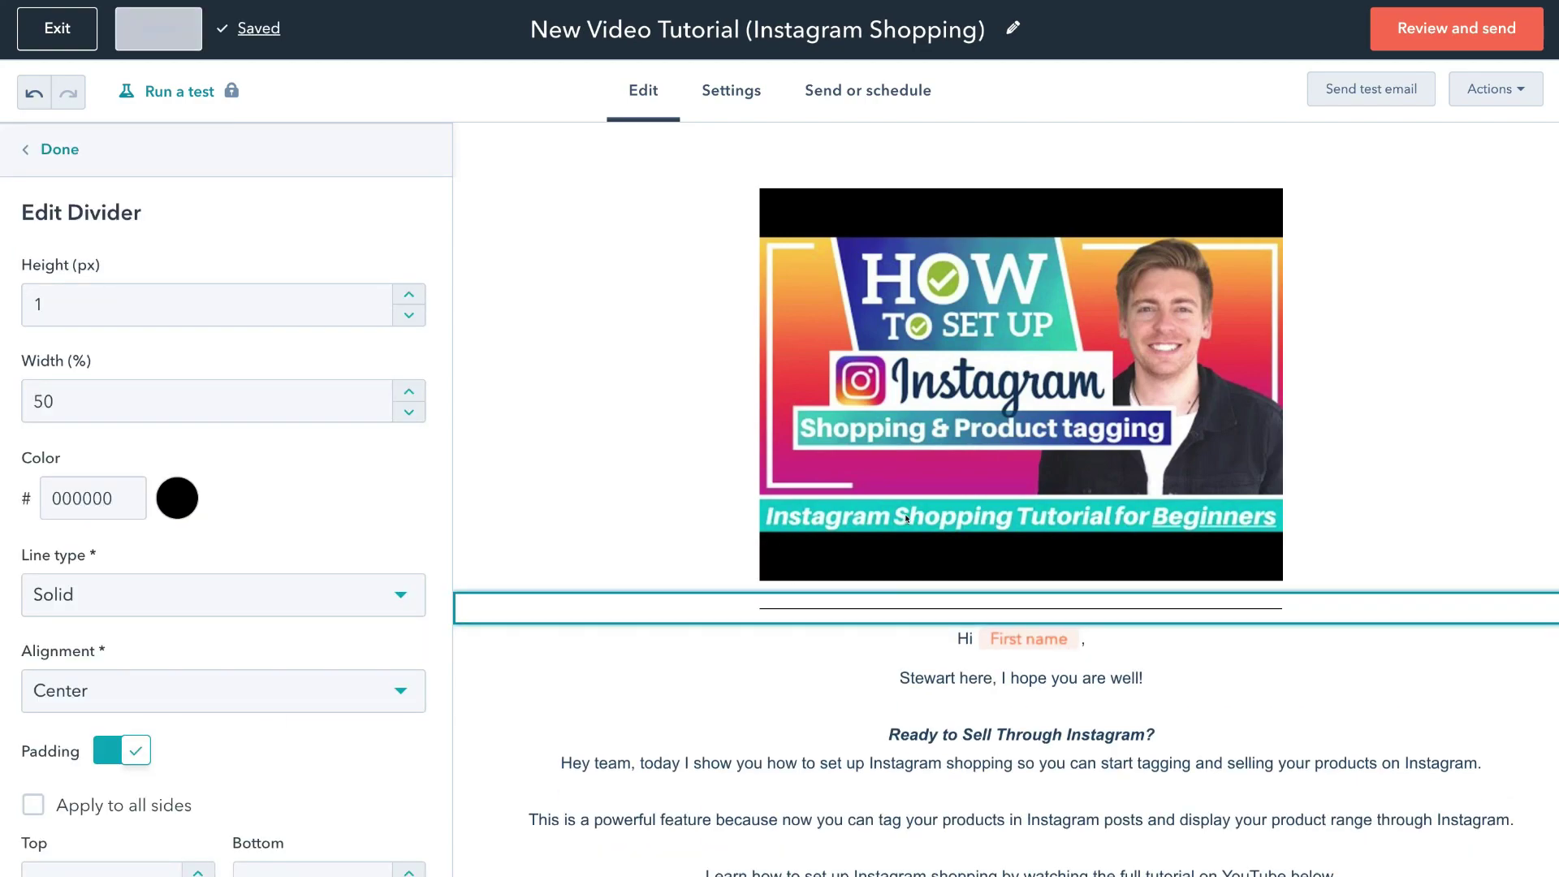
scroll(309, 511, "down", 1)
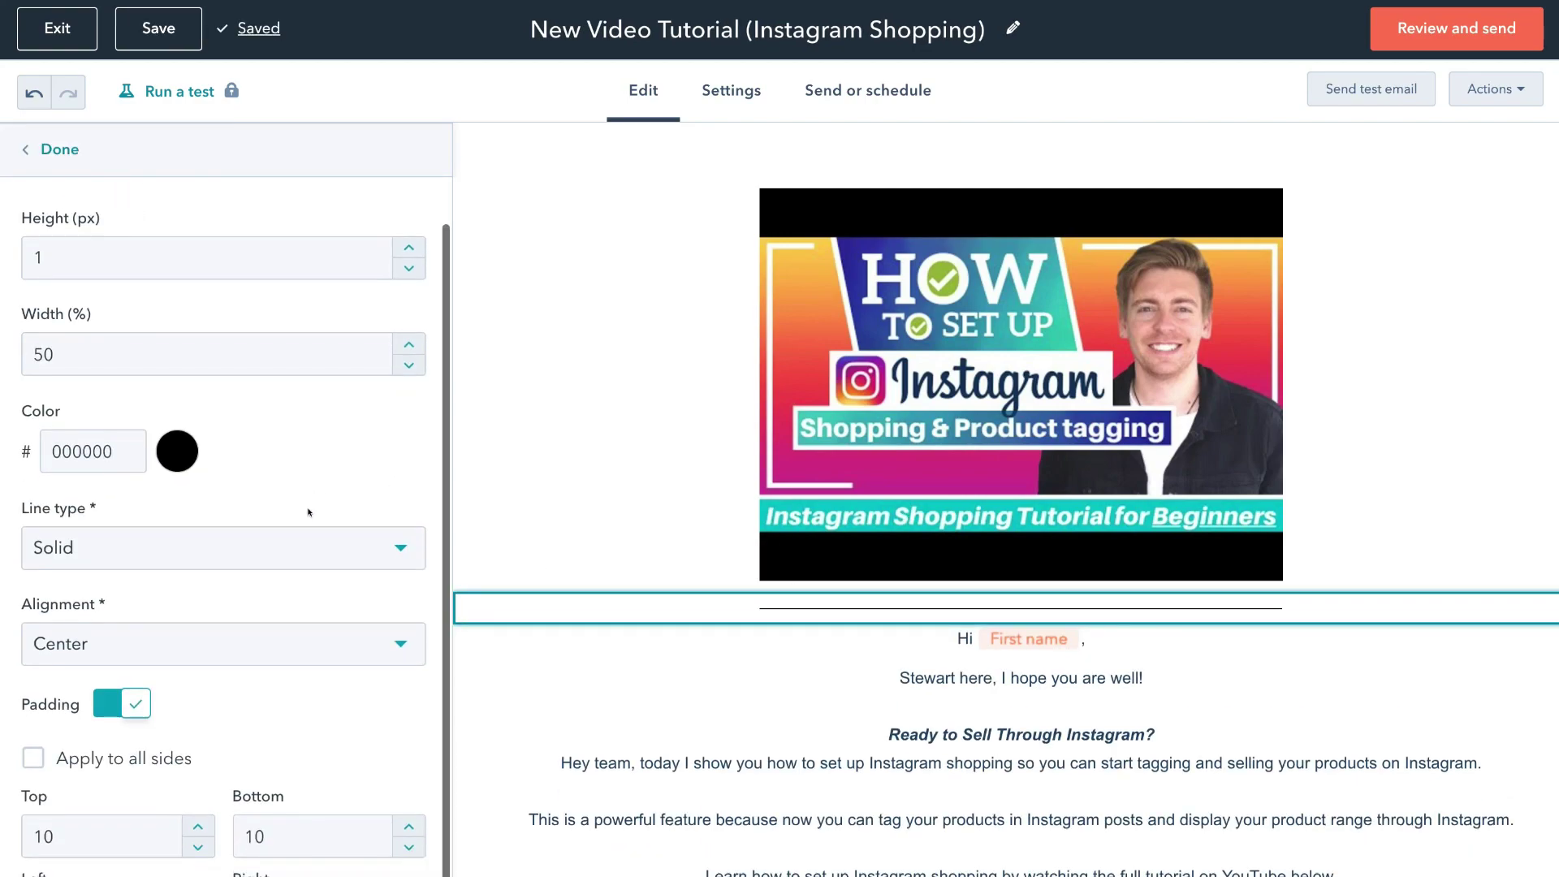
scroll(308, 512, "up", 1)
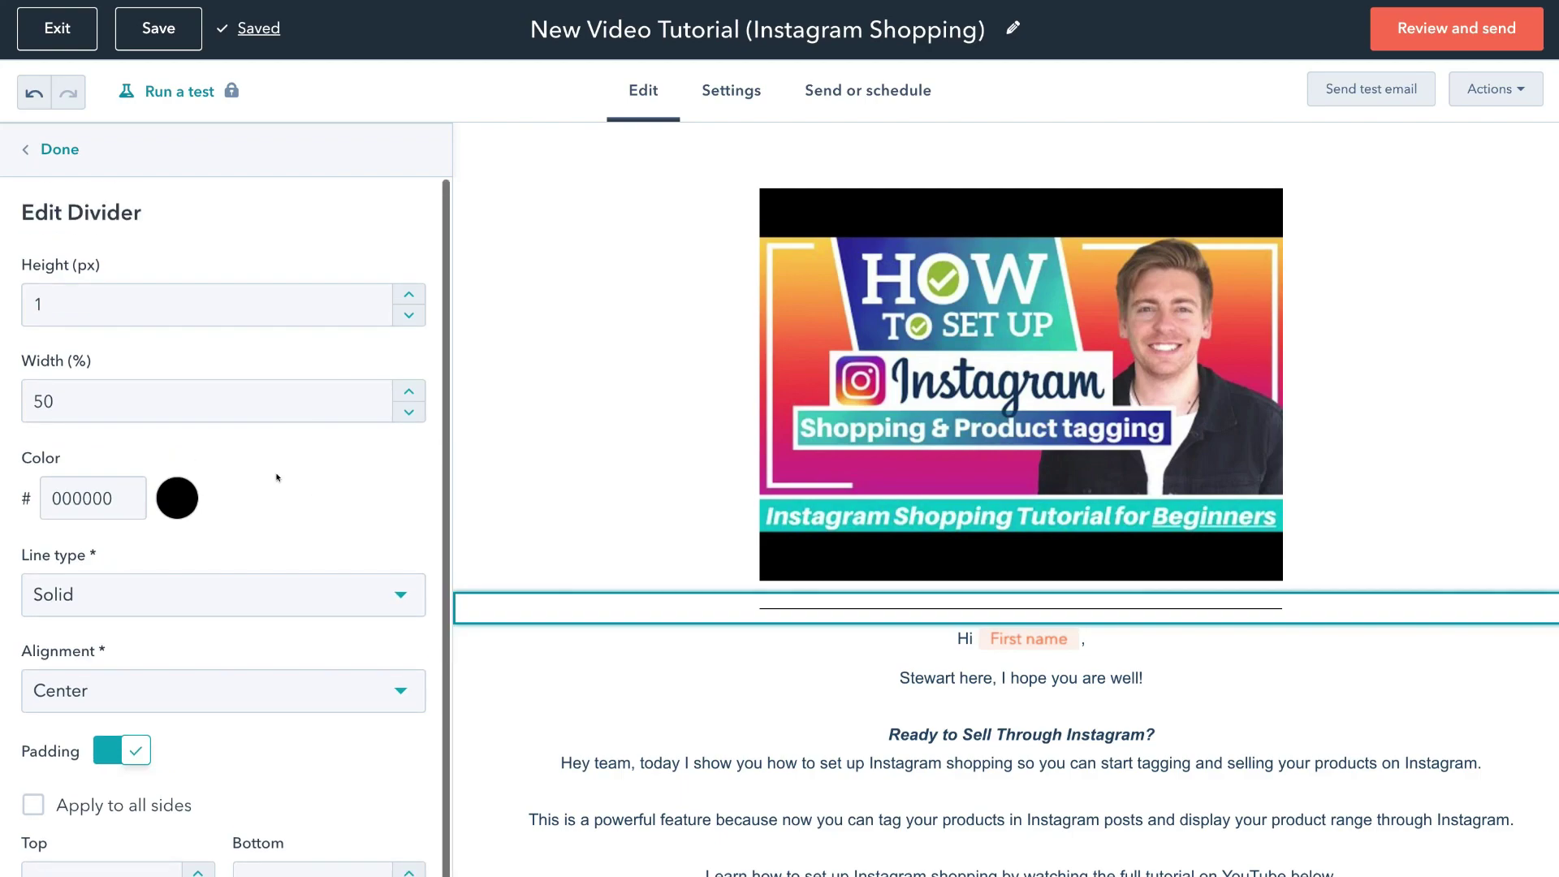
left_click(47, 153)
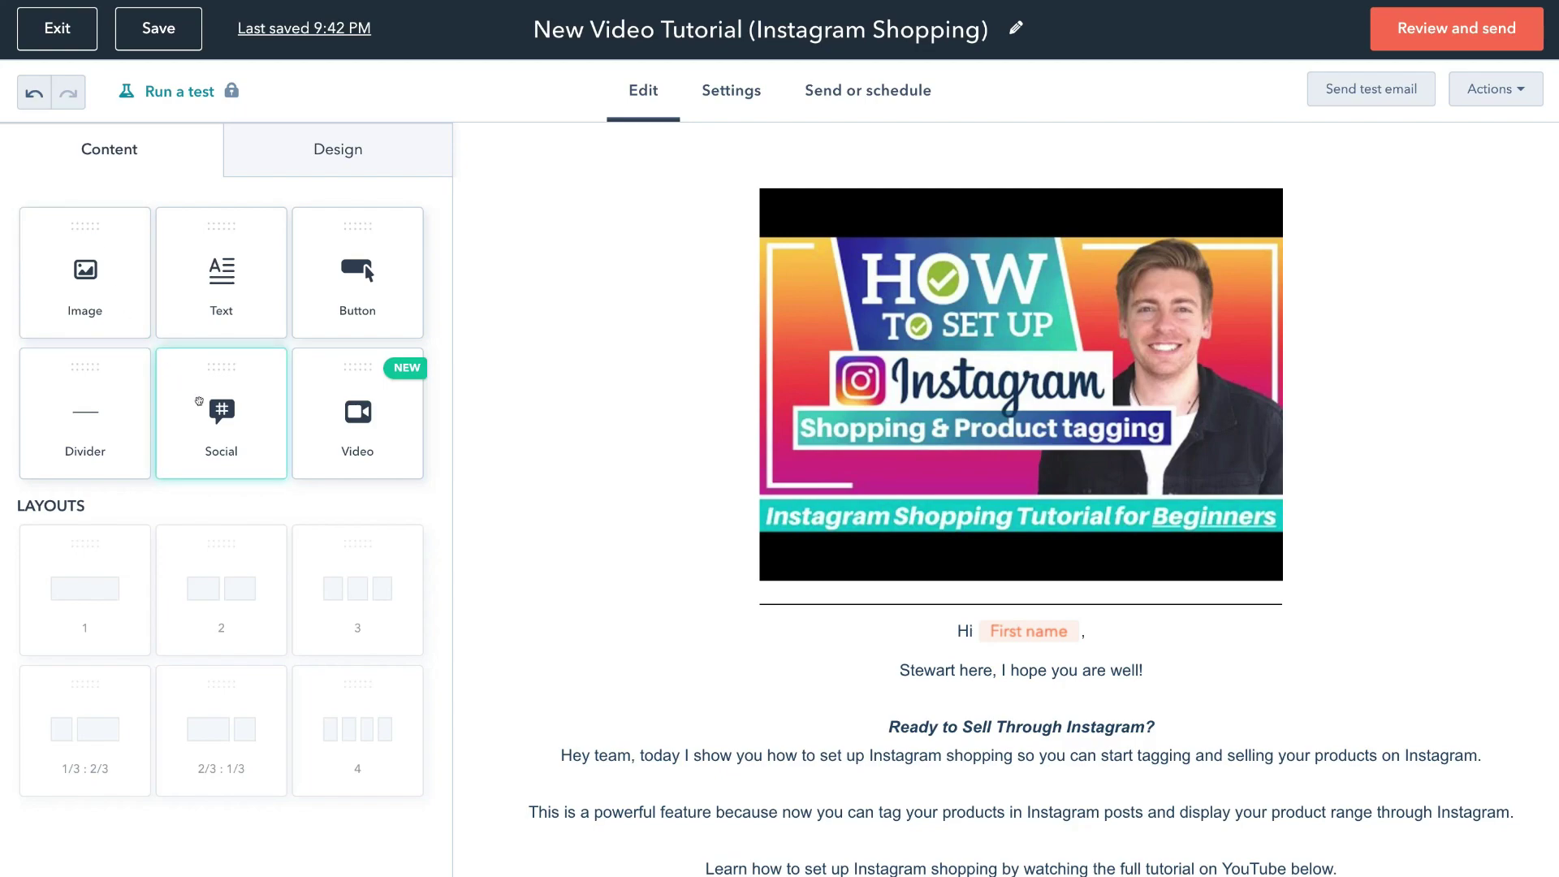
- Insert a social module between the "Watch Video Here" button and the footer, and add YouTube to its networks
left_click_drag(199, 401, 920, 872)
left_click_drag(922, 748, 1038, 768)
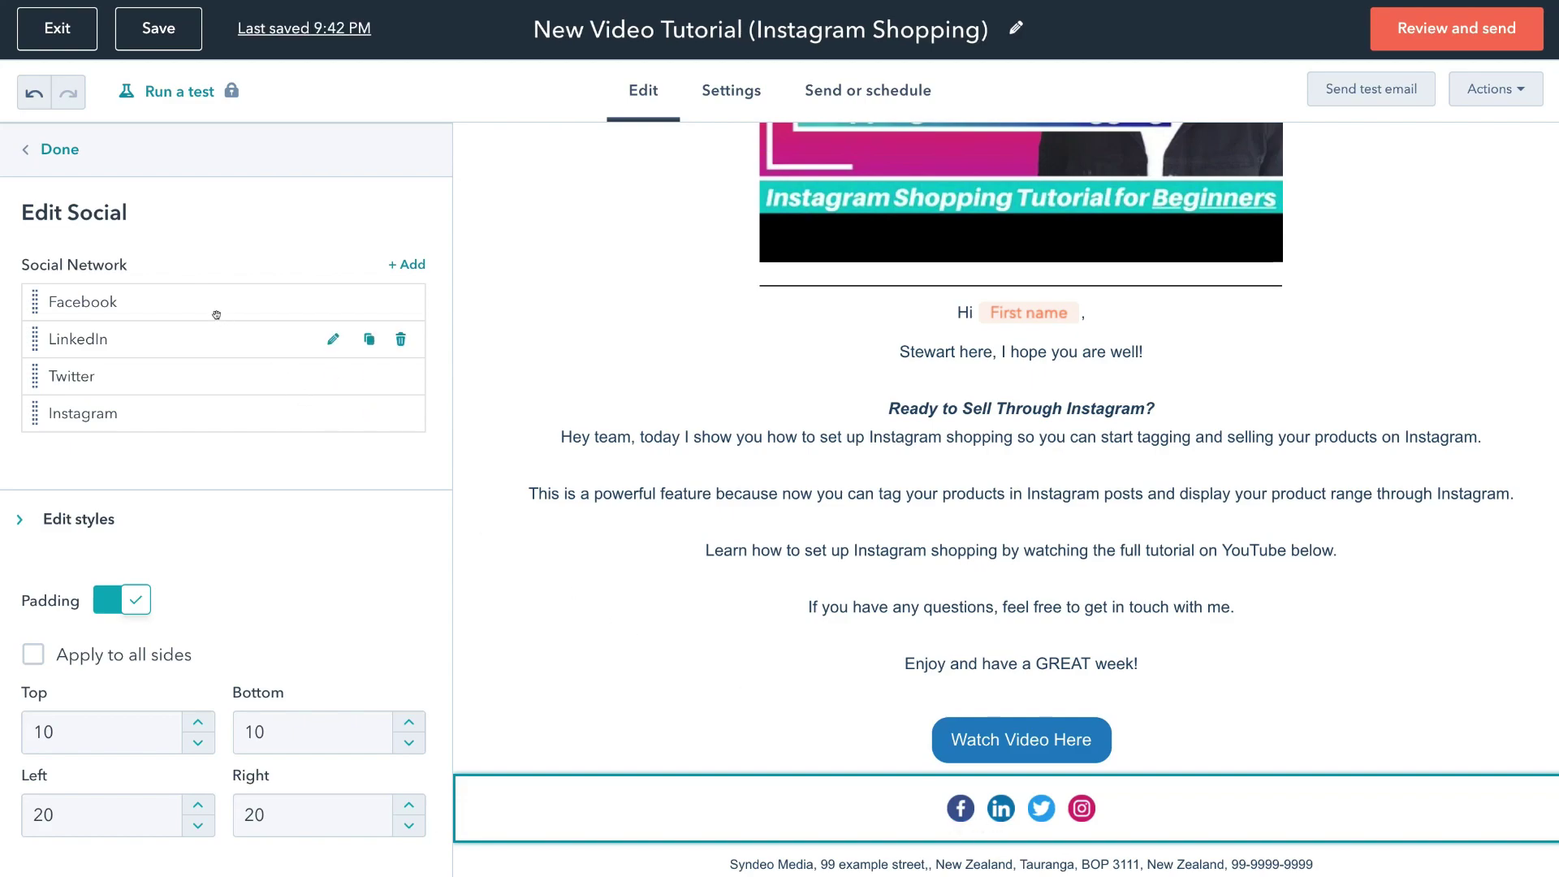
left_click(406, 266)
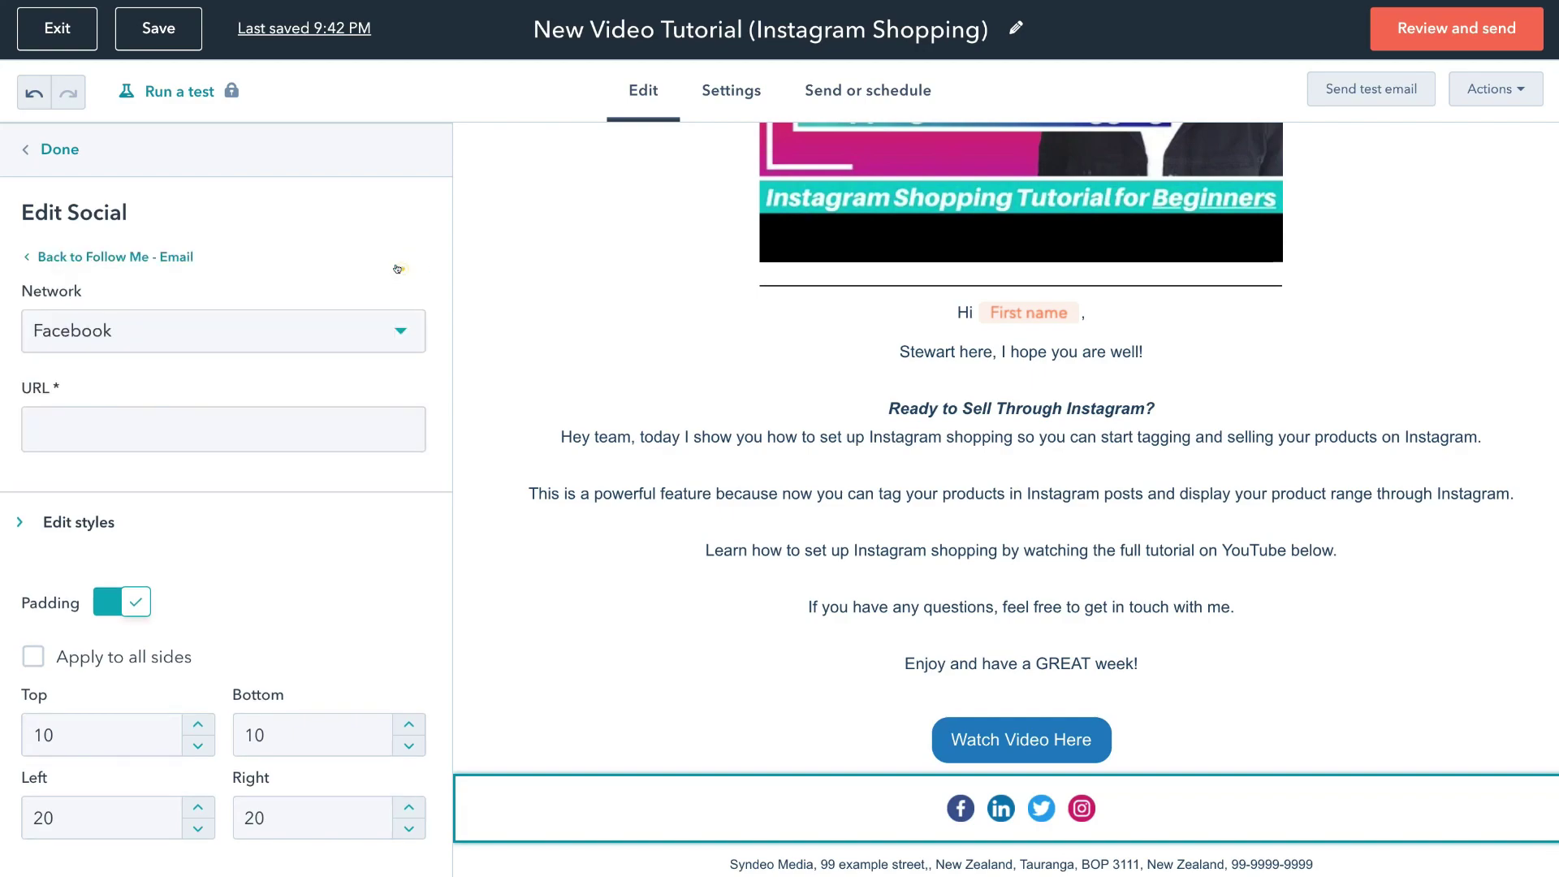
left_click(394, 331)
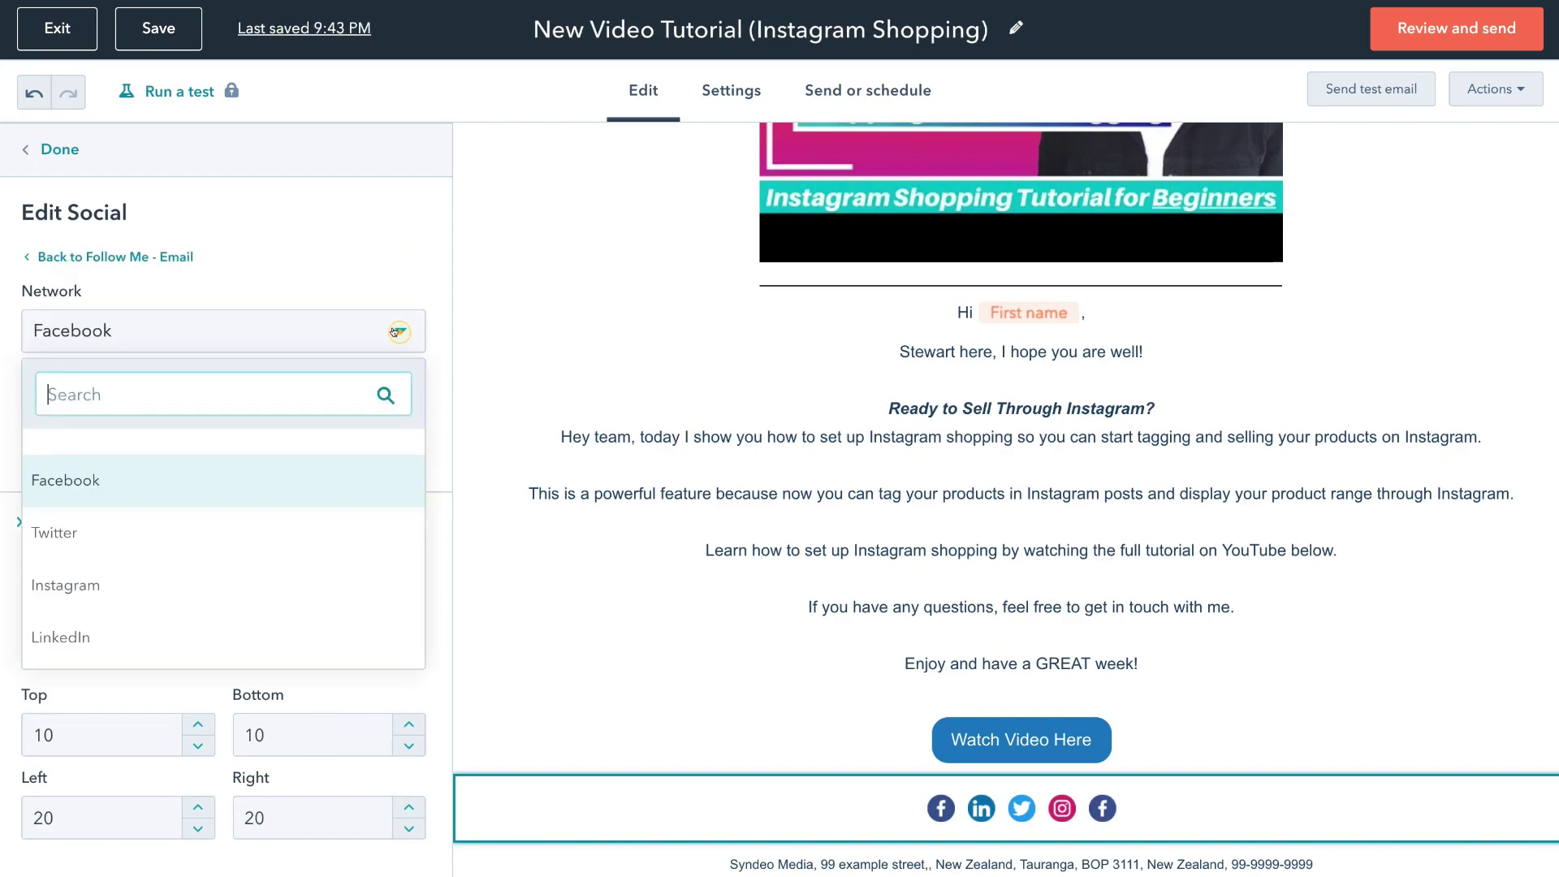
scroll(313, 532, "down", 3)
scroll(313, 533, "down", 2)
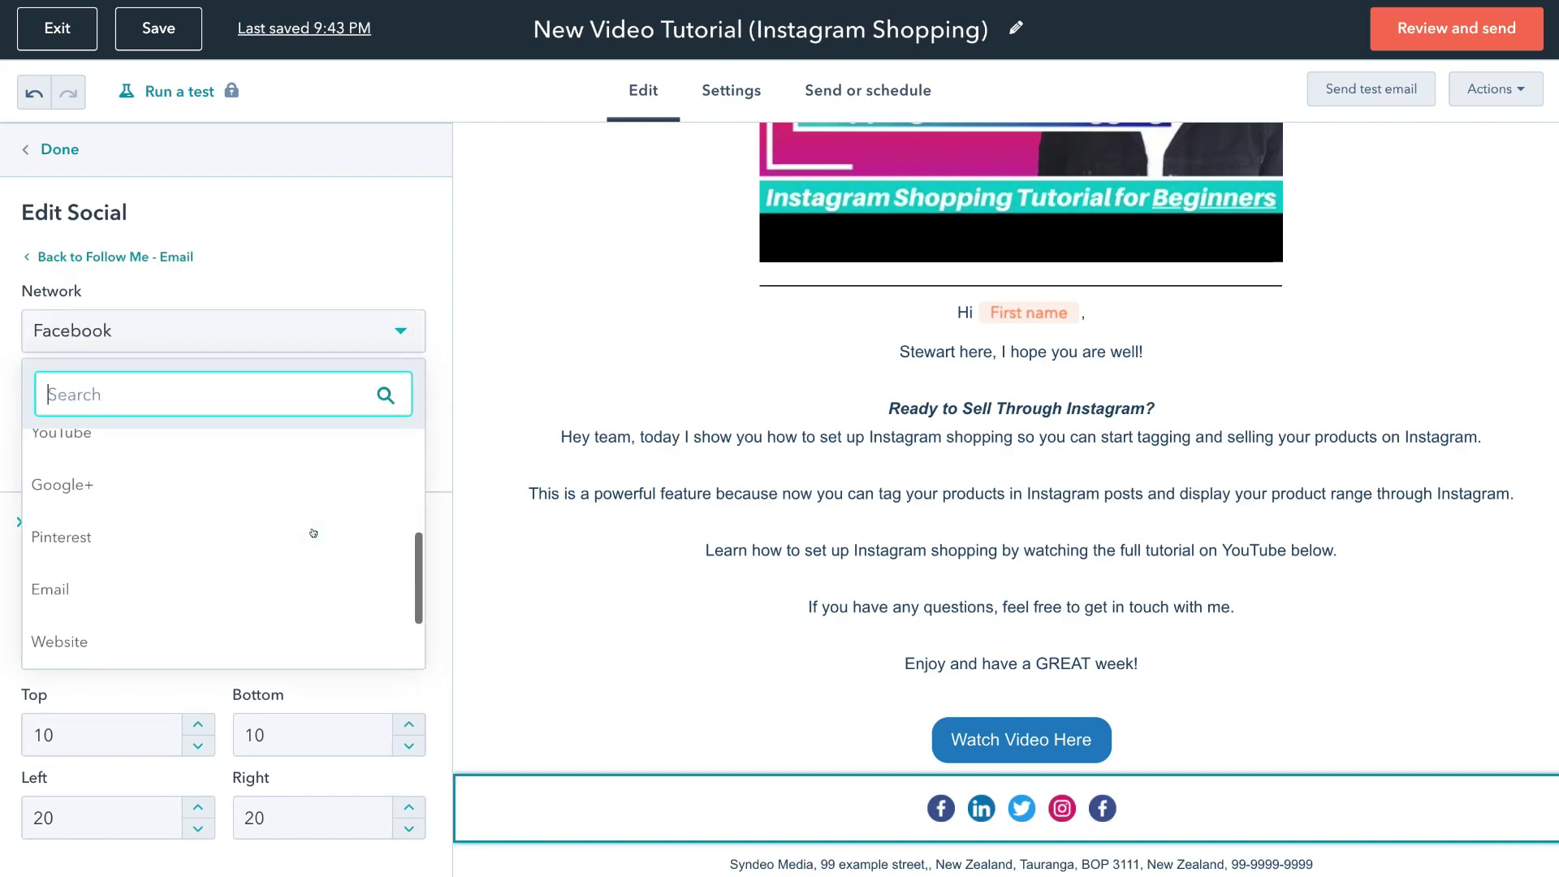
scroll(313, 533, "up", 3)
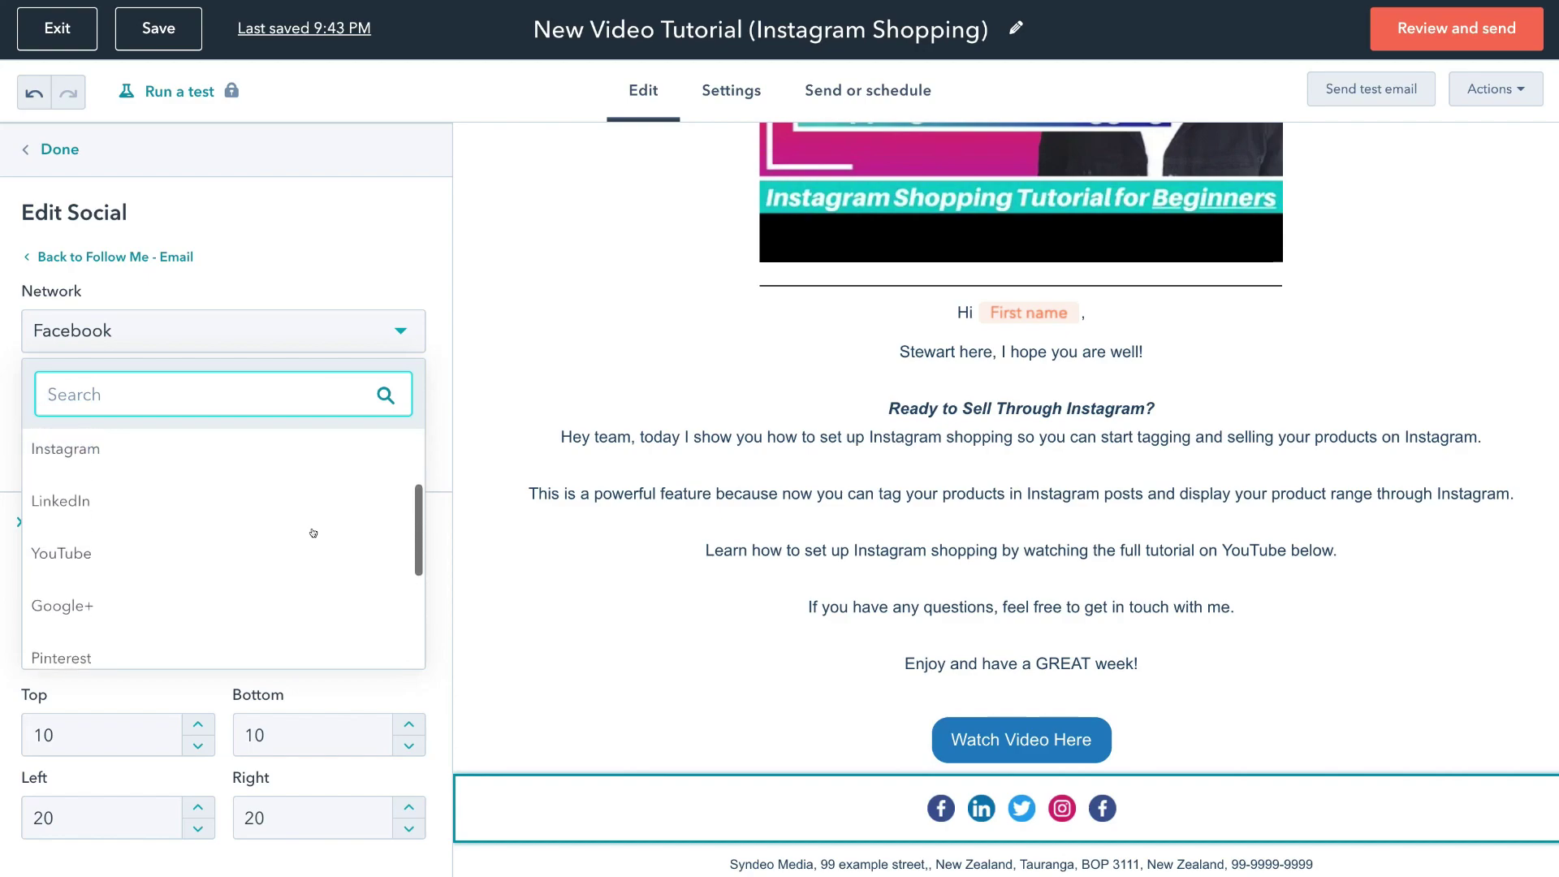
left_click(158, 560)
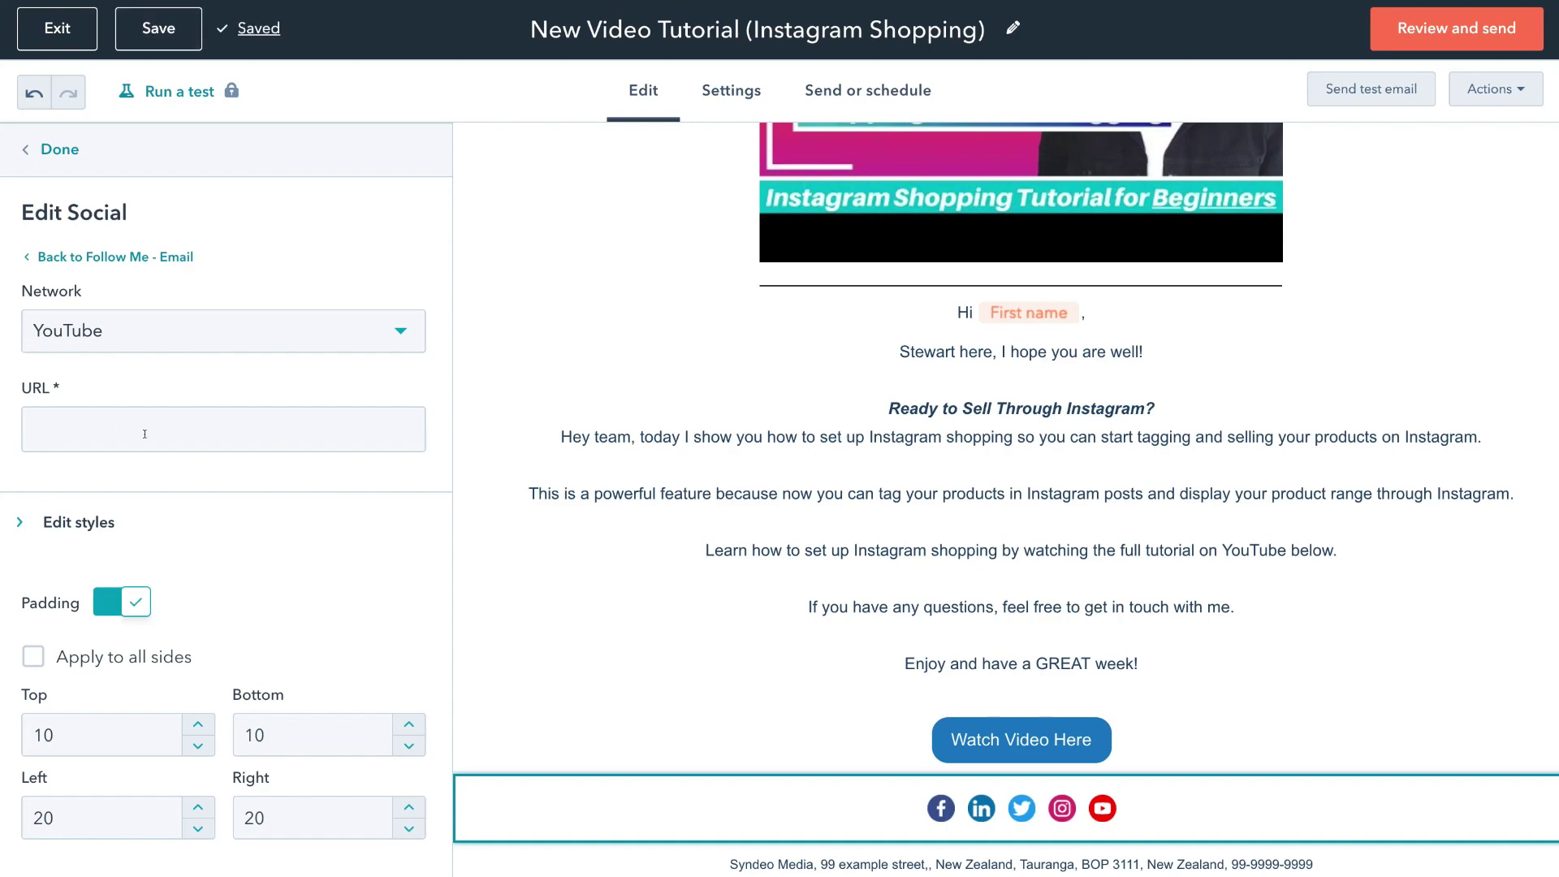
left_click(63, 258)
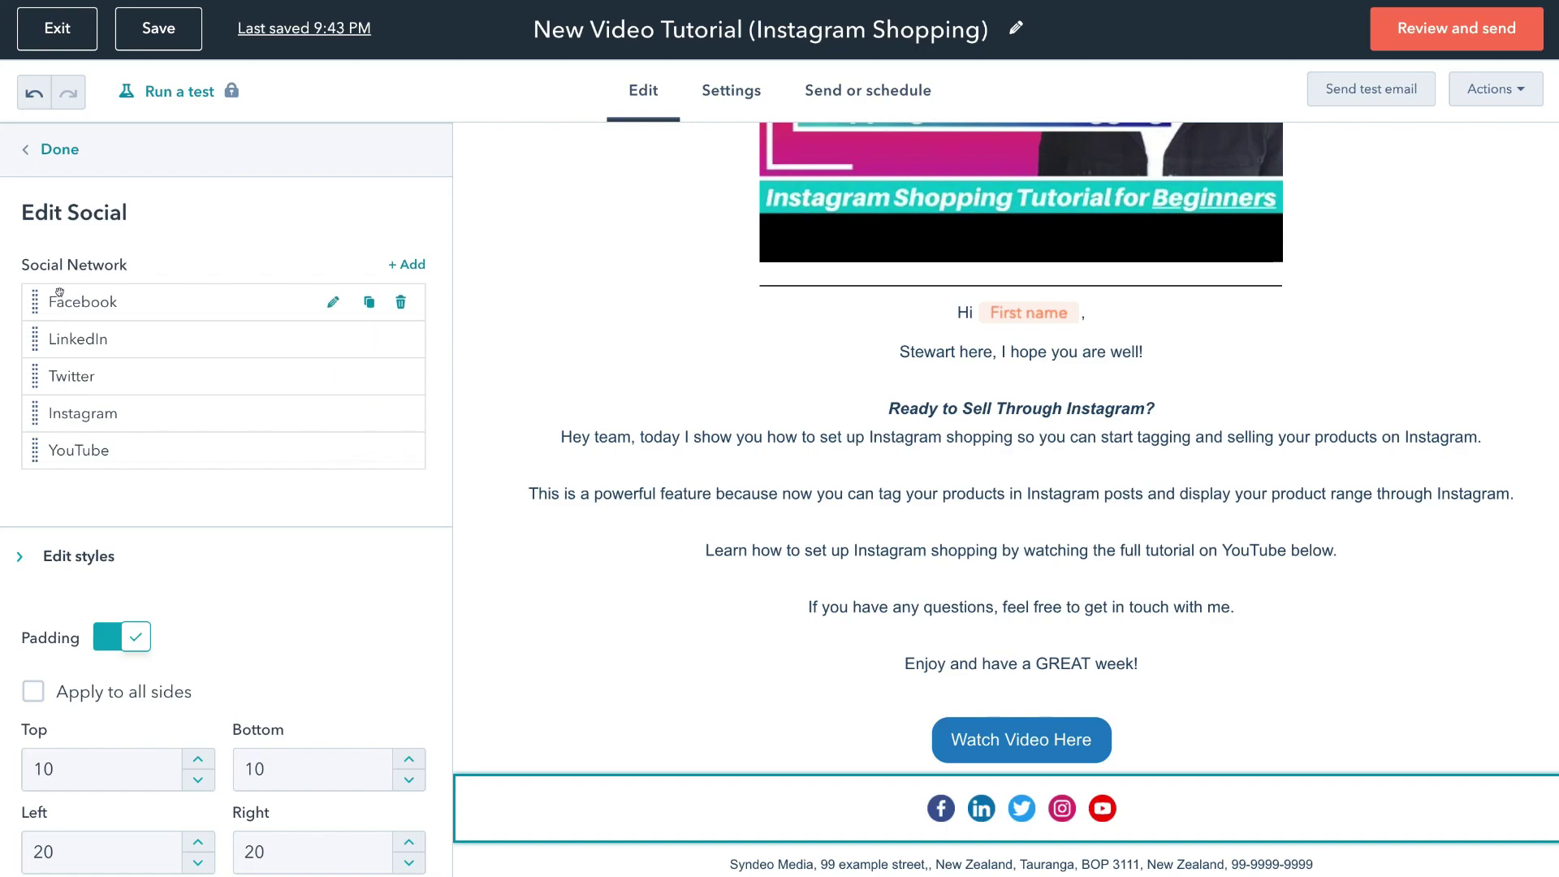
- Check the URL fields of the Facebook and Twitter entries, and finish editing the social module
left_click(332, 303)
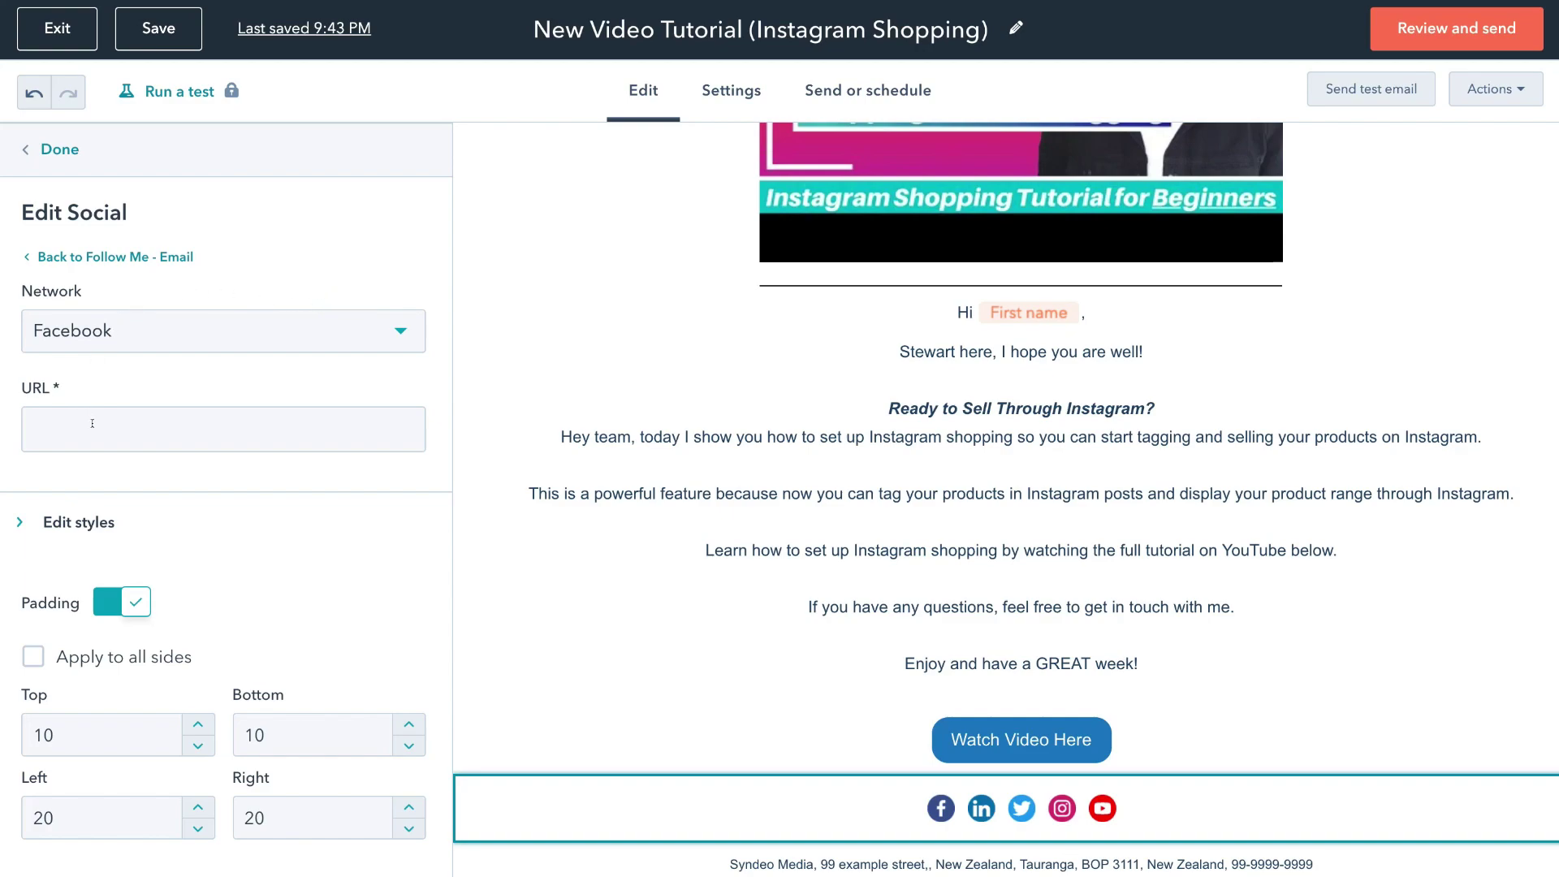
left_click(59, 257)
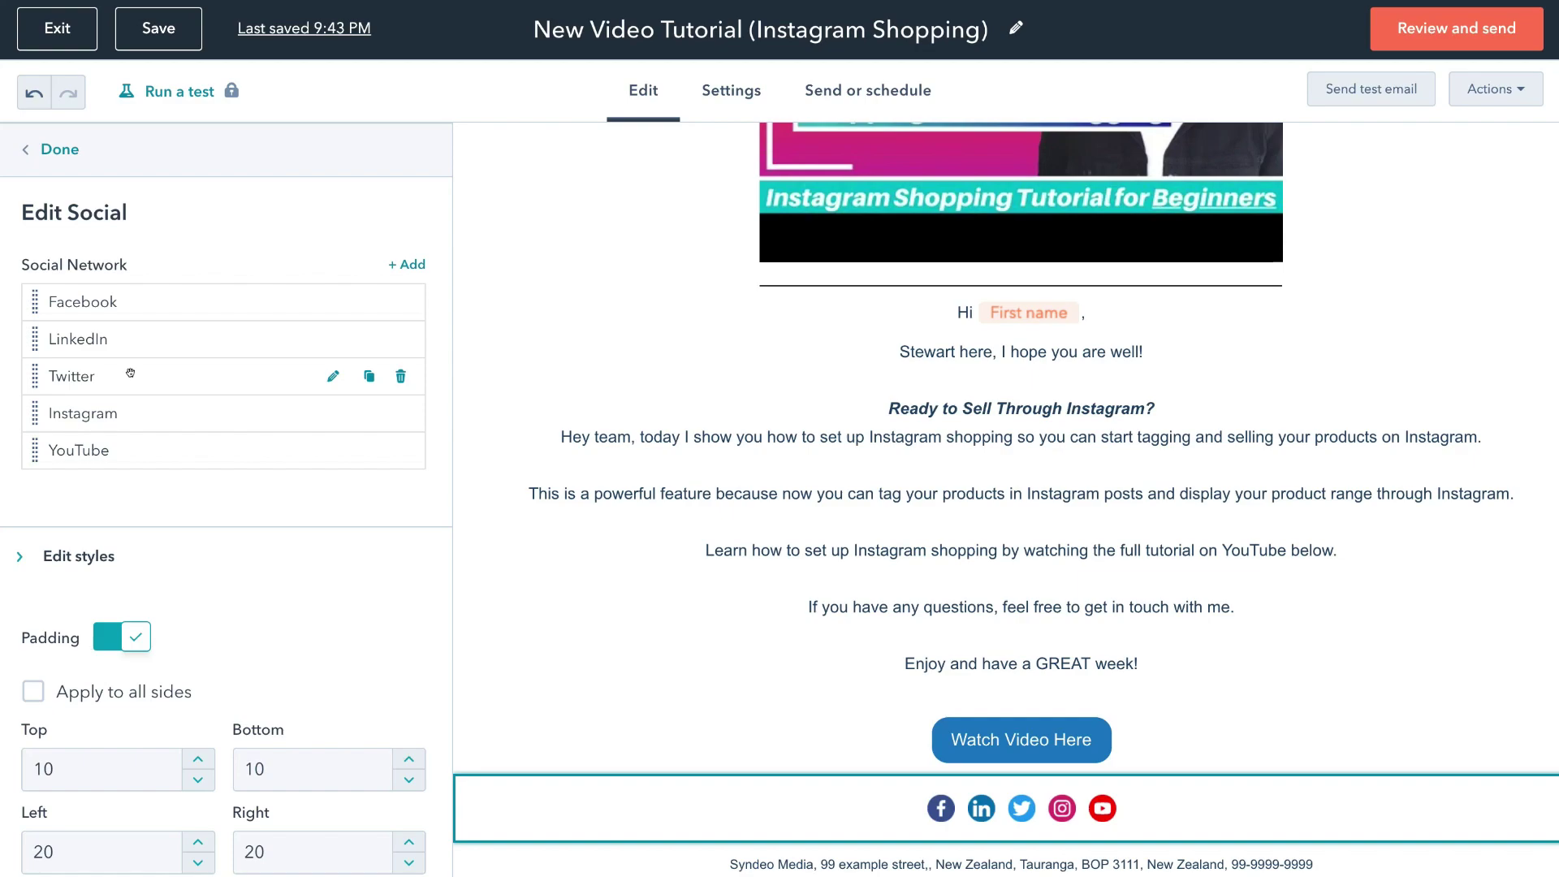
left_click(328, 379)
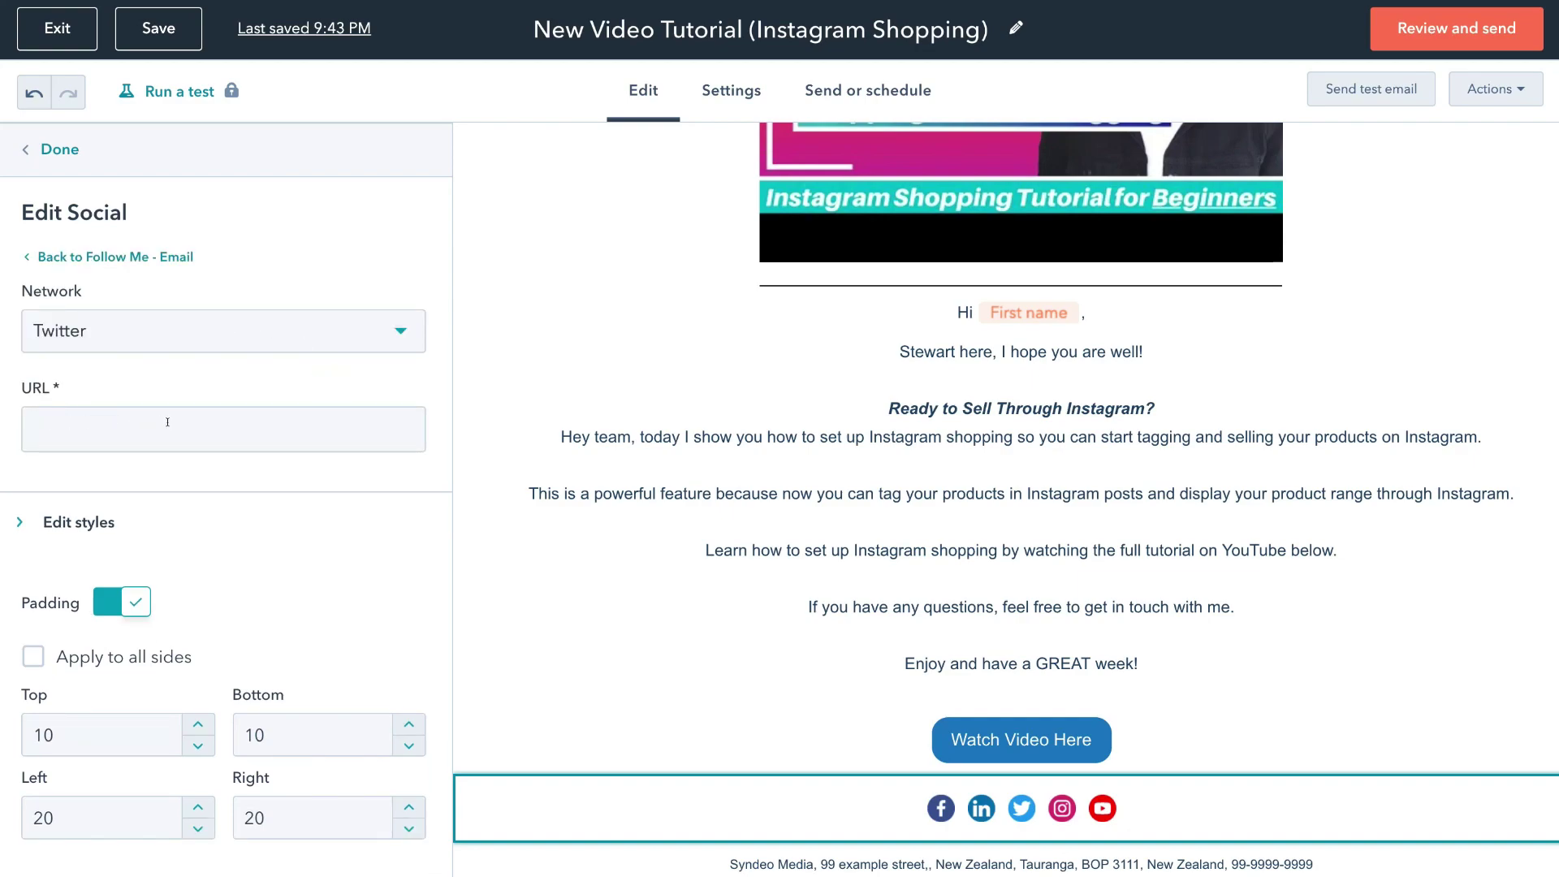
left_click(81, 257)
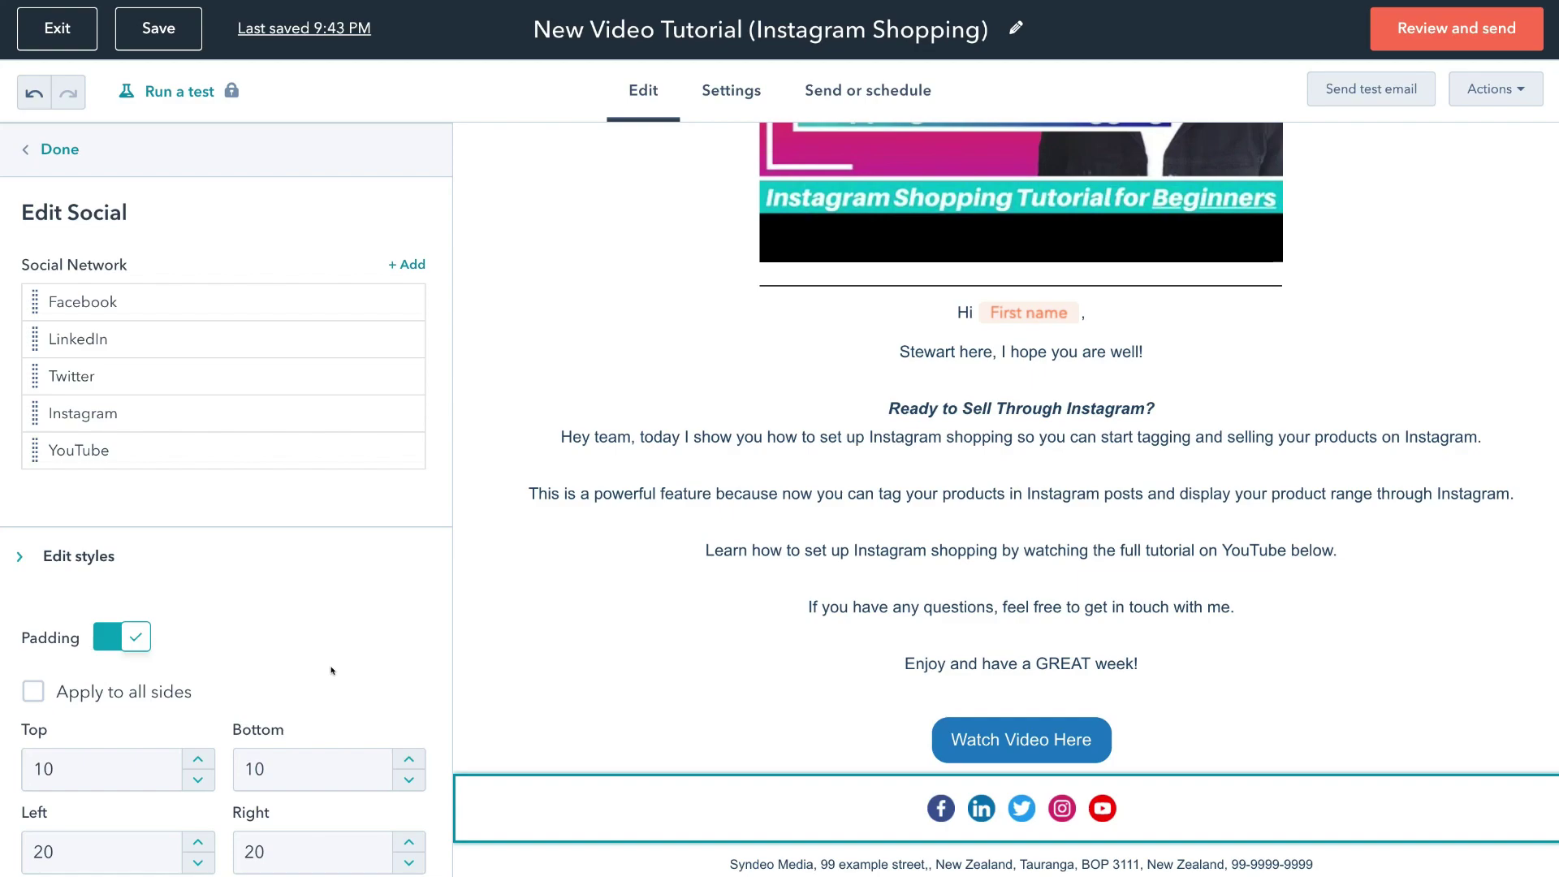
left_click(57, 149)
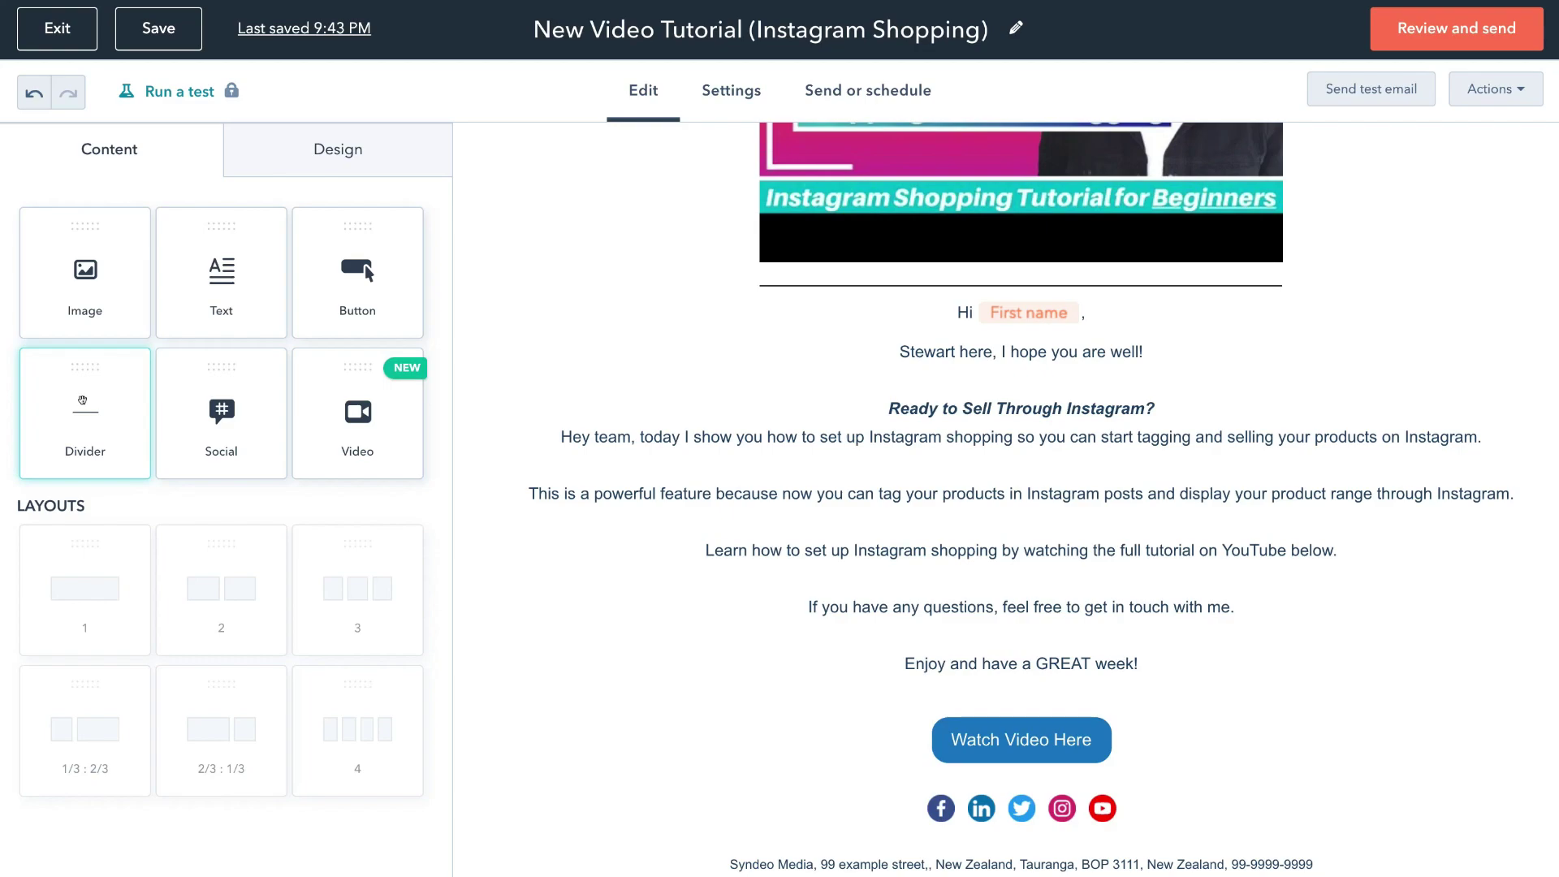
- Insert a divider between the "Watch Video Here" button and the social icons, and finish editing it
left_click_drag(87, 409, 825, 769)
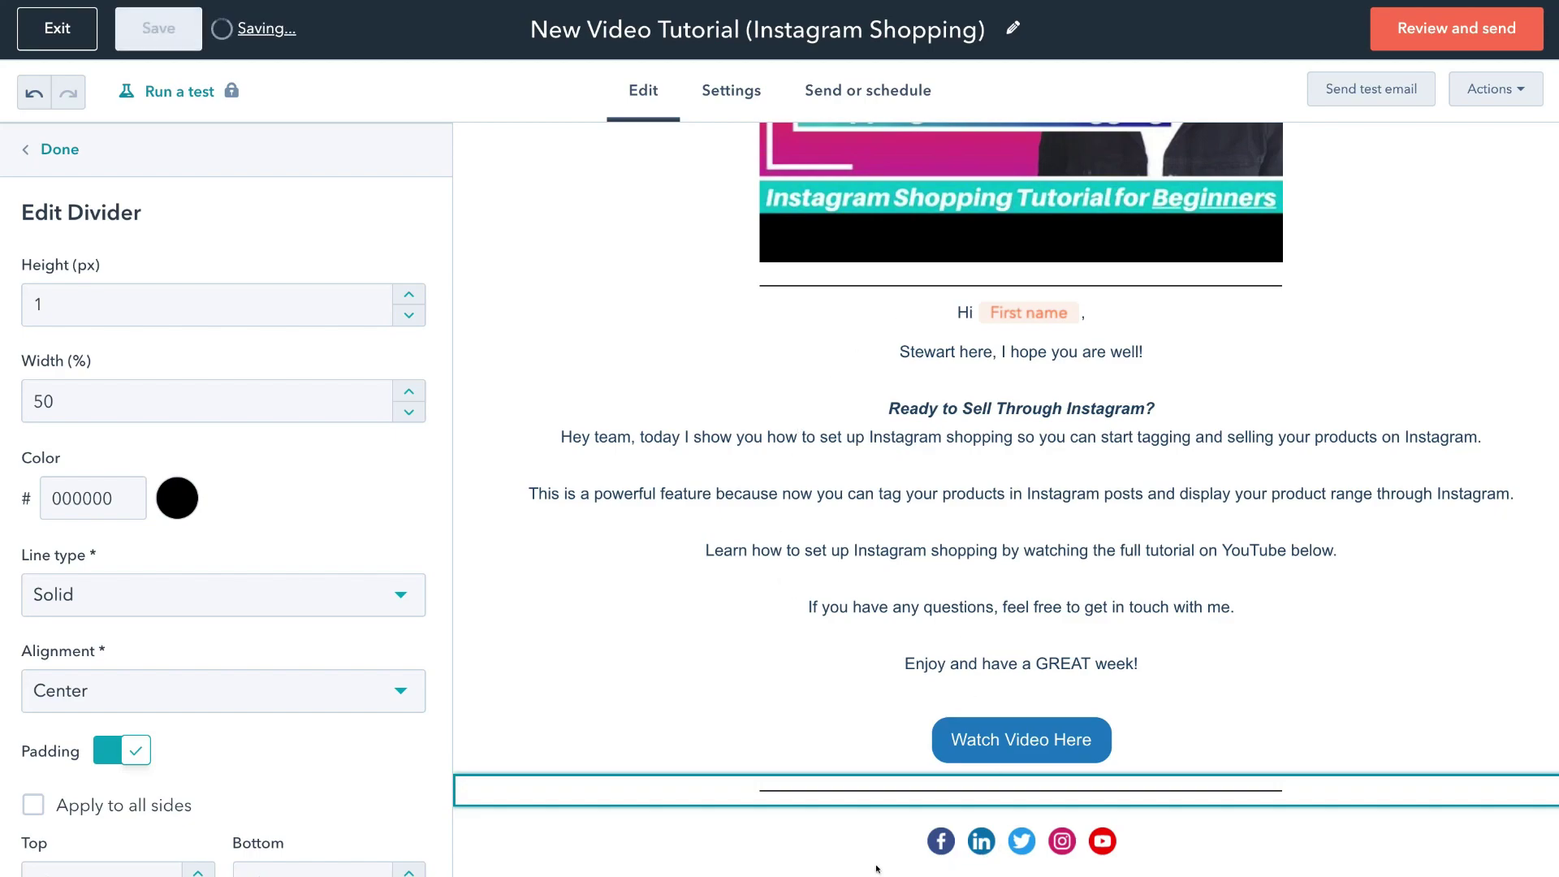
scroll(1022, 376, "down", 1)
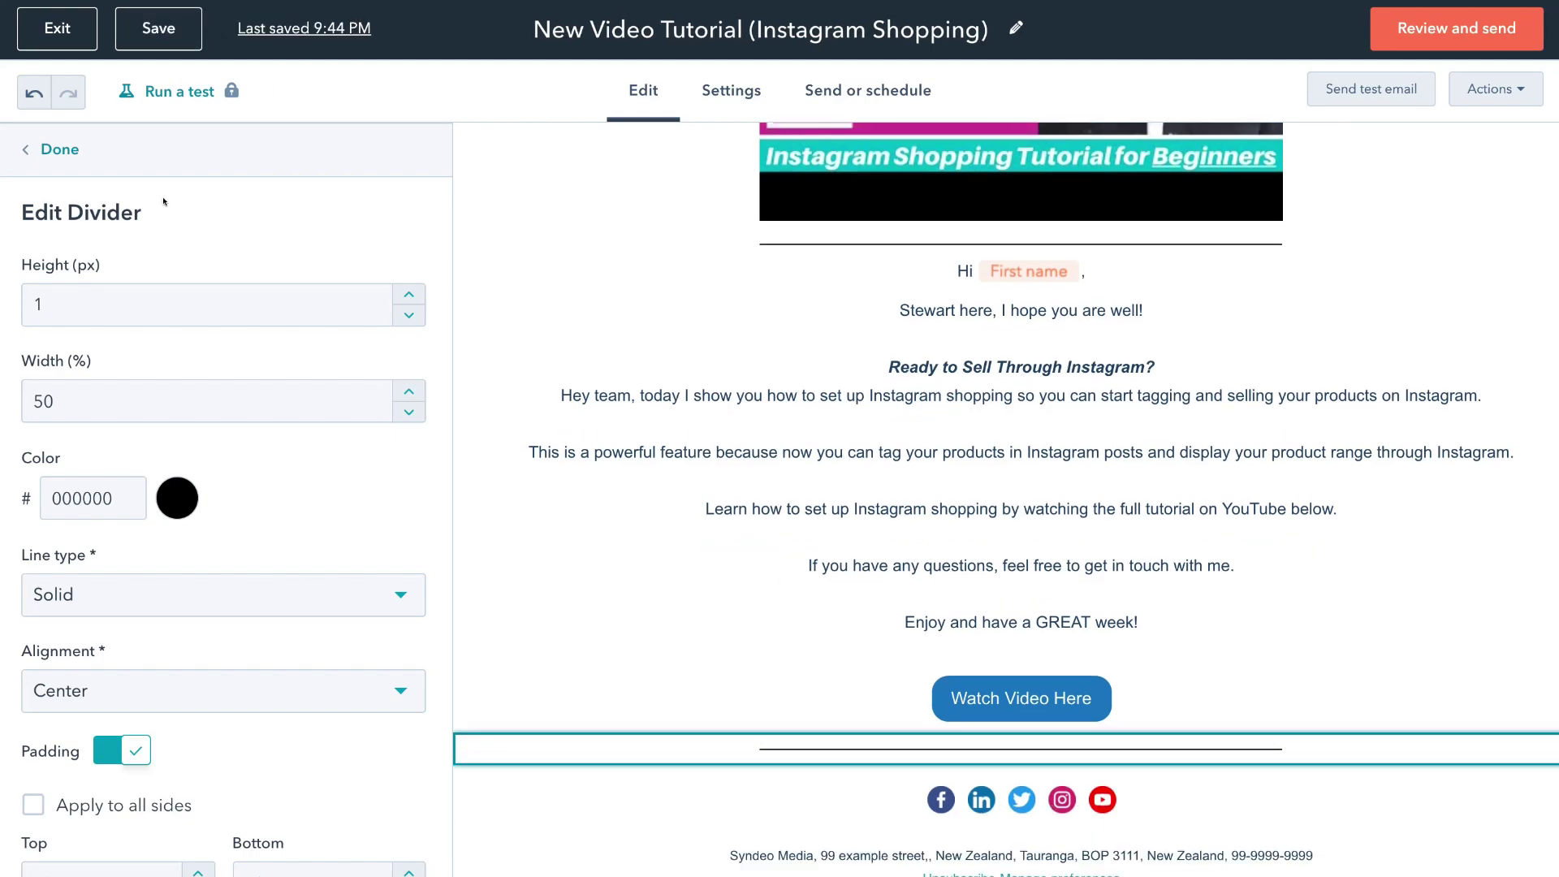
left_click(58, 150)
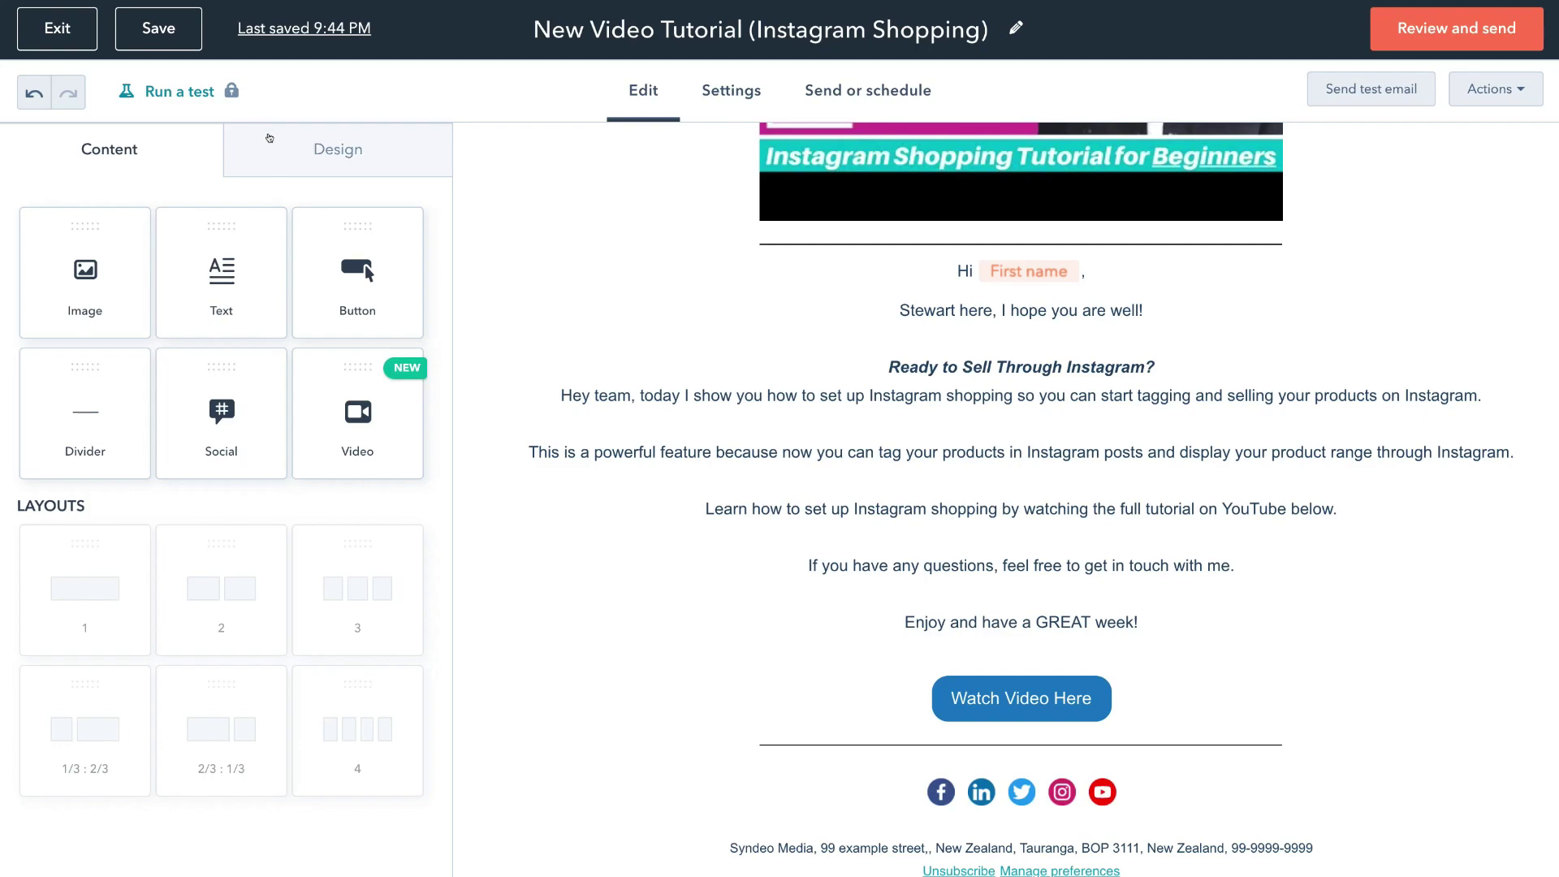
- Open the background pattern choices in the email's template design settings
left_click(270, 138)
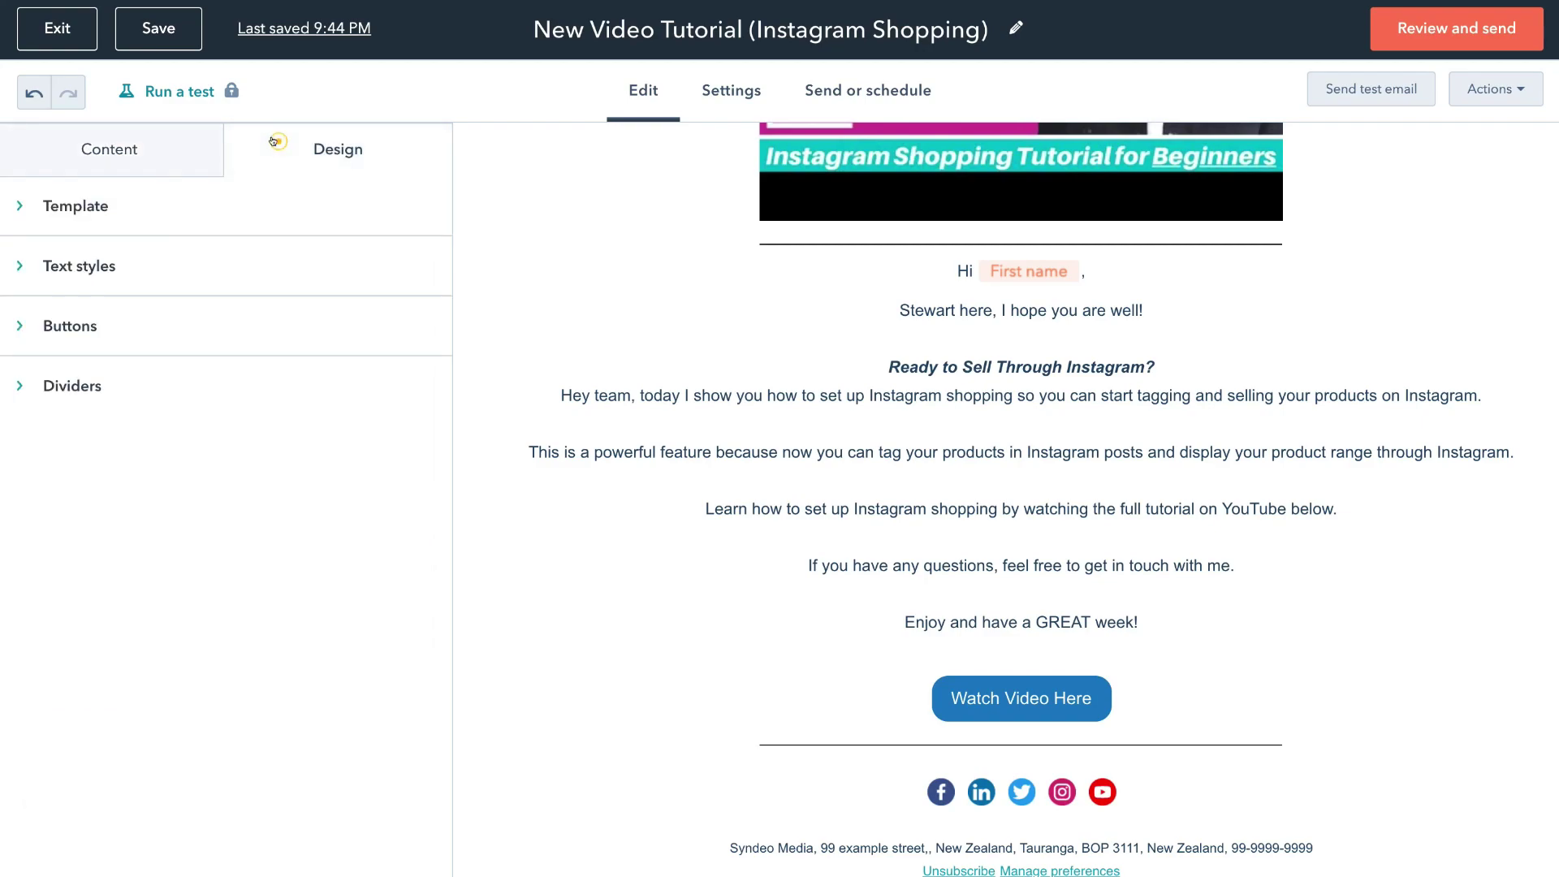
left_click(72, 208)
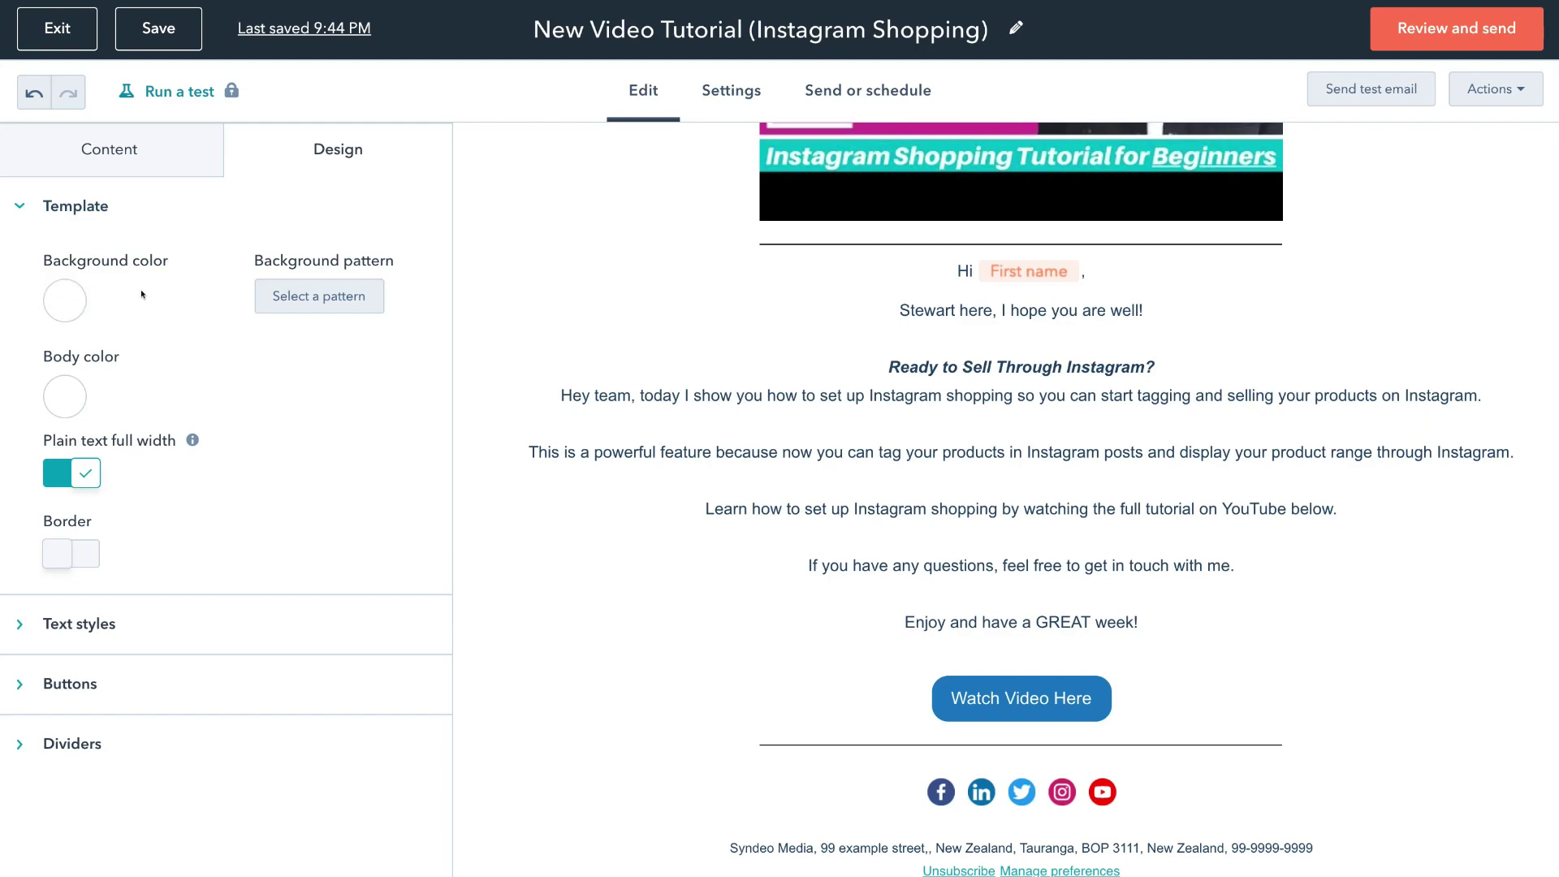
left_click(316, 296)
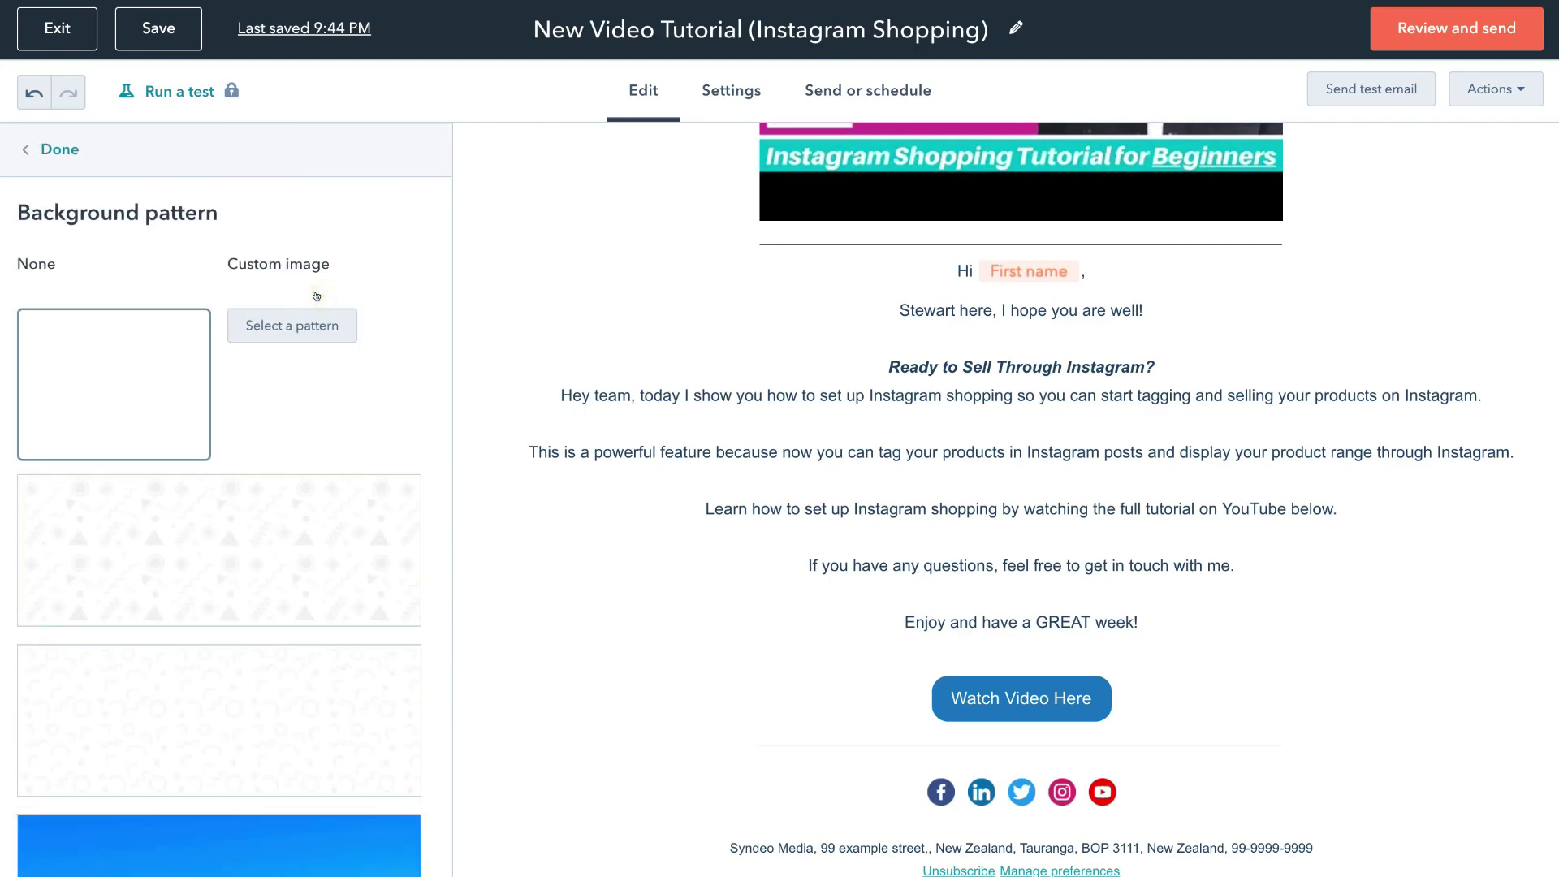
- Try the light grey small-shapes pattern and the blue gradient as email backgrounds, previewing each around the content
left_click(275, 528)
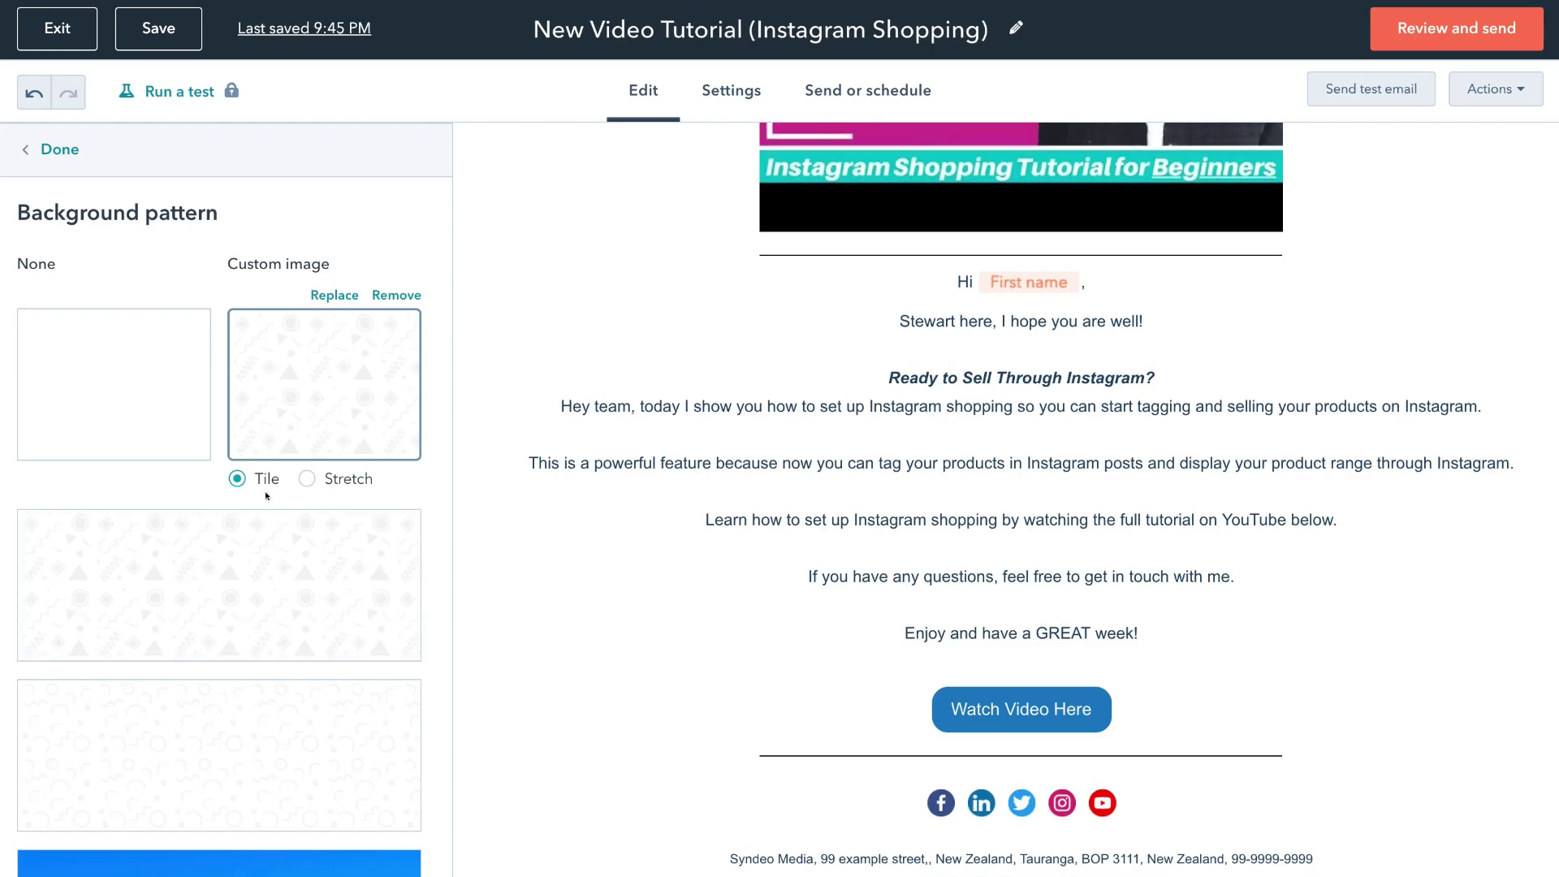
mouse_move(296, 362)
scroll(762, 543, "down", 2)
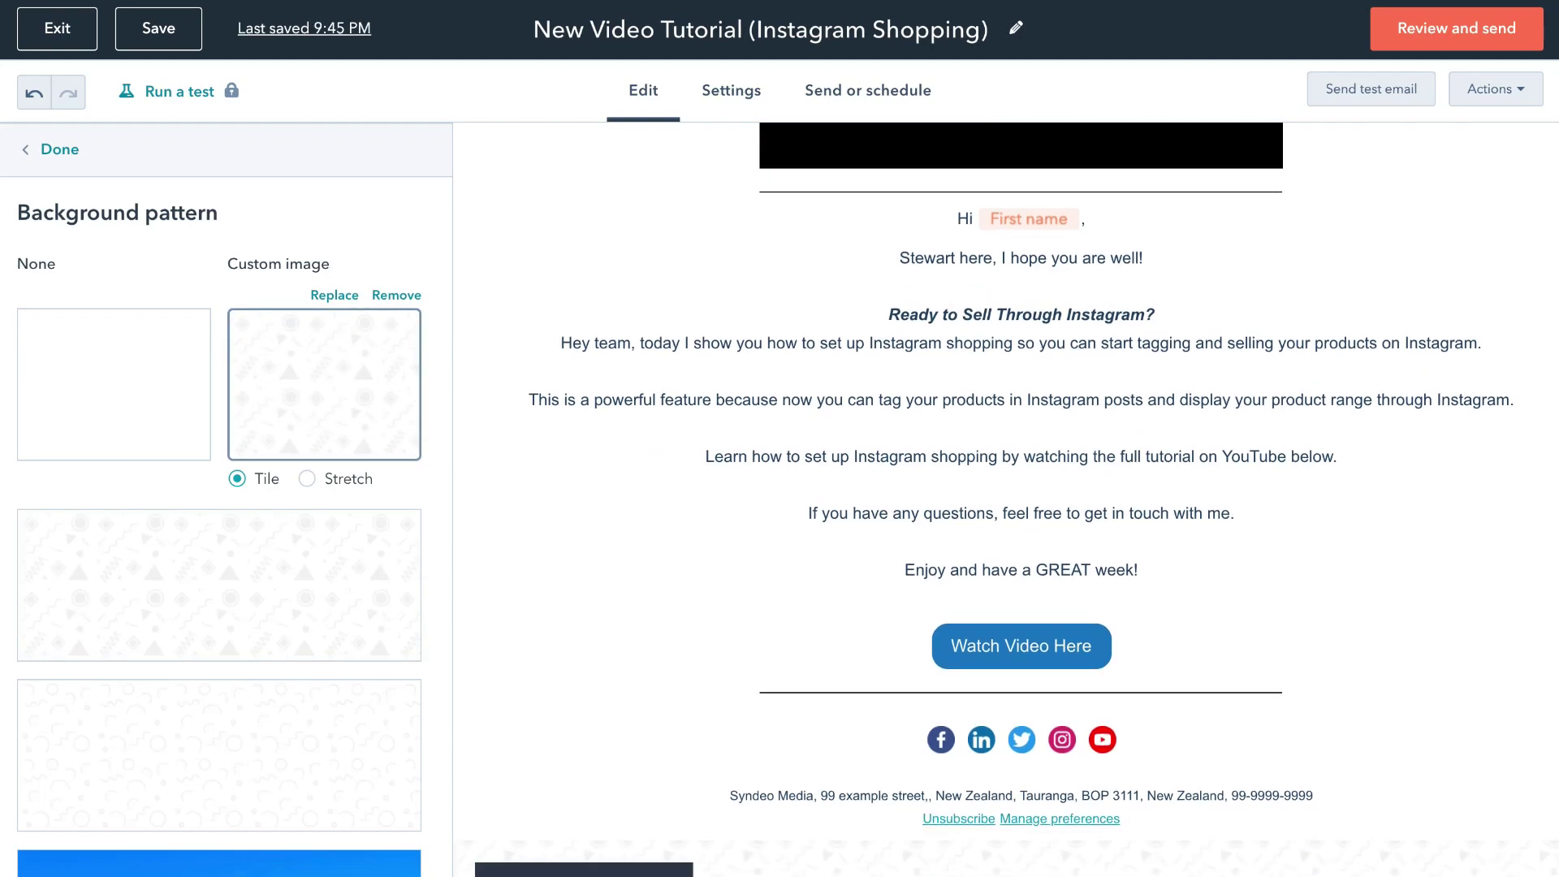
scroll(947, 639, "up", 5)
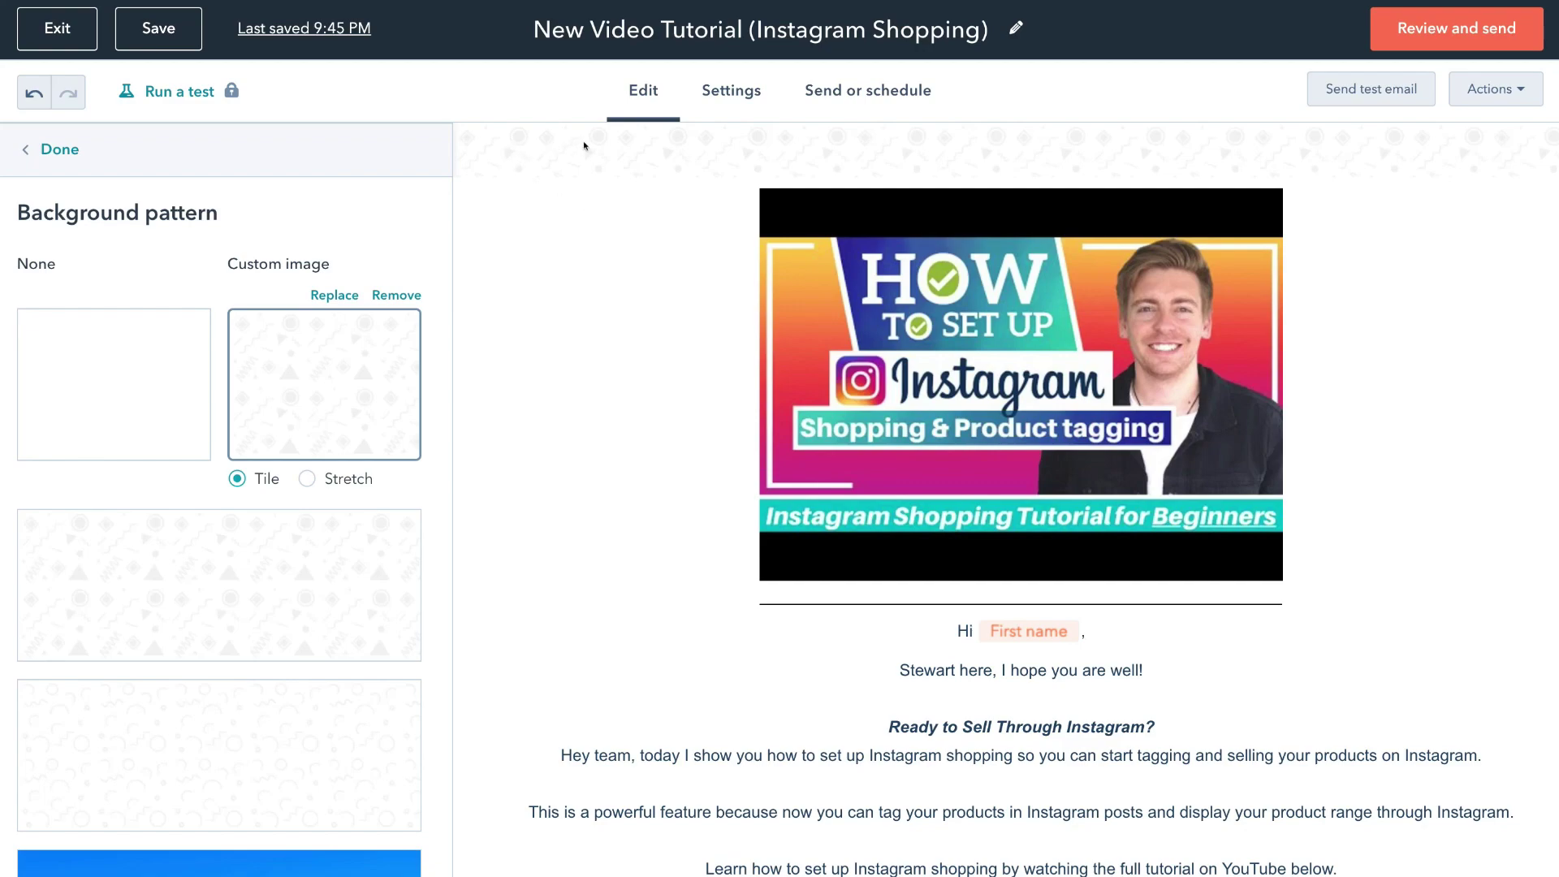
scroll(318, 605, "down", 3)
left_click(313, 623)
scroll(592, 585, "down", 4)
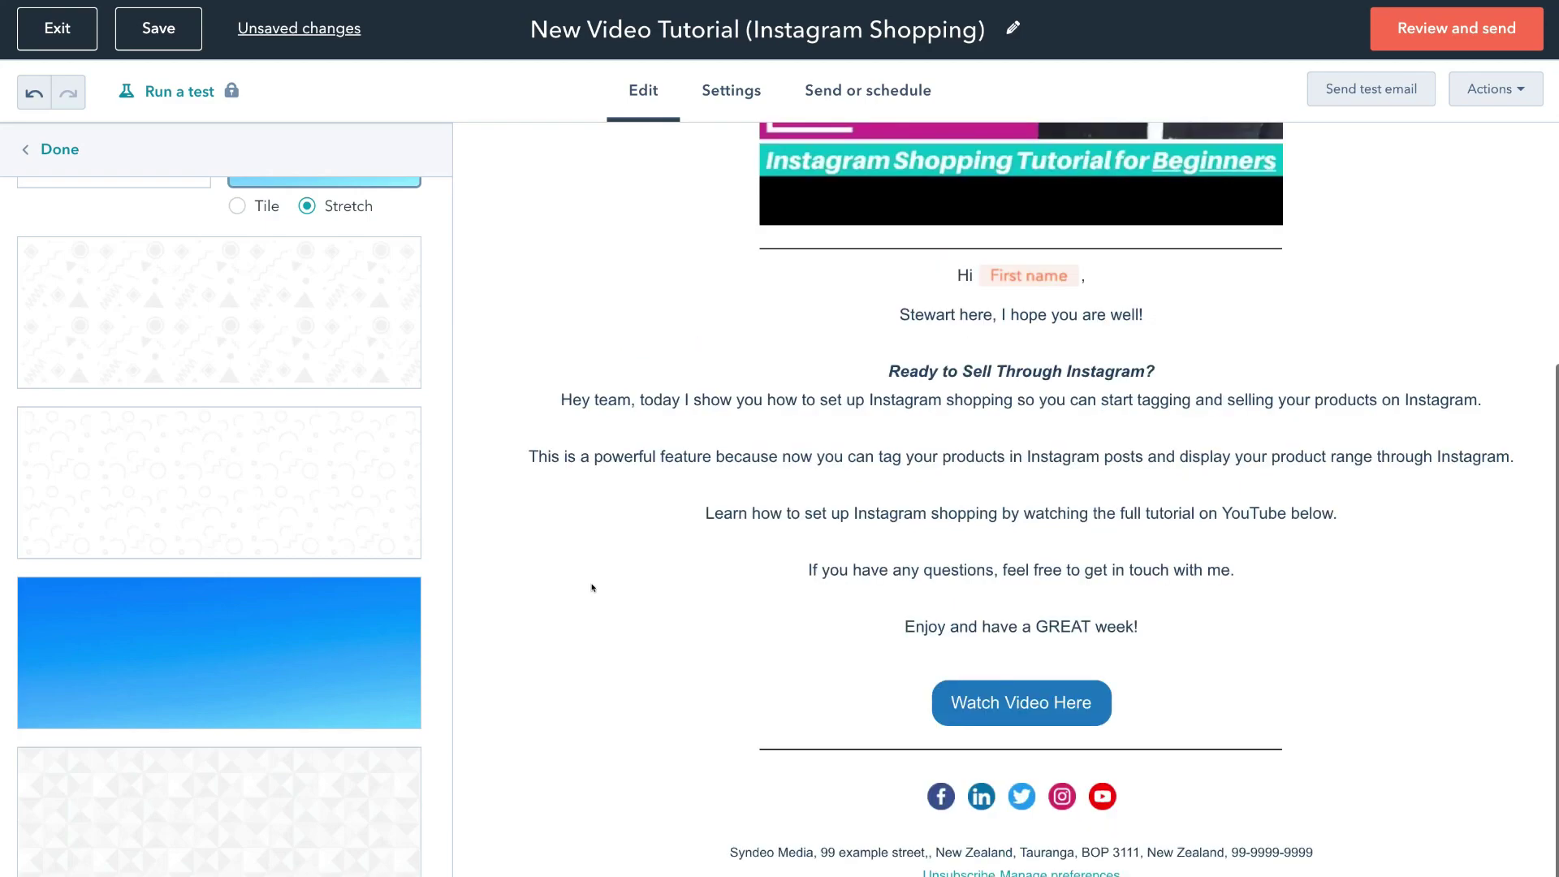
scroll(591, 586, "down", 5)
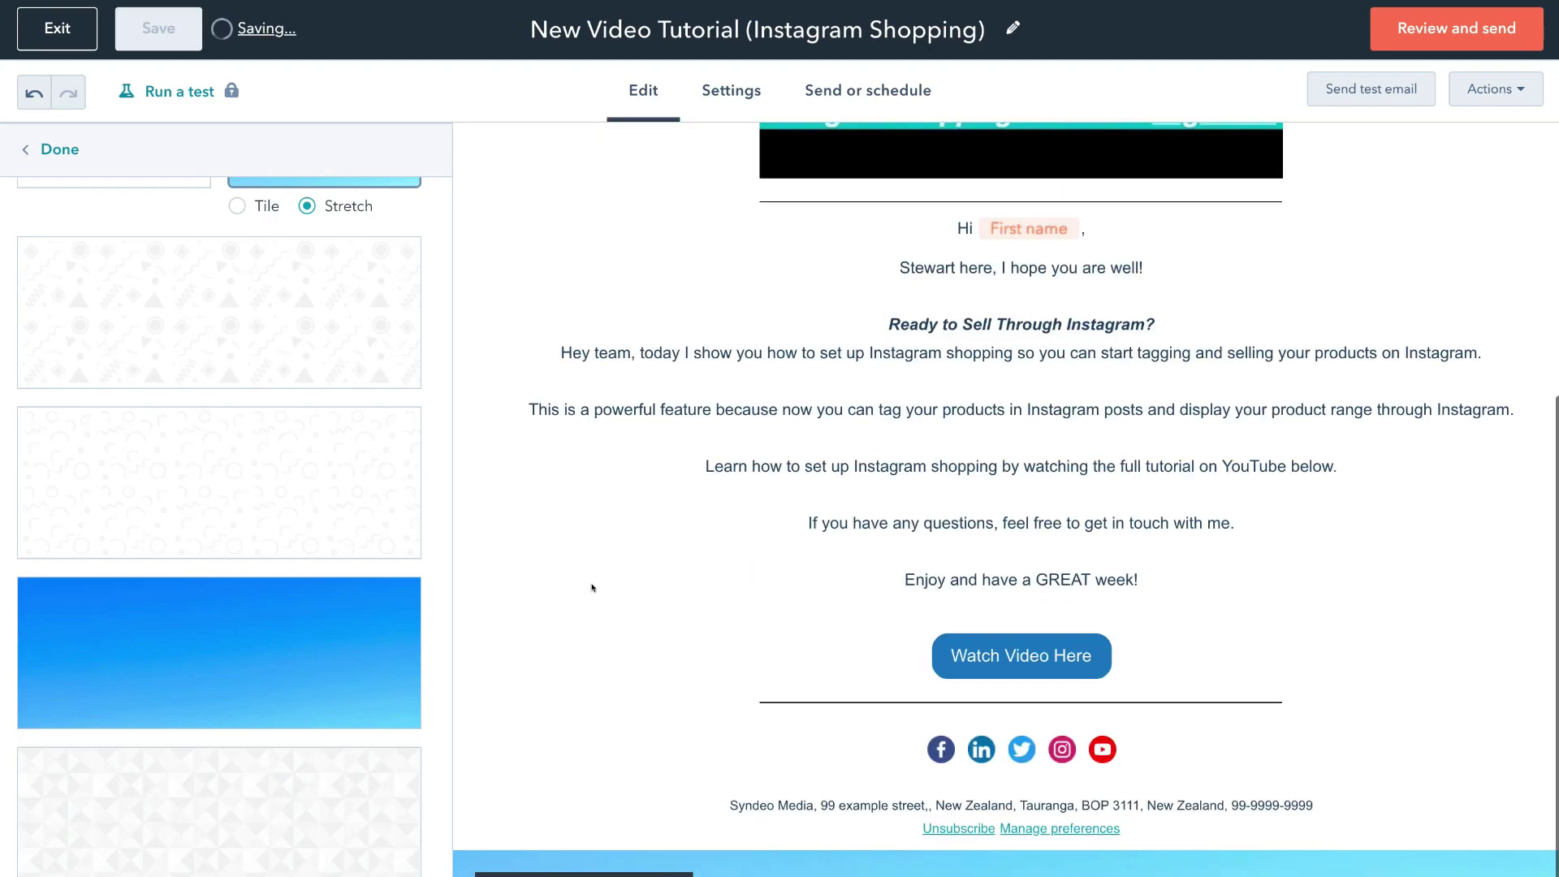
- Apply the light grey triangle pattern as the email's tiled background, finish the selection, and review the email
left_click(313, 750)
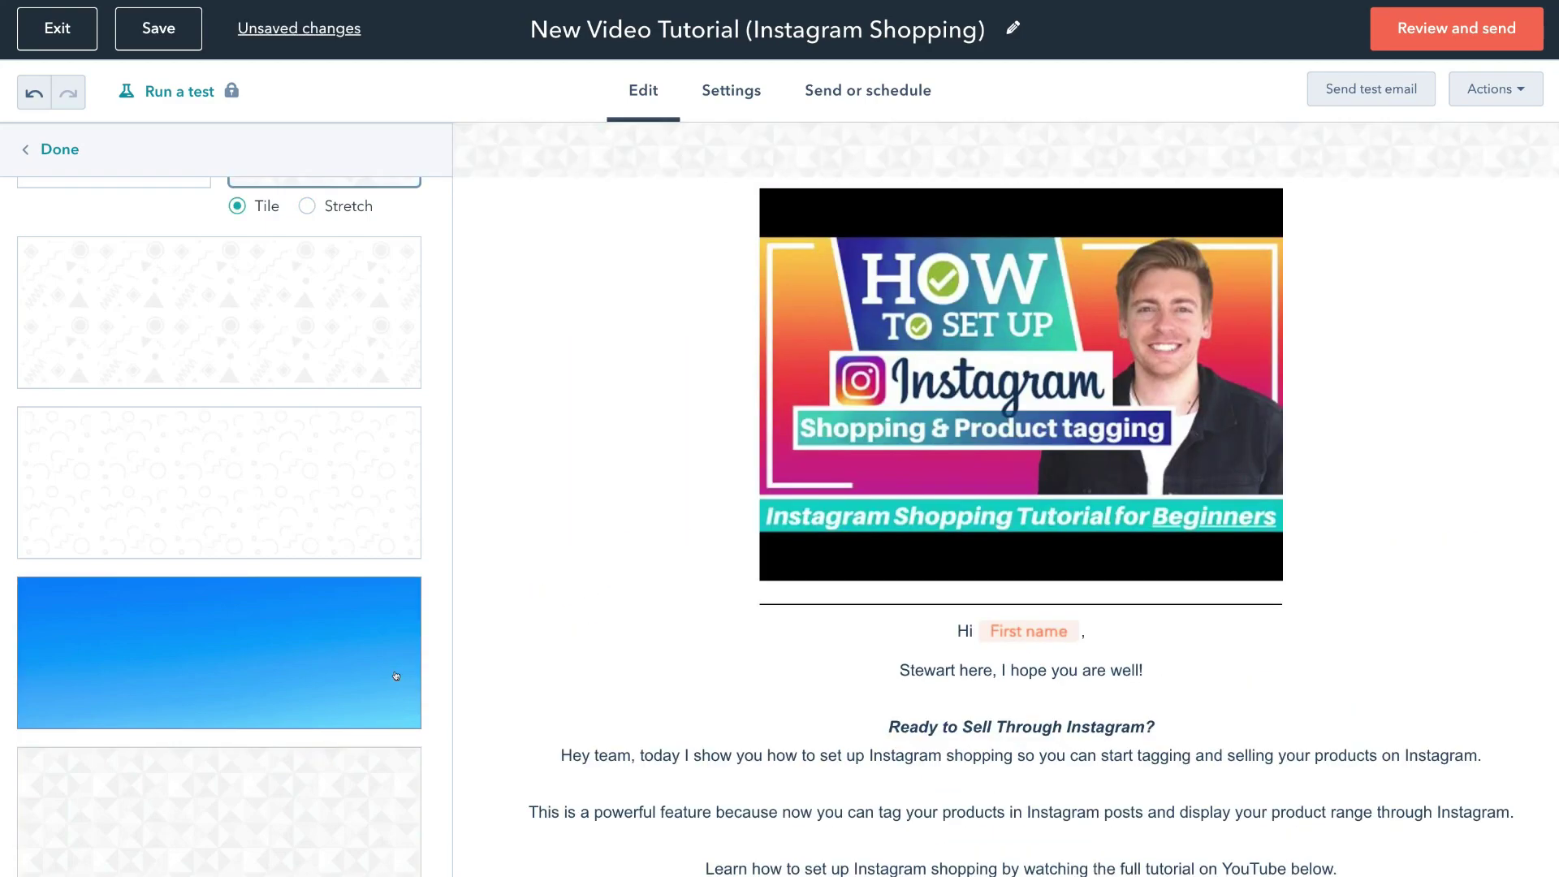
scroll(515, 581, "down", 5)
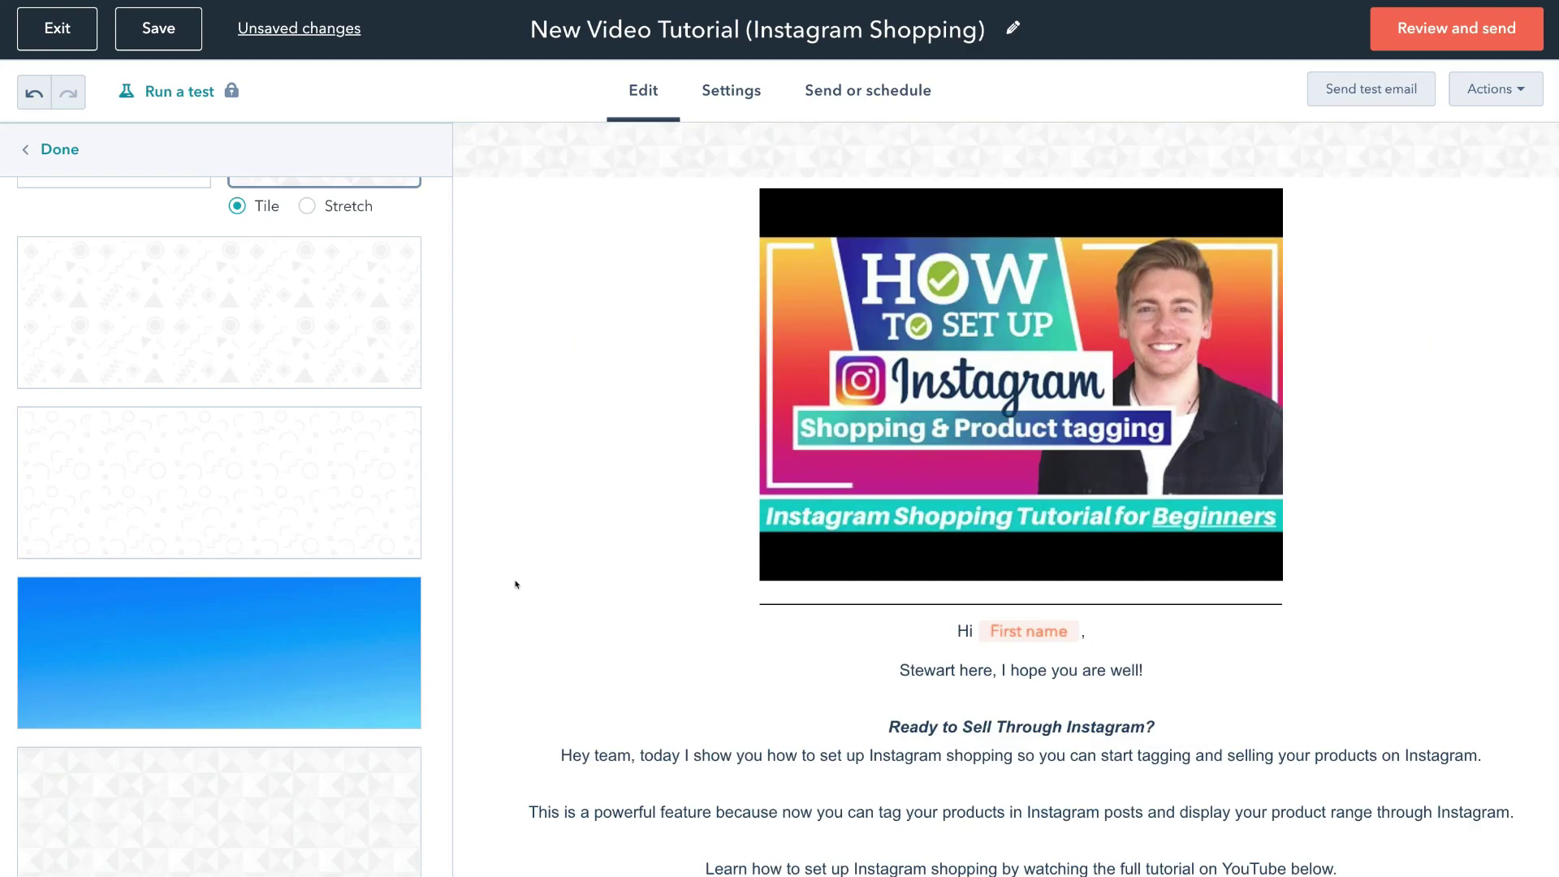
scroll(285, 498, "up", 4)
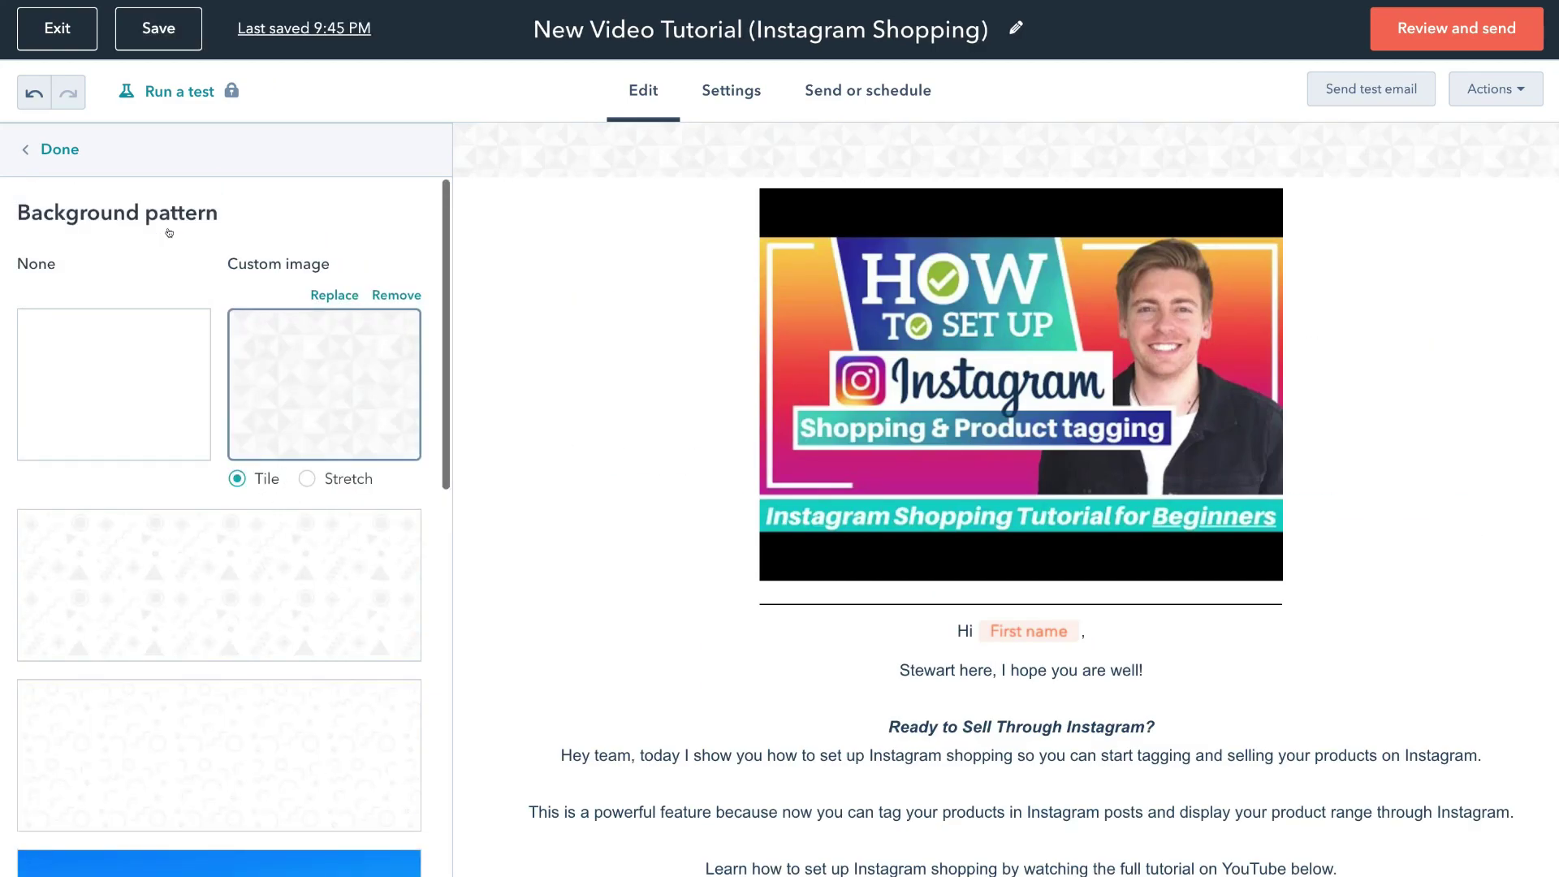
left_click(59, 148)
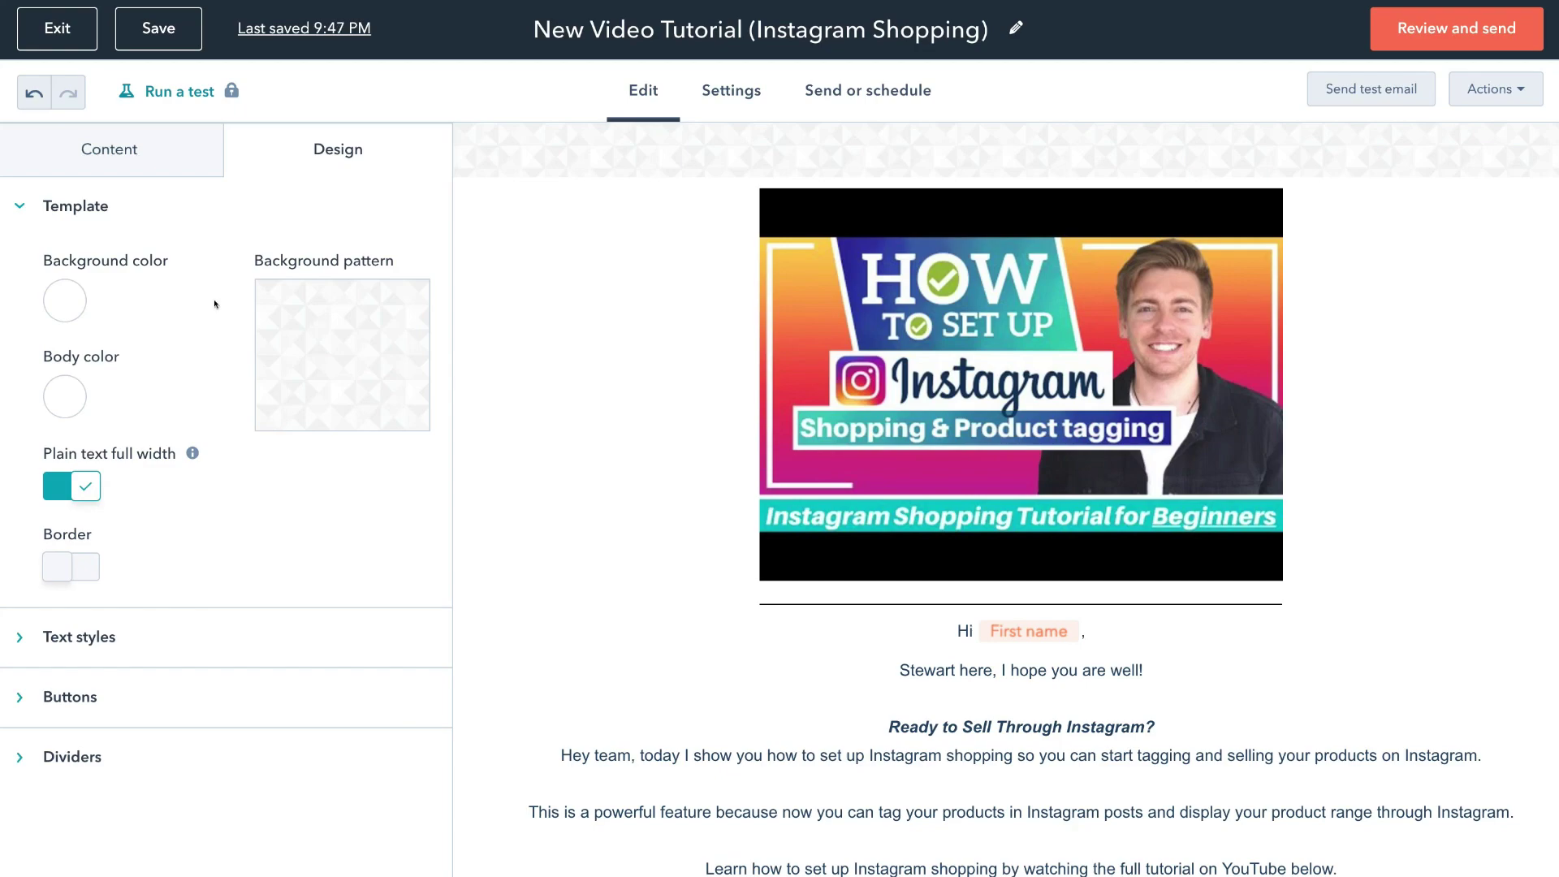
scroll(592, 485, "down", 5)
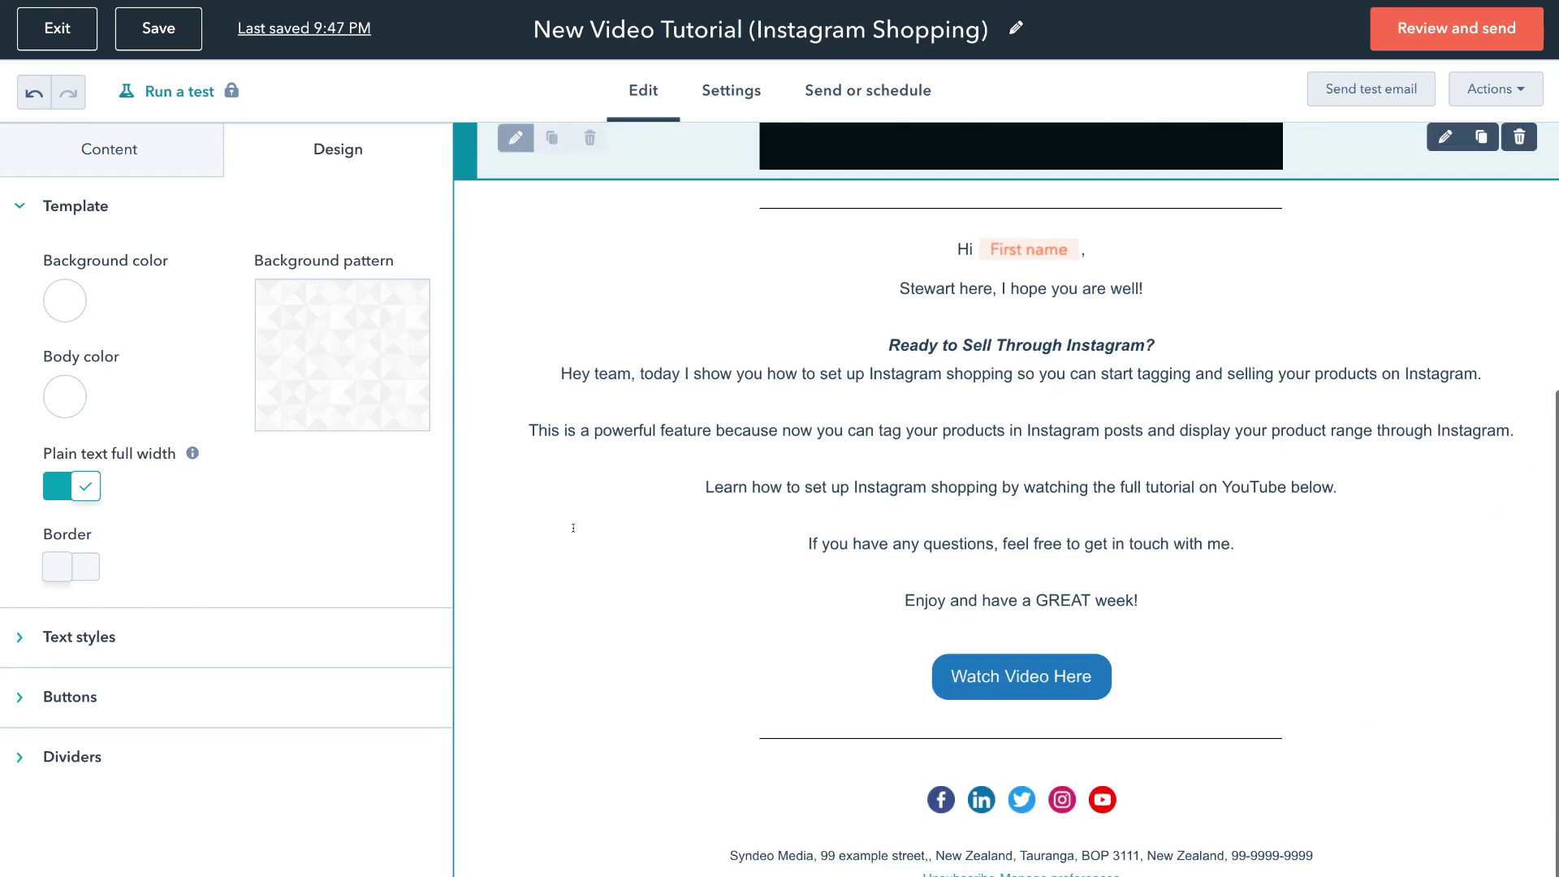
- Turn off plain text full width mode for the email template and review the padded layout down to the footer
scroll(592, 484, "up", 5)
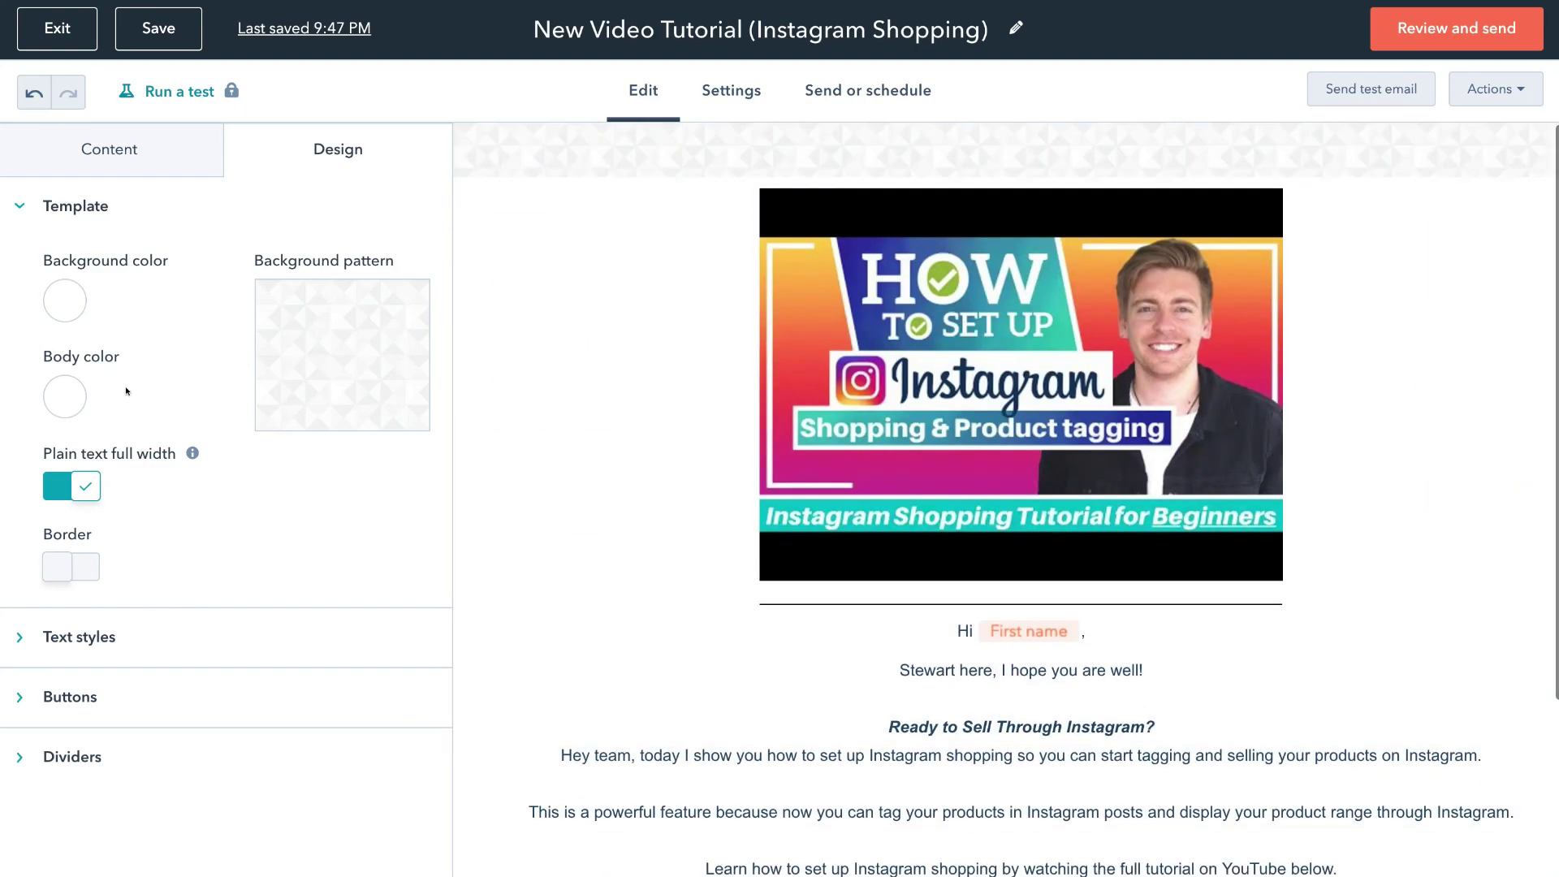
left_click(79, 486)
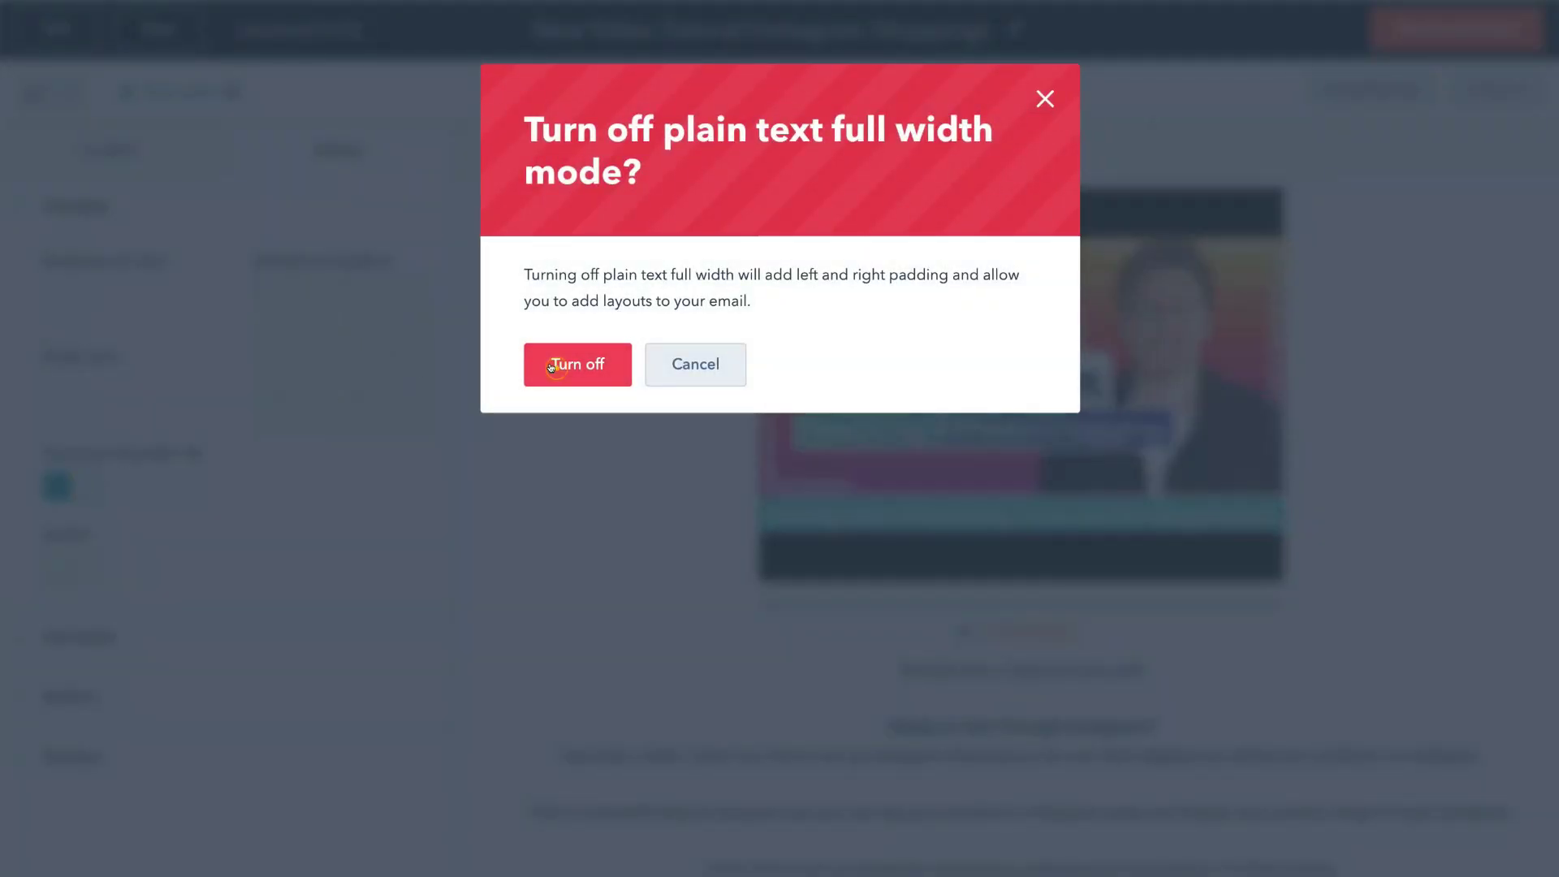
left_click(551, 366)
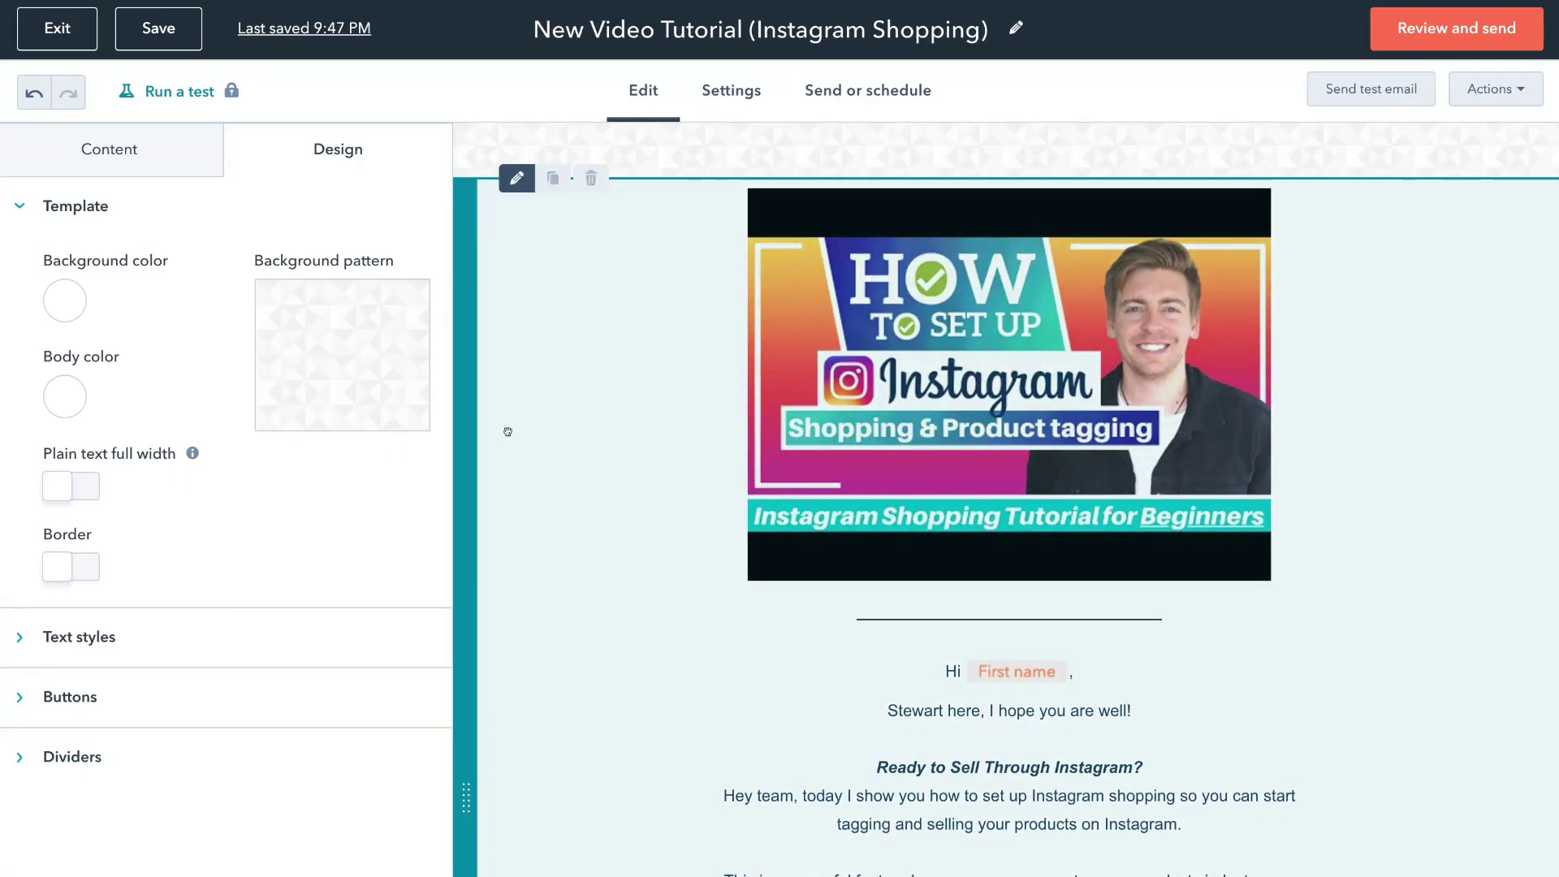
scroll(610, 467, "down", 3)
scroll(611, 467, "down", 3)
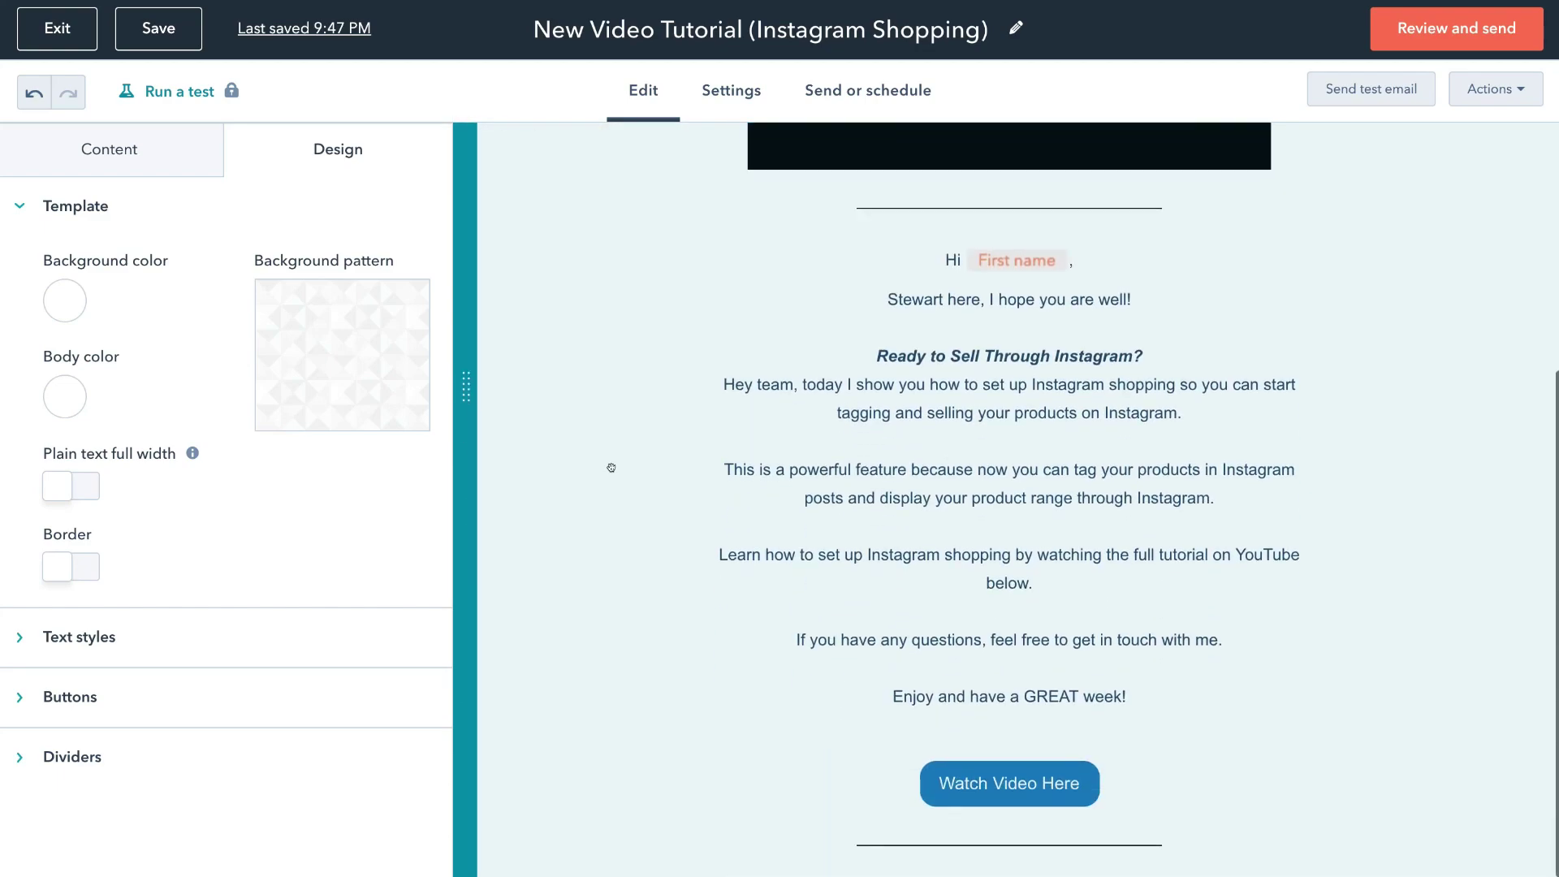
scroll(532, 390, "up", 10)
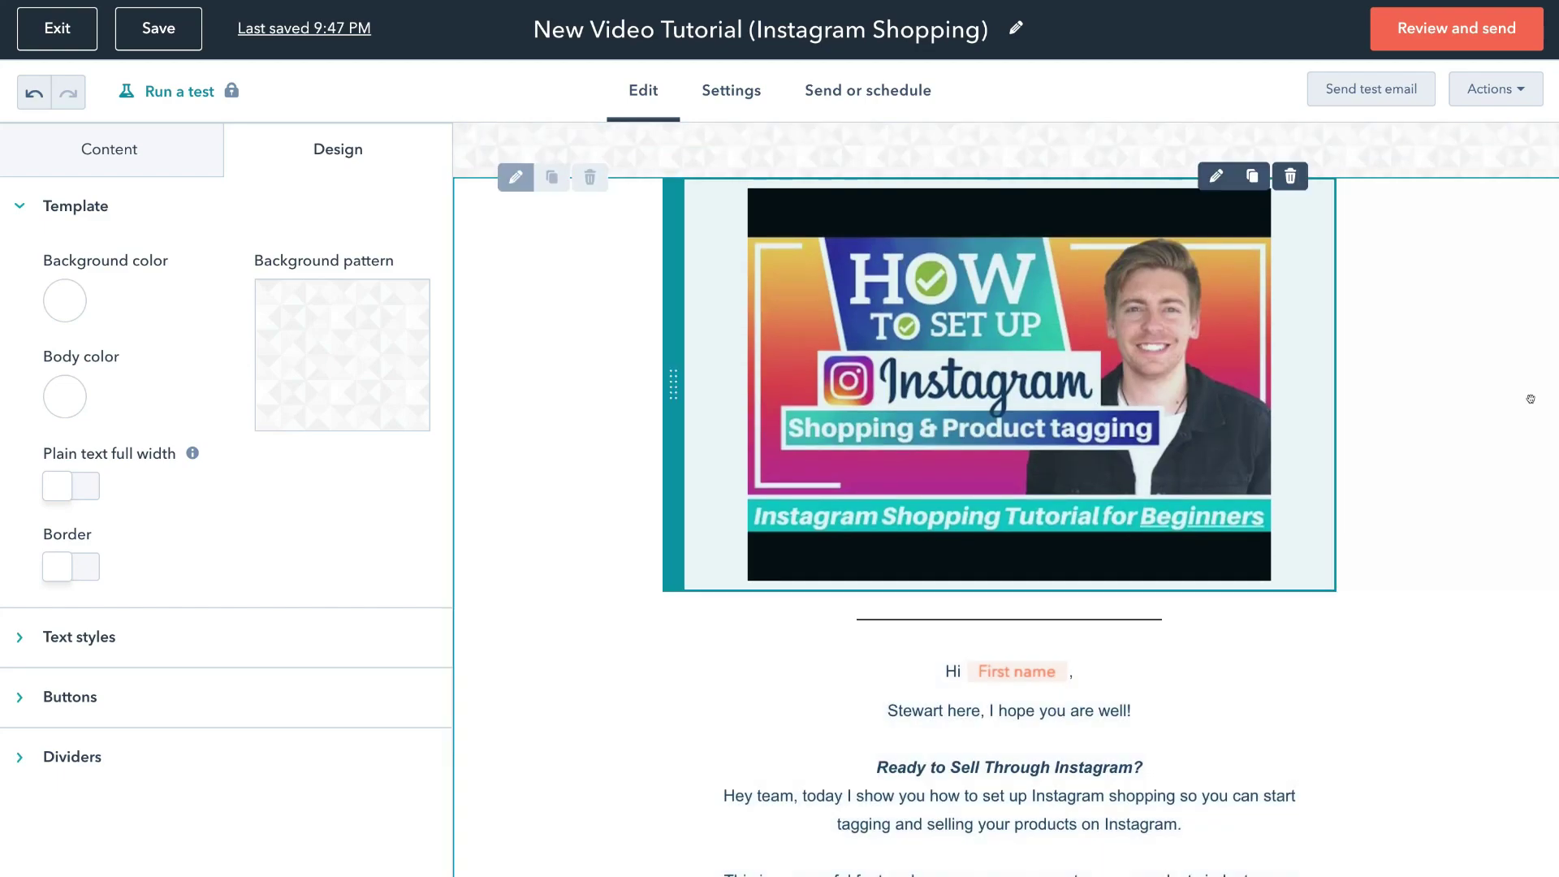
scroll(1522, 399, "down", 7)
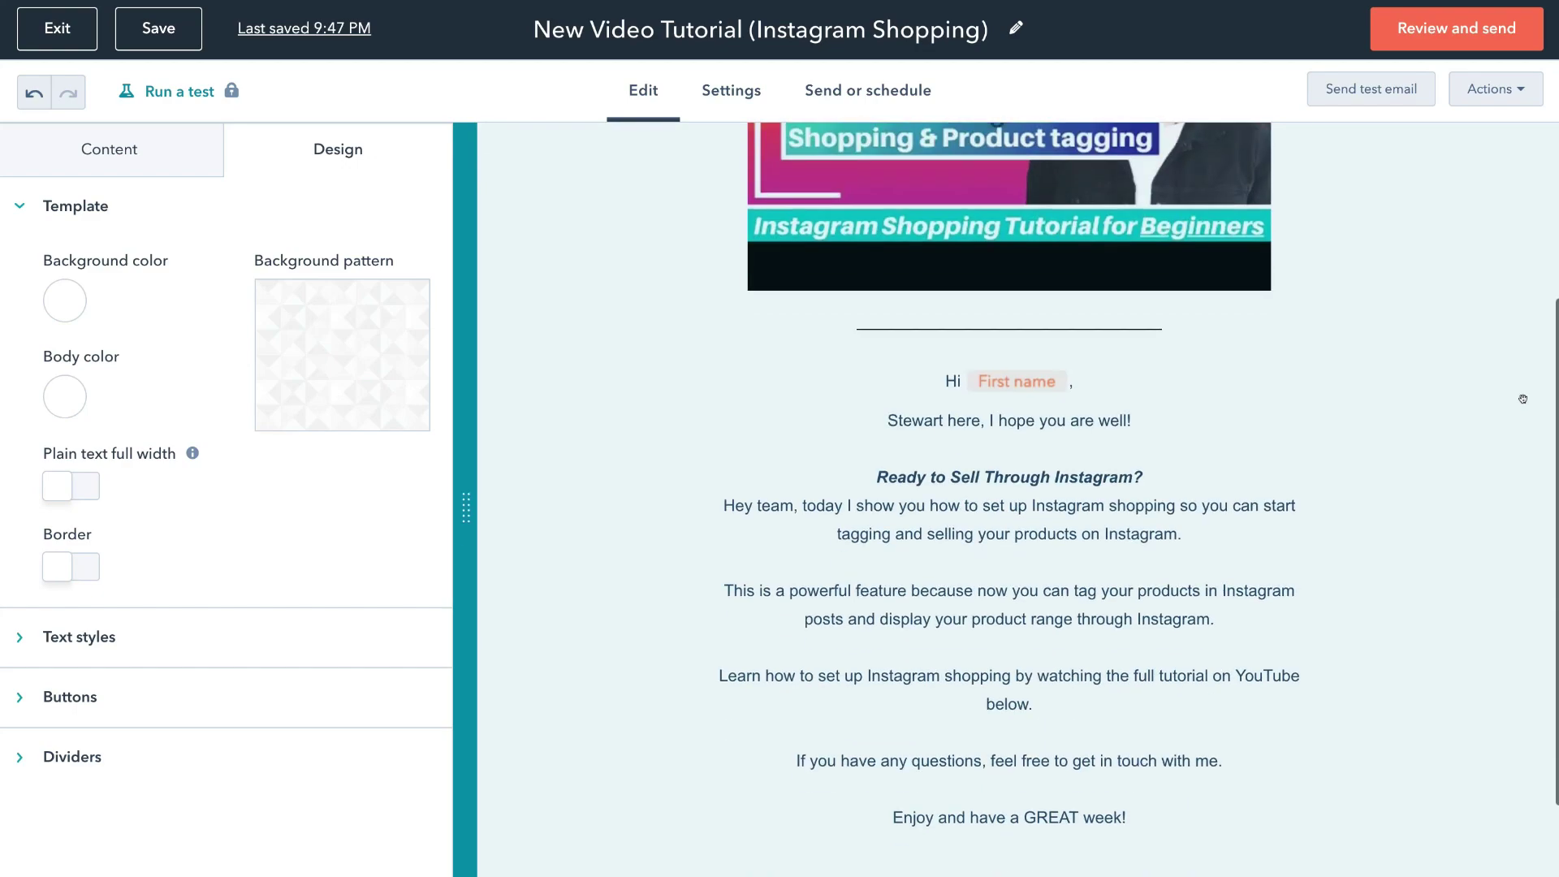
scroll(989, 855, "up", 1)
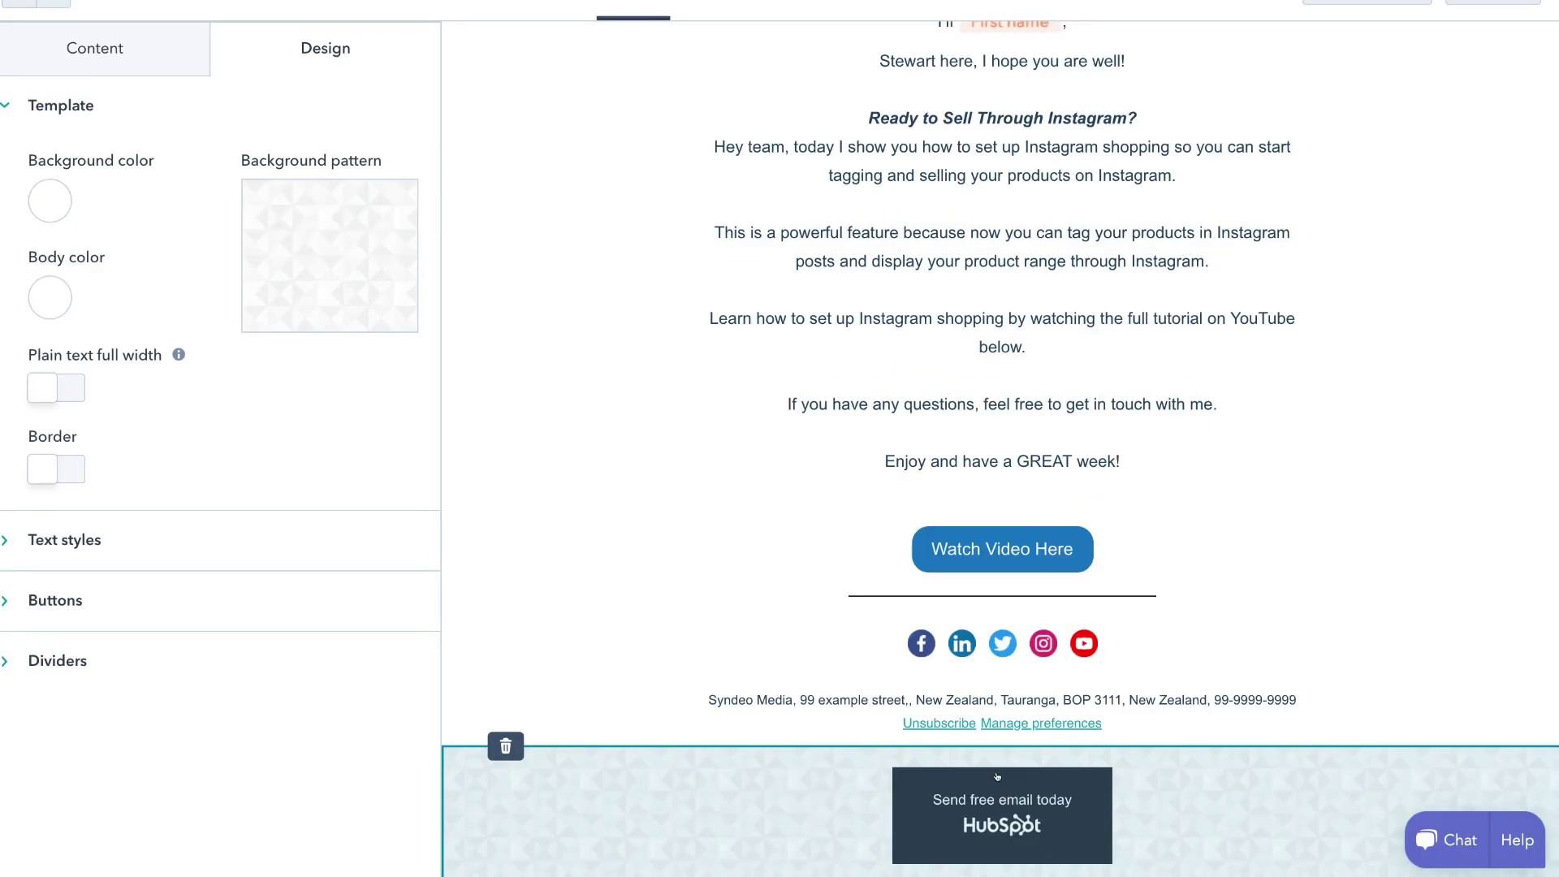
scroll(1030, 825, "up", 7)
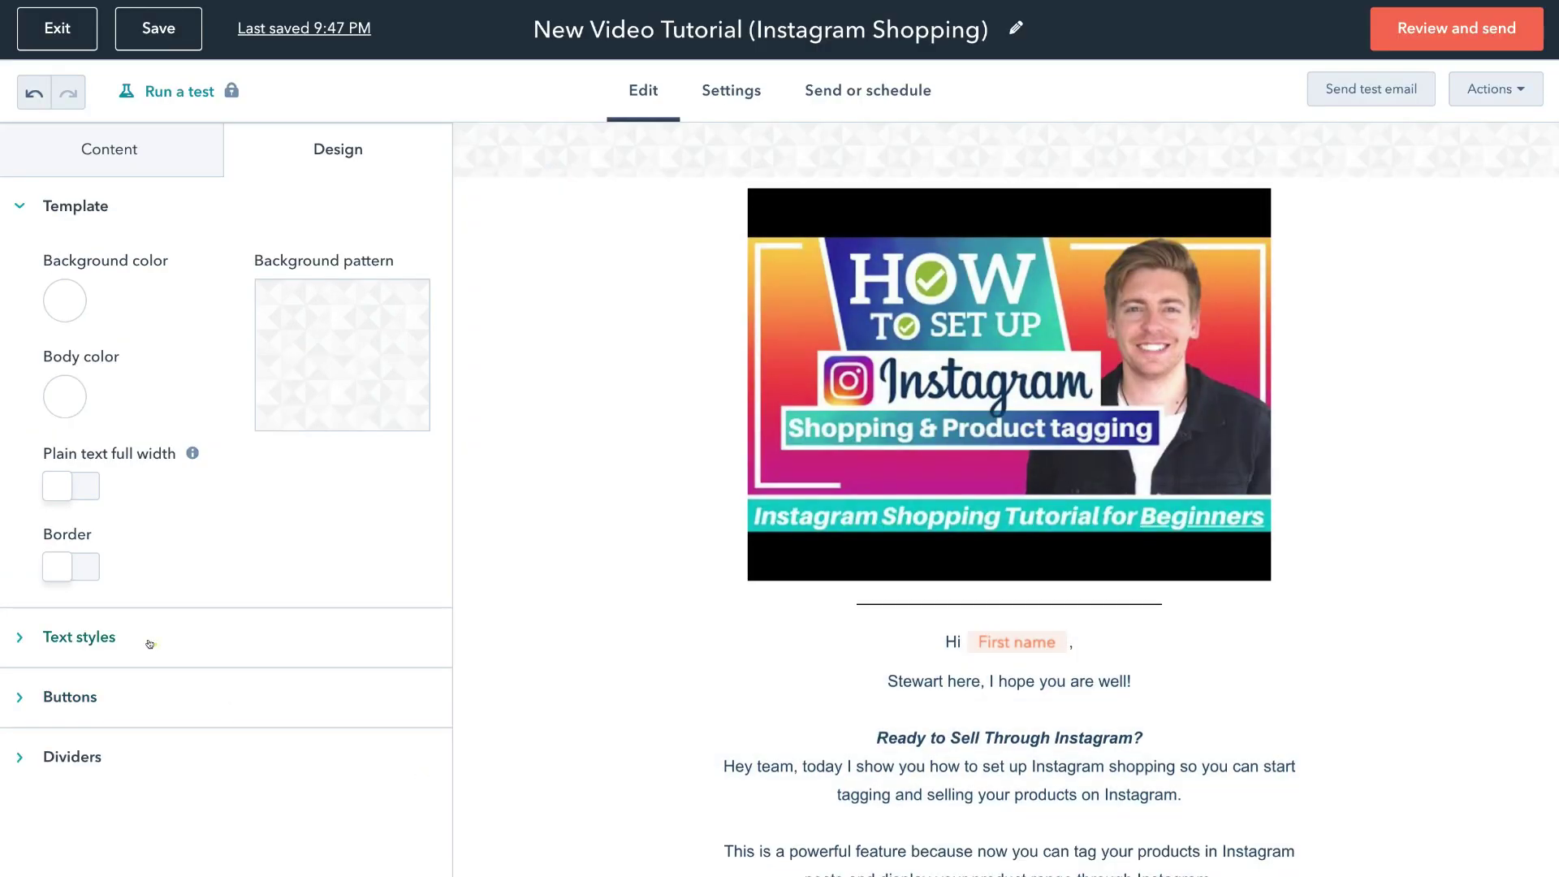
- Examine the text style, button and divider options in the email's design settings
left_click(150, 644)
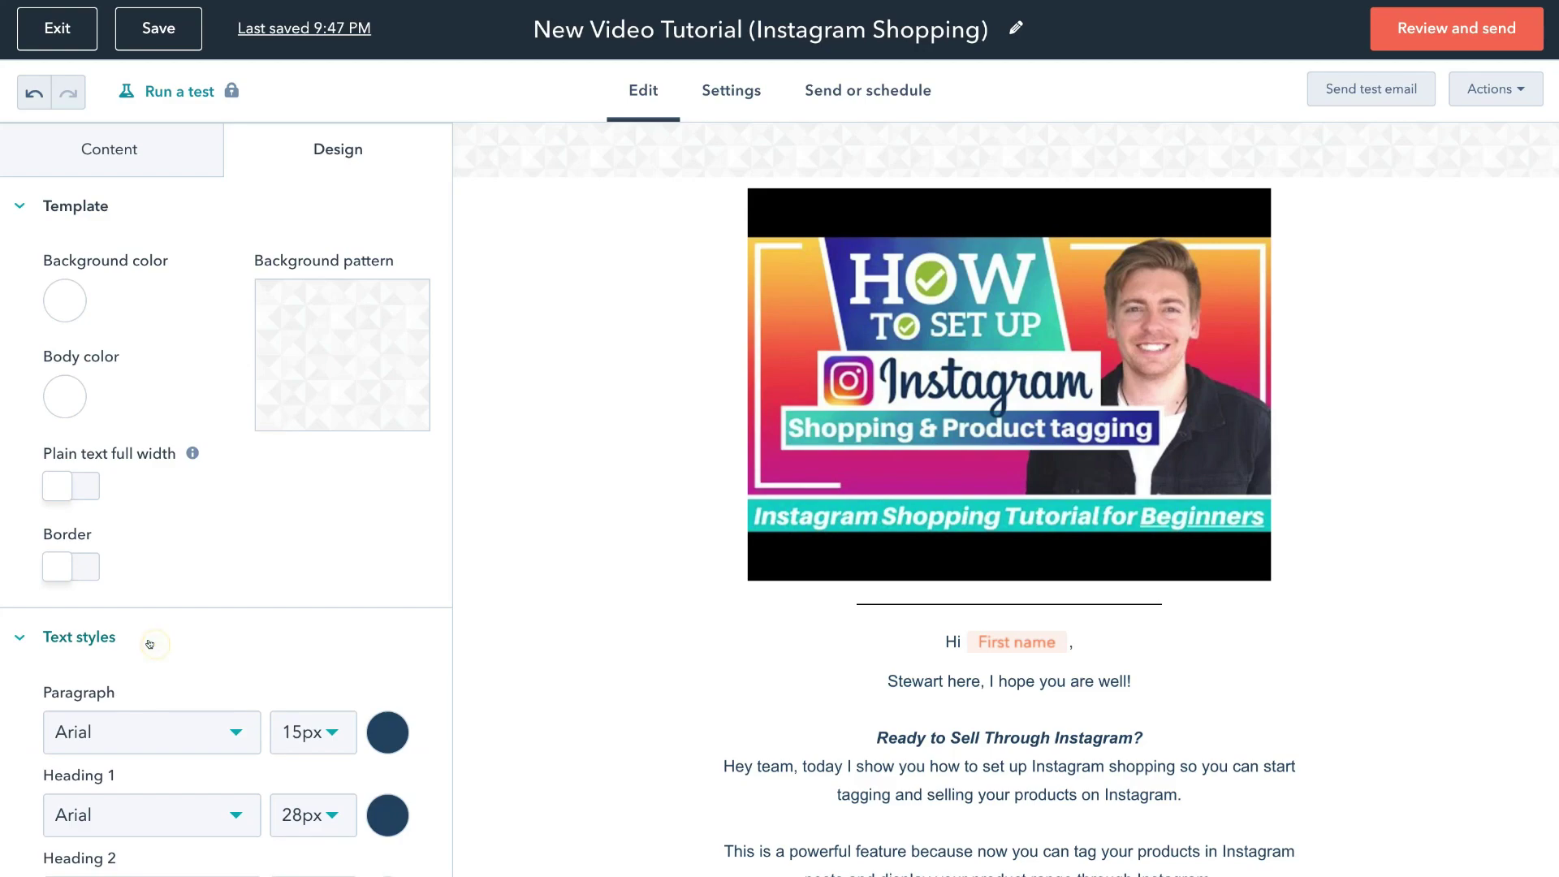
scroll(149, 644, "down", 3)
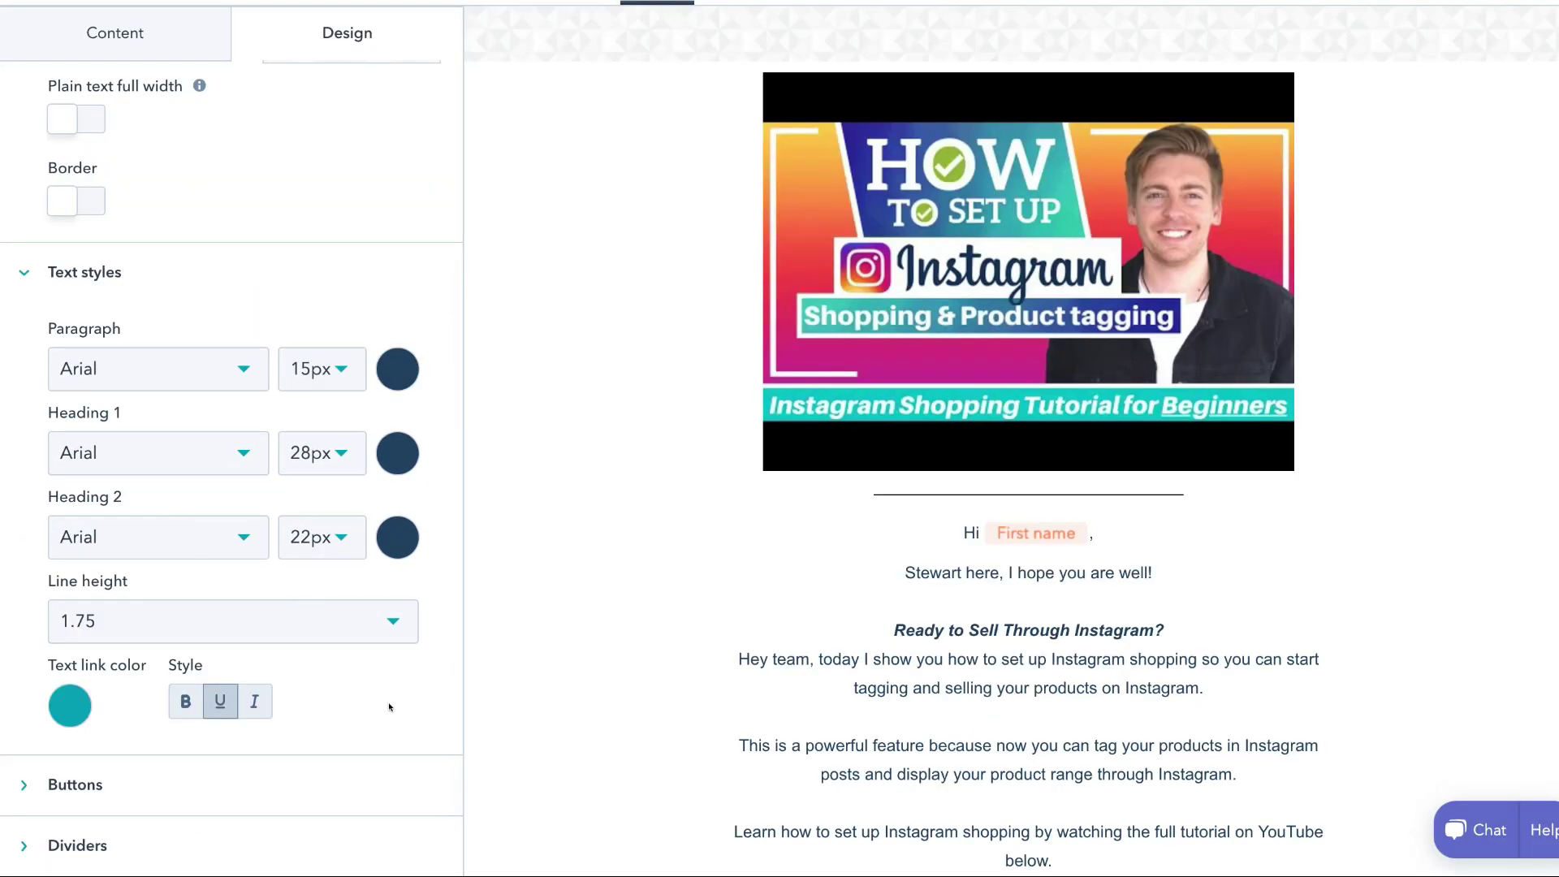
left_click(134, 778)
scroll(134, 778, "down", 3)
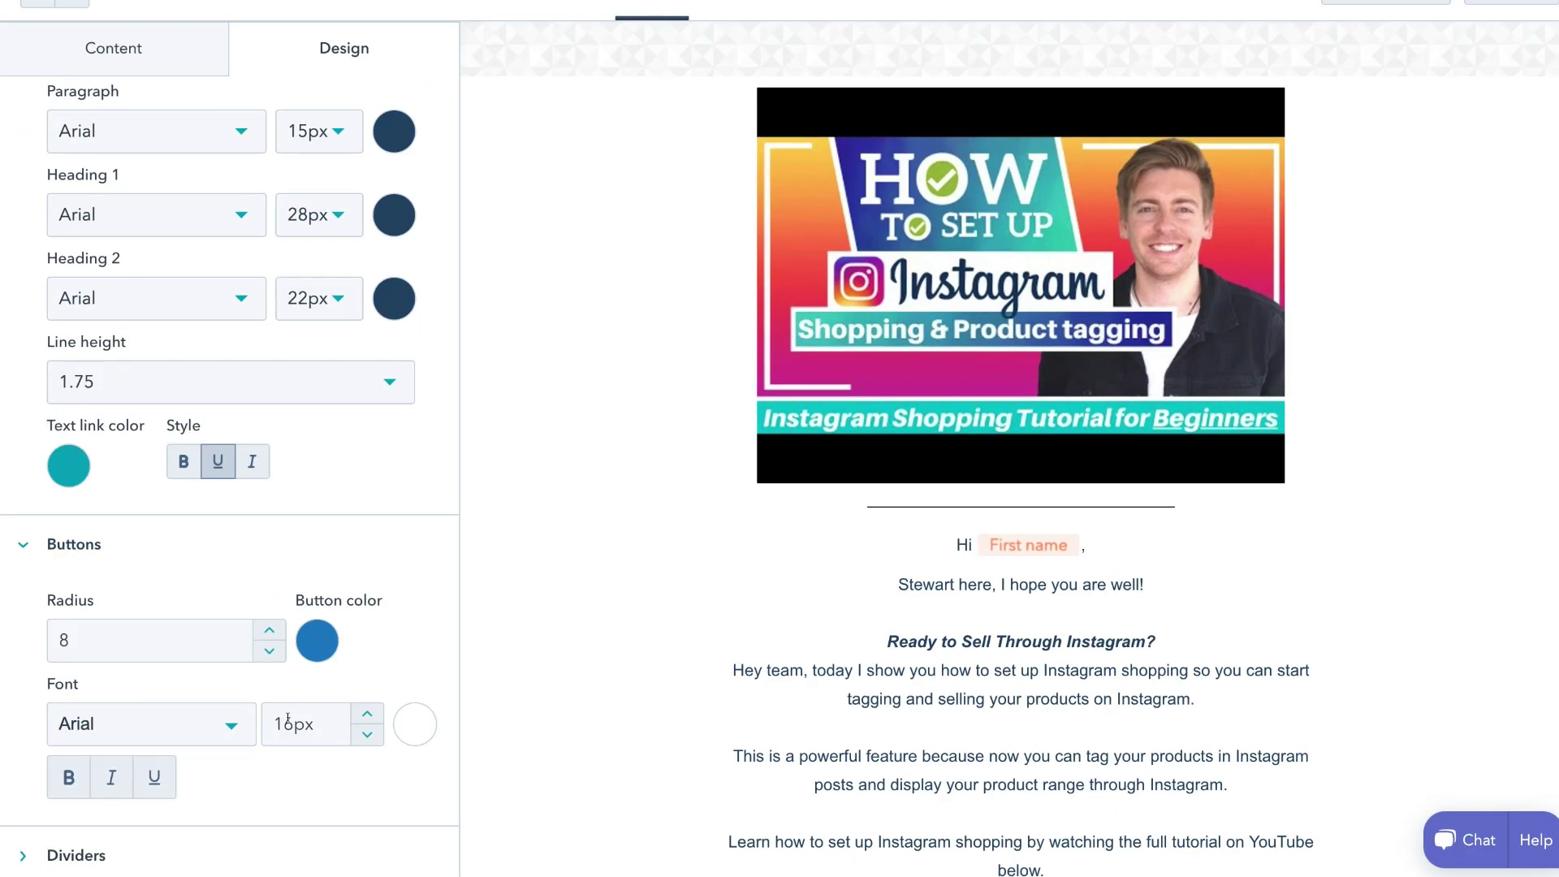
scroll(611, 588, "down", 6)
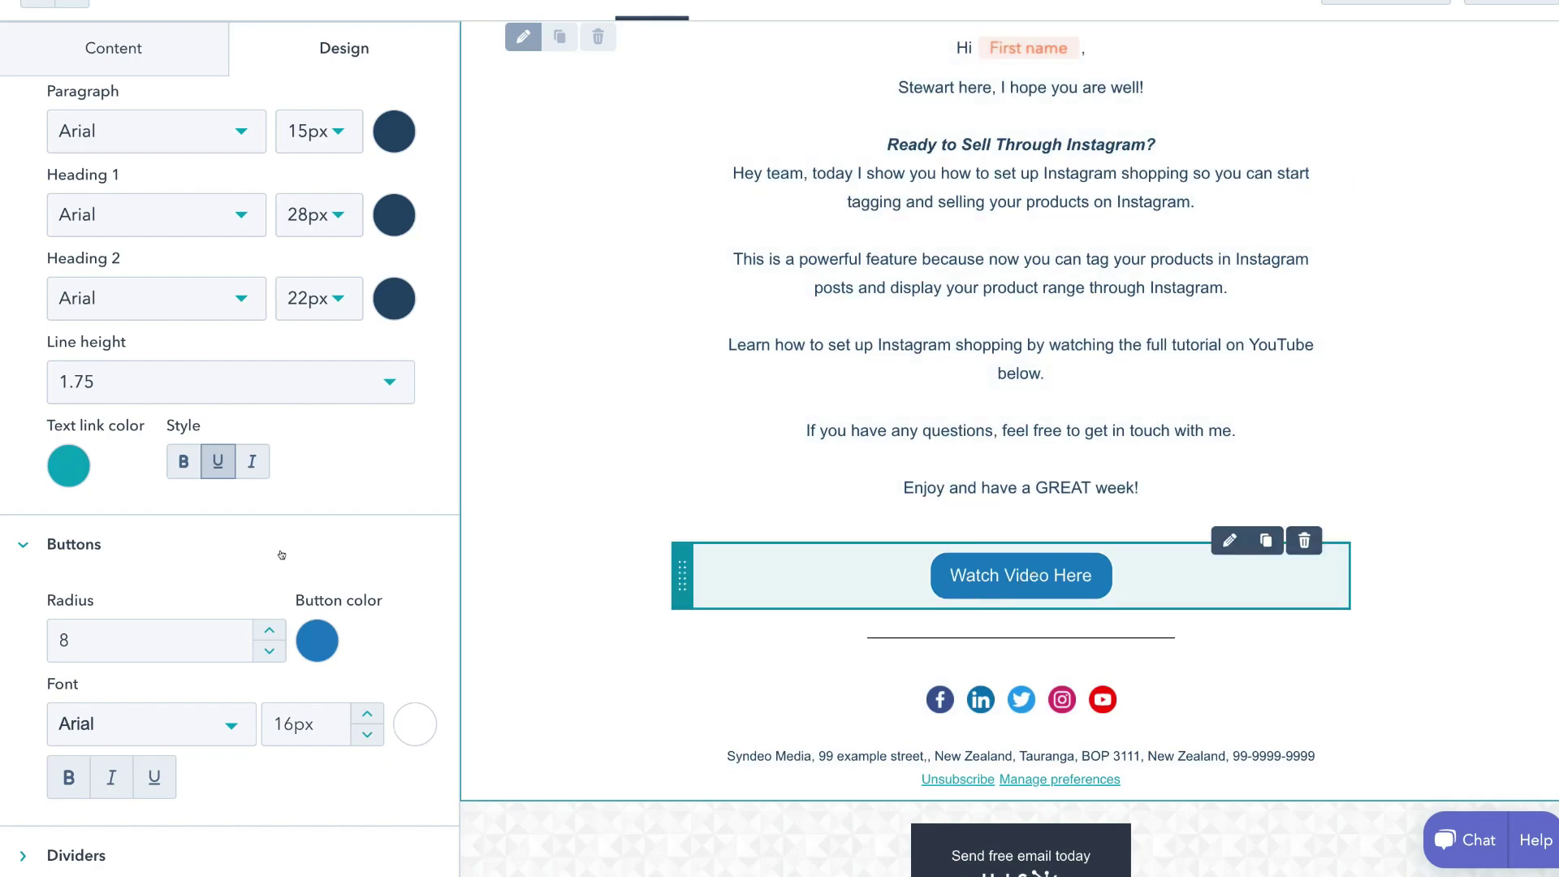
left_click(81, 846)
scroll(85, 845, "down", 3)
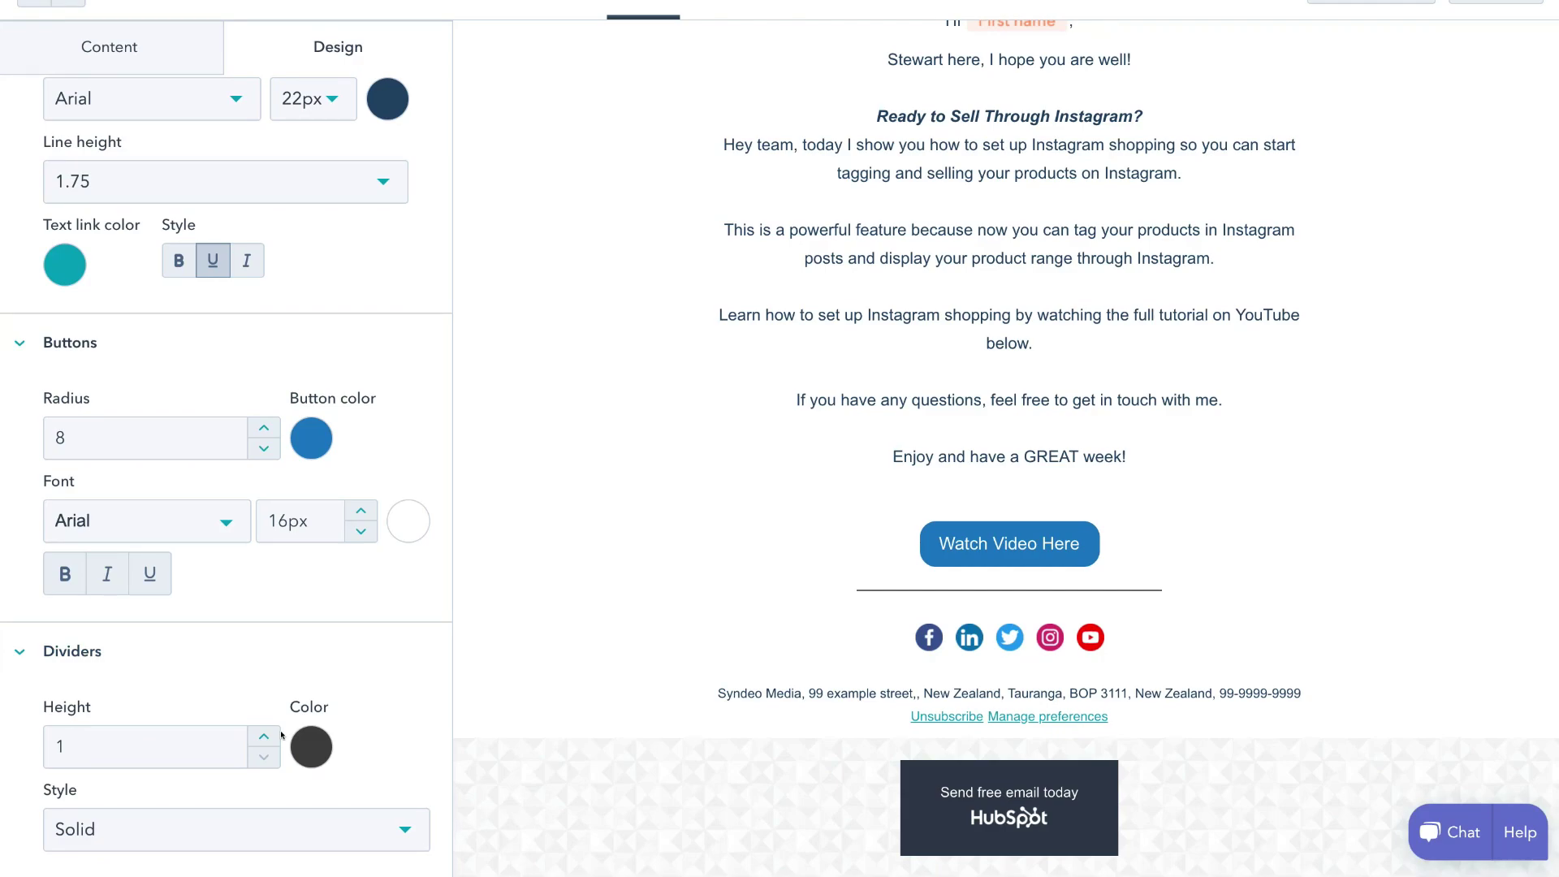
scroll(244, 569, "up", 8)
scroll(739, 459, "up", 7)
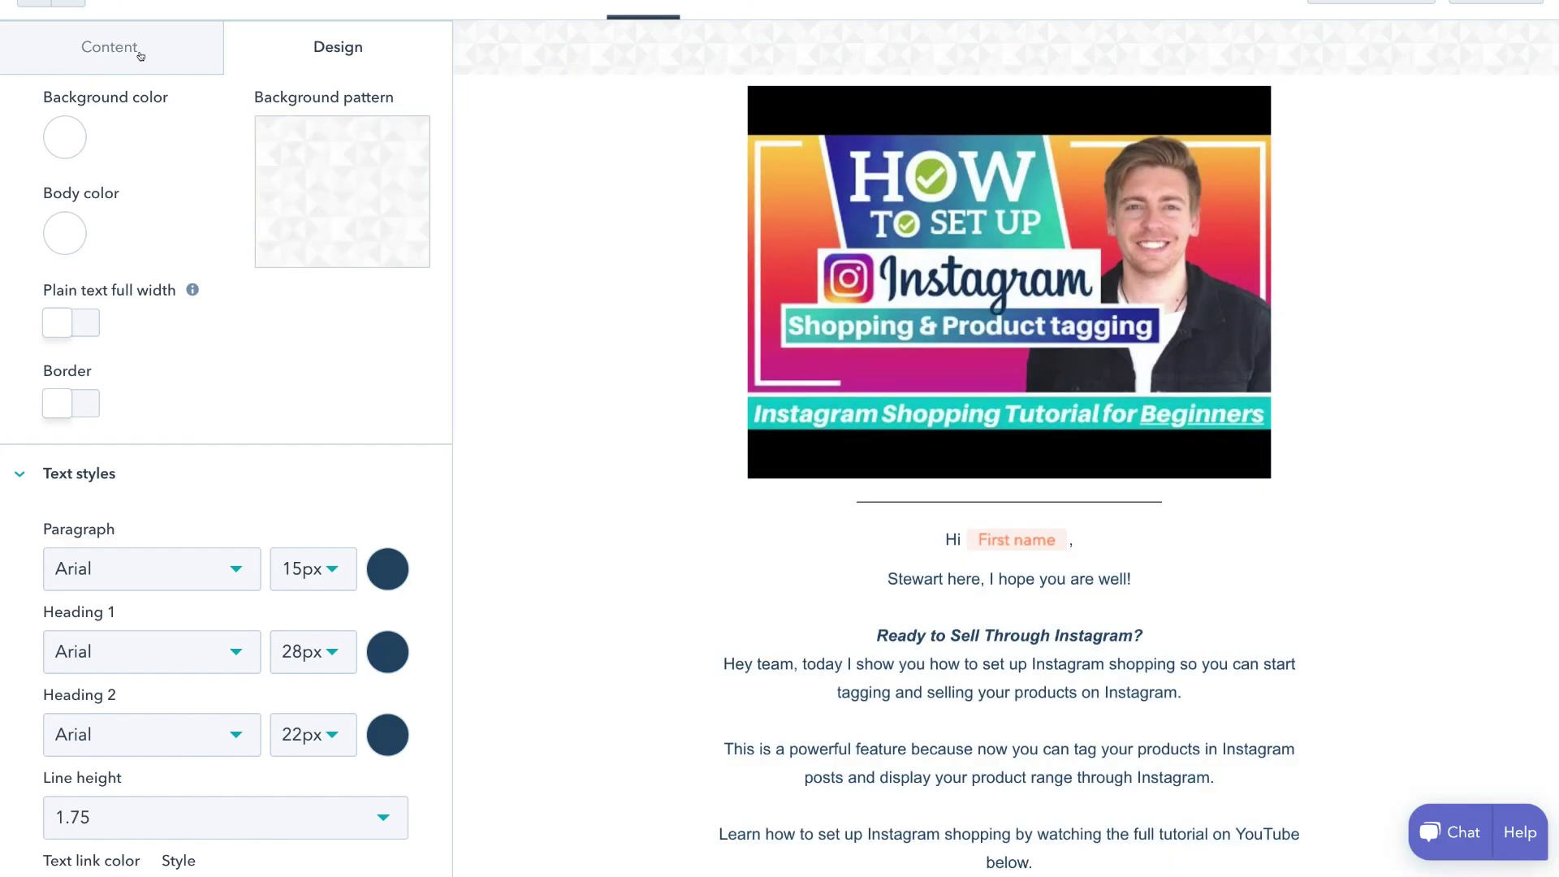
- Add a three-column layout above the video thumbnail and place an image block in its first column
left_click(138, 51)
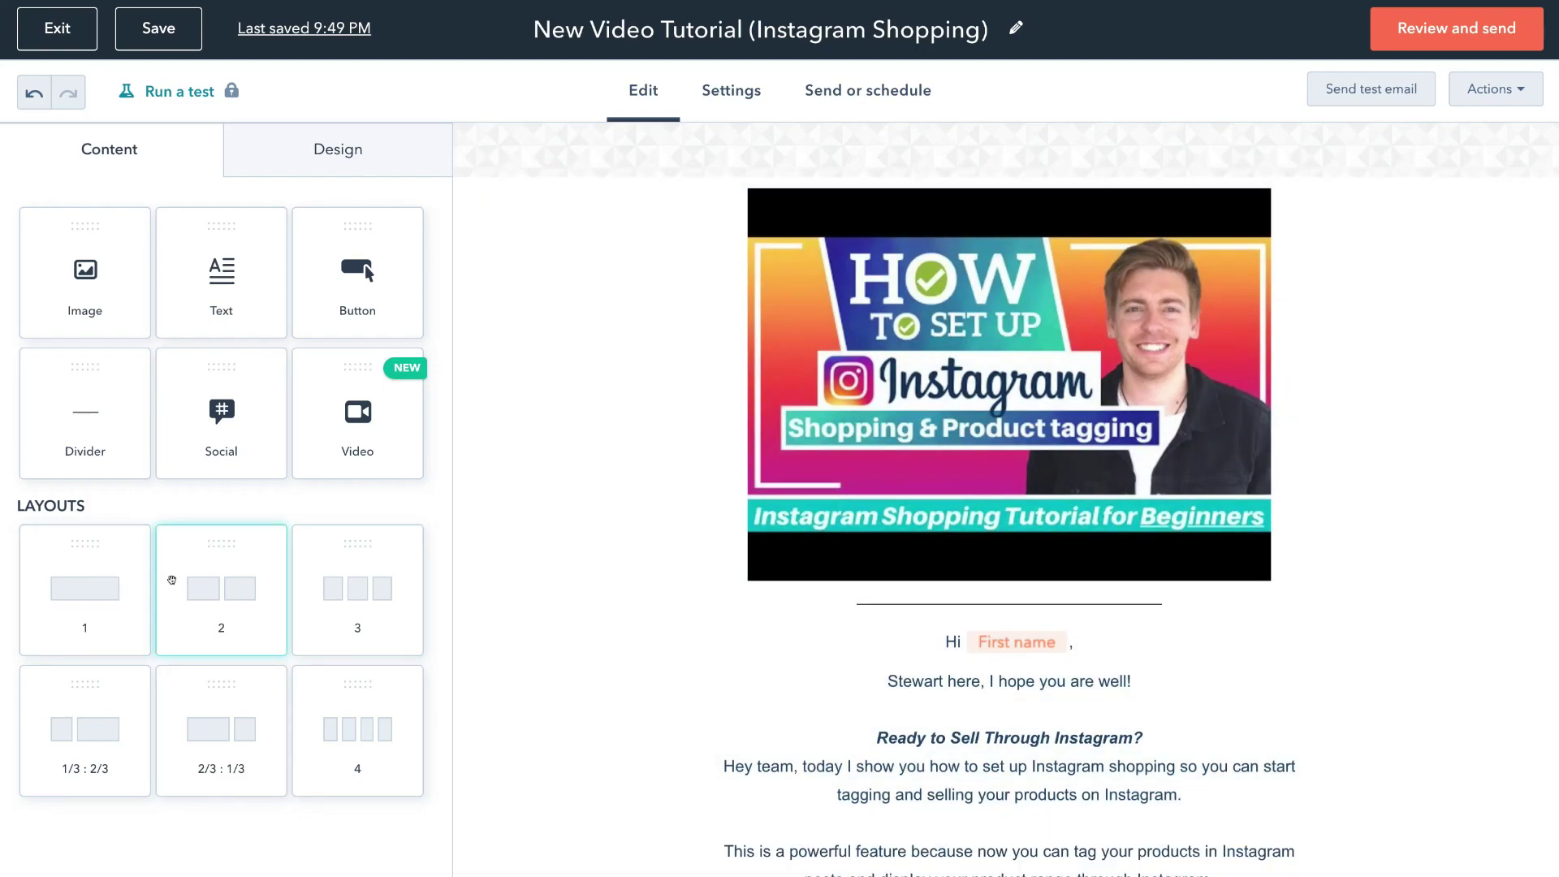
left_click_drag(323, 574, 974, 185)
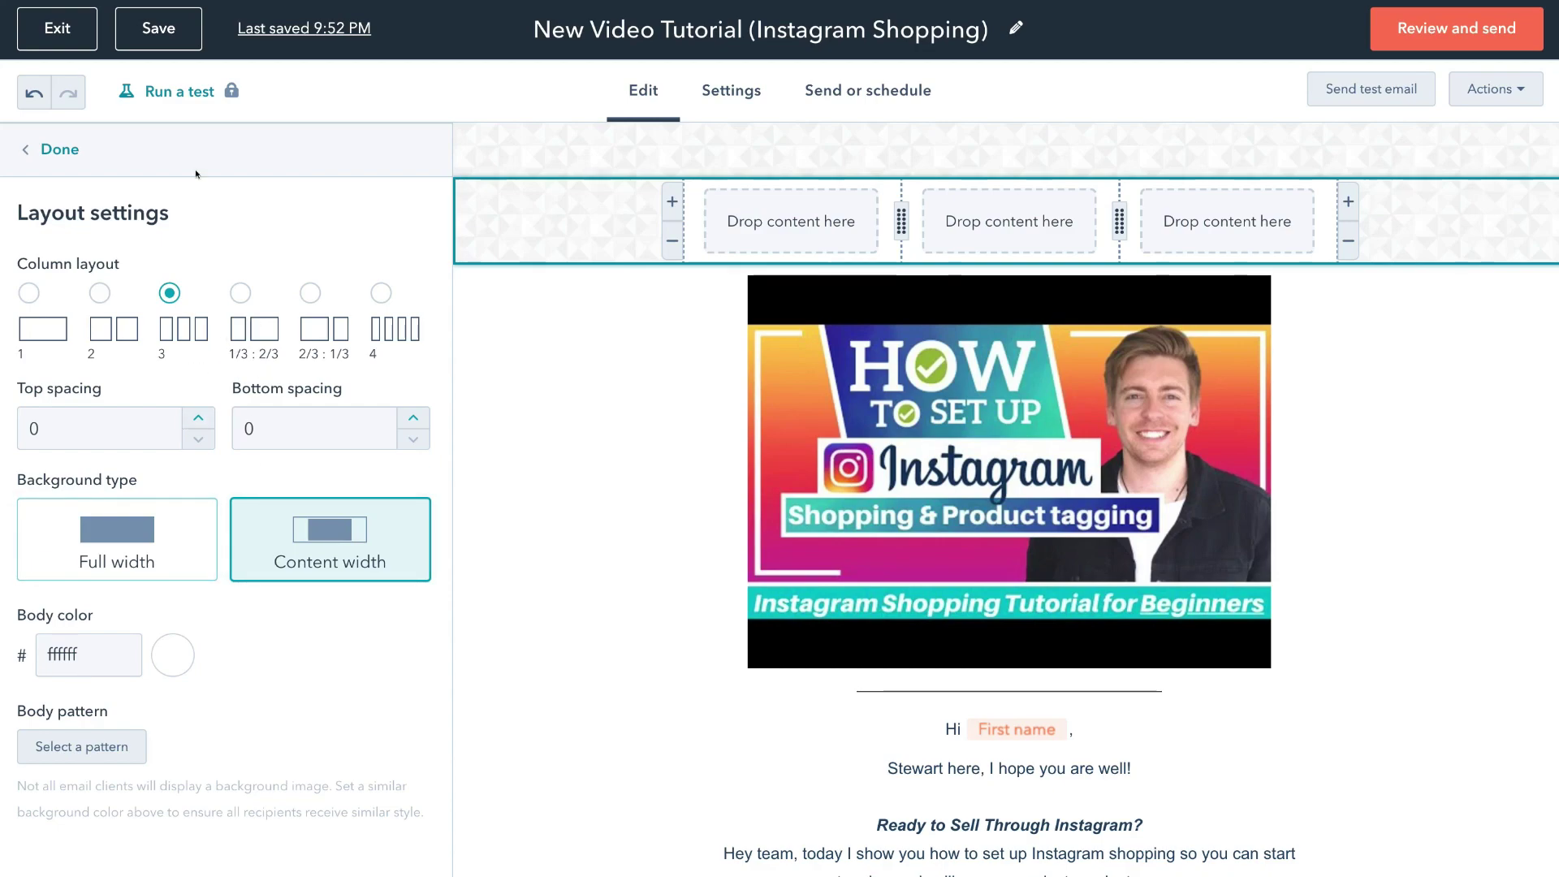
left_click(23, 154)
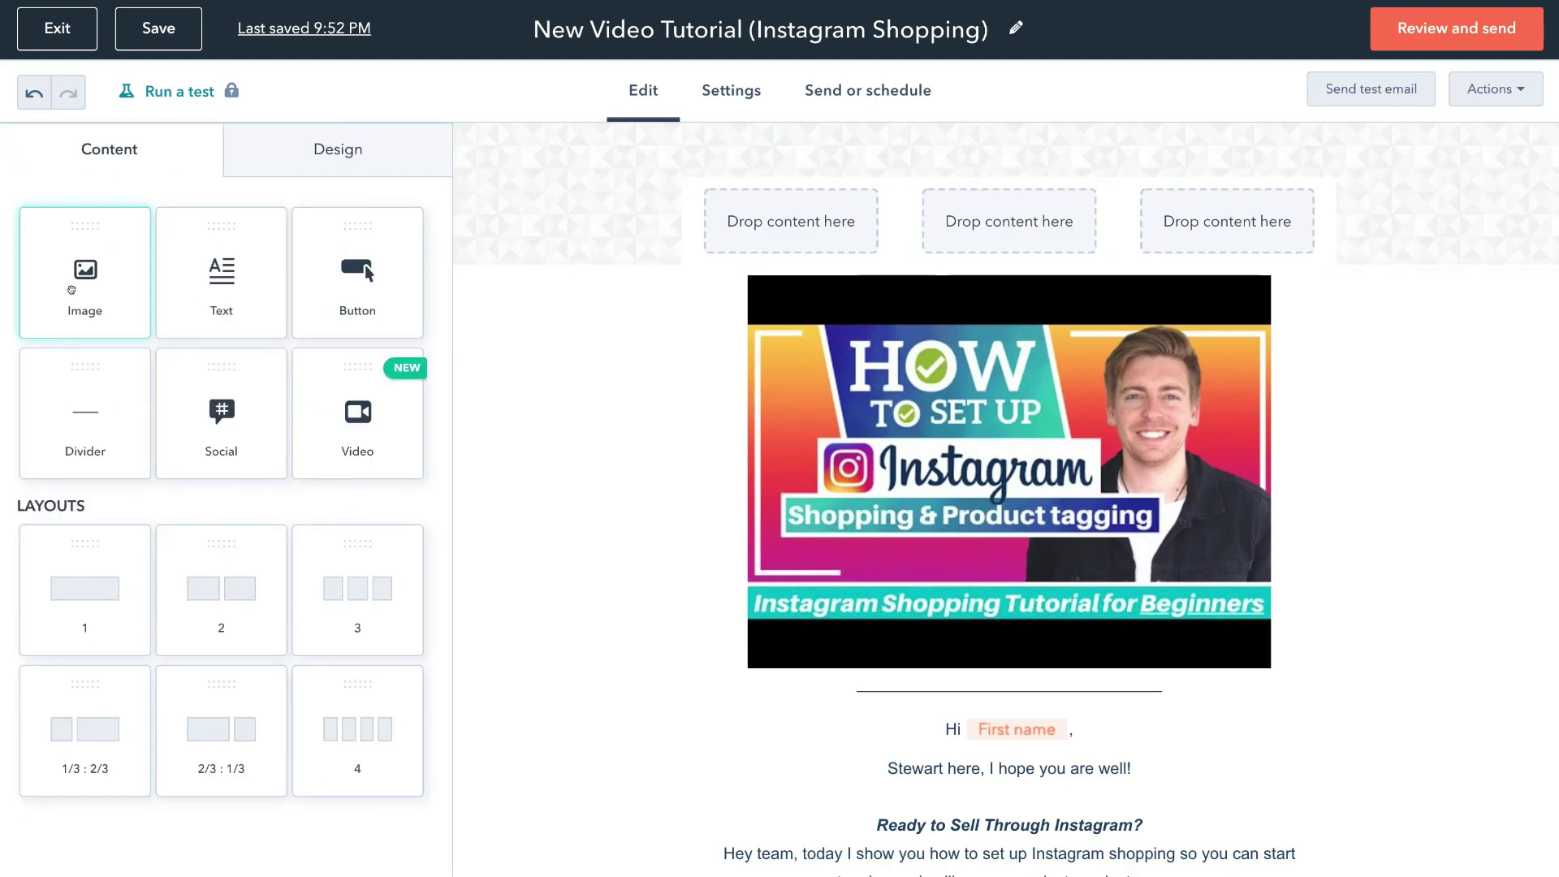
left_click_drag(85, 276, 89, 299)
left_click_drag(567, 235, 793, 224)
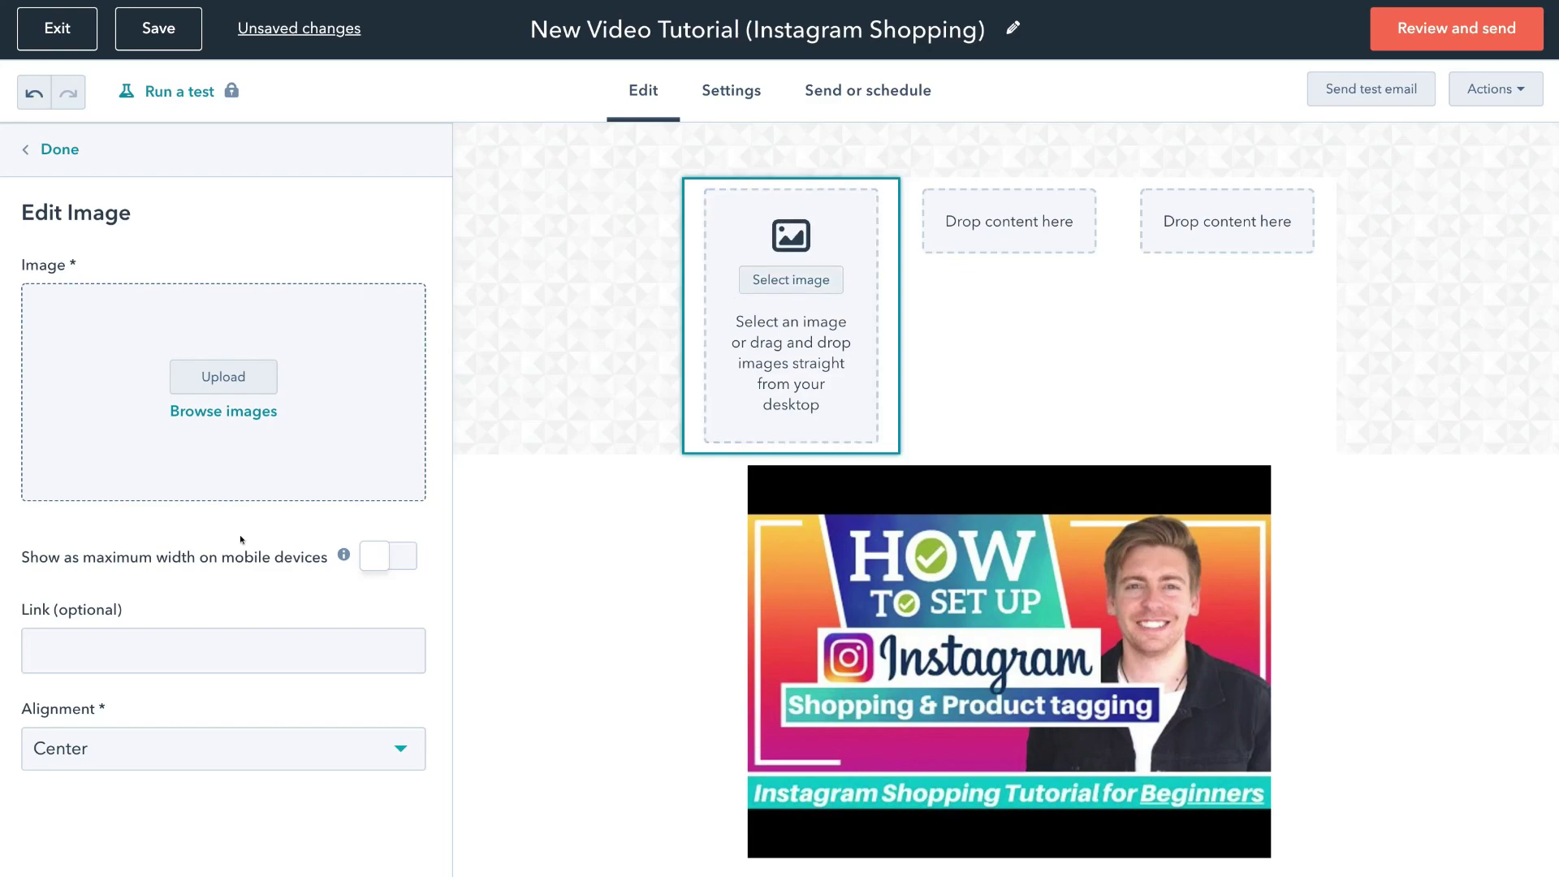
left_click(50, 146)
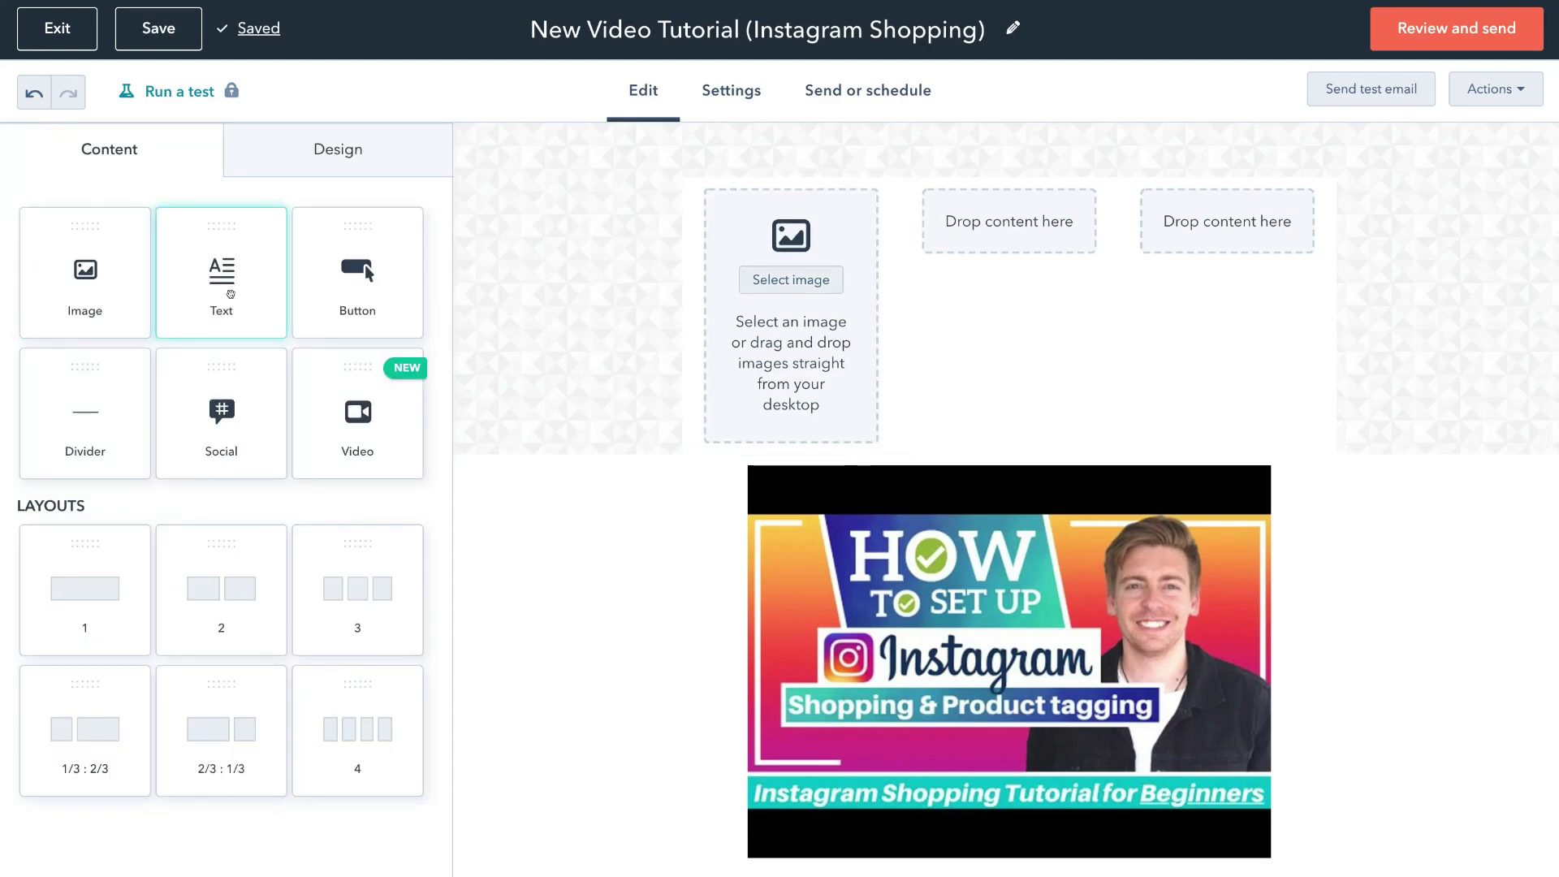
- Place a text block in the layout's middle column, and delete the whole three-column layout
left_click_drag(225, 285, 1015, 236)
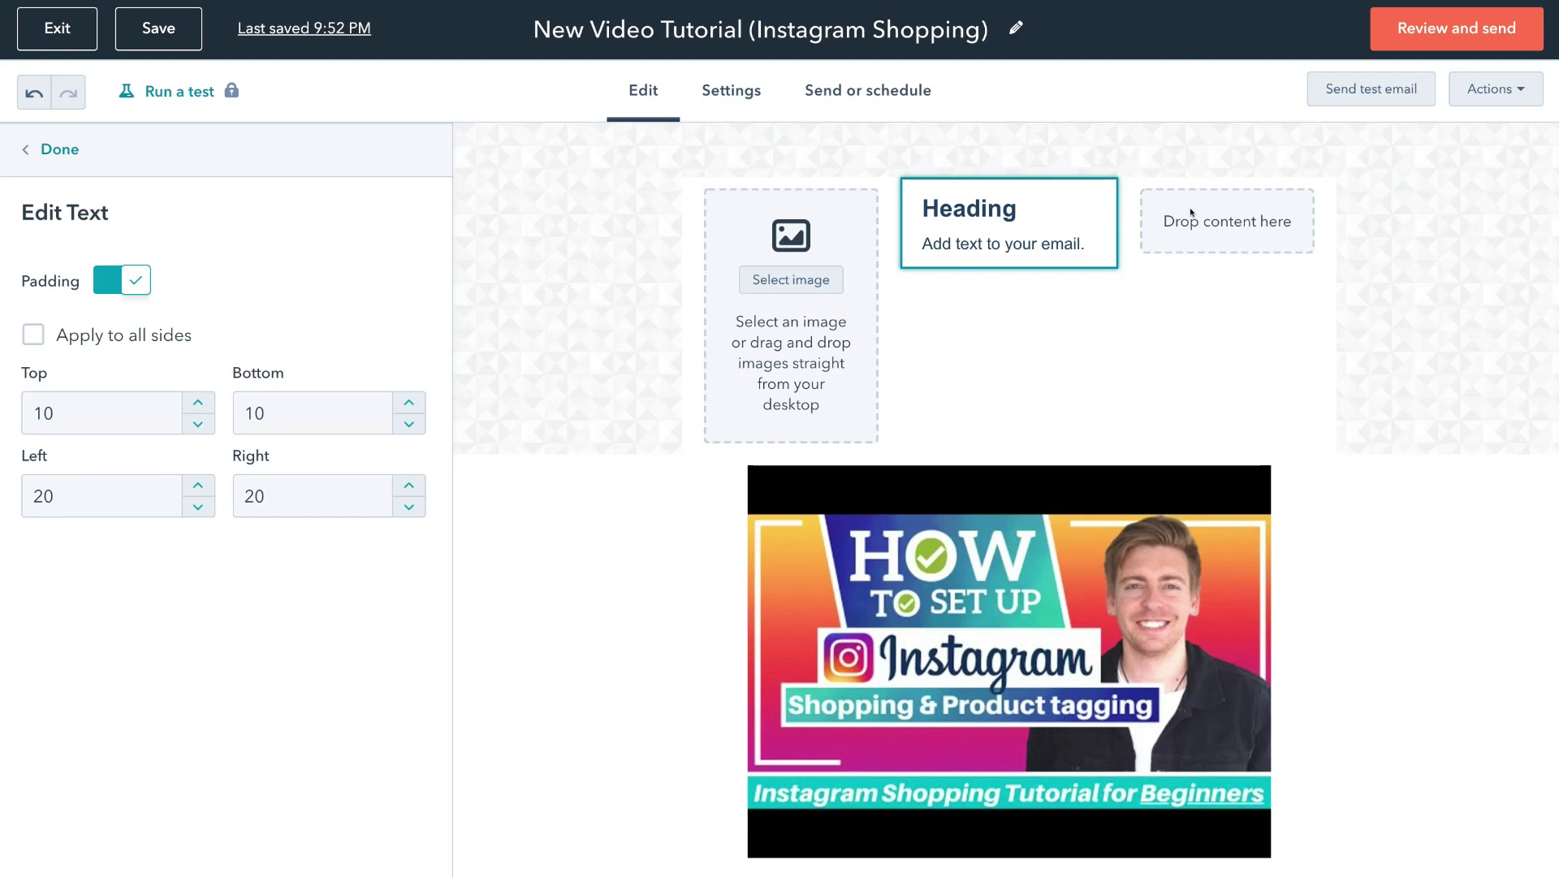
left_click(58, 149)
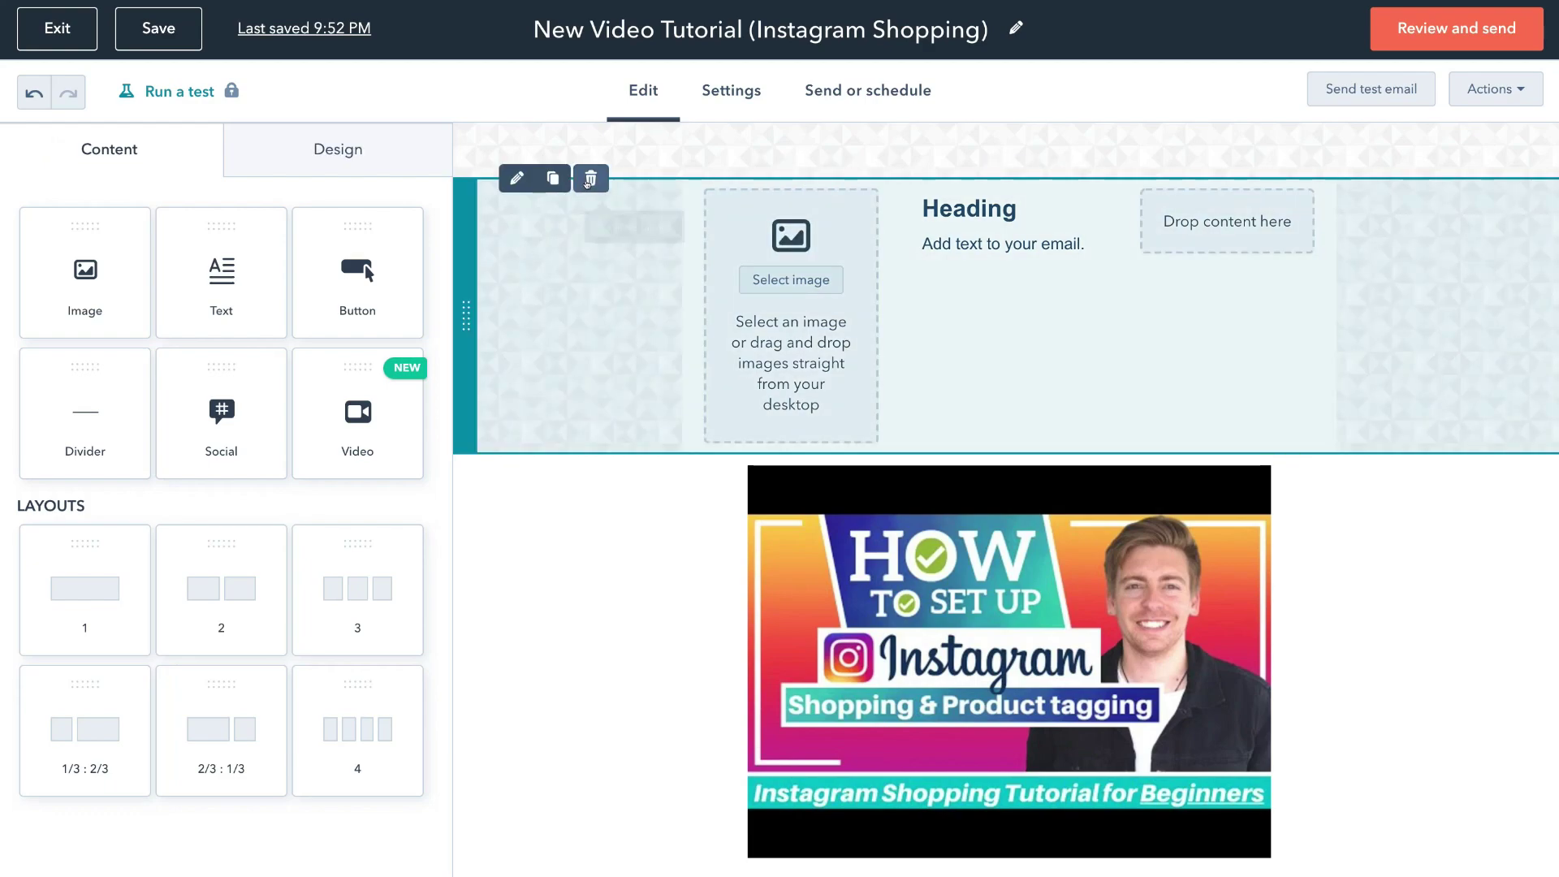
left_click(591, 178)
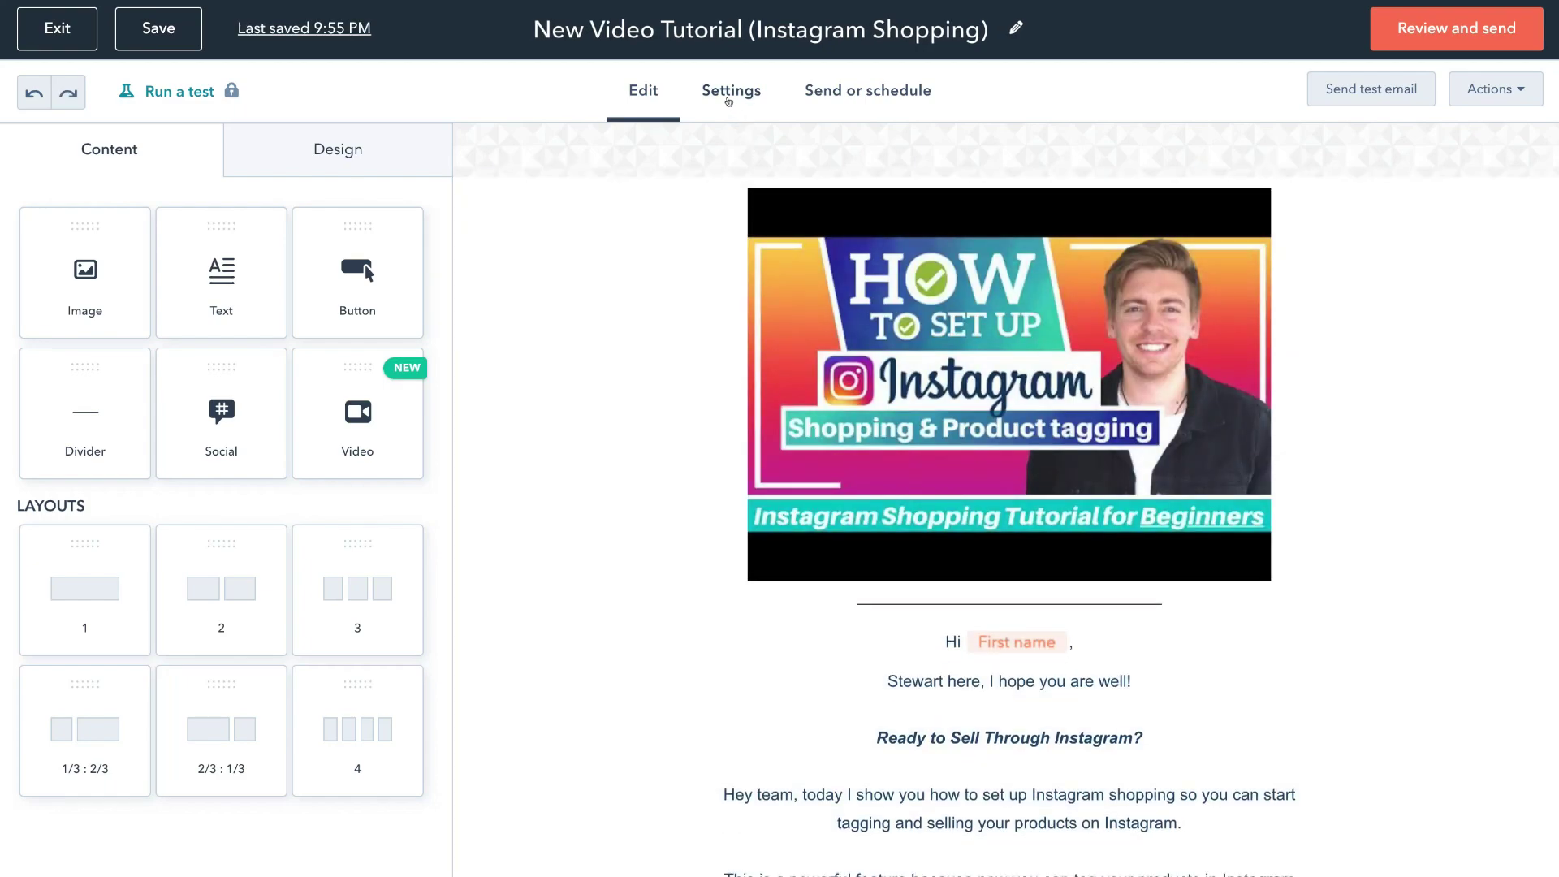
- Delete the sender's introduction line below the greeting, keep a line break before the bold heading, and review the email
scroll(595, 532, "down", 3)
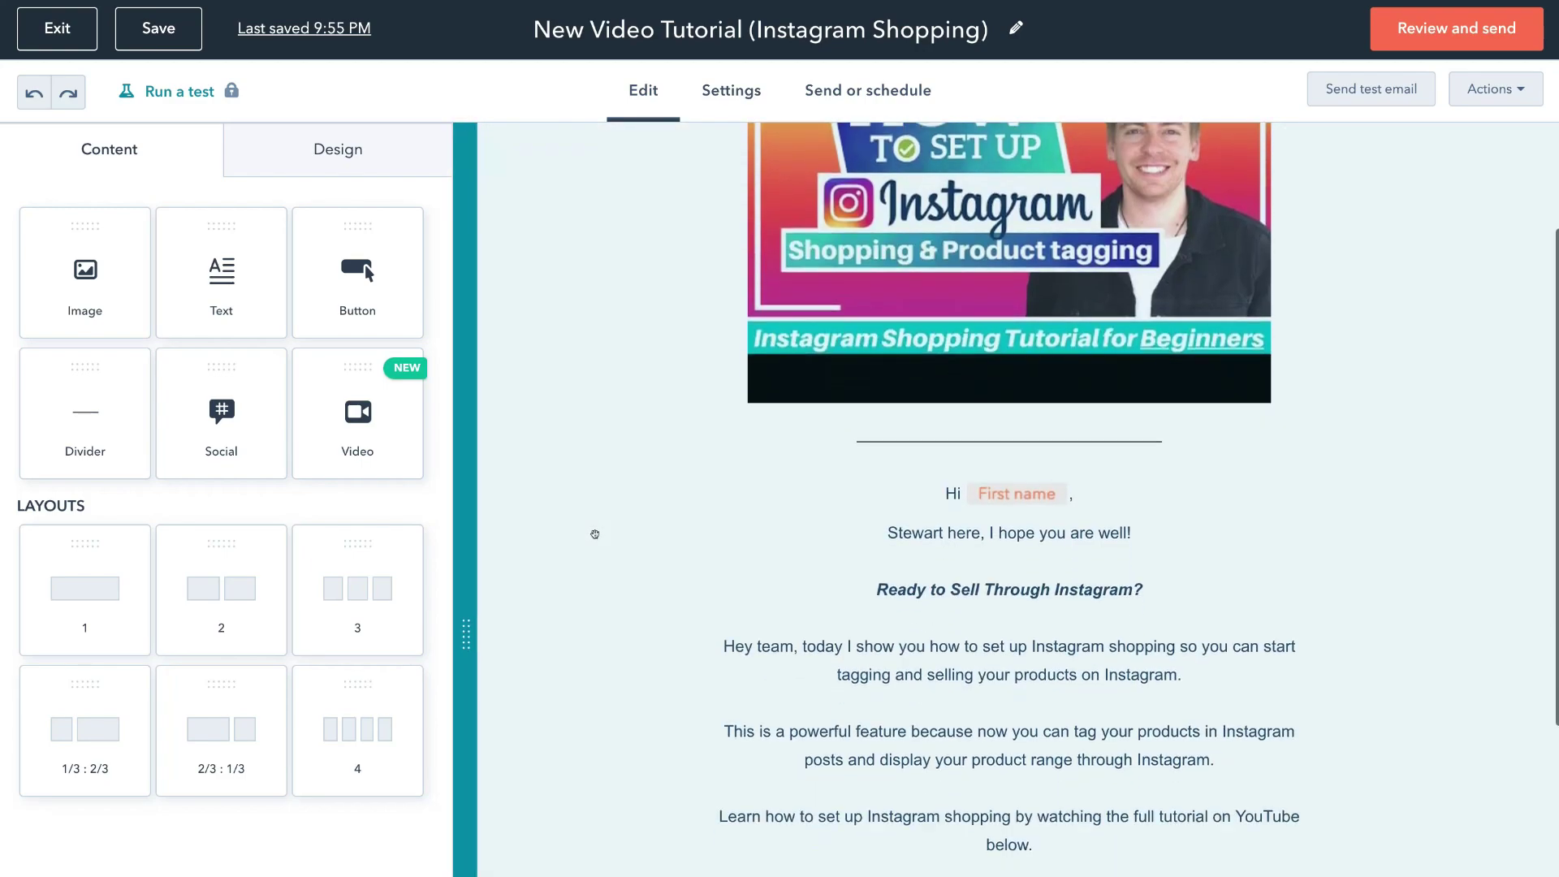
left_click(967, 480)
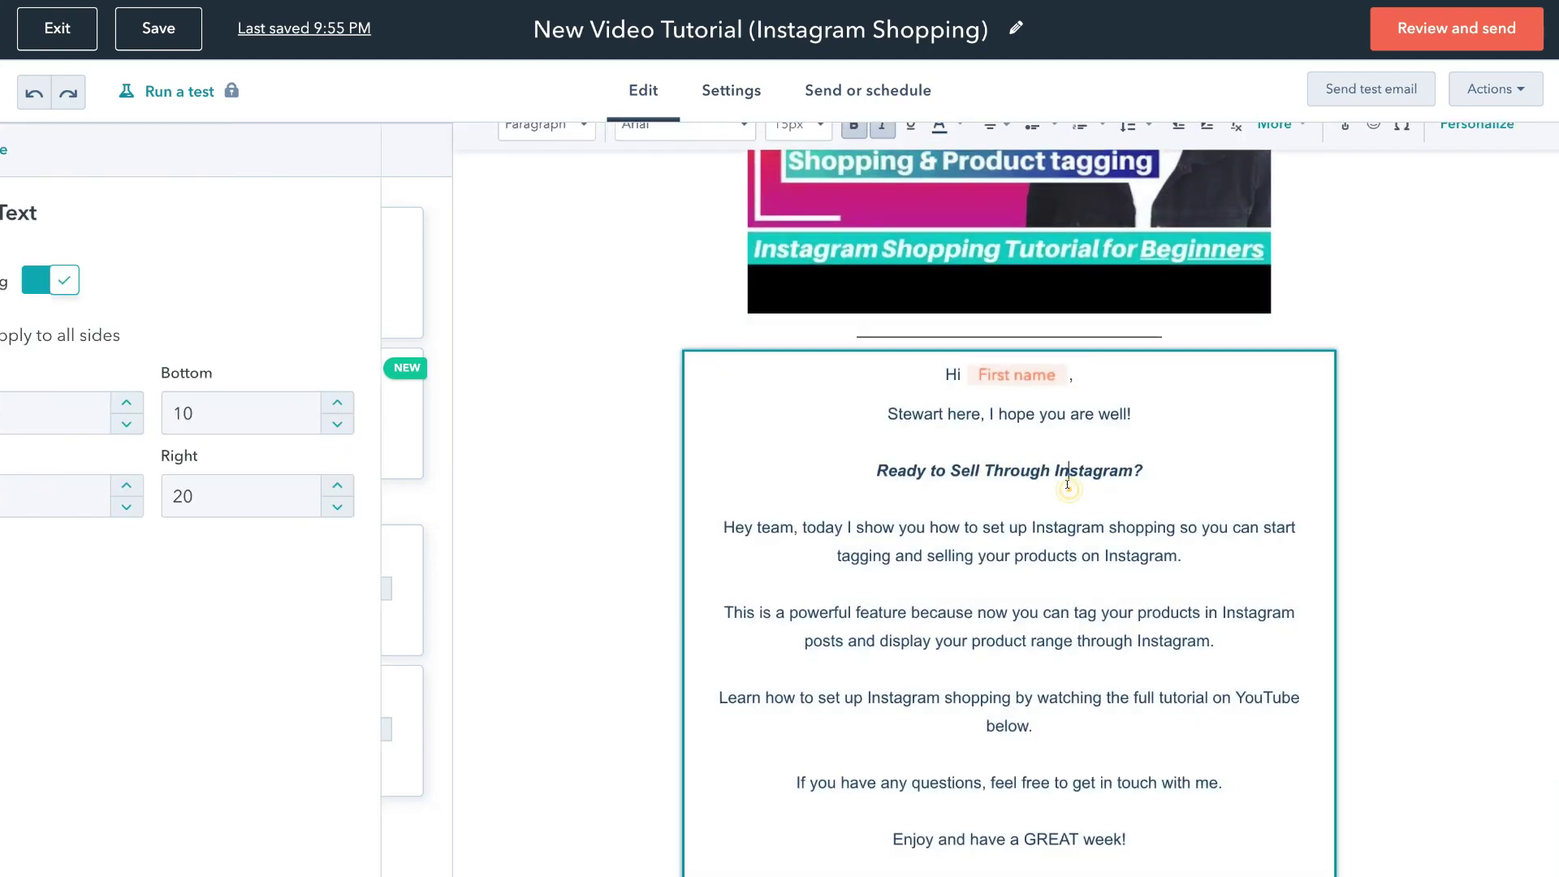
left_click_drag(1144, 413, 887, 410)
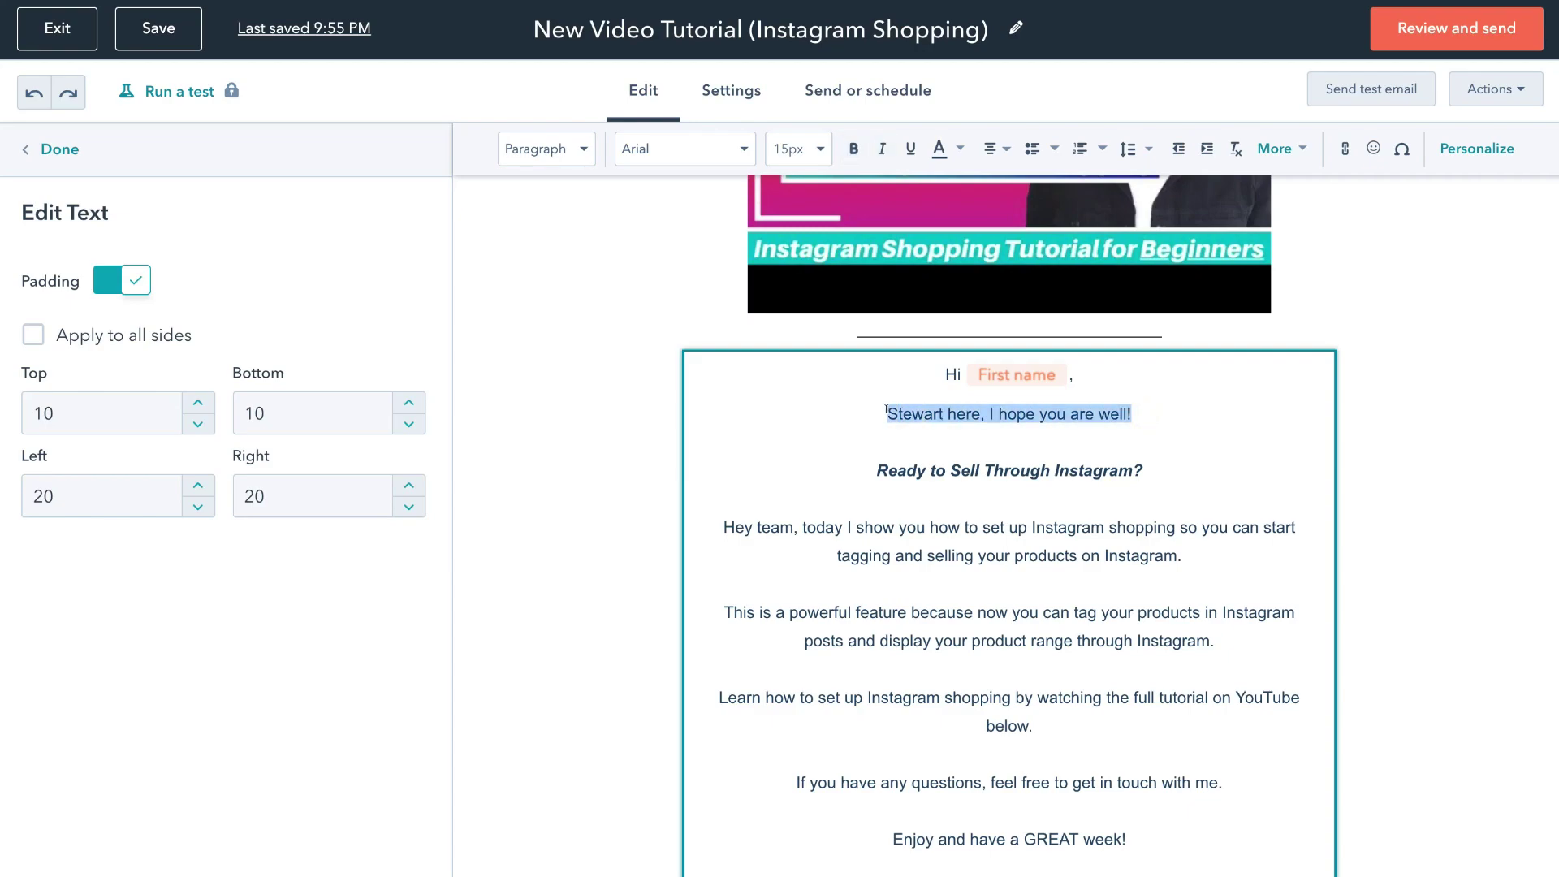
key("BackSpace")
key("BackSpace")
key("Return")
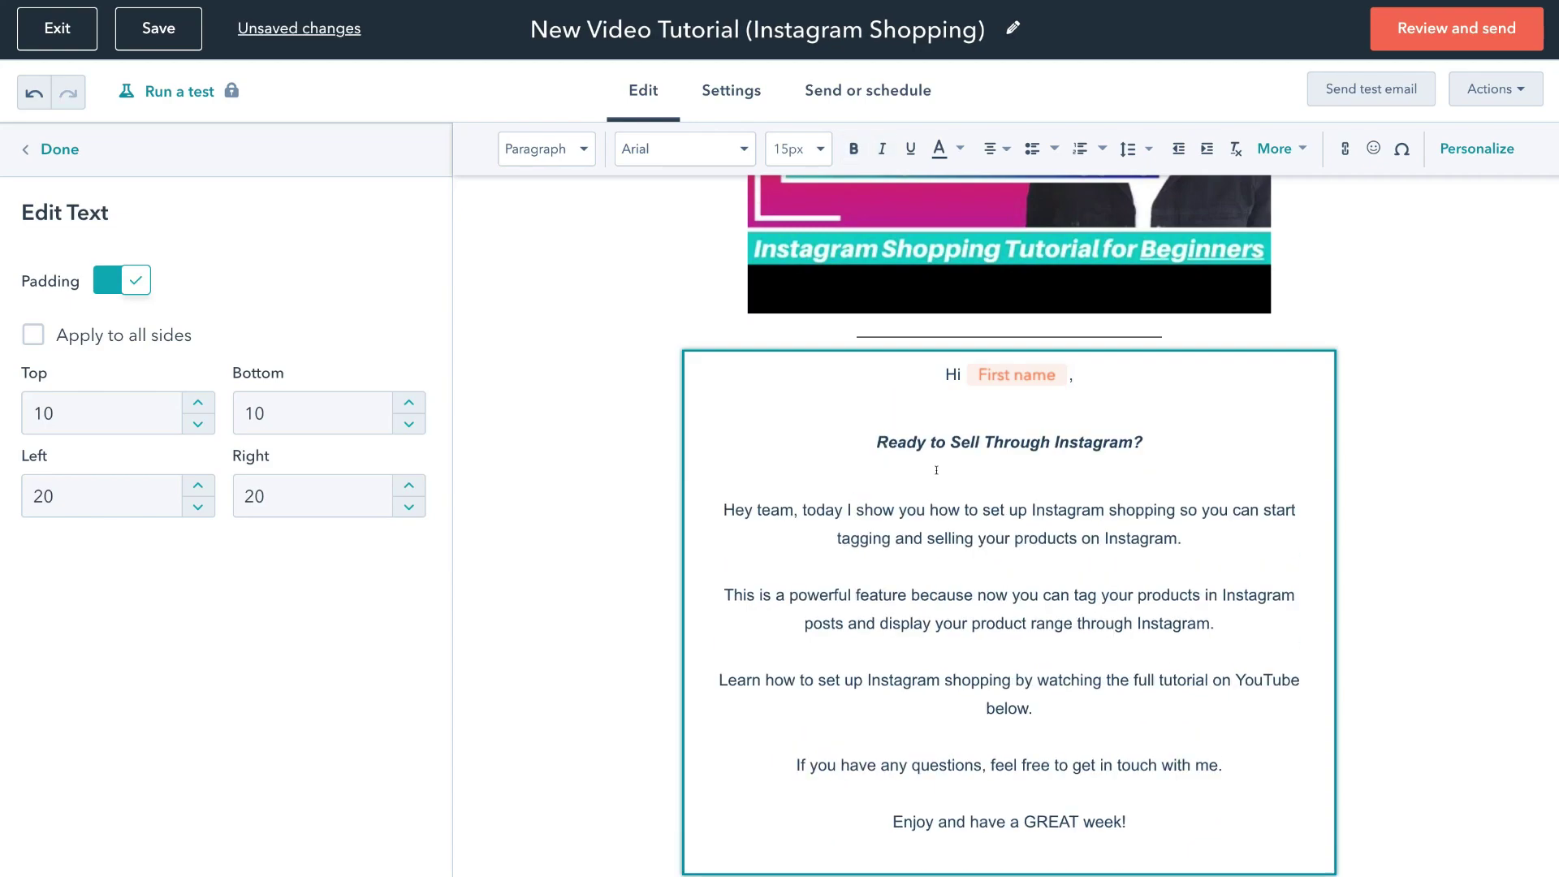
left_click(549, 278)
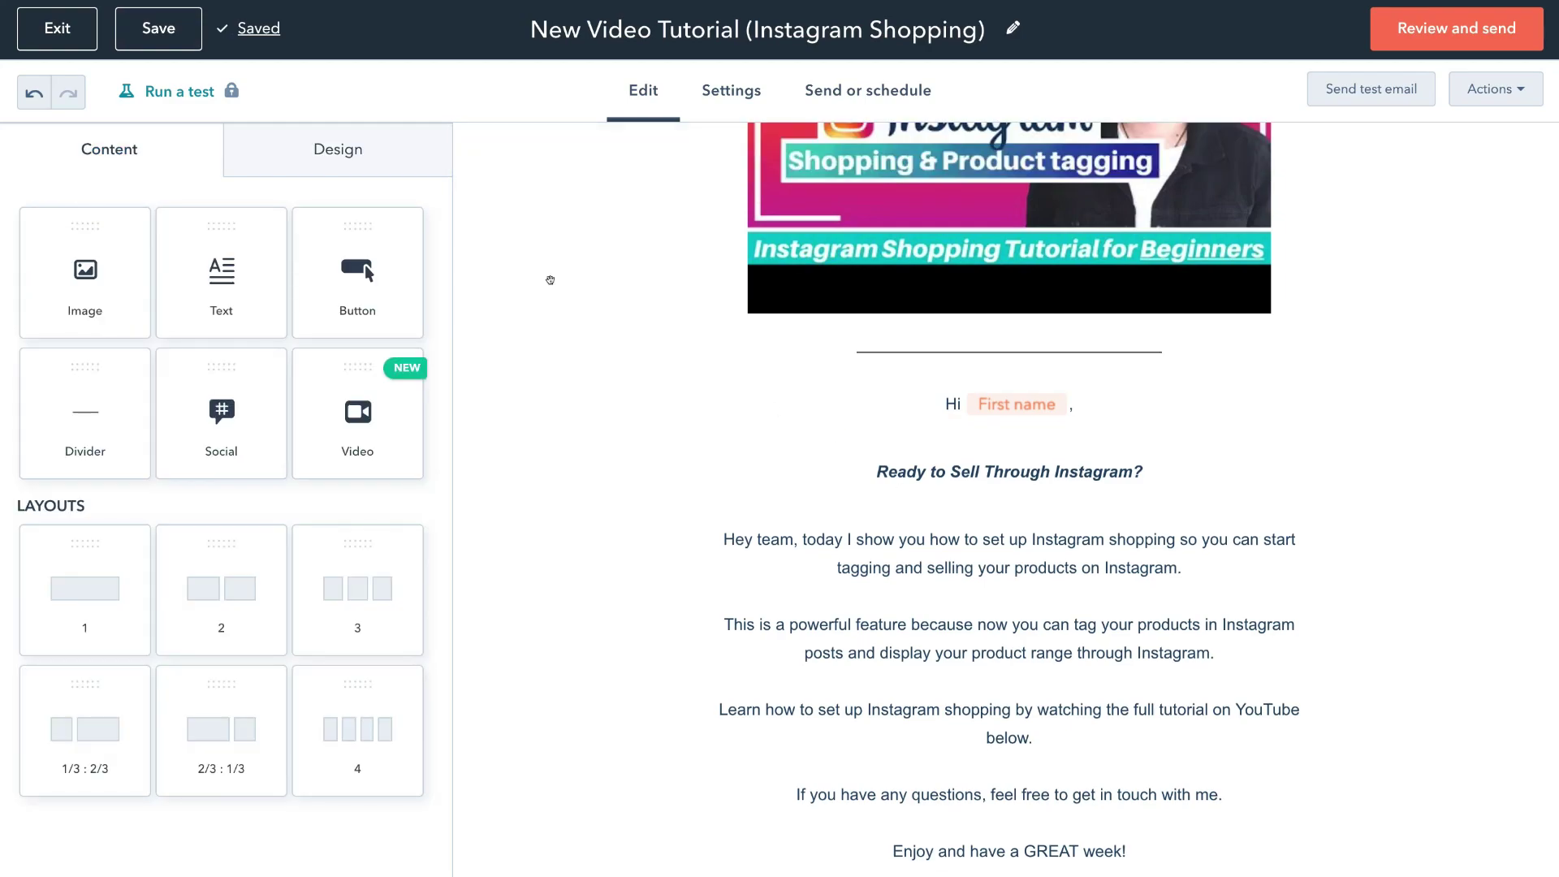
scroll(551, 280, "up", 4)
scroll(551, 280, "down", 7)
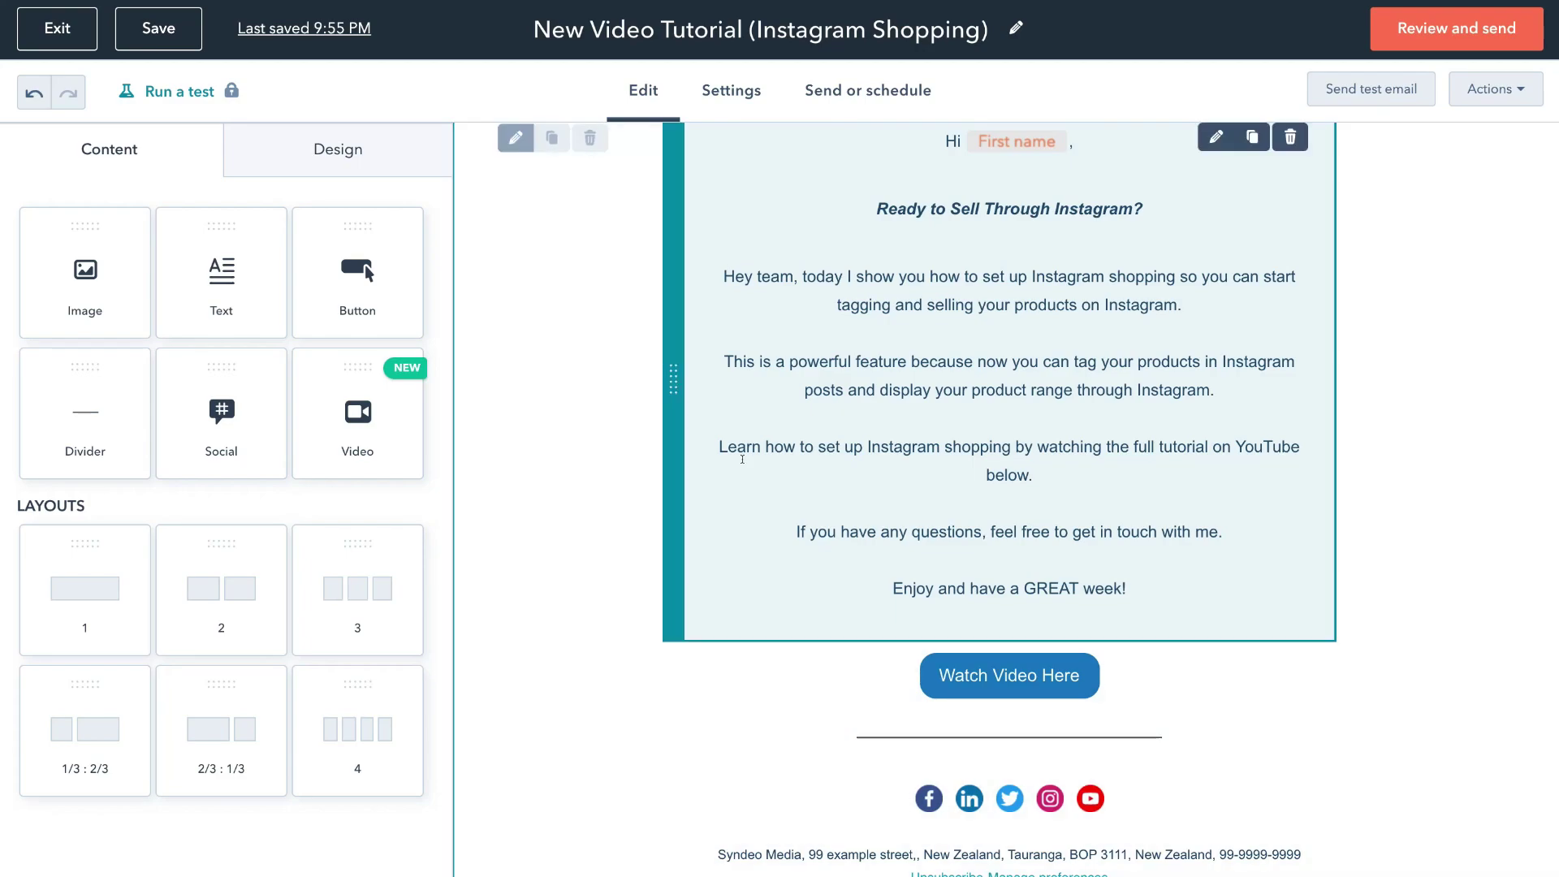
scroll(742, 460, "up", 5)
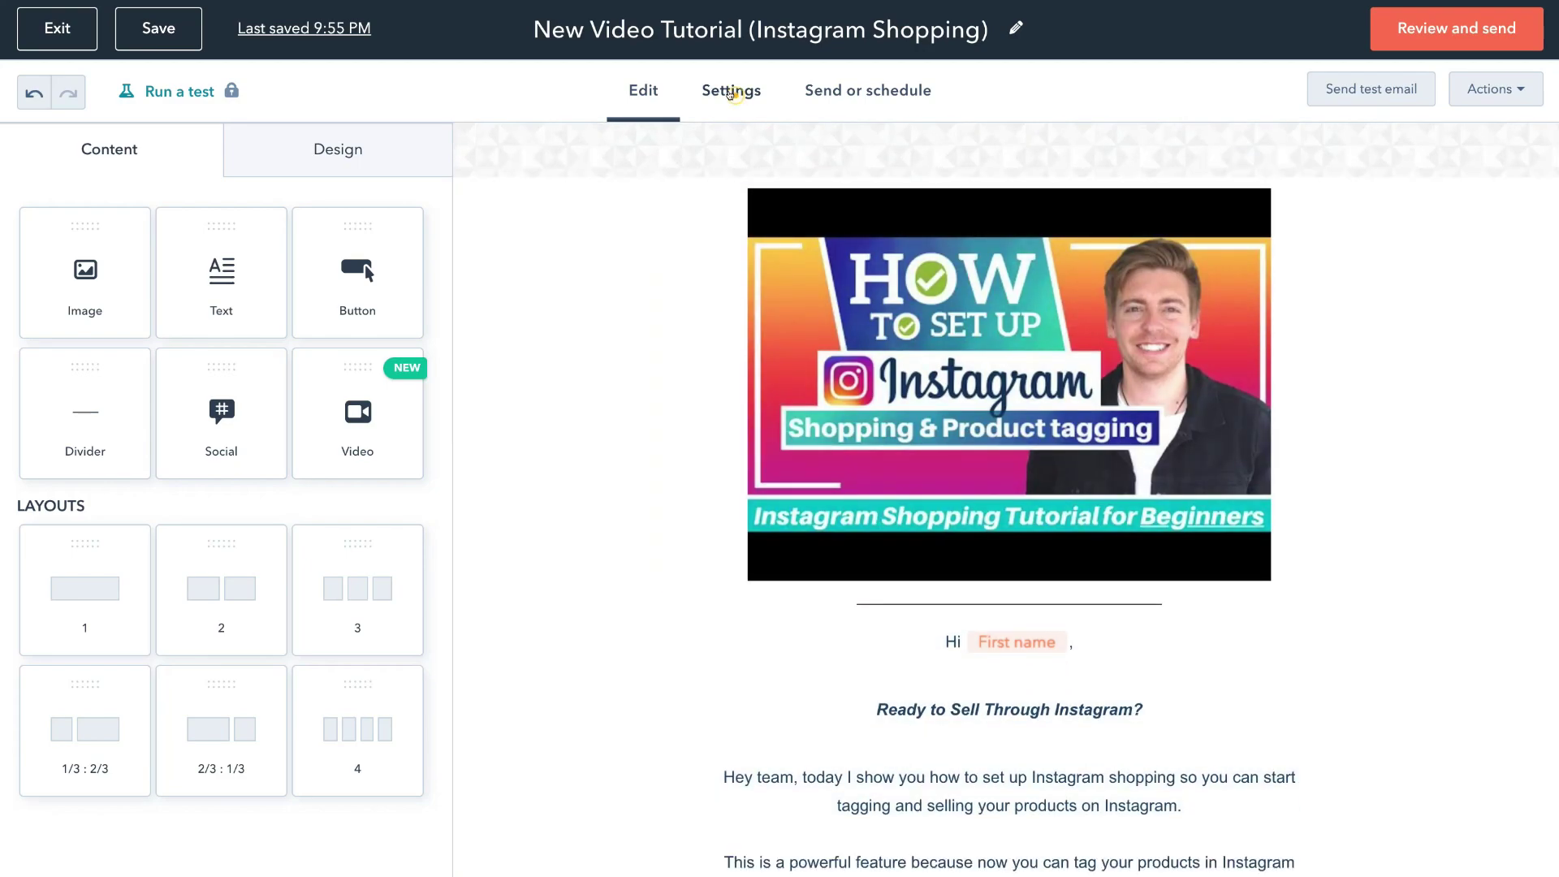
- Open the email settings and set the subject line to "Grow with Instagram! Business Tutorial!"
left_click(730, 94)
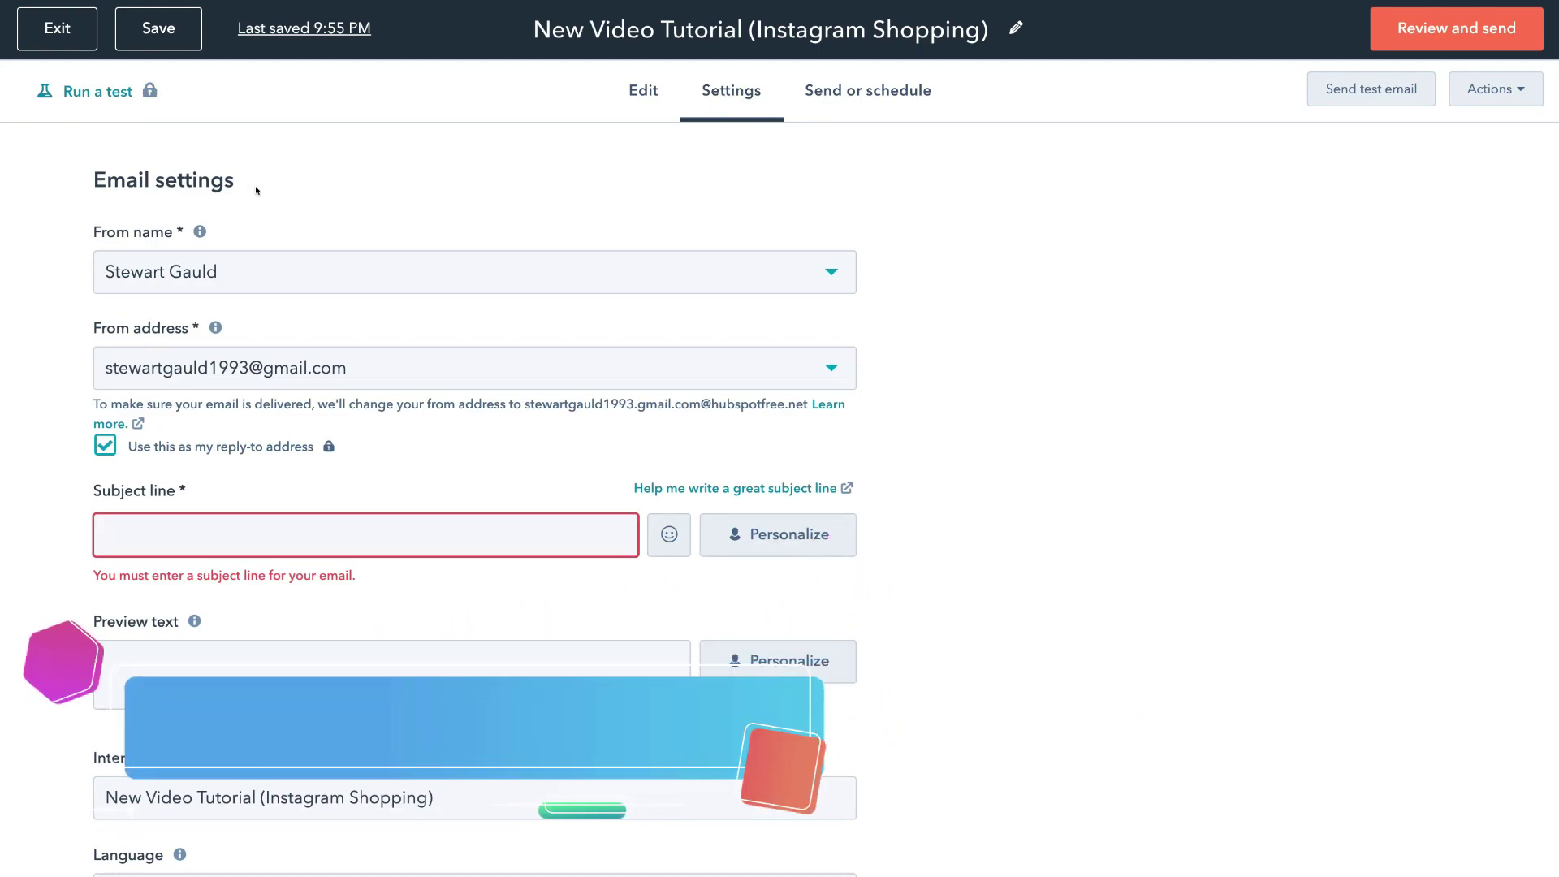
scroll(187, 267, "down", 1)
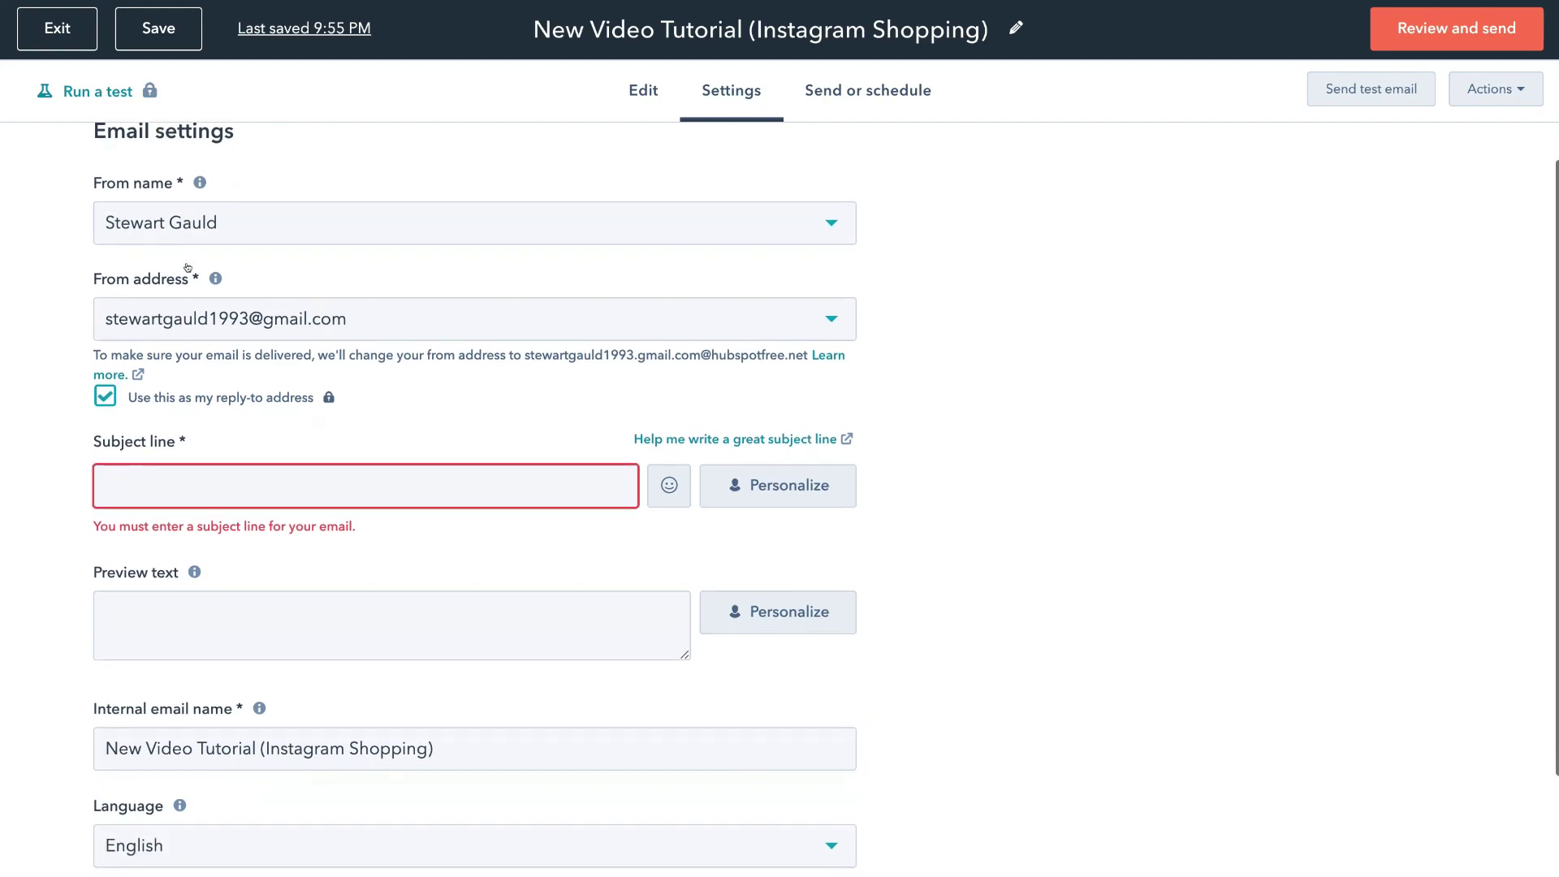
scroll(189, 333, "down", 3)
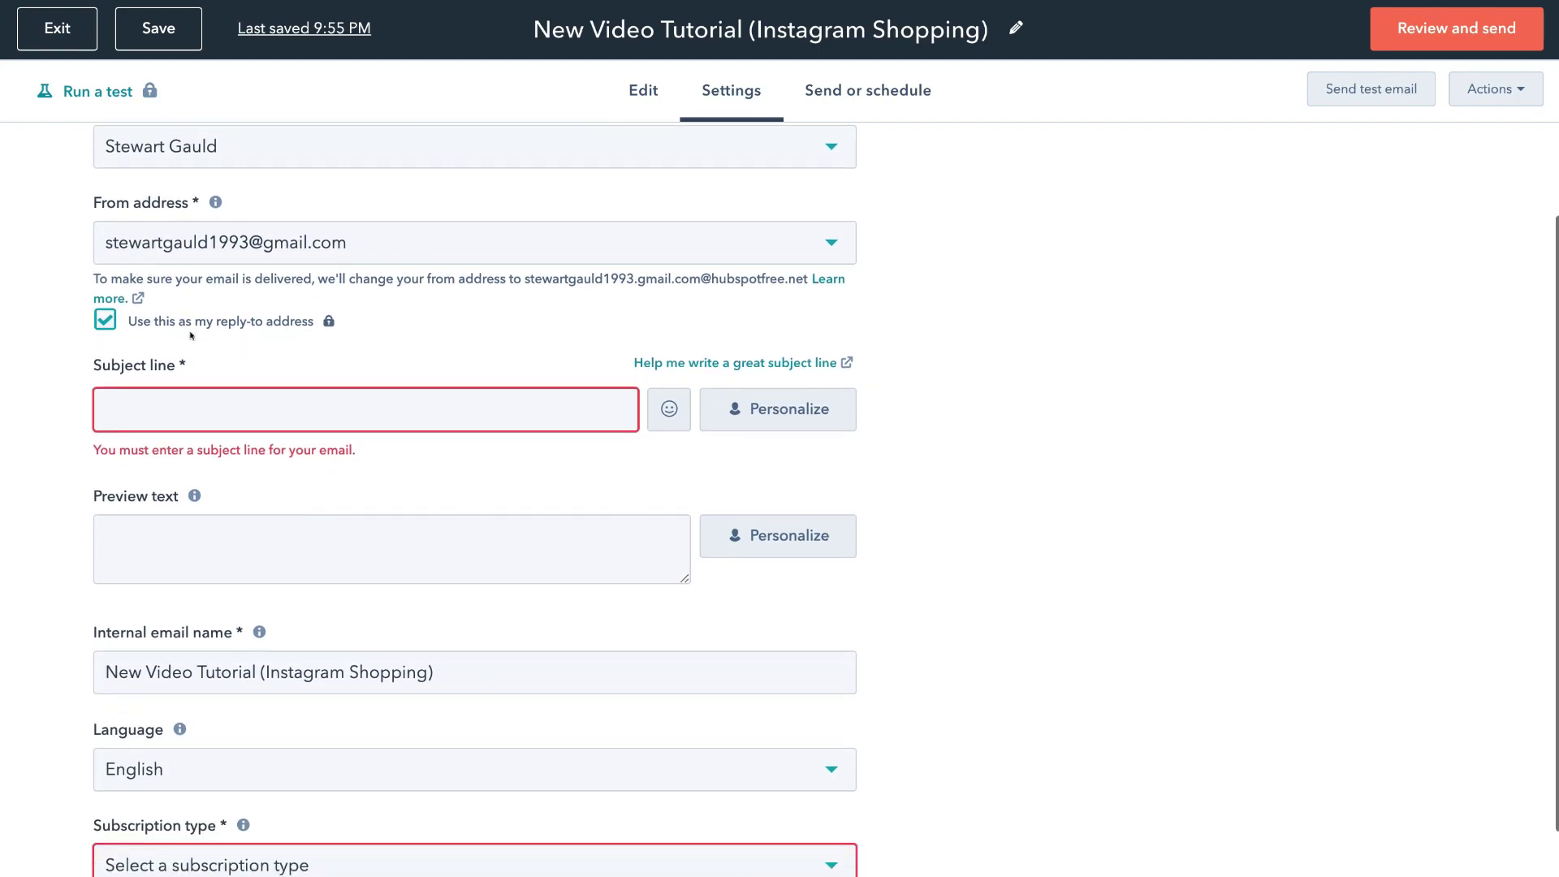
left_click(184, 330)
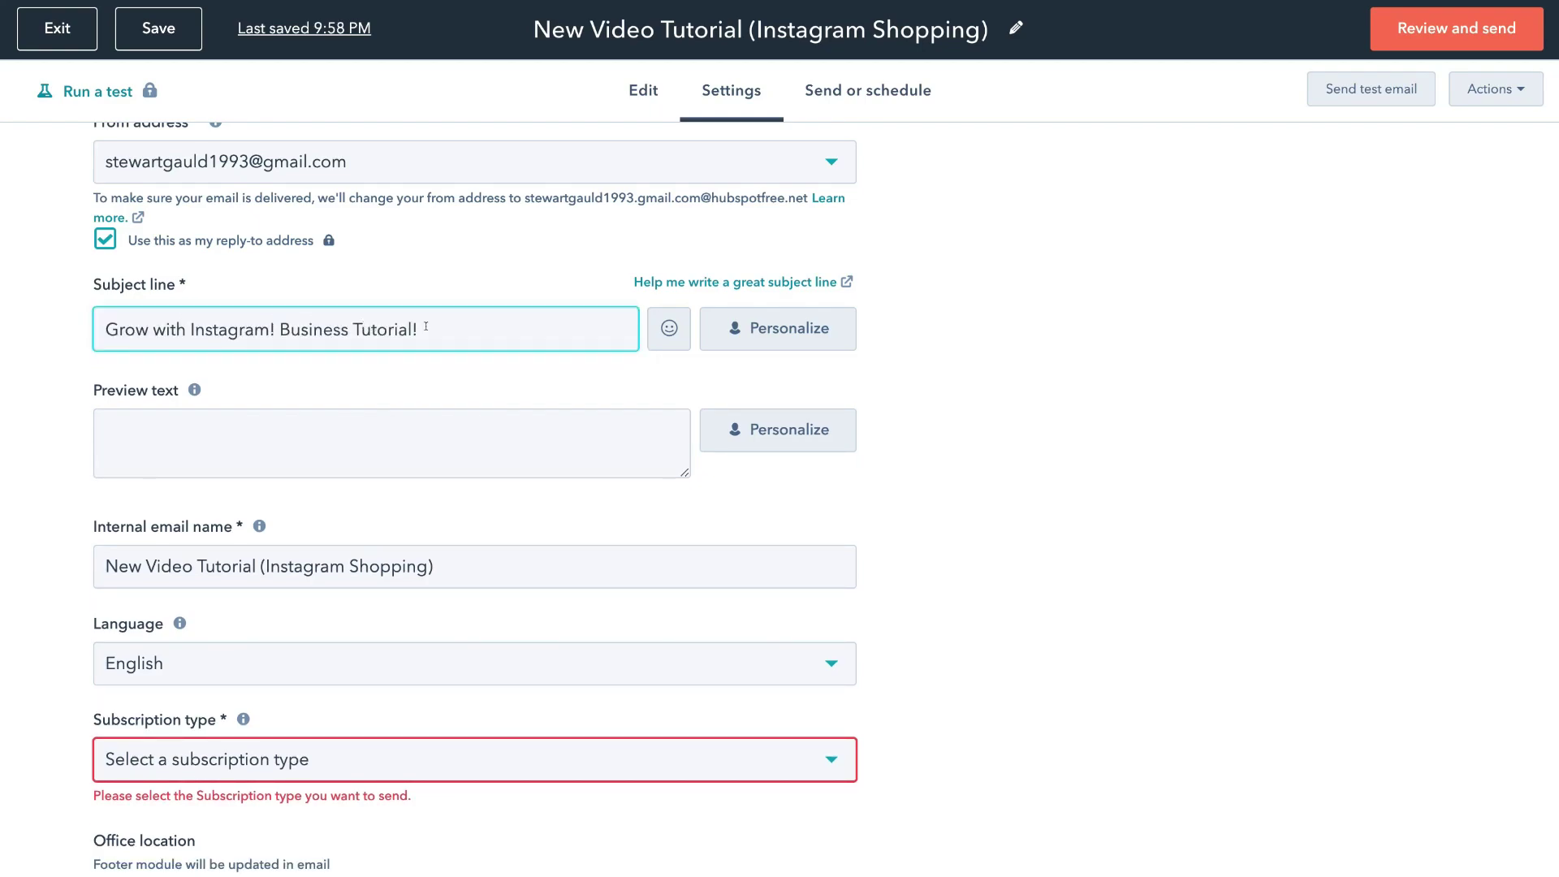
- Set the email's preview text to "Learn how to sell through Instagram!"
left_click(379, 440)
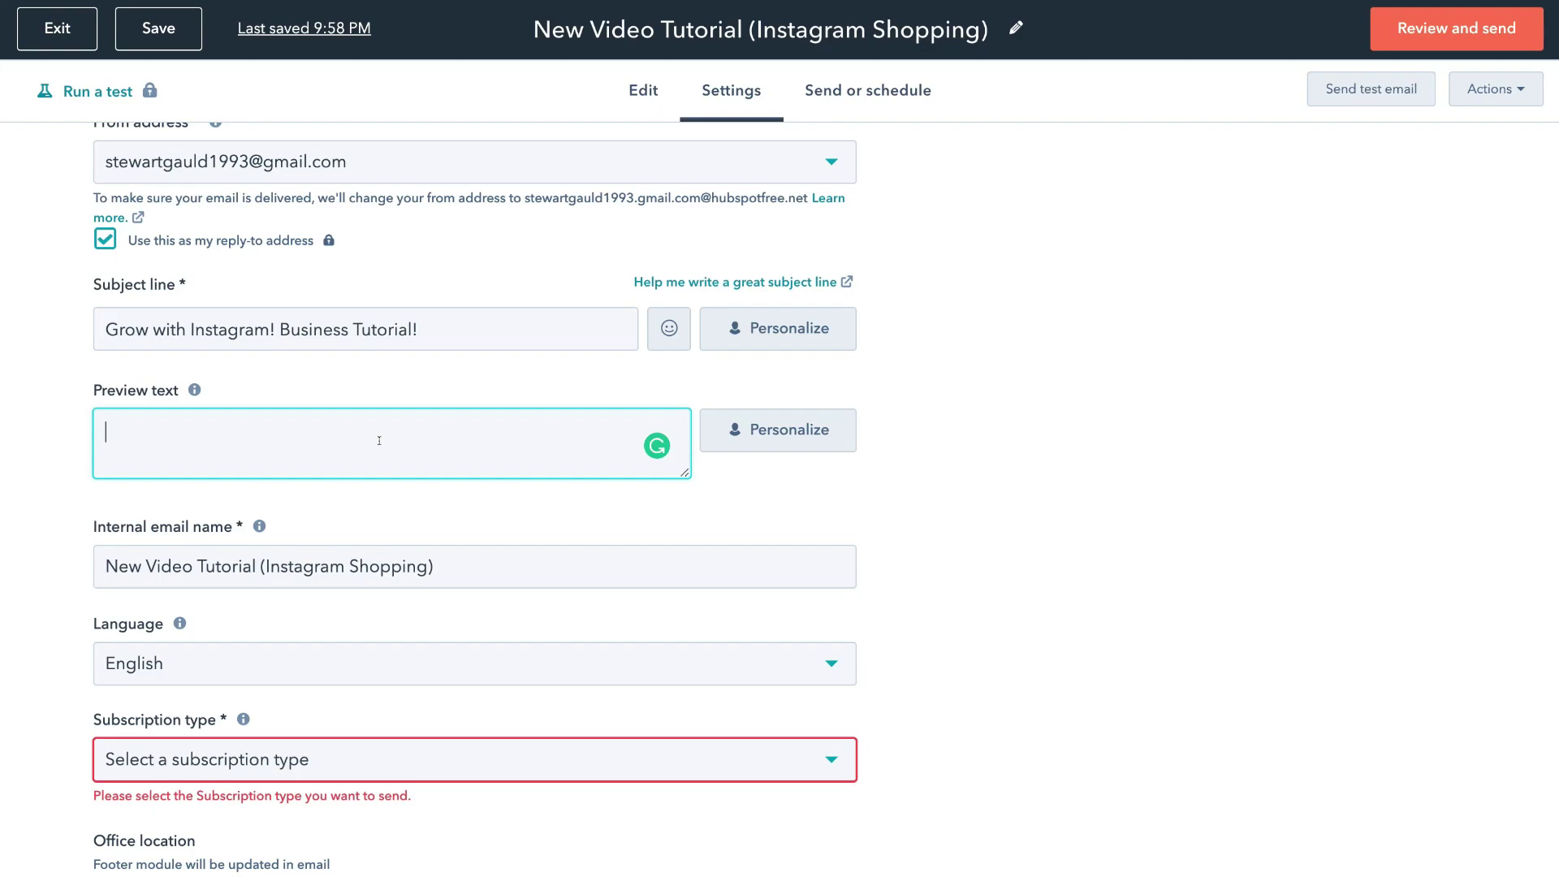
type("Learn how to sell through Instagram!")
scroll(379, 440, "up", 1)
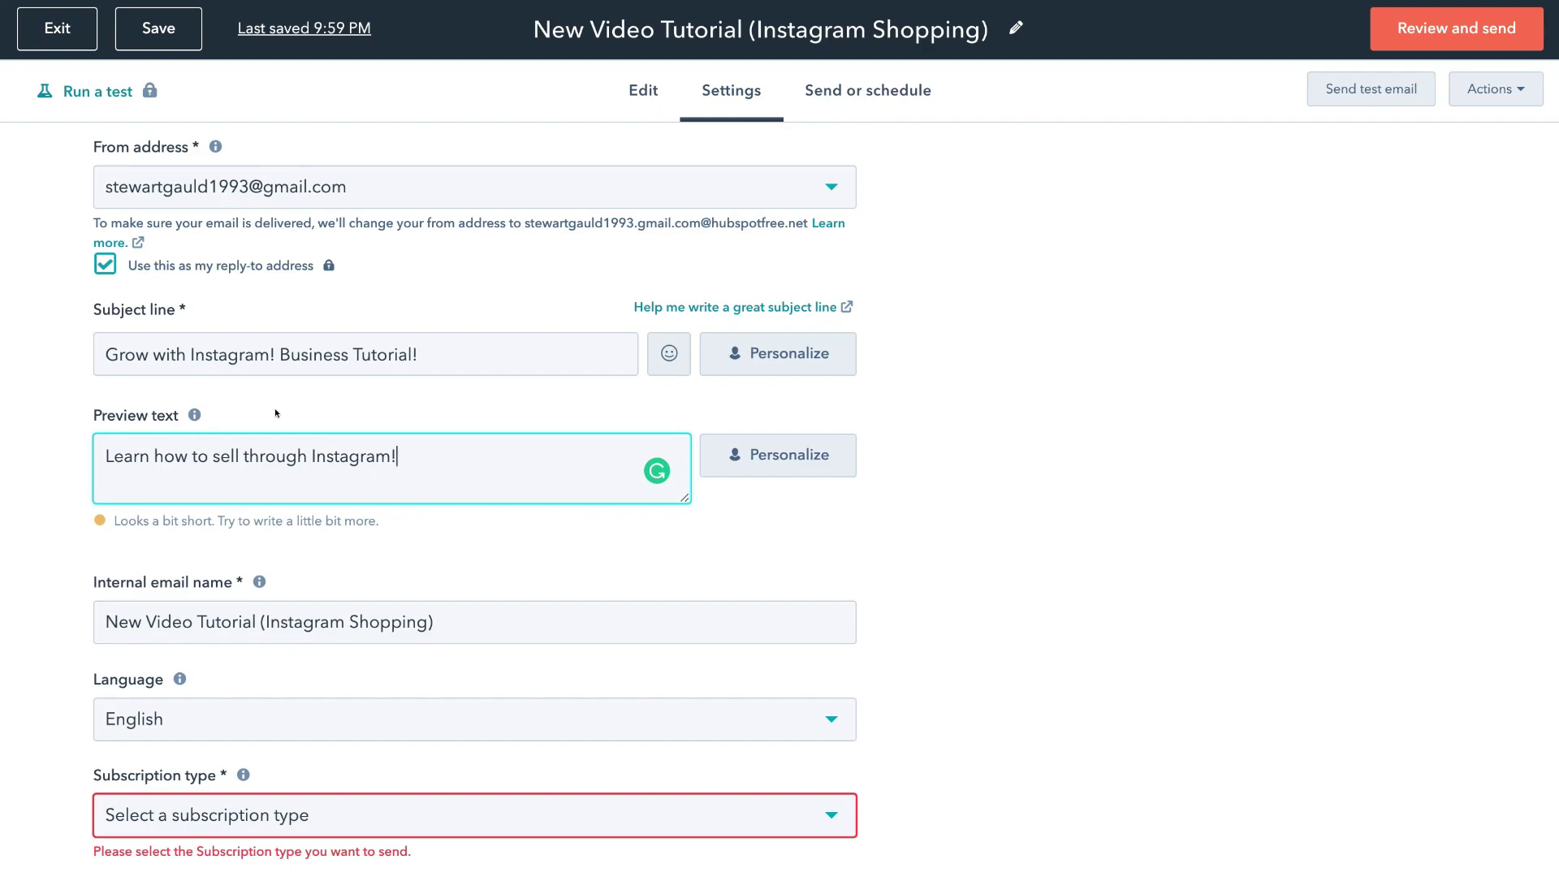
- Set the email's subscription type to Video Tutorials, keeping the internal email name and English as the language
left_click(437, 622)
scroll(437, 438, "down", 2)
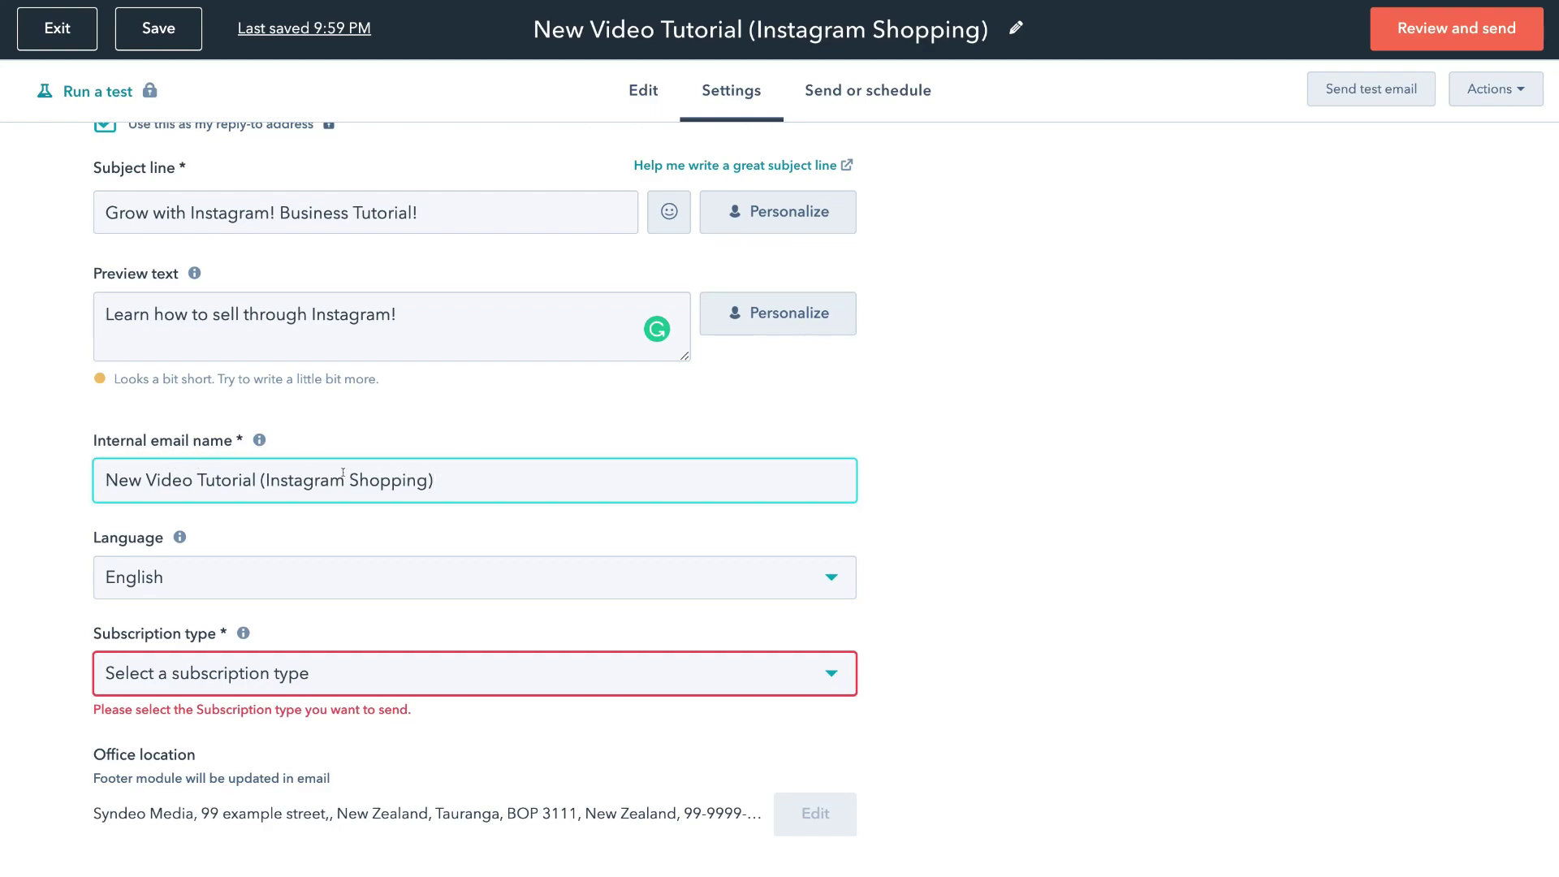
scroll(342, 473, "down", 1)
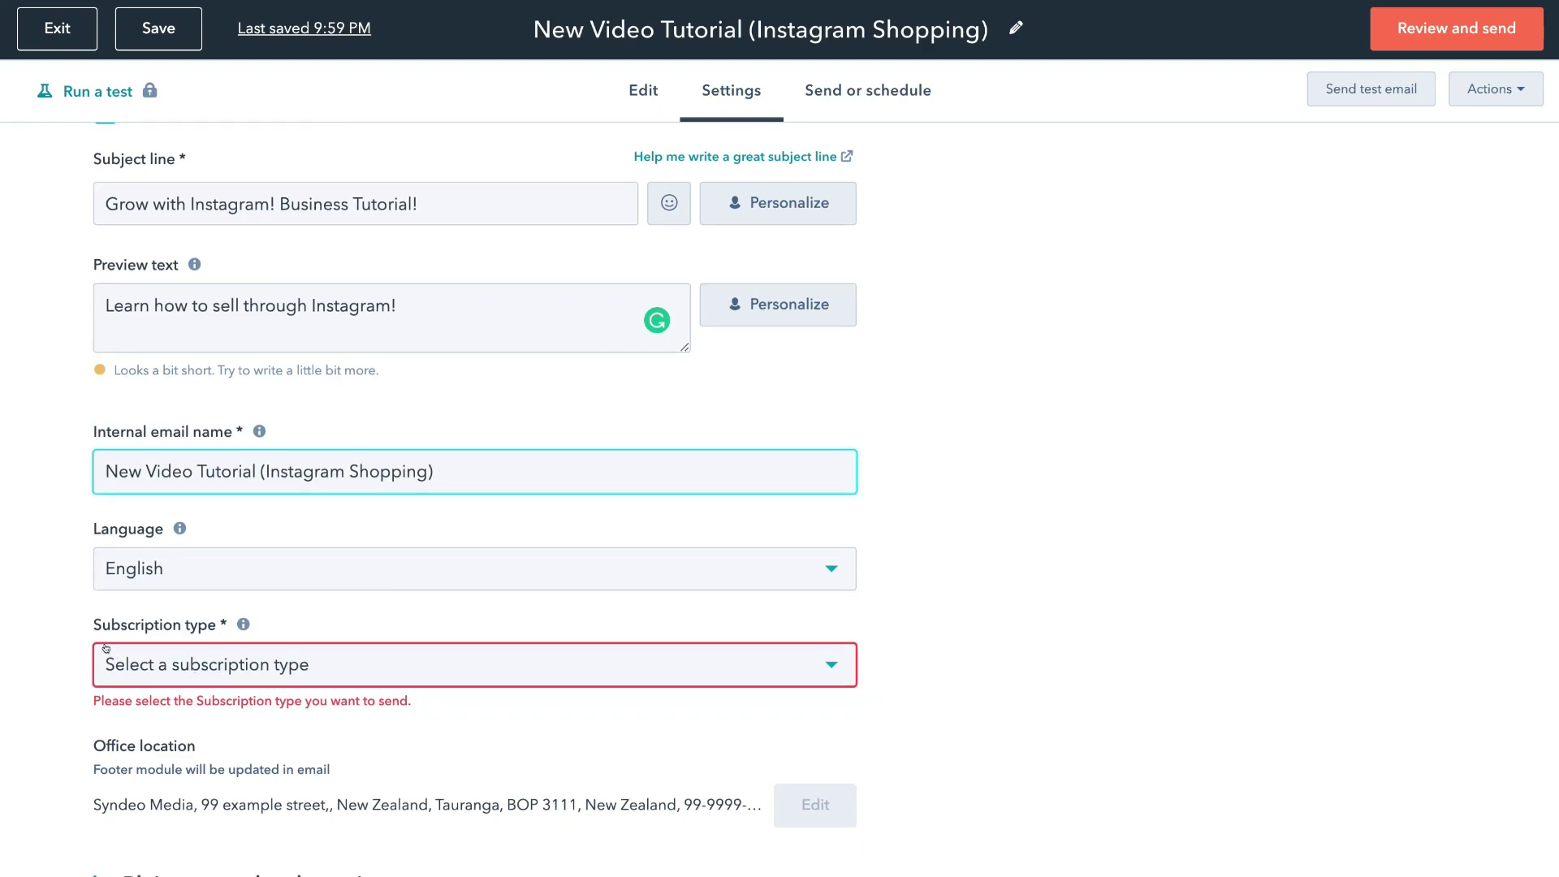
left_click(817, 667)
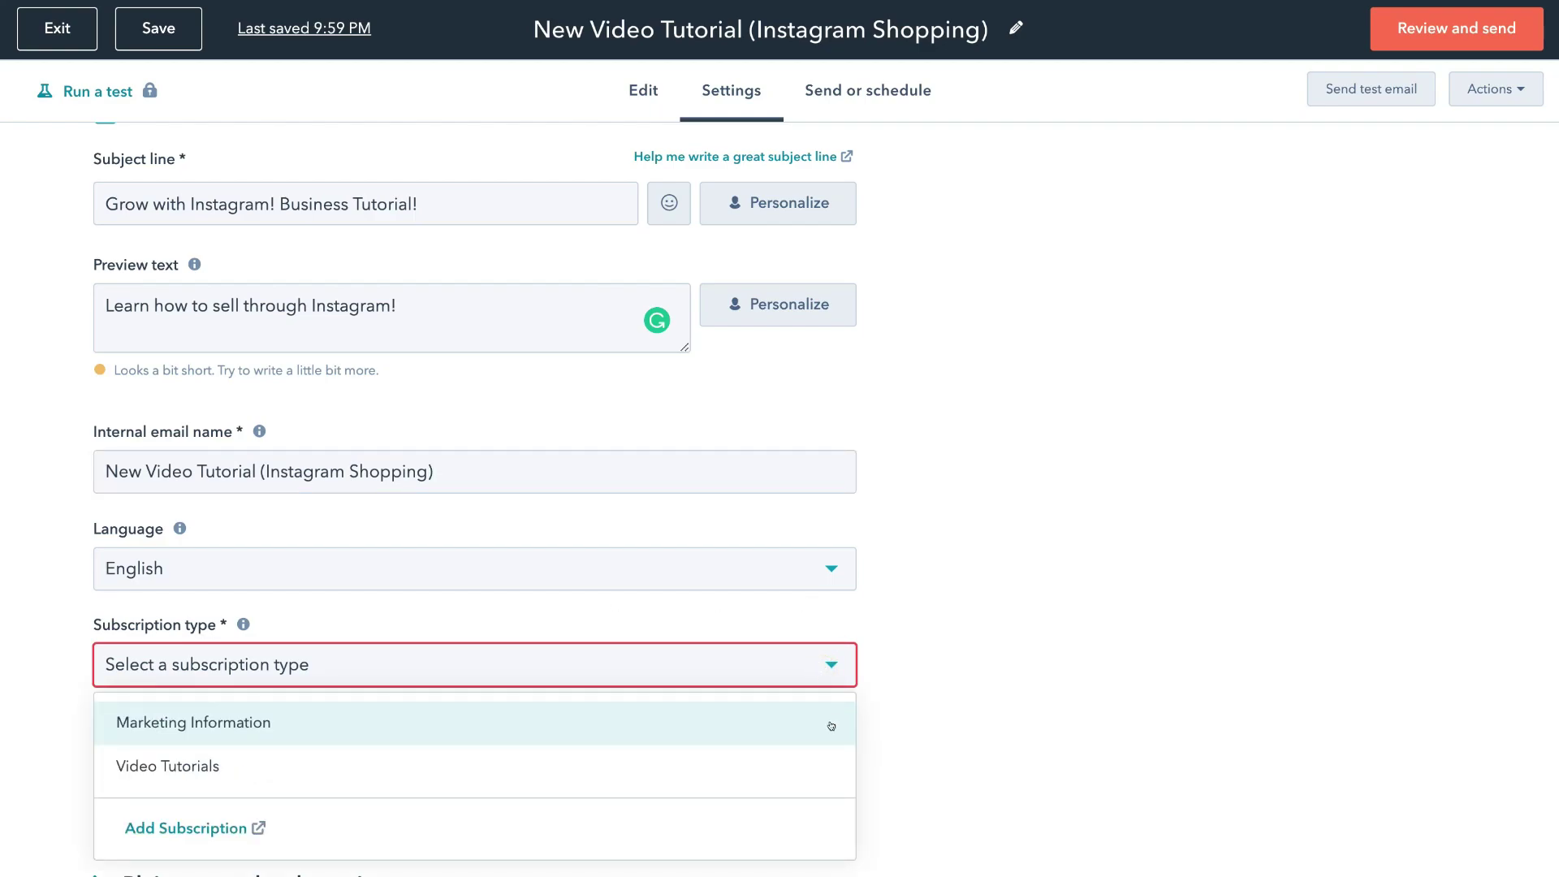
left_click(776, 770)
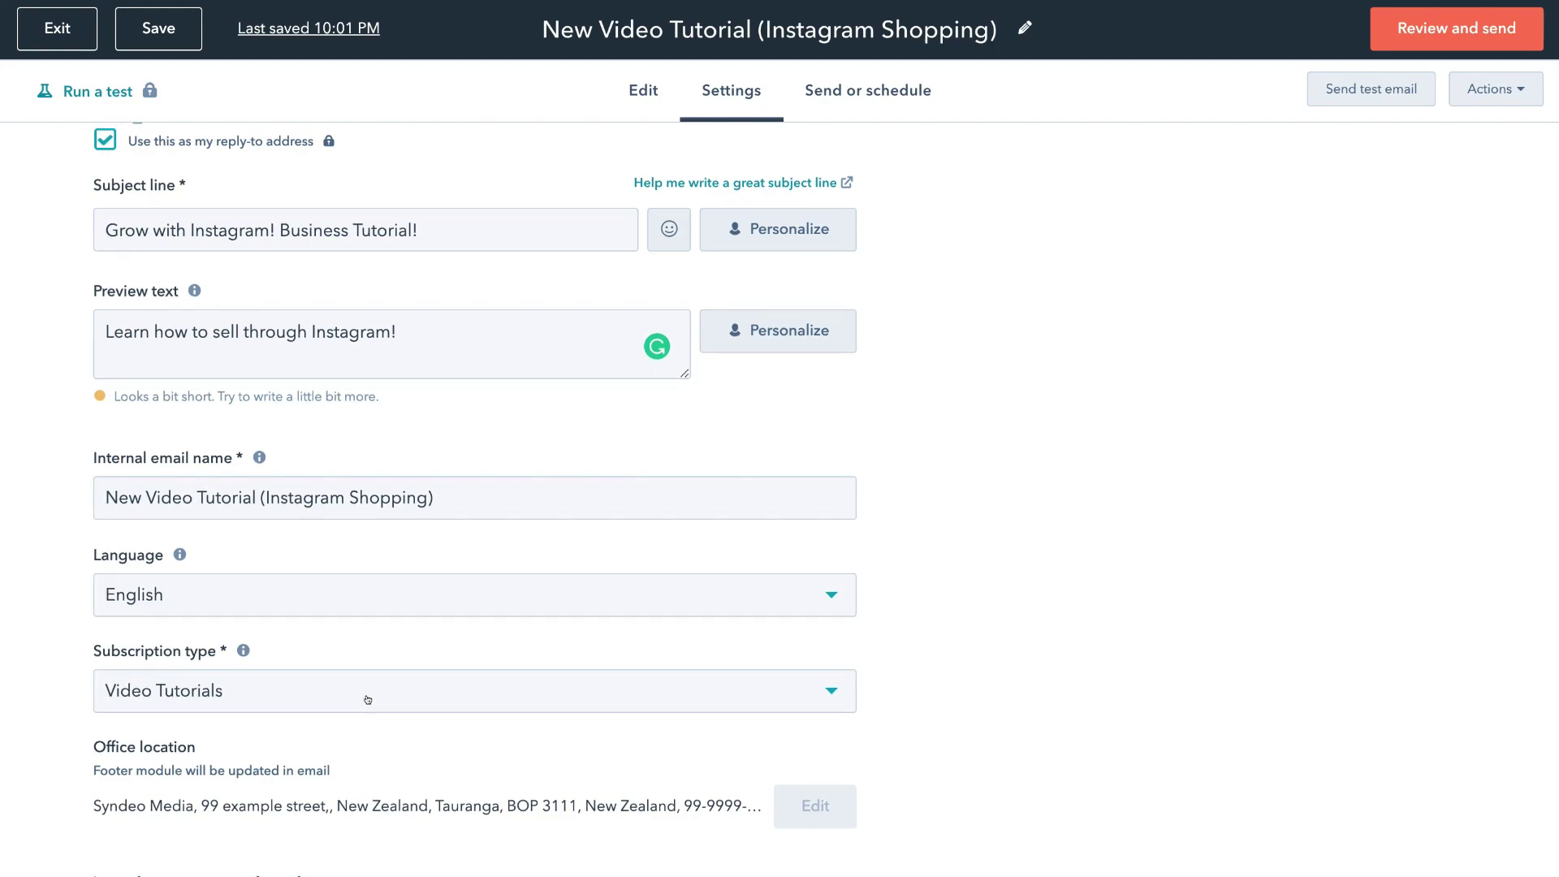
- Choose both individual contacts as the email's recipients in the sending settings, and check the exclusion options without selecting any
scroll(371, 695, "up", 2)
scroll(371, 695, "up", 2)
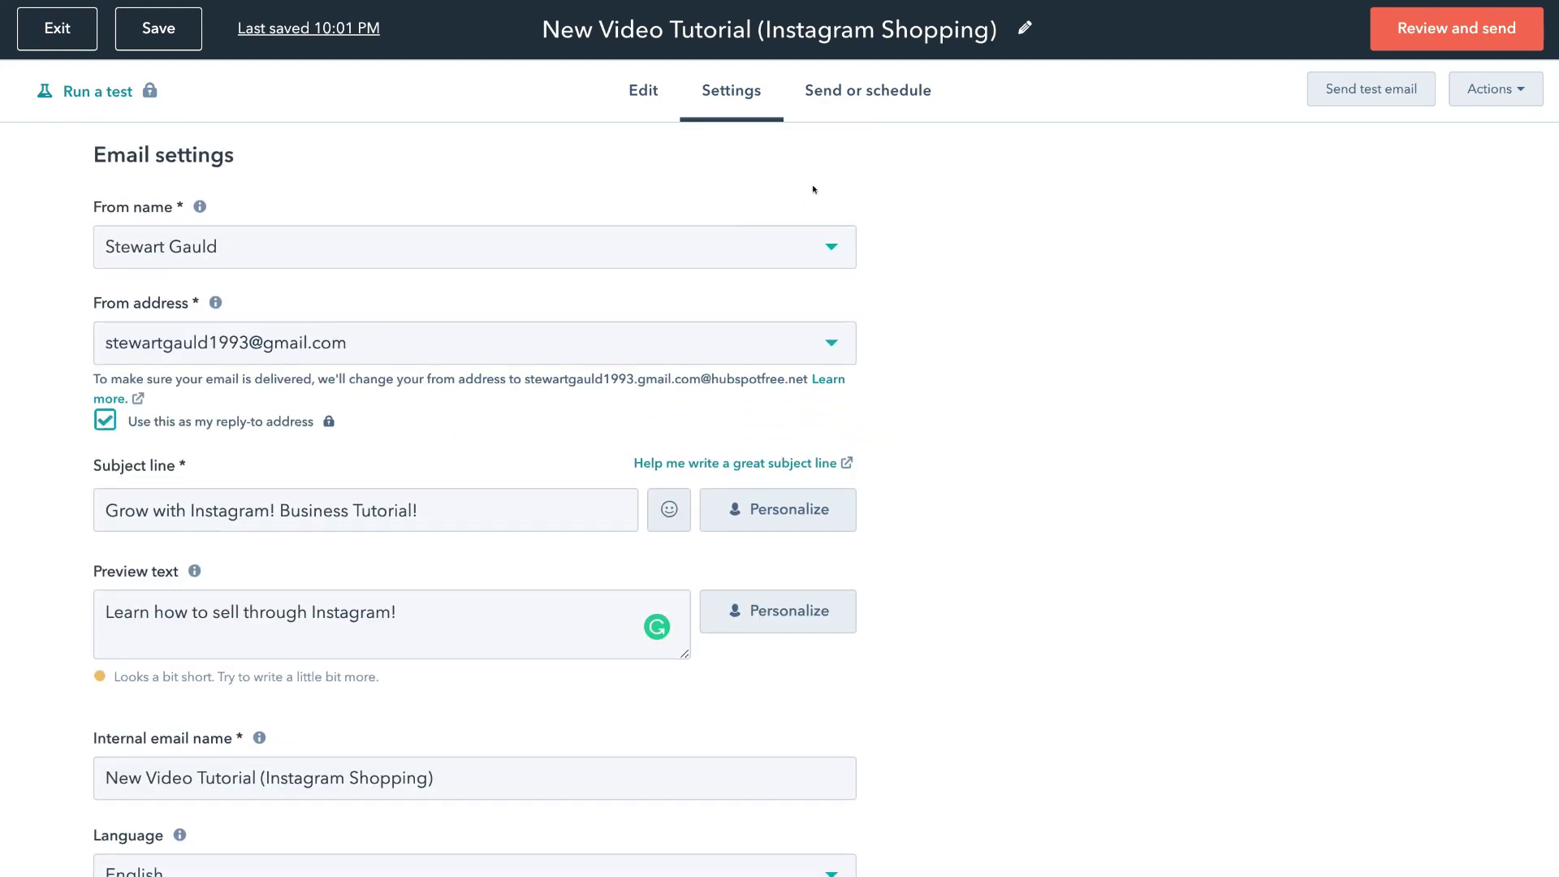
left_click(876, 93)
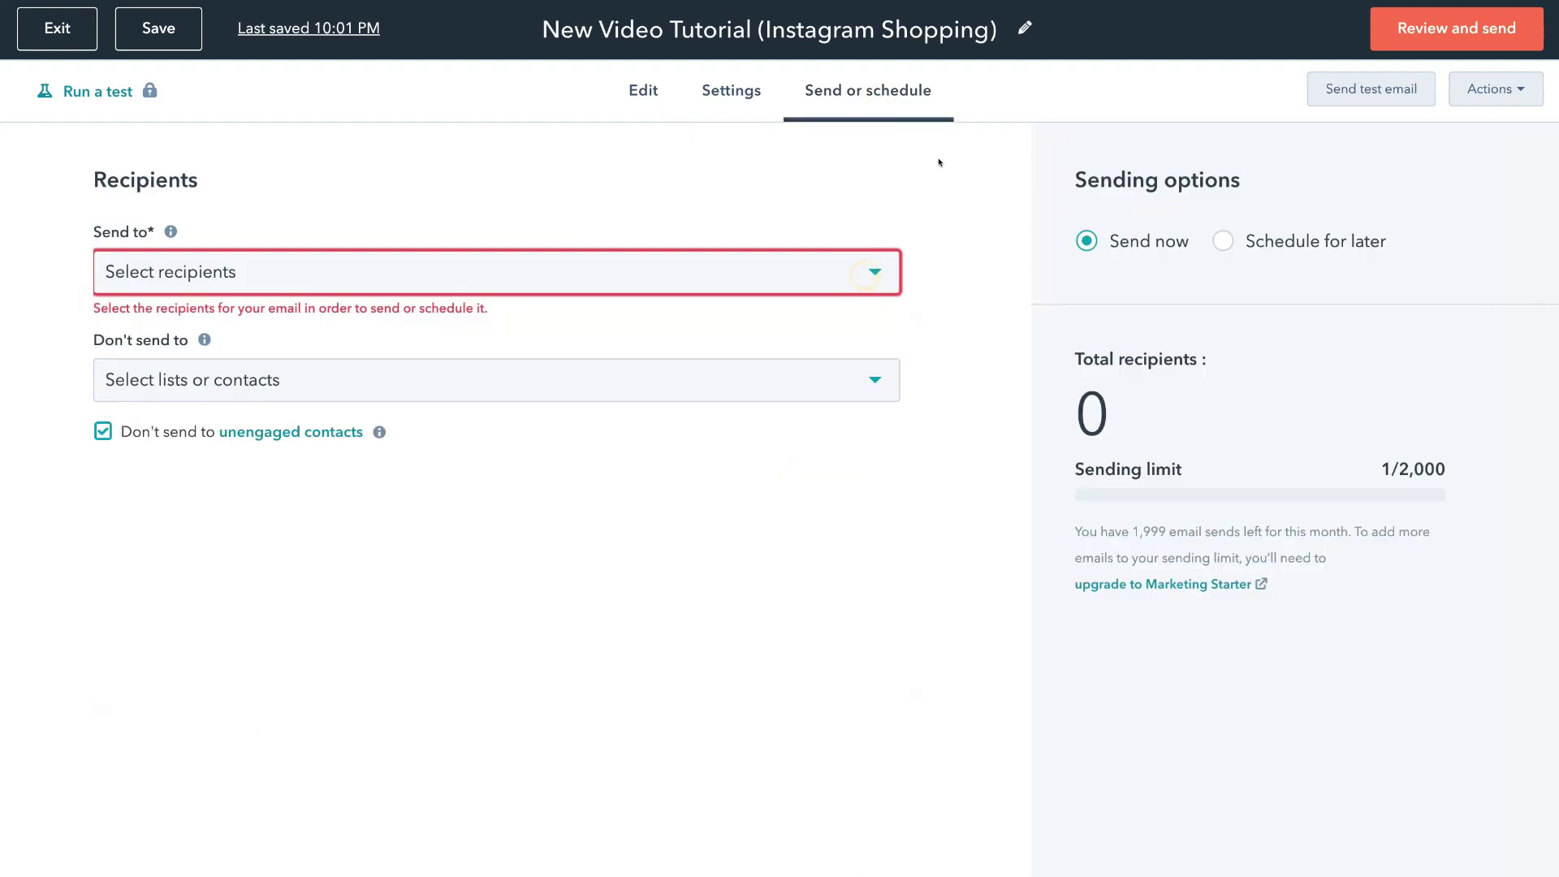
left_click(861, 273)
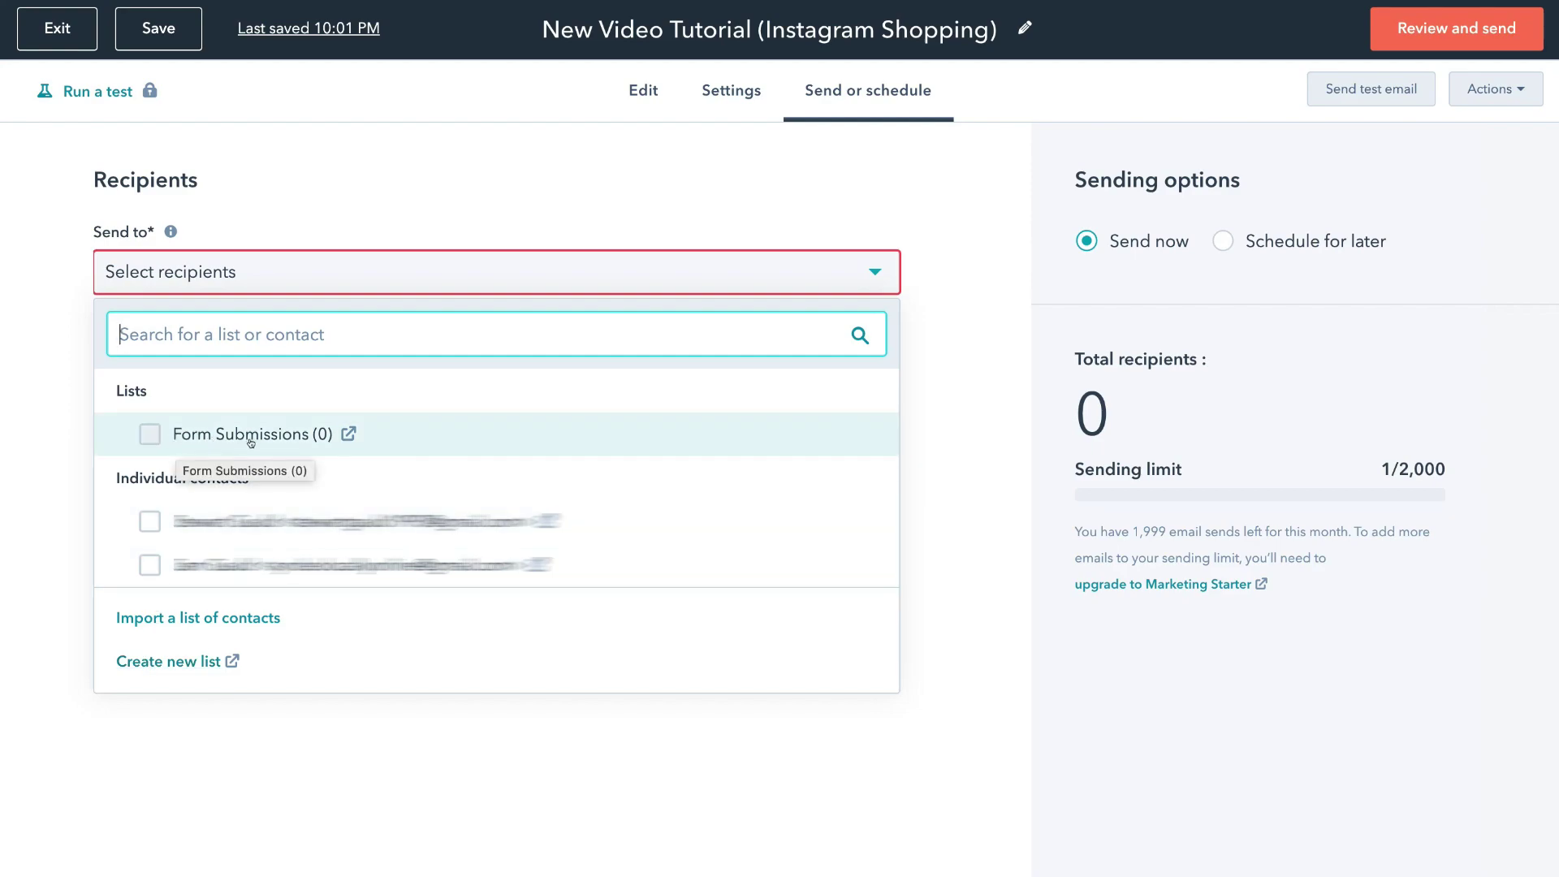
left_click(148, 521)
left_click(143, 558)
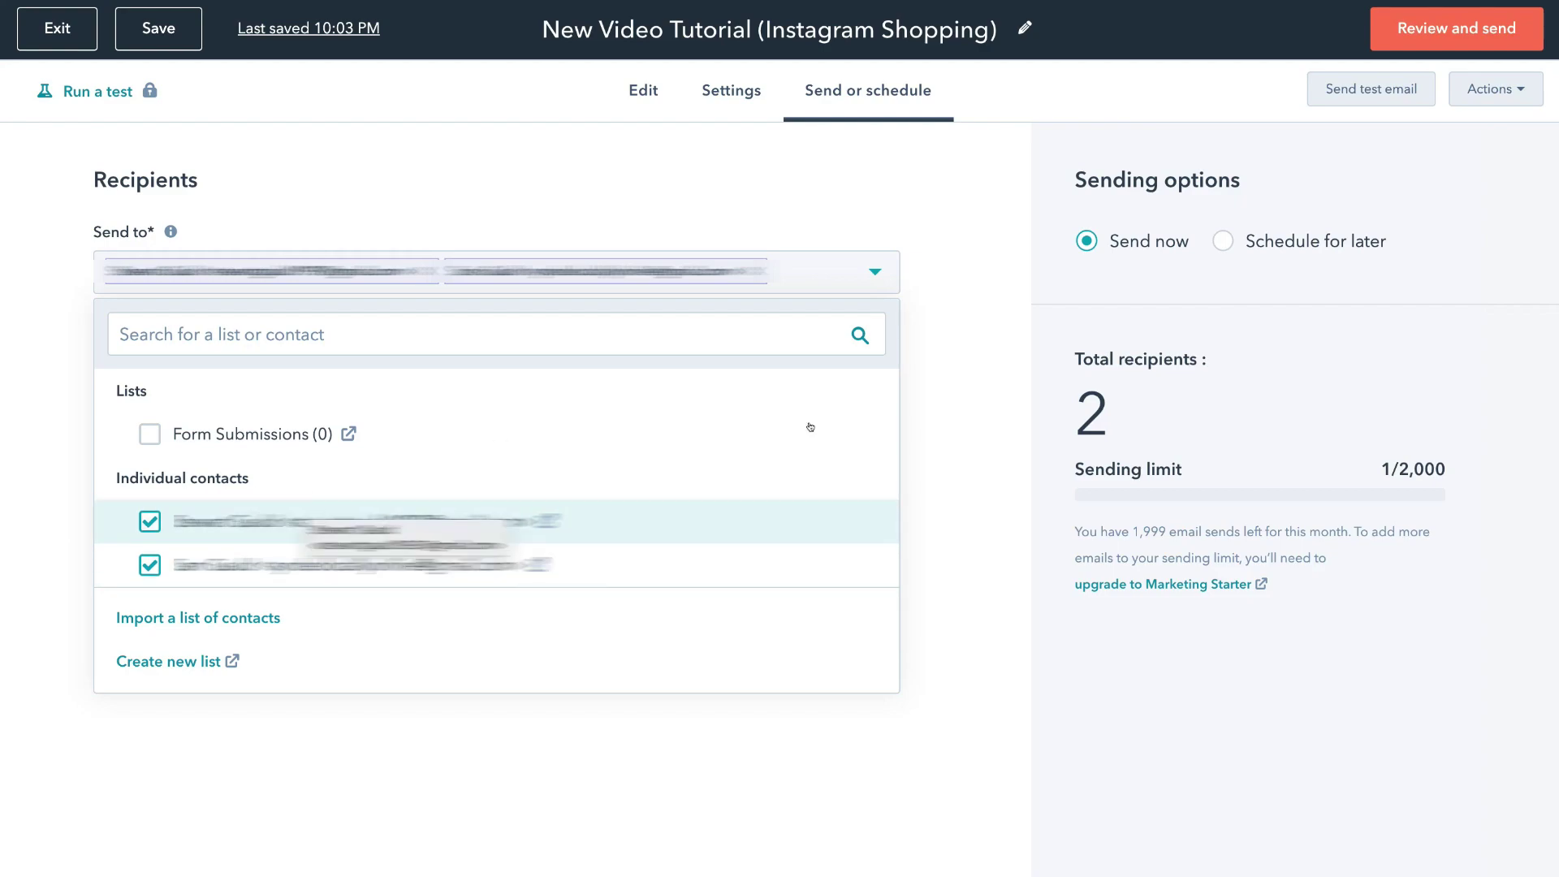
left_click(850, 284)
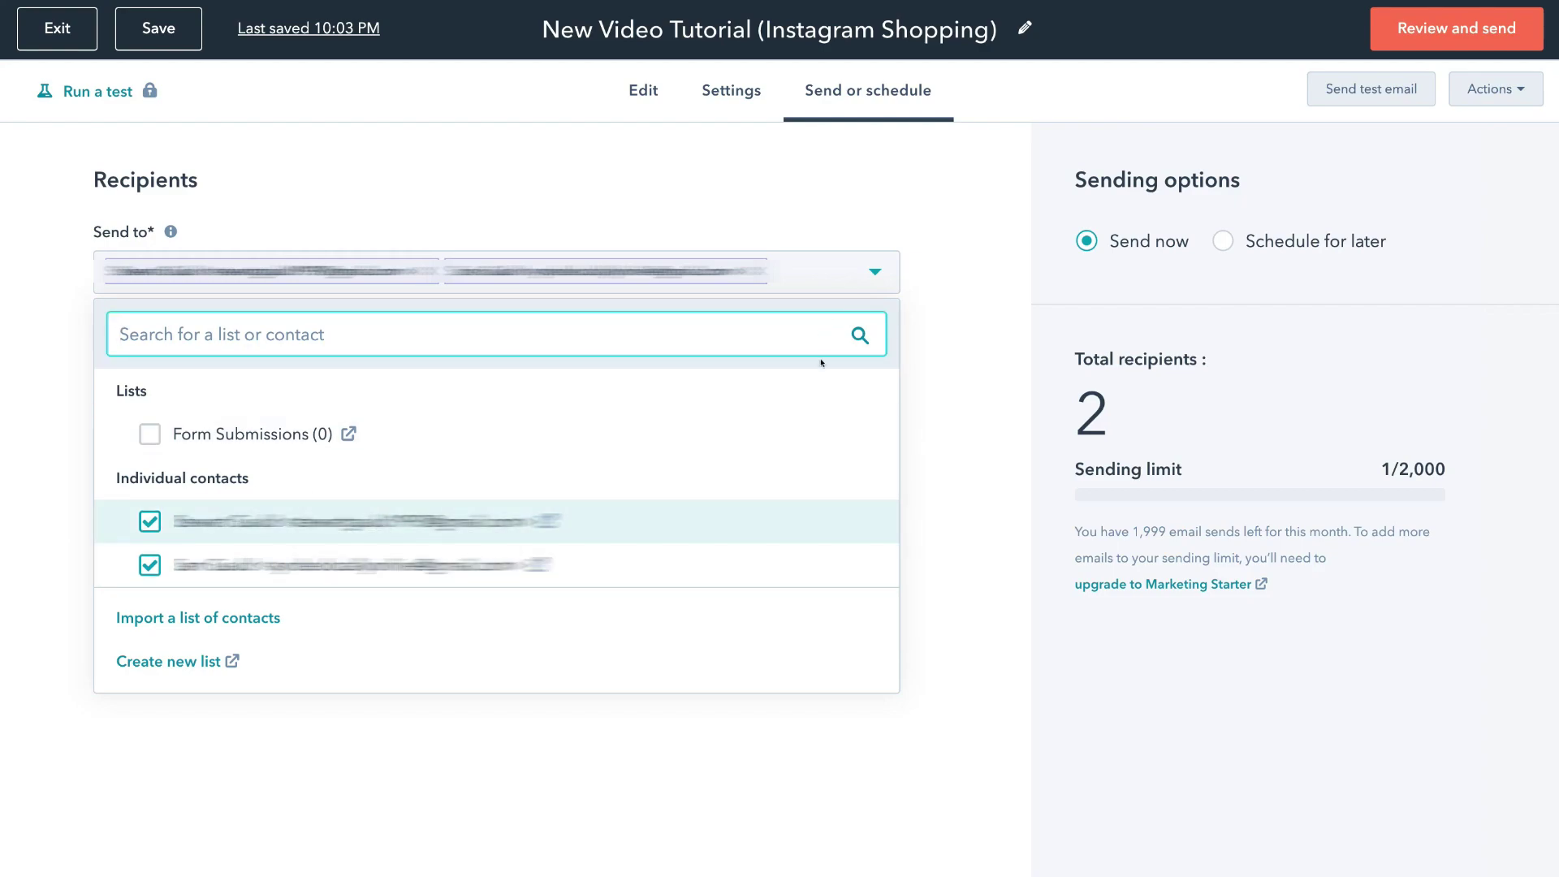
left_click(943, 392)
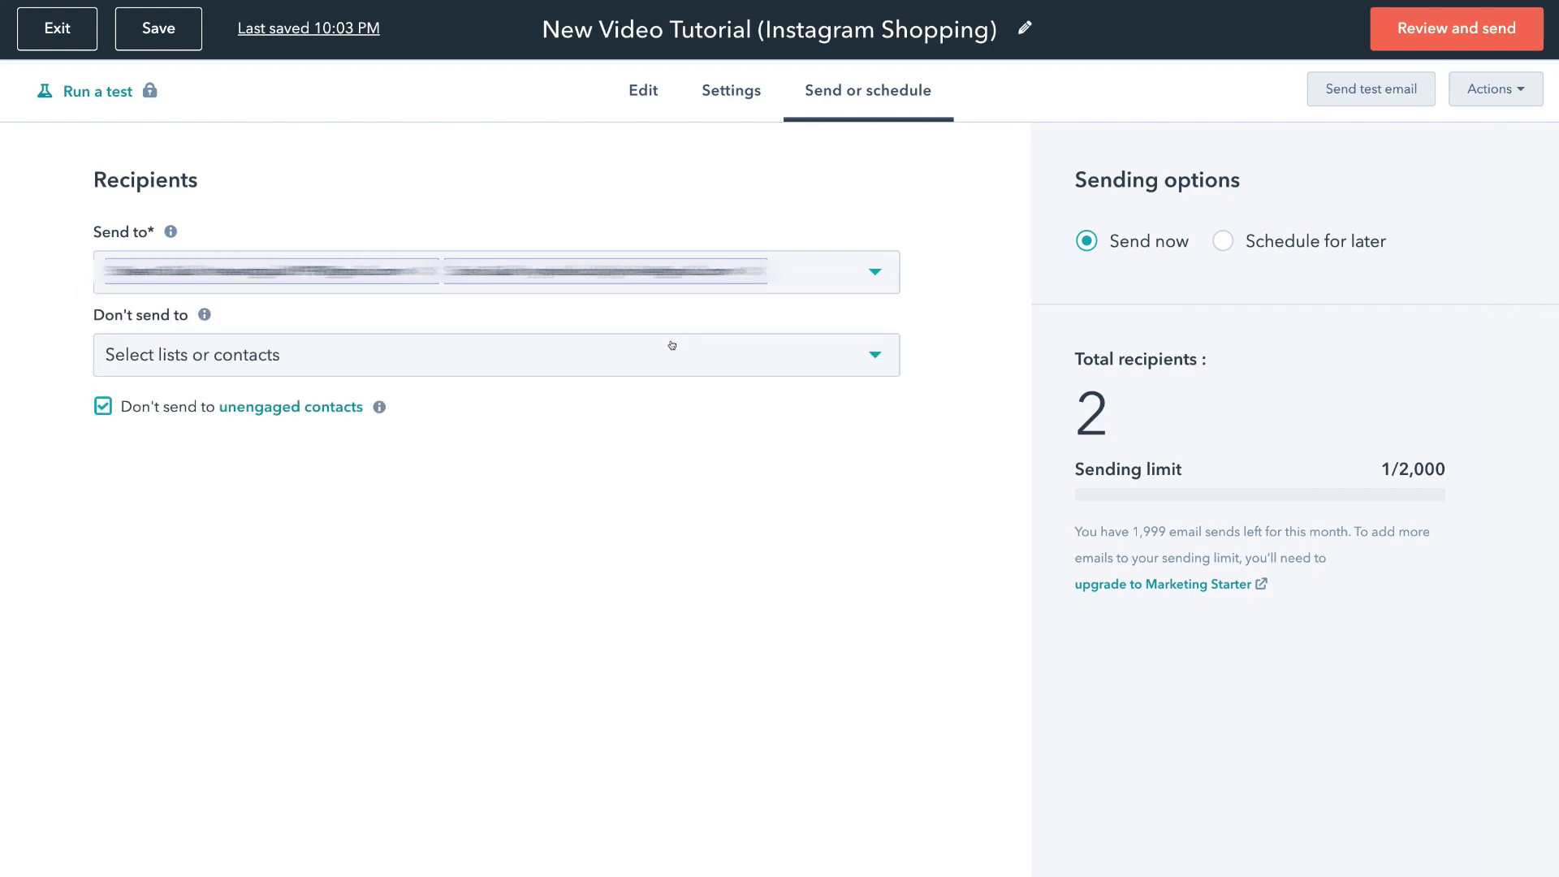
left_click(749, 345)
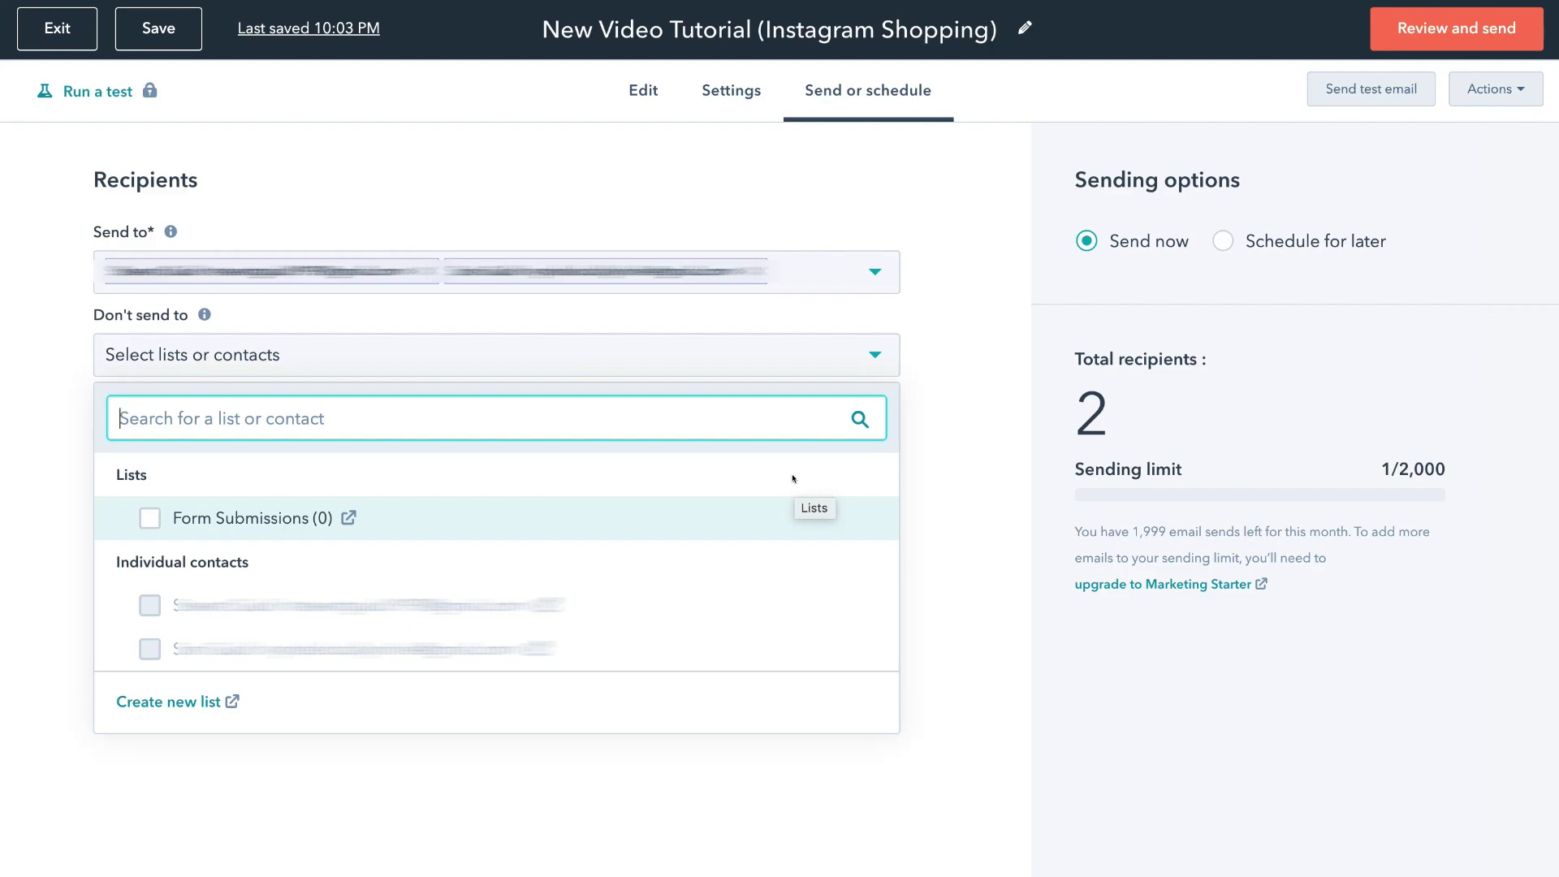
left_click(939, 459)
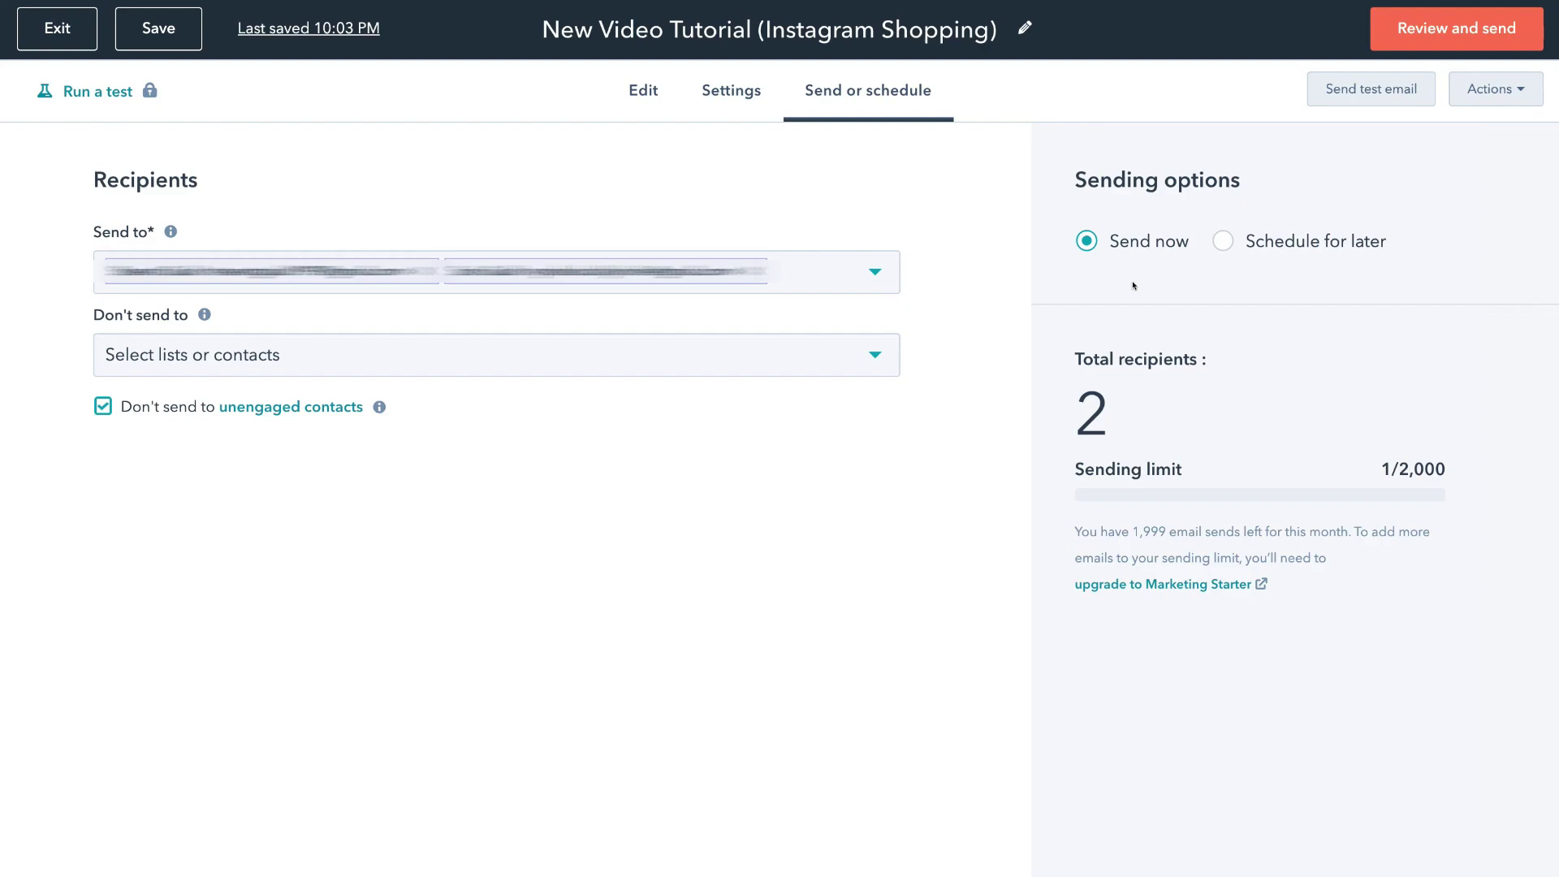
- Review the email's warnings and sending summary, and preview its full content in the desktop and mobile layouts
left_click(1422, 33)
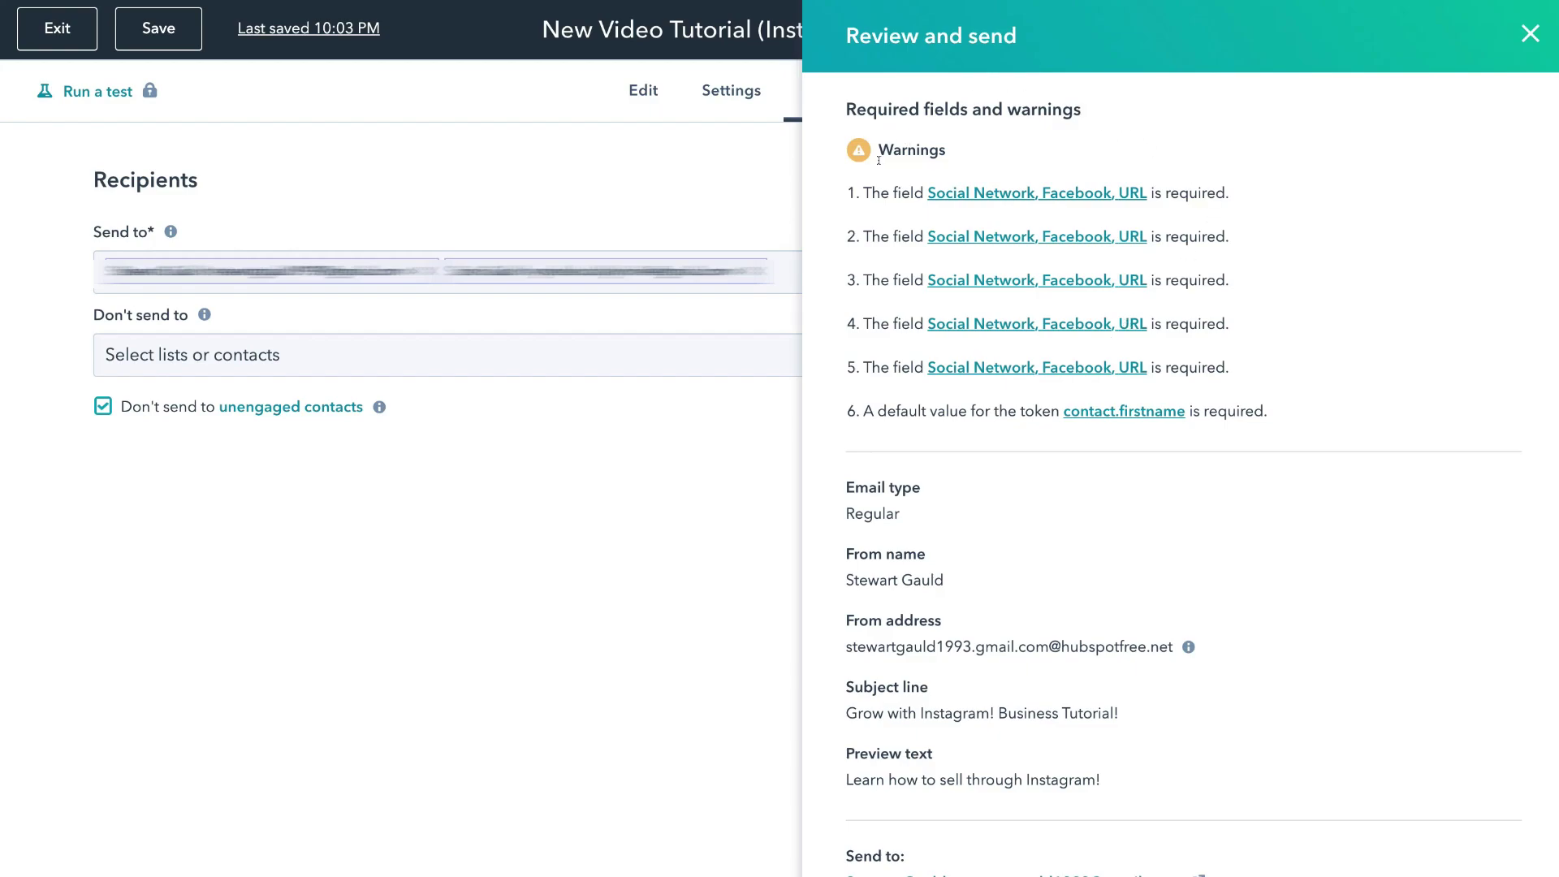
scroll(1061, 546, "down", 2)
scroll(1079, 203, "down", 2)
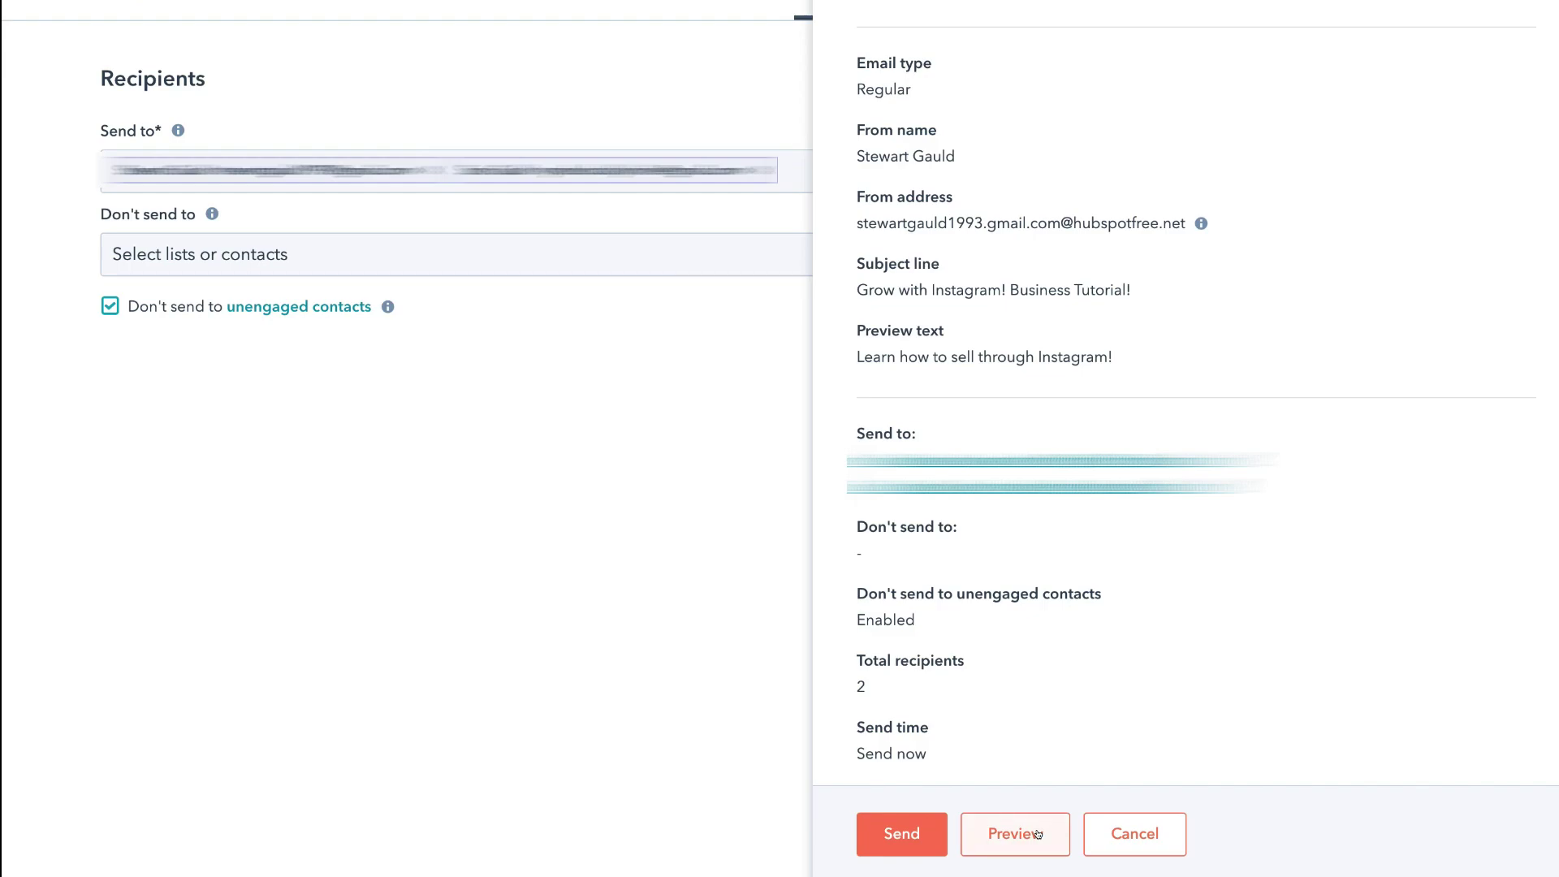
left_click(1038, 834)
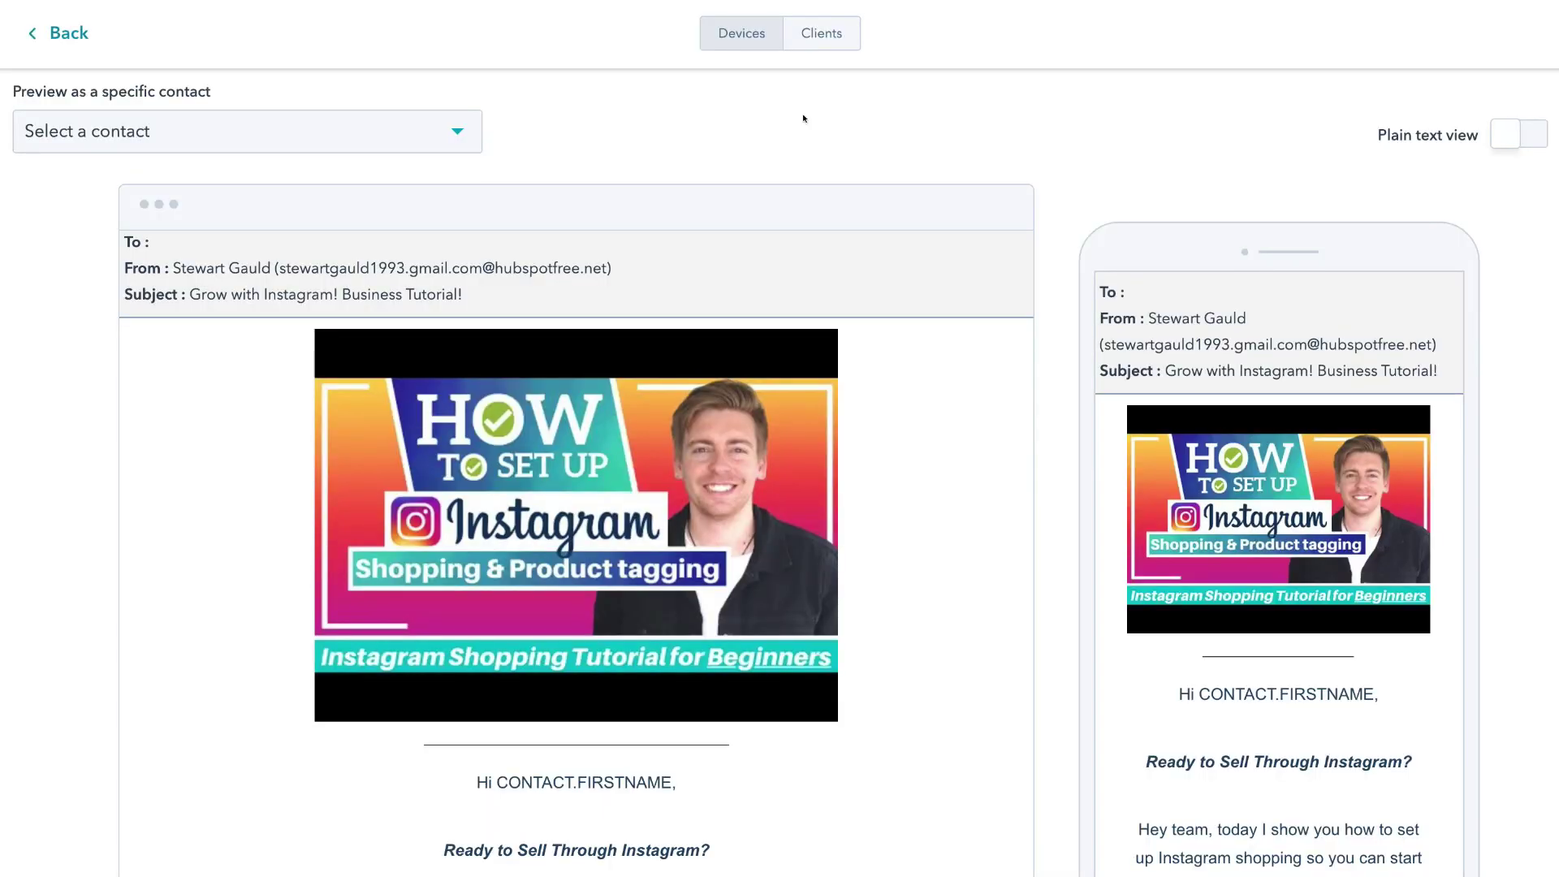
scroll(709, 487, "down", 5)
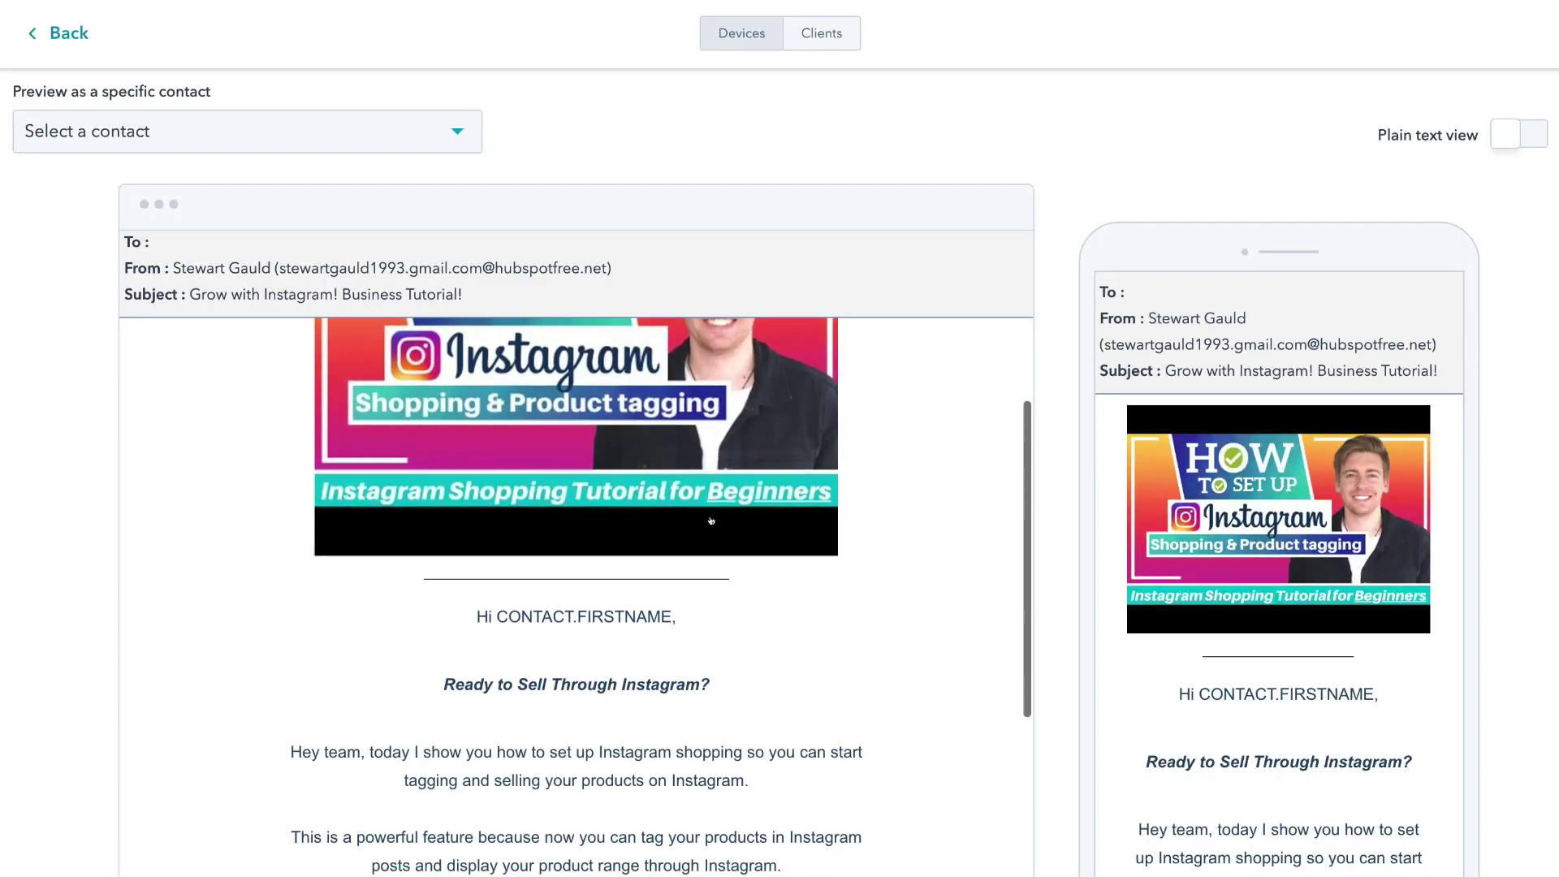
scroll(711, 521, "down", 2)
scroll(848, 515, "up", 7)
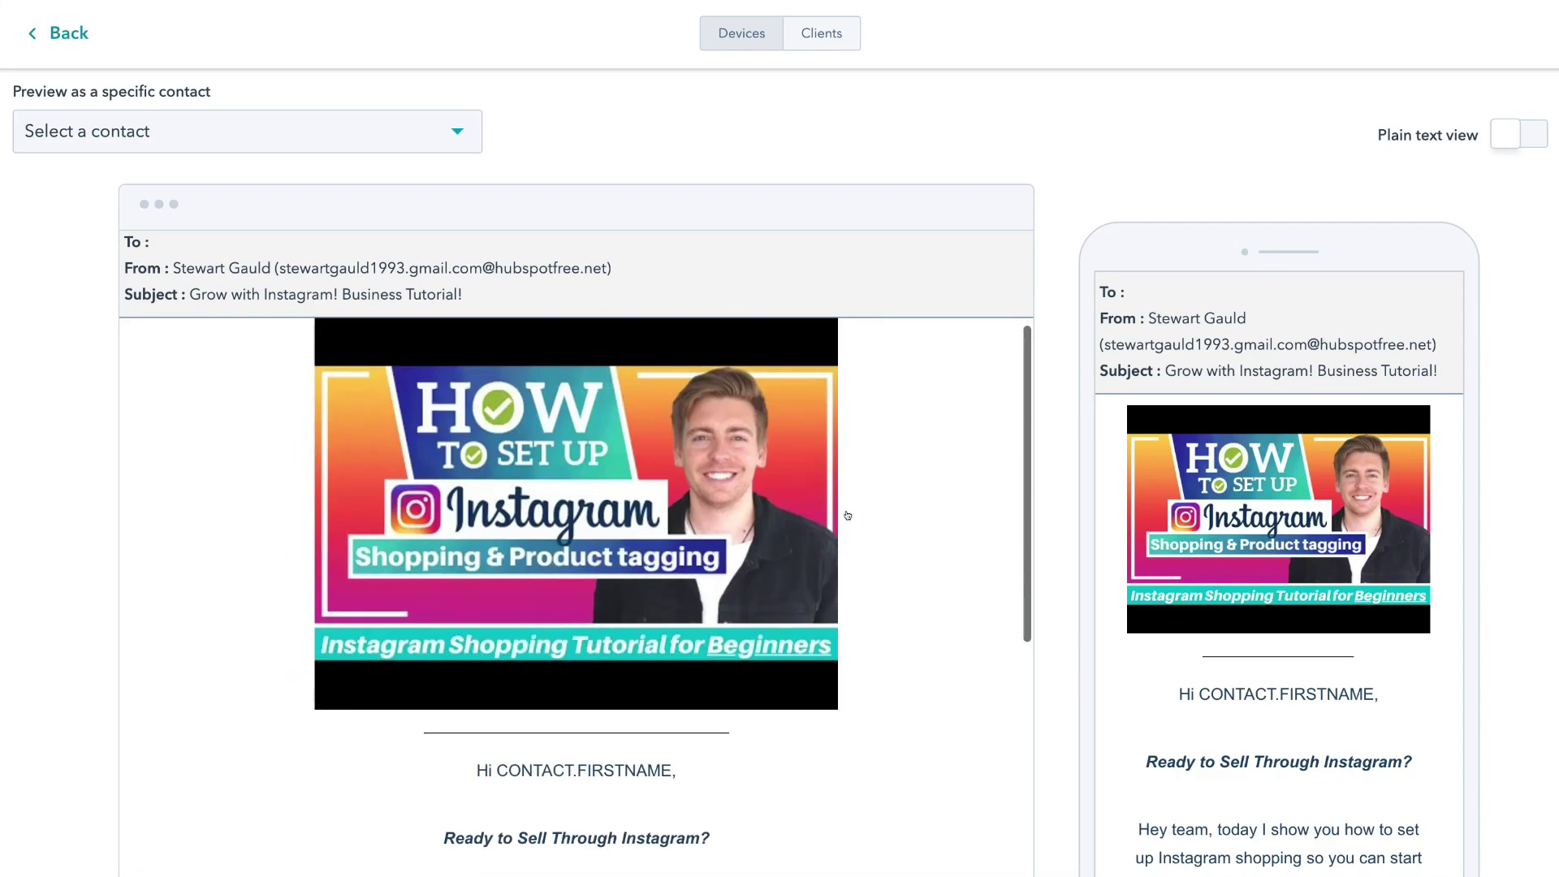
scroll(1167, 553, "down", 3)
scroll(1167, 553, "down", 4)
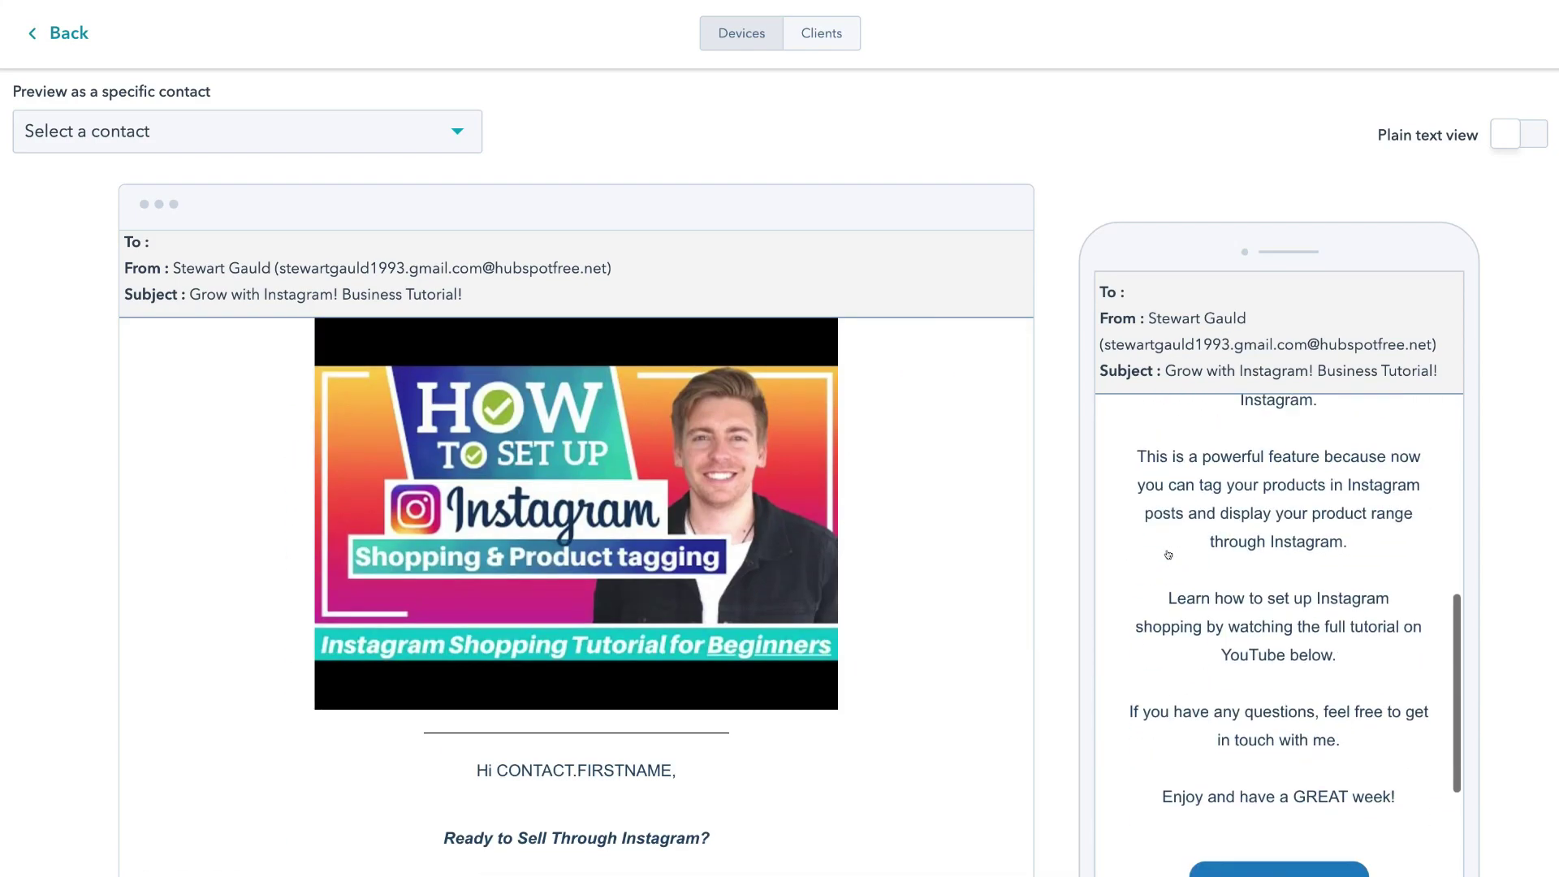
scroll(1167, 553, "up", 7)
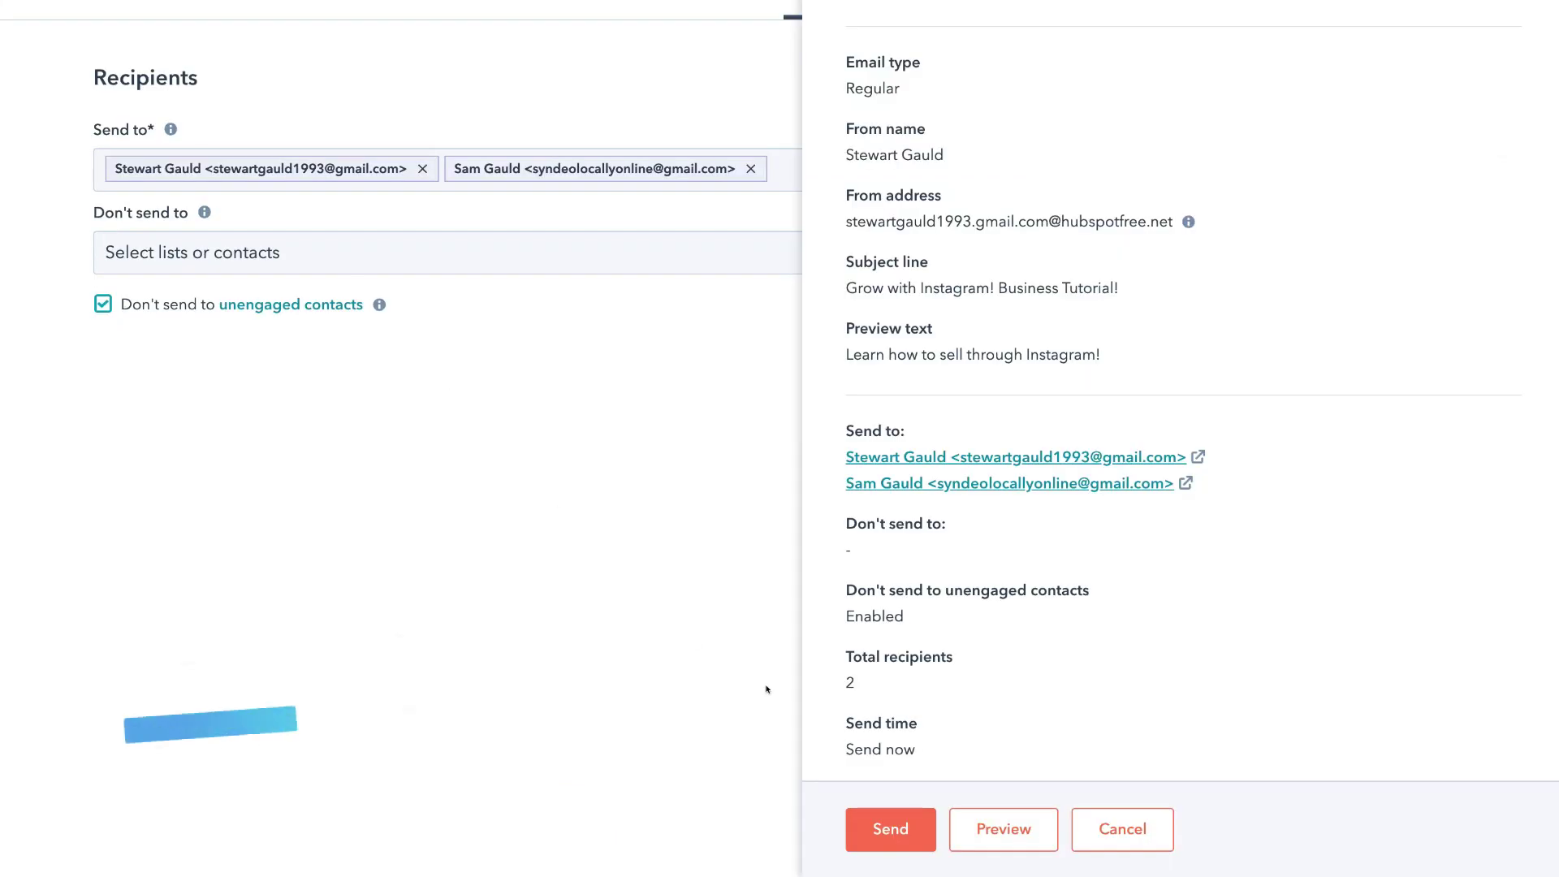
- Send the email immediately to the selected contacts, and look through its performance report, including open rate, clicks and delivery
left_click(892, 814)
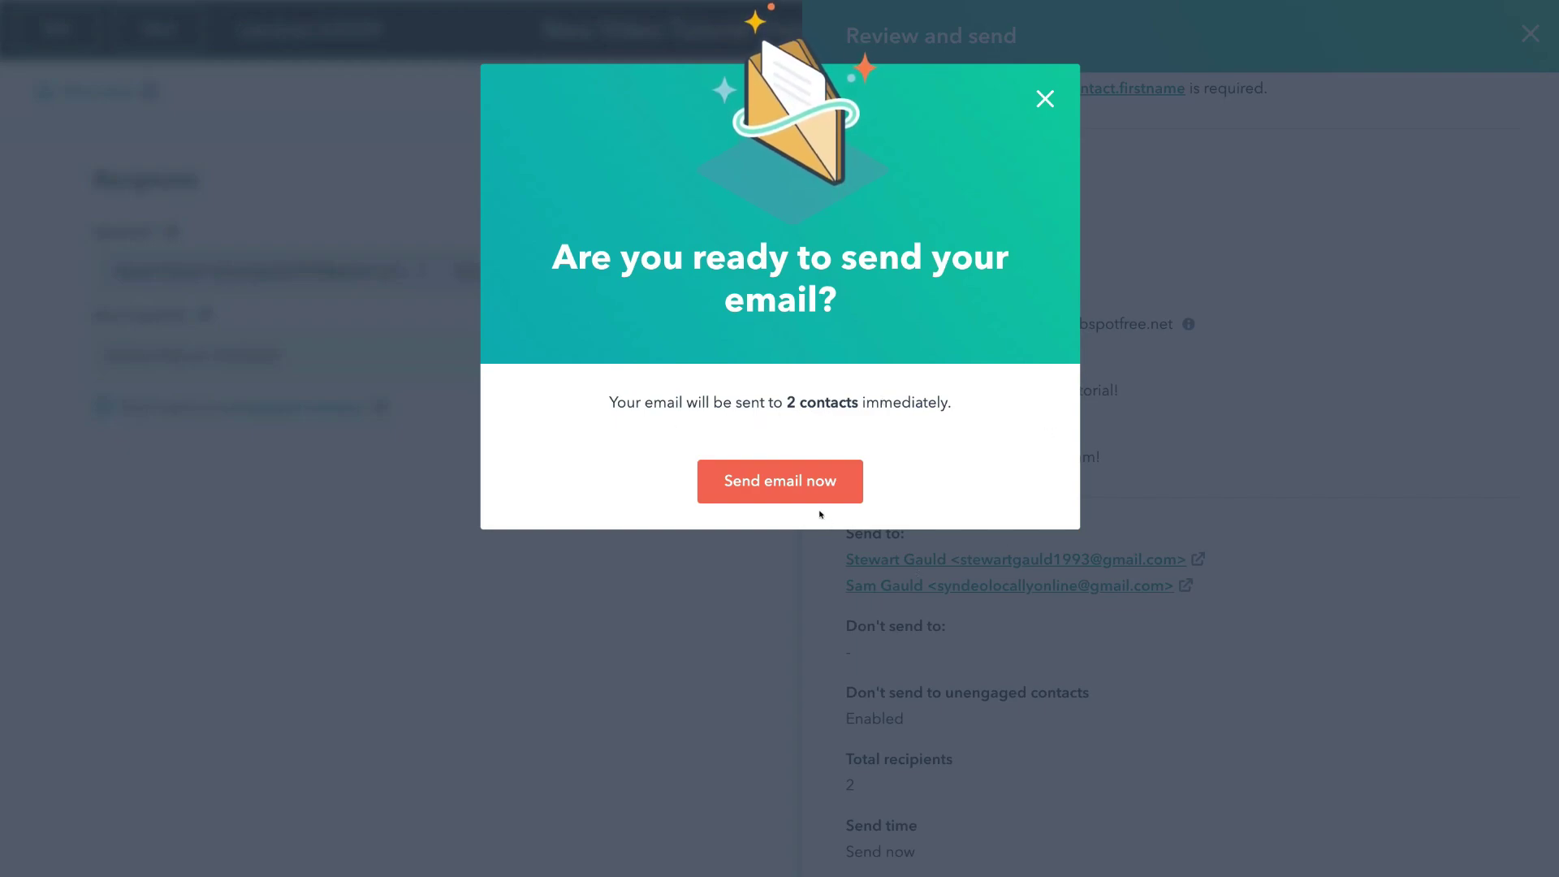
left_click(800, 487)
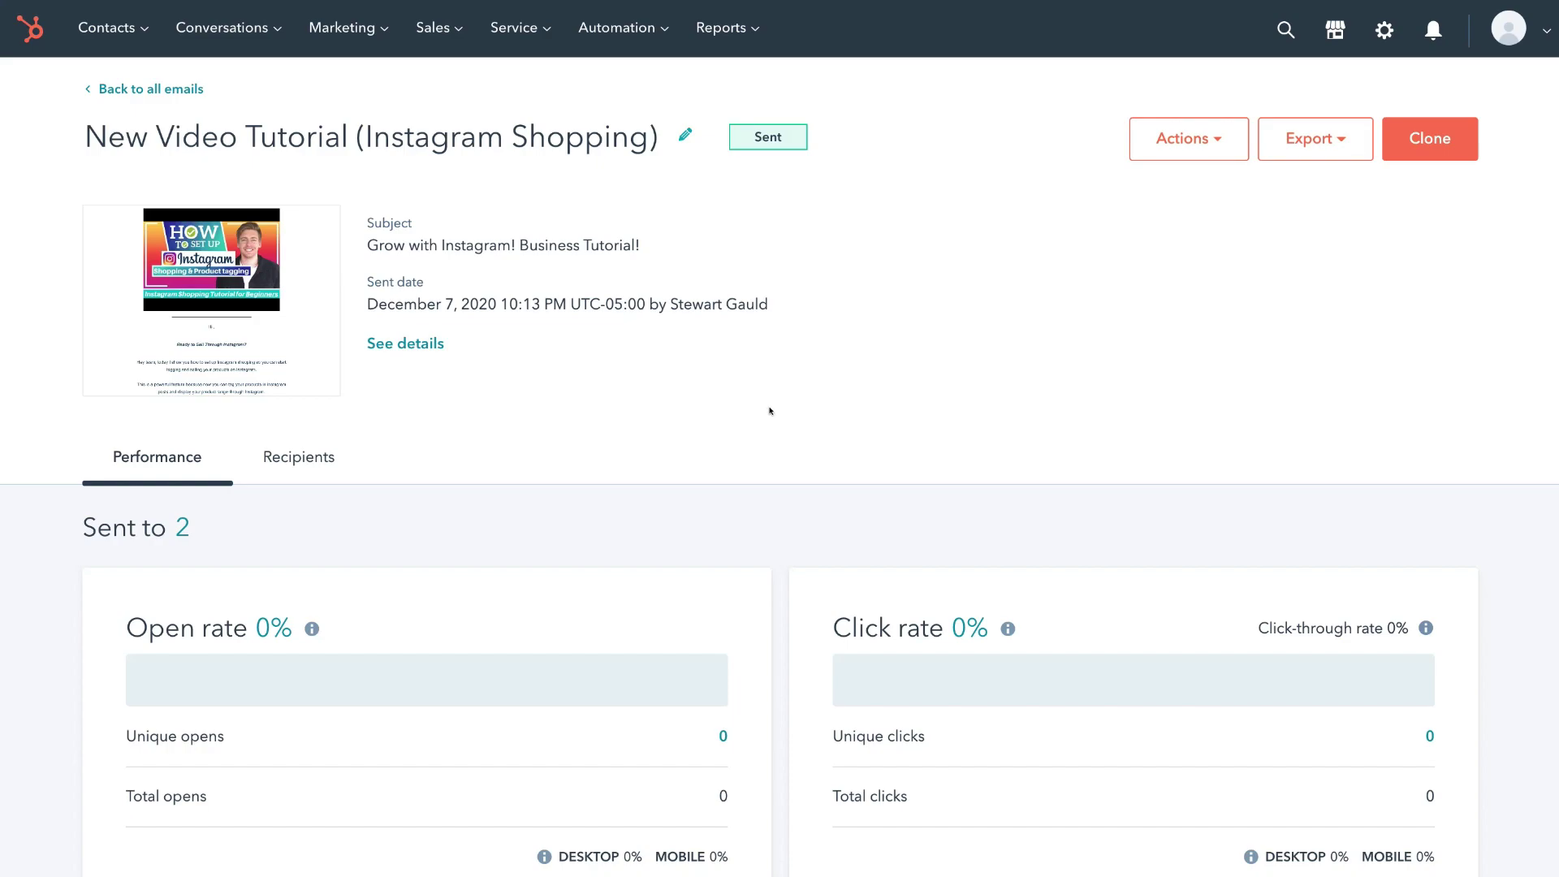
scroll(770, 411, "down", 3)
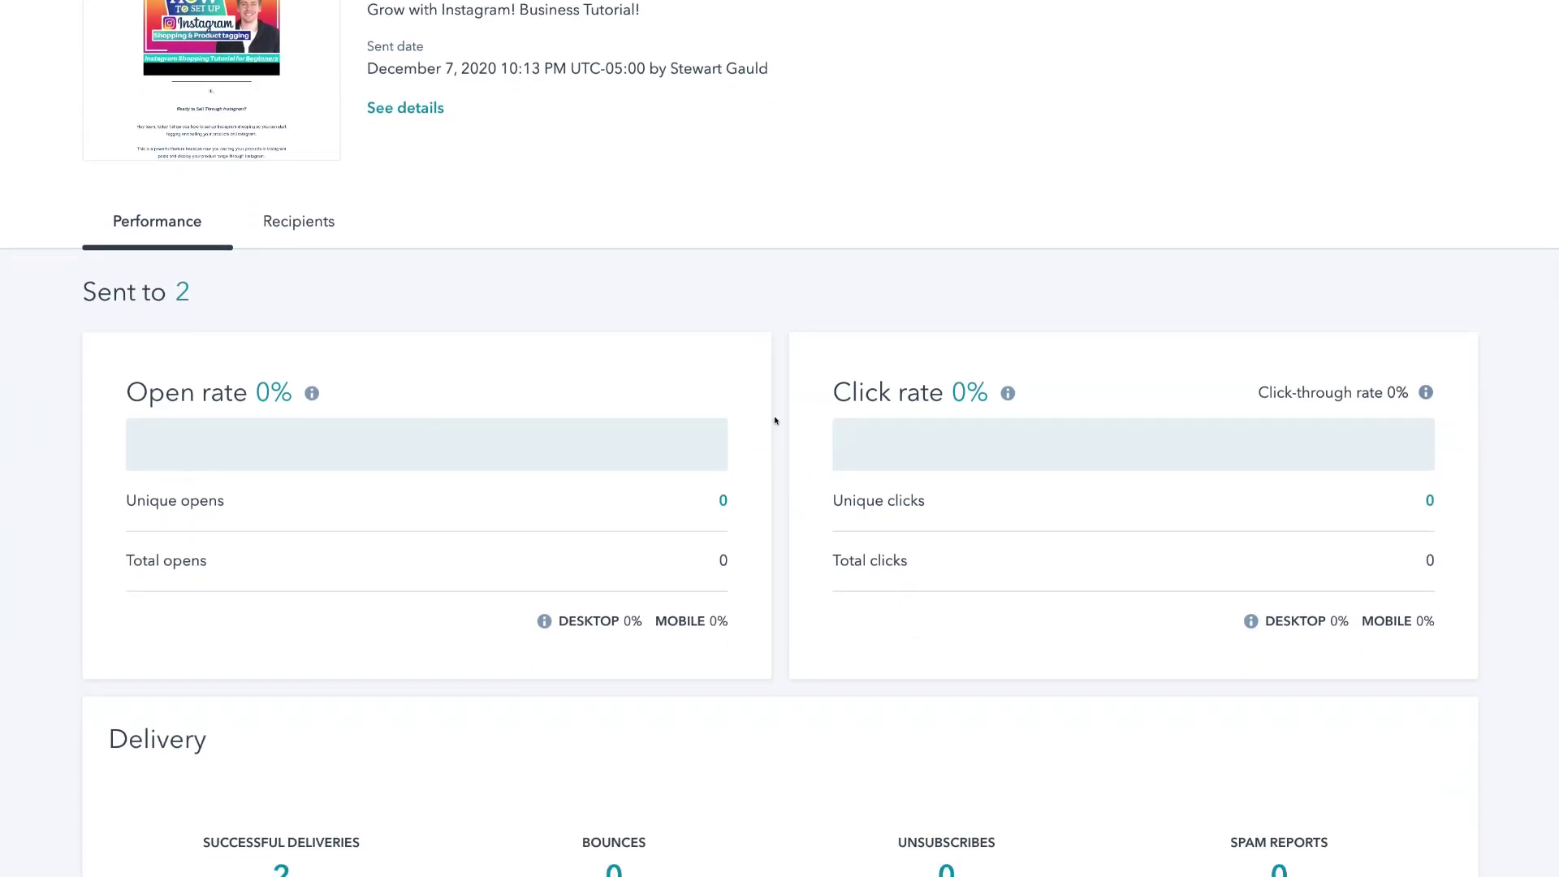
scroll(774, 420, "down", 1)
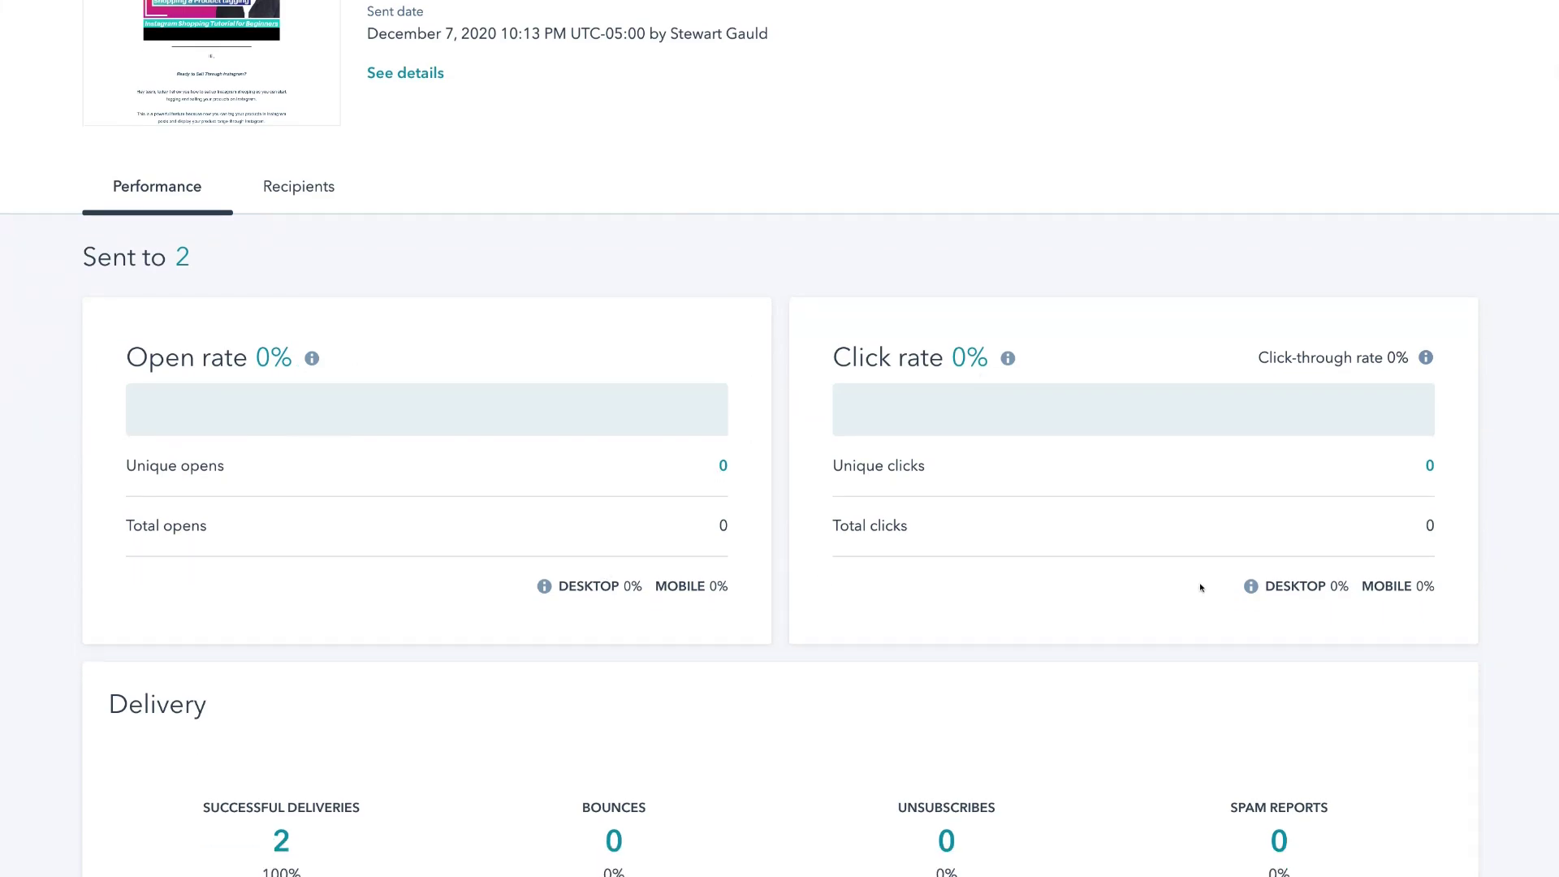
scroll(1201, 587, "down", 10)
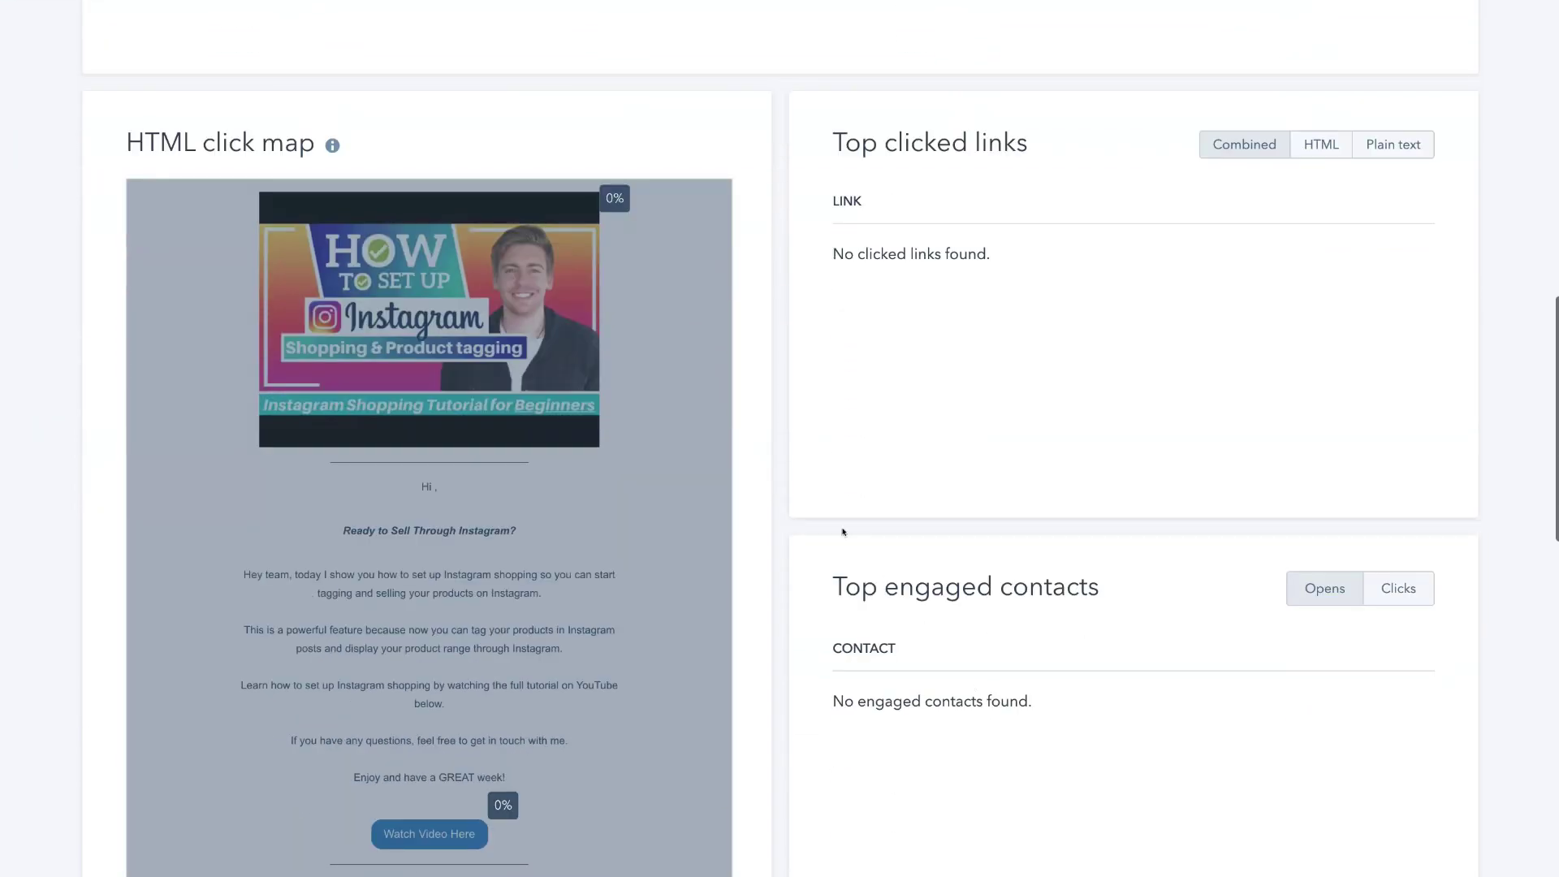
scroll(768, 458, "down", 5)
scroll(766, 456, "up", 9)
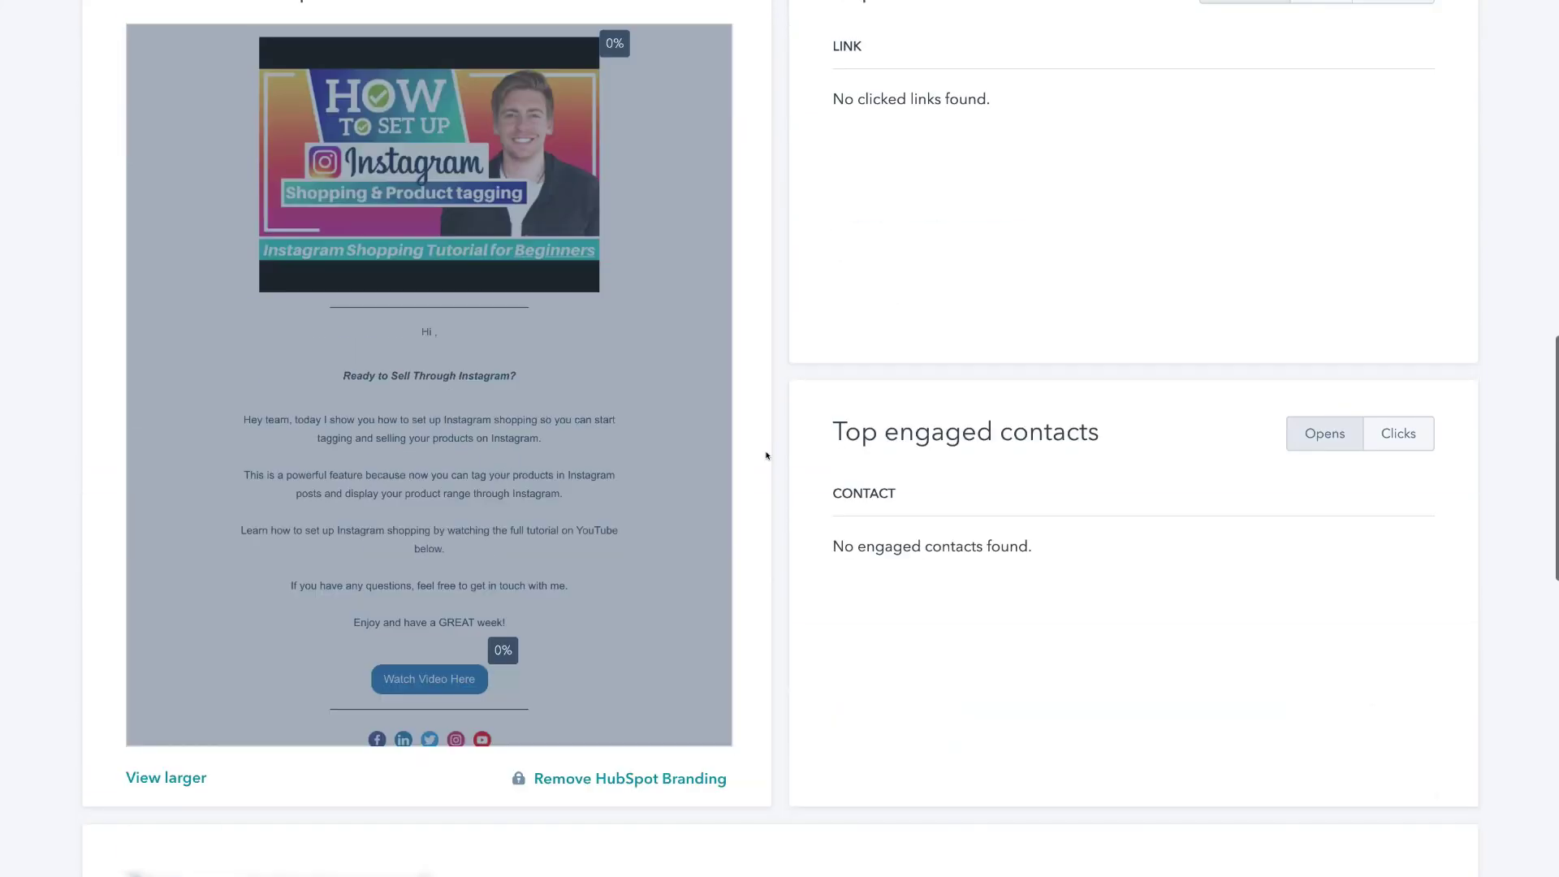
scroll(767, 456, "up", 10)
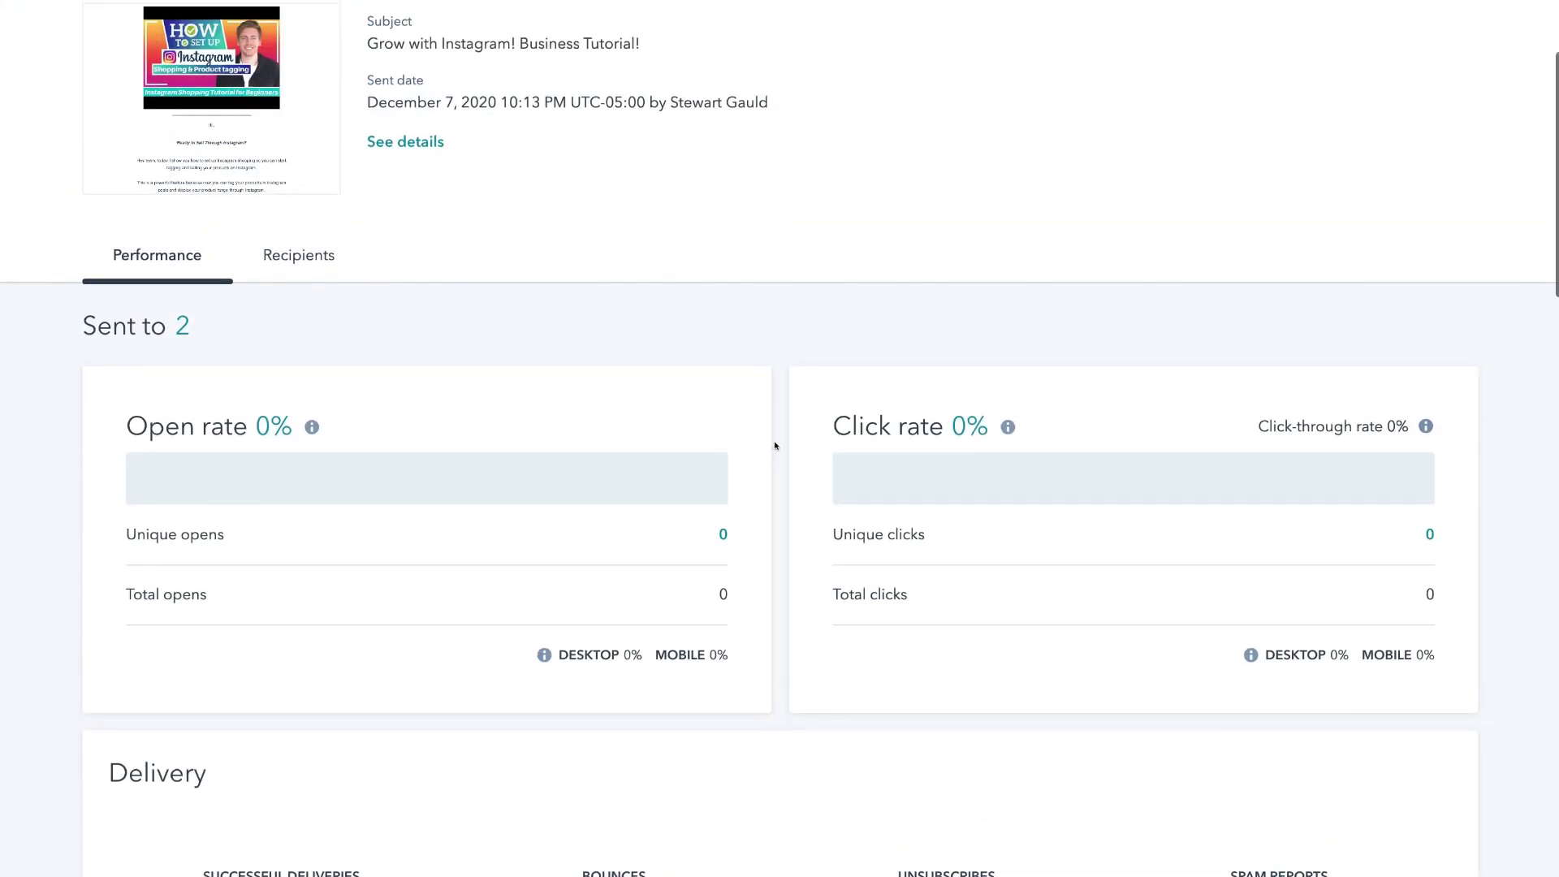